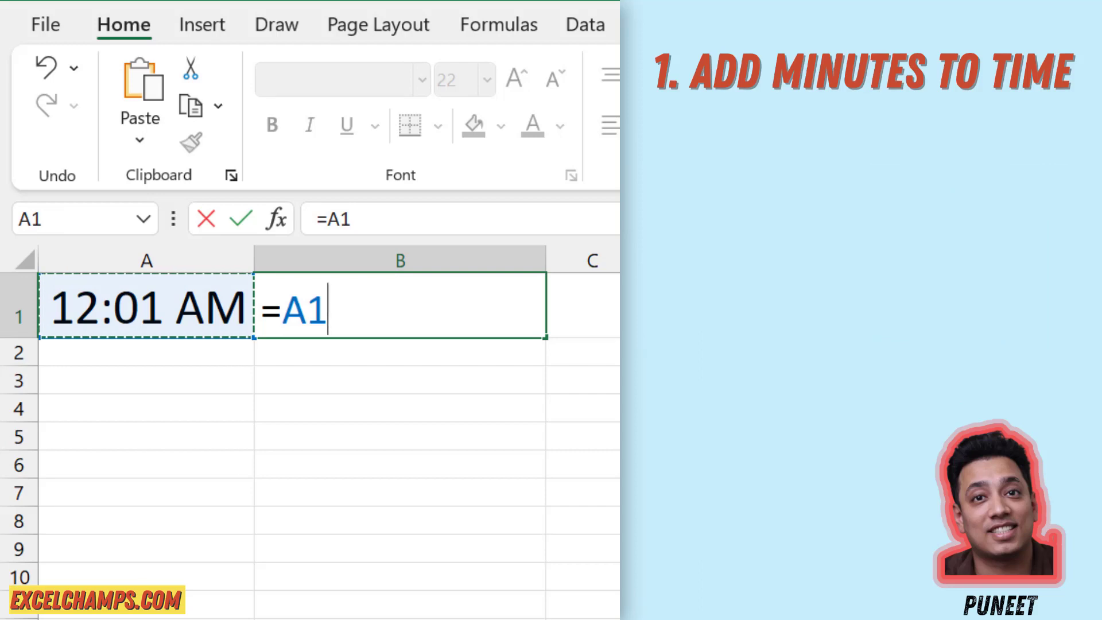
Complete the formula in B1 as =A1+TIME(0,15,0) to add 15 minutes to the time in A1
type("+time")
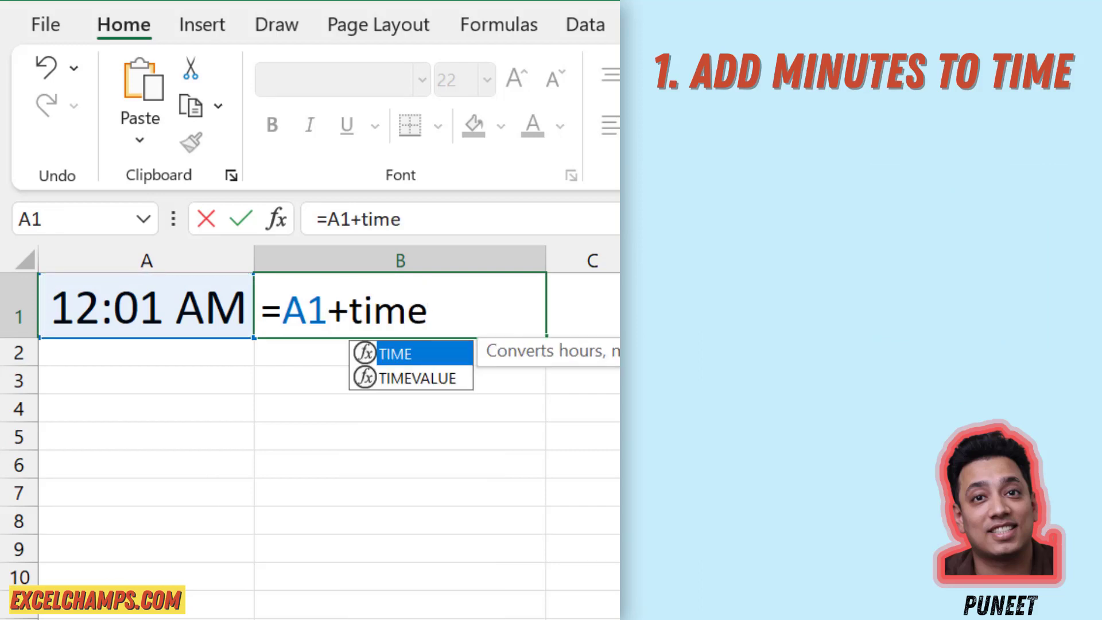
key("Tab")
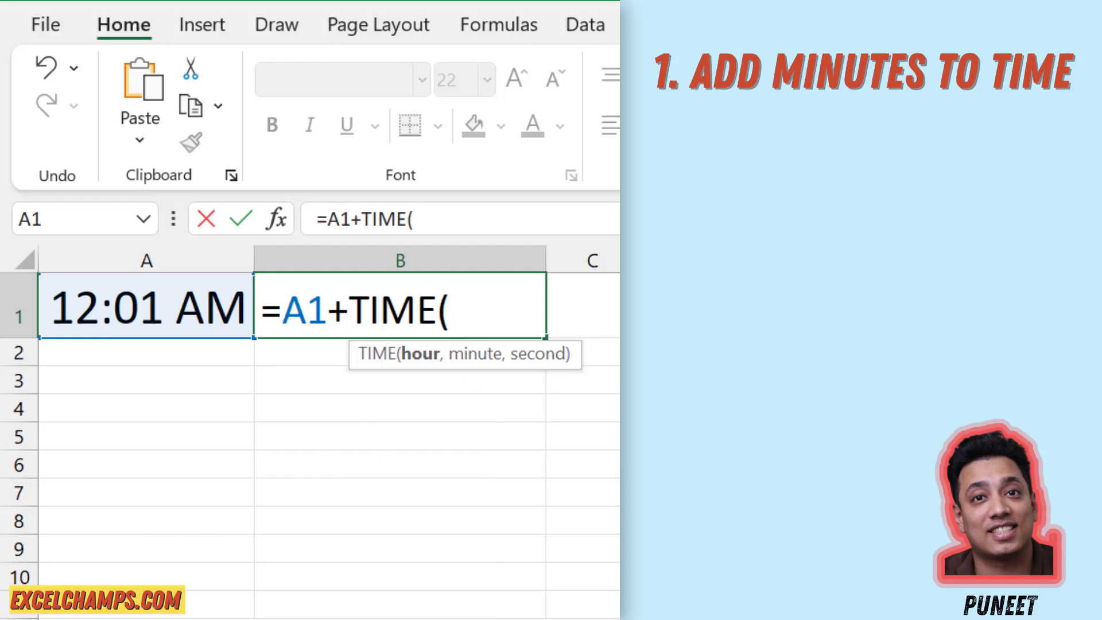
type("0,")
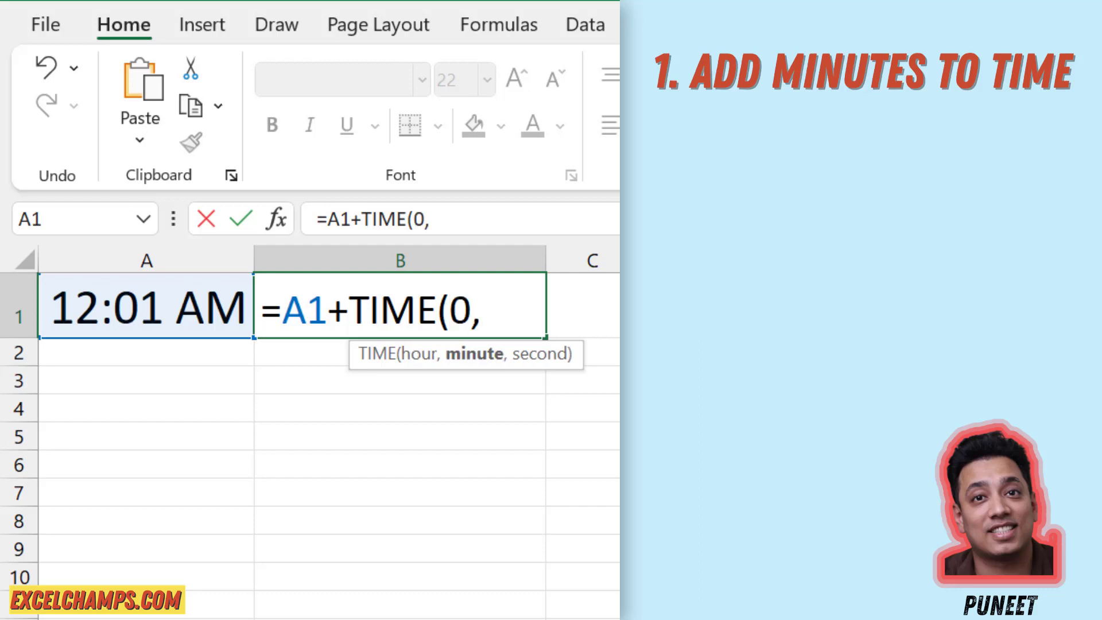
type("15,")
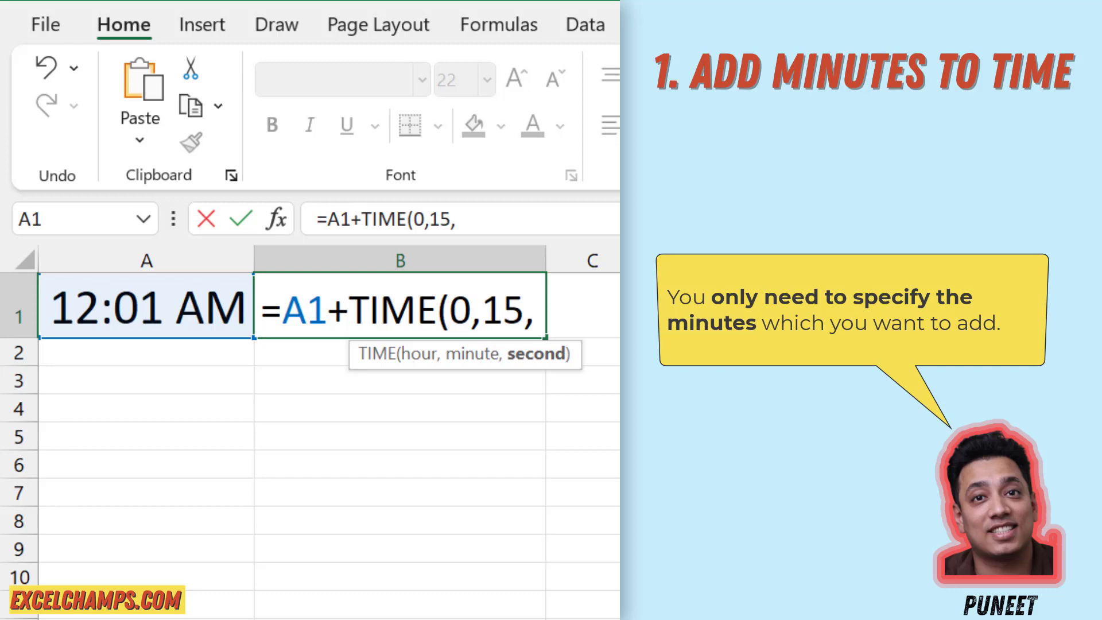
type("0")
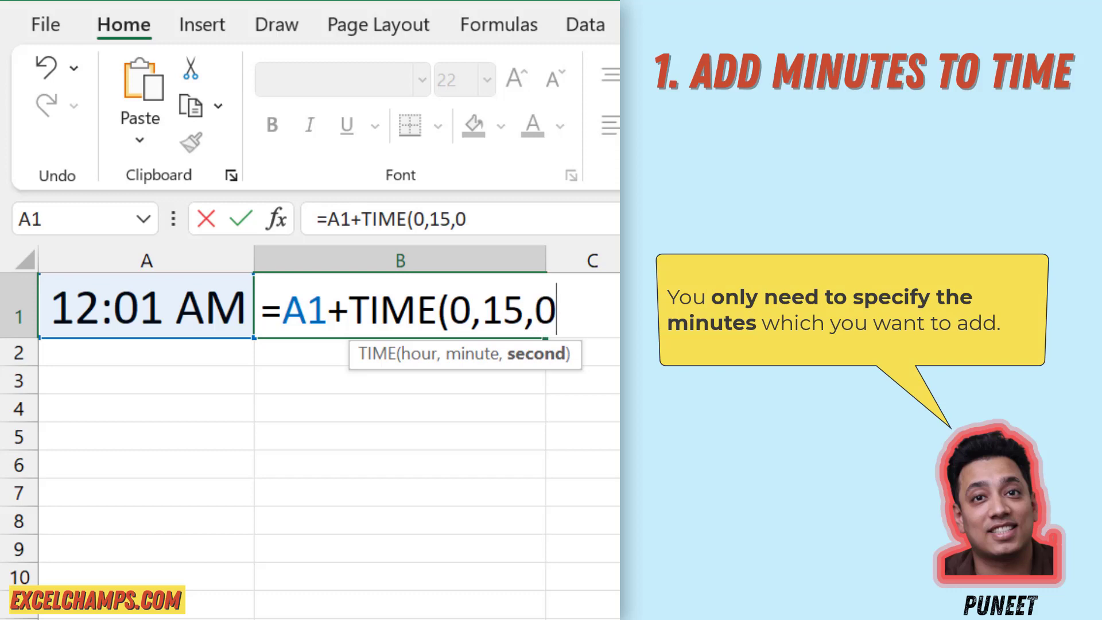
type(")")
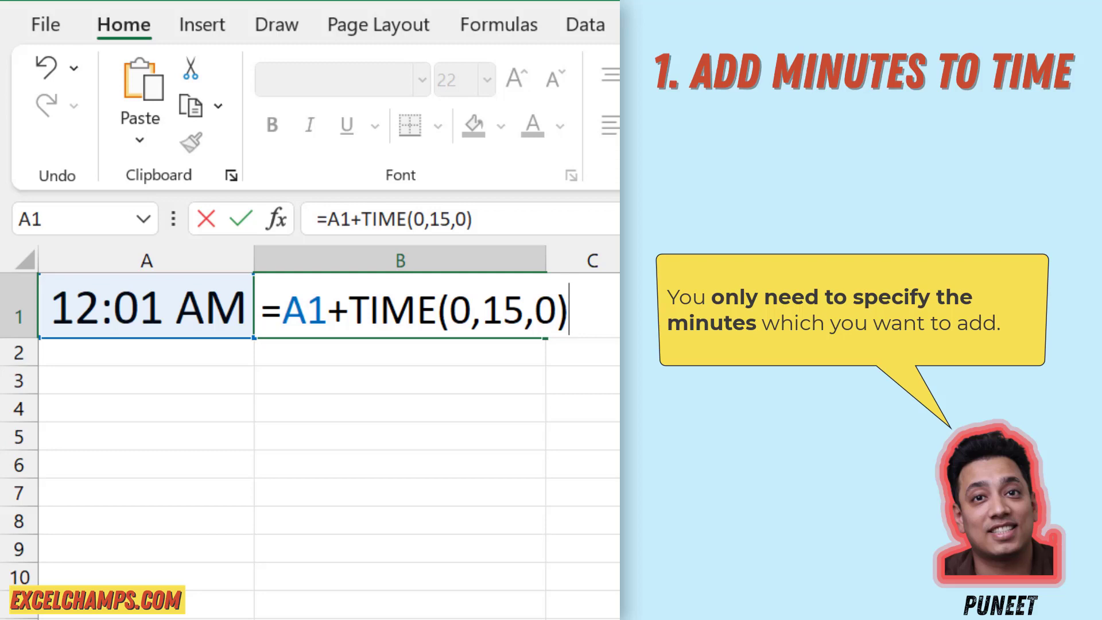
key("Return")
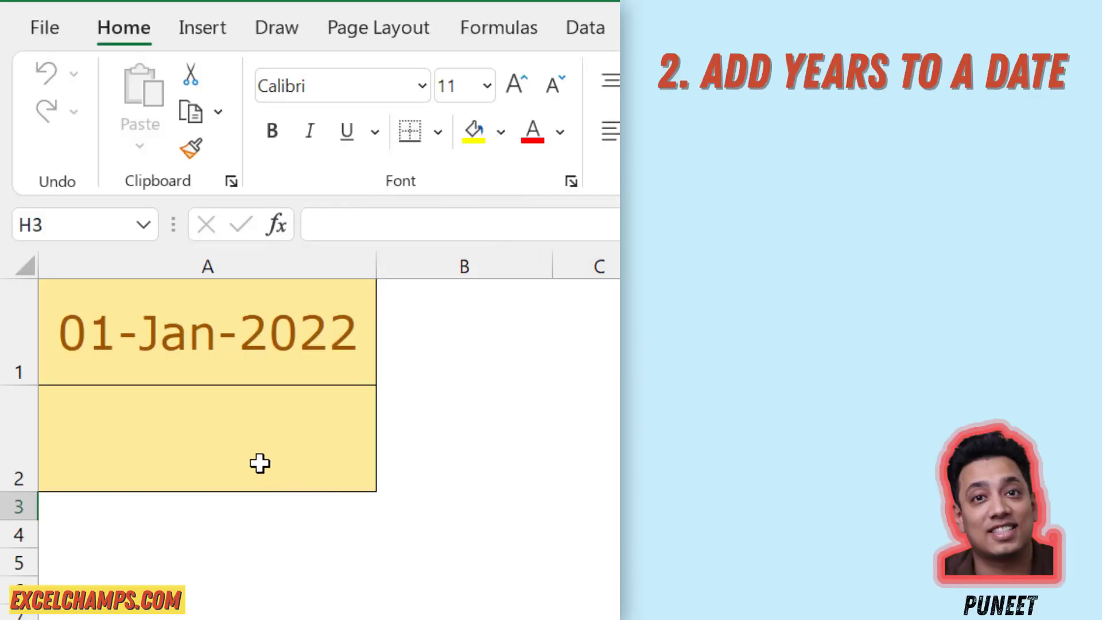
Enter =EDATE(A1,12) in cell A2 to add one year to the date in A1
left_click(261, 463)
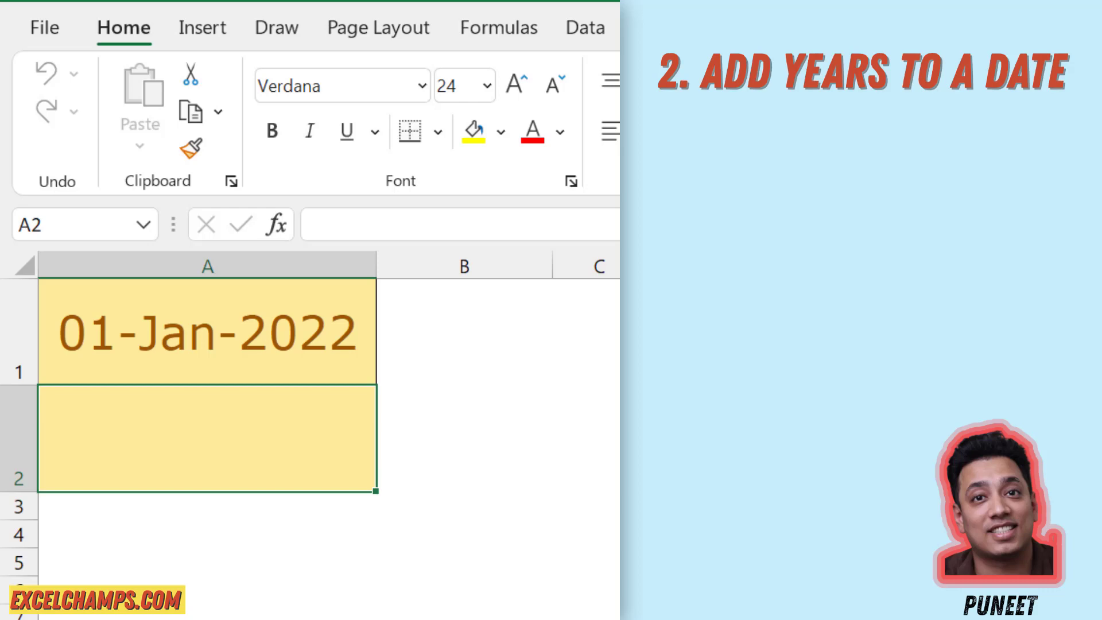
key("F2")
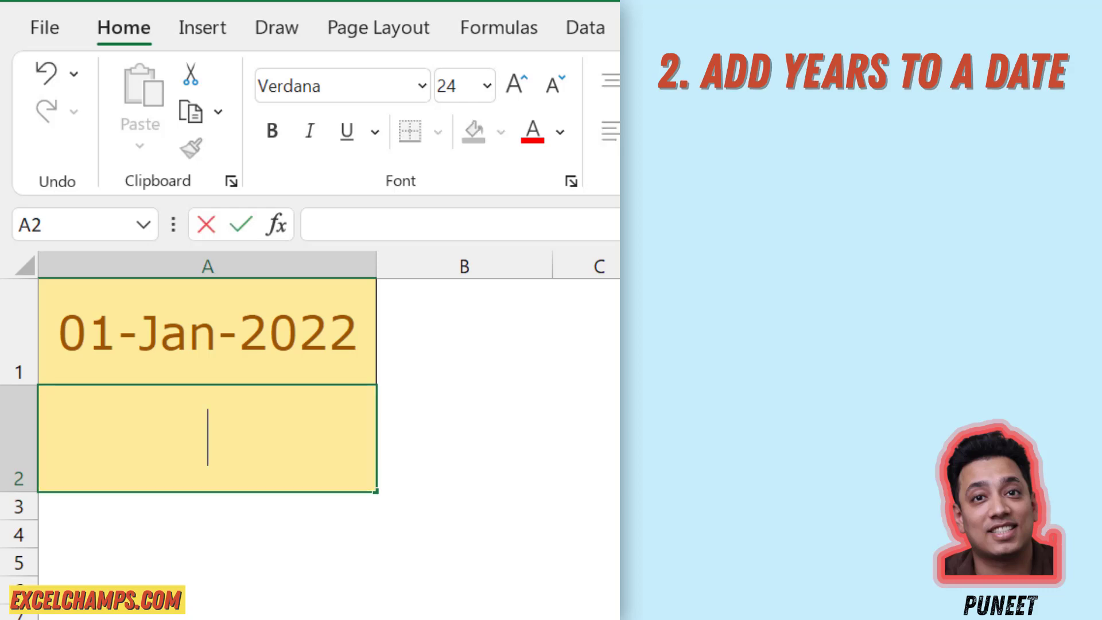
type("=")
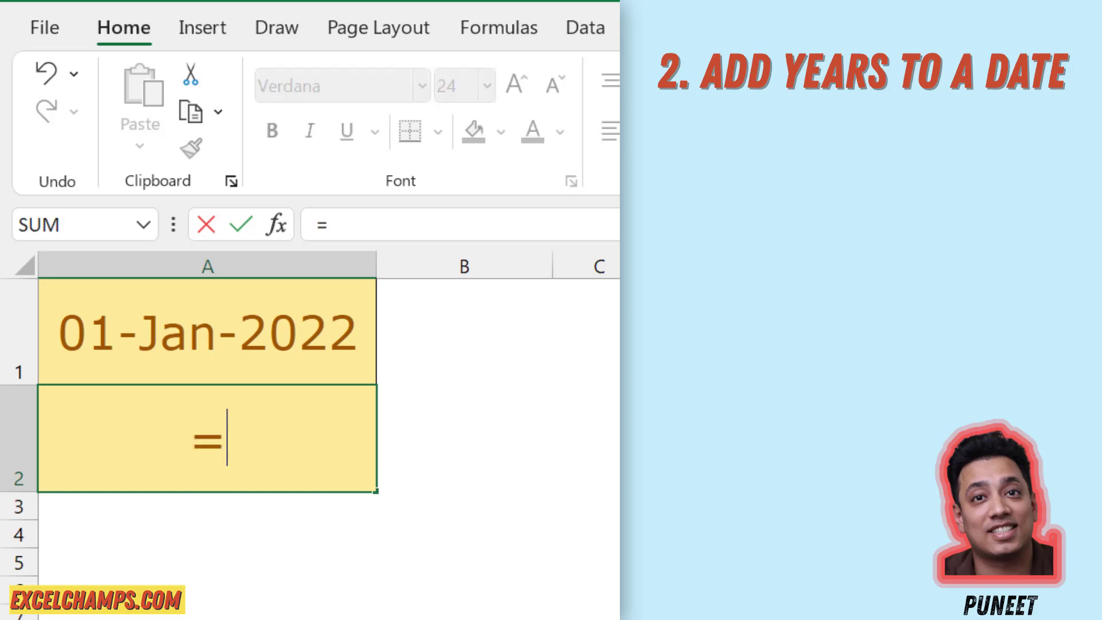
type("eda")
key("Tab")
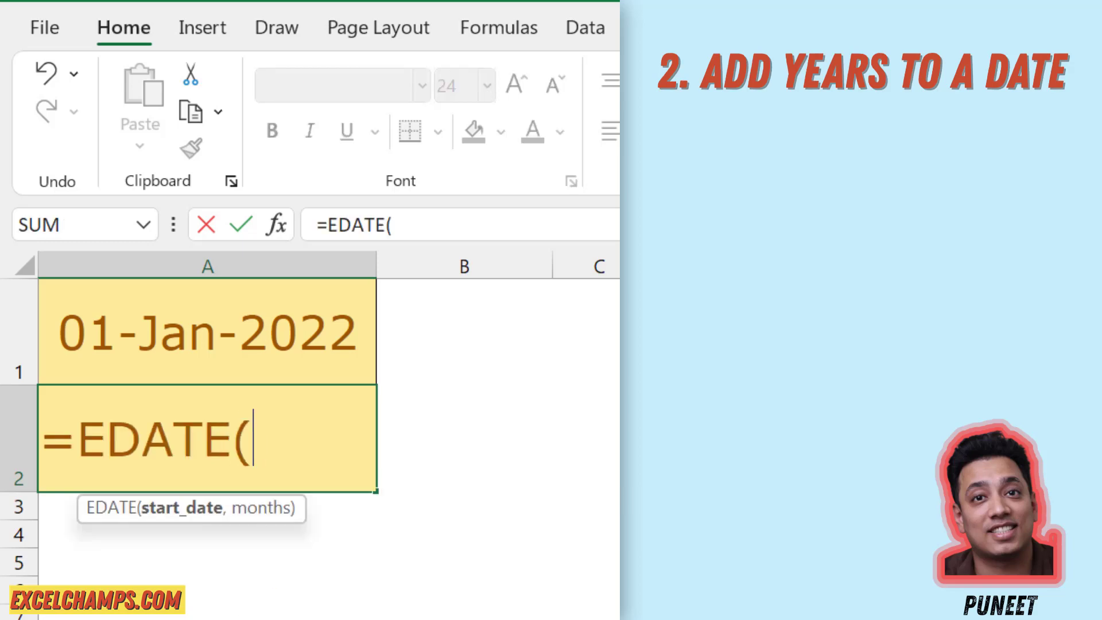
key("Up")
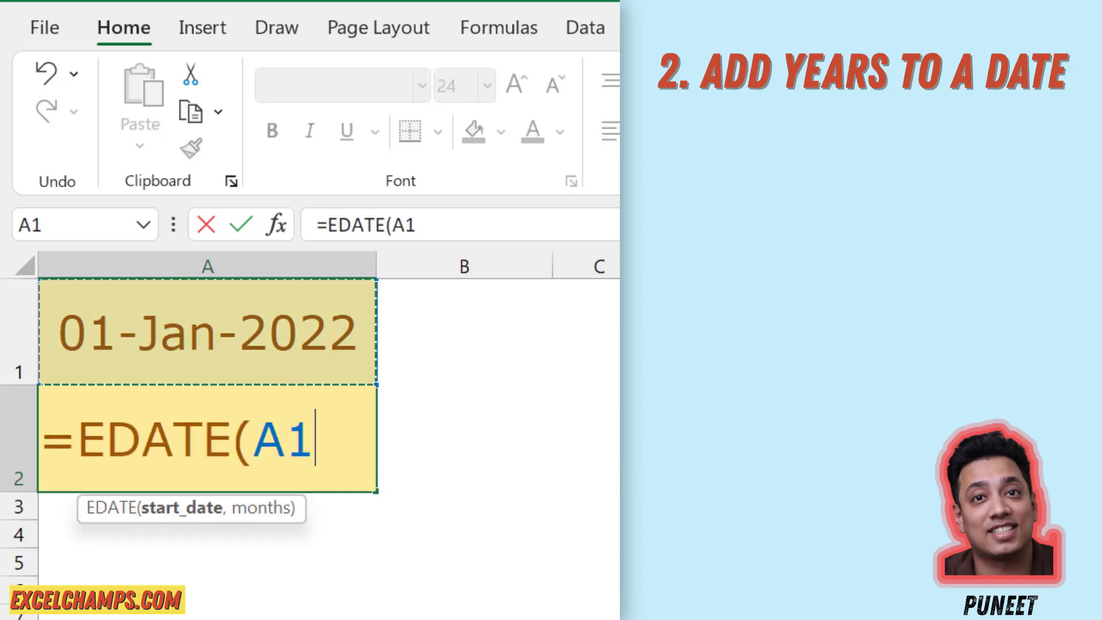
type(",")
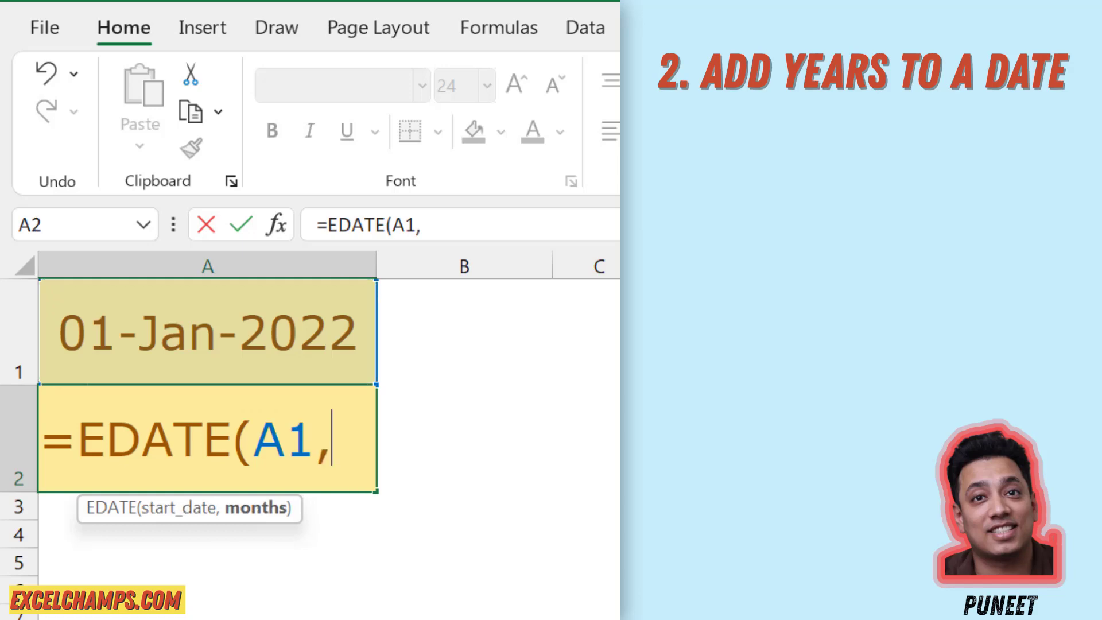
type("12")
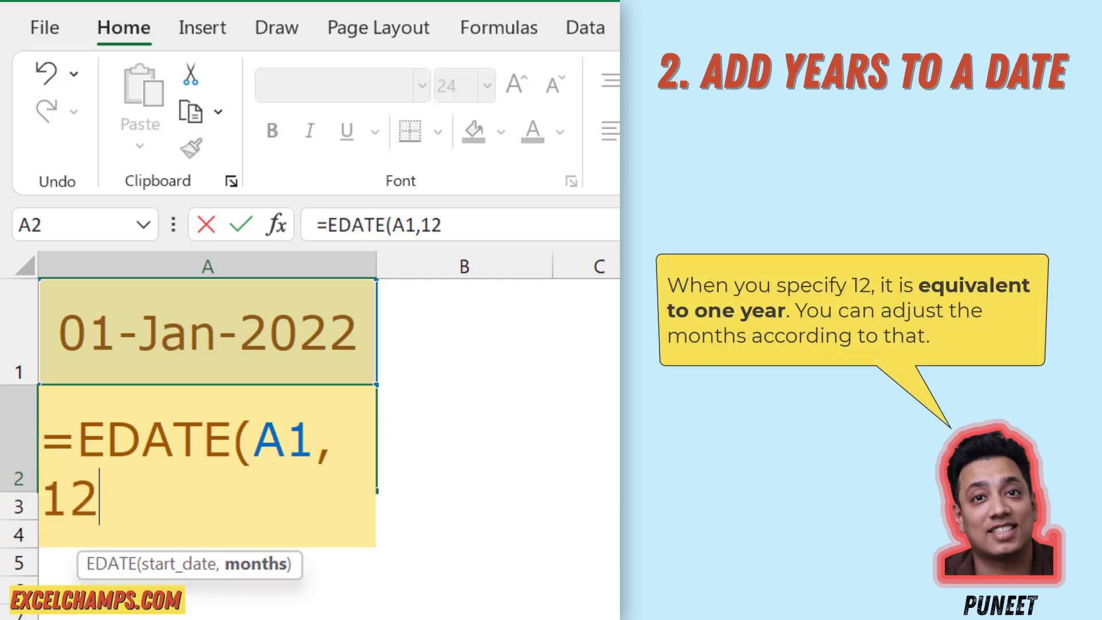
type(")")
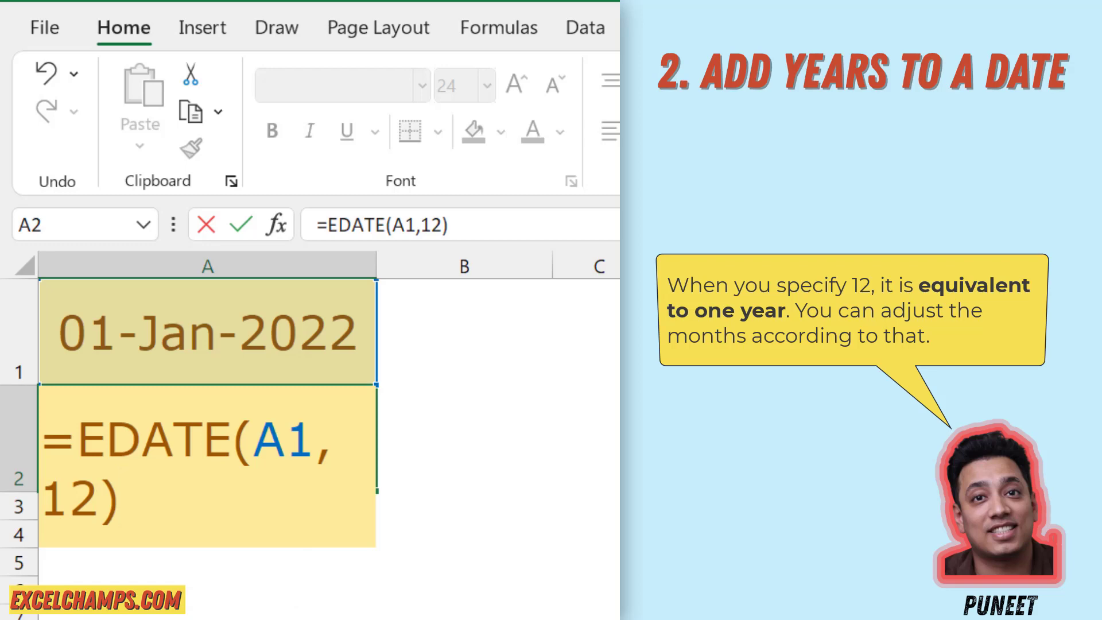
key("Return")
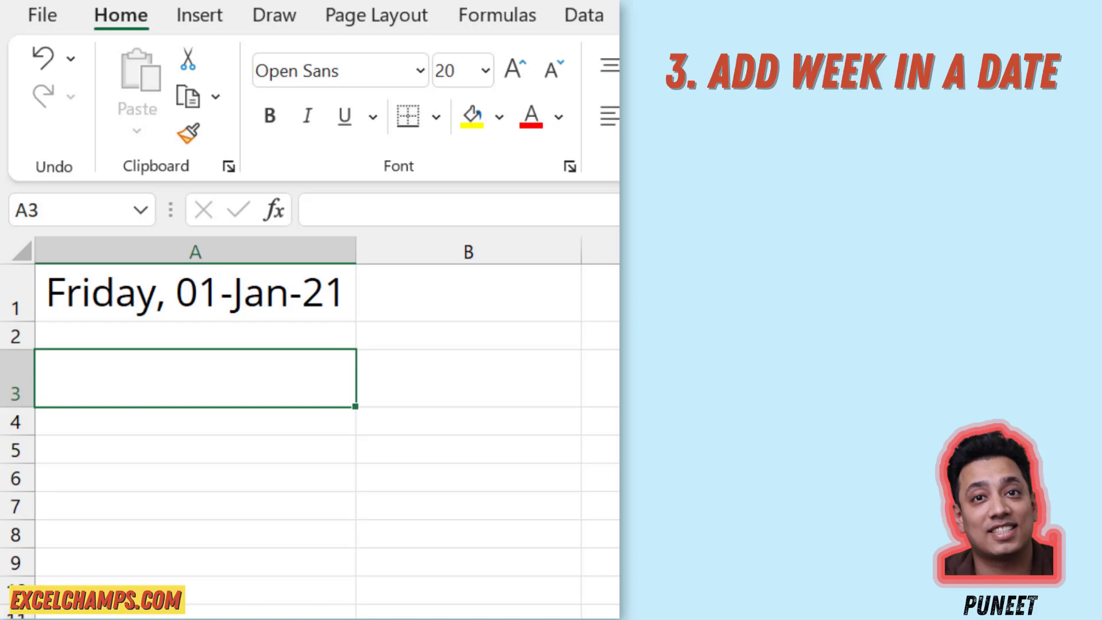
Enter =SUM(A1,7*3) in cell A3 to add three weeks to the date in A1
type("=Sum")
key("Tab")
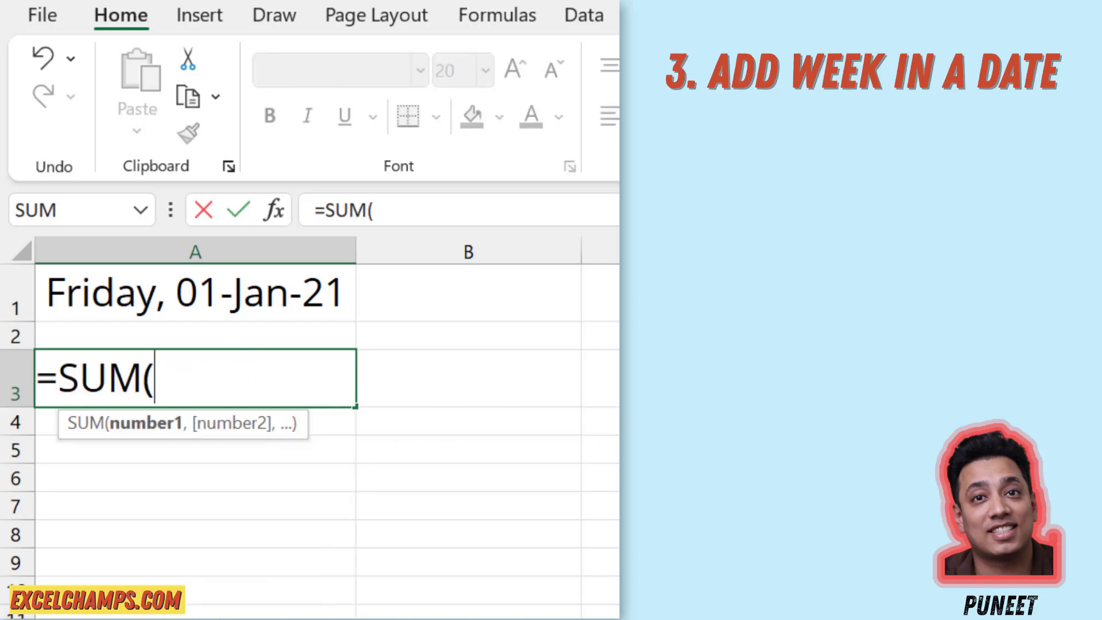
key("Up")
key("Up")
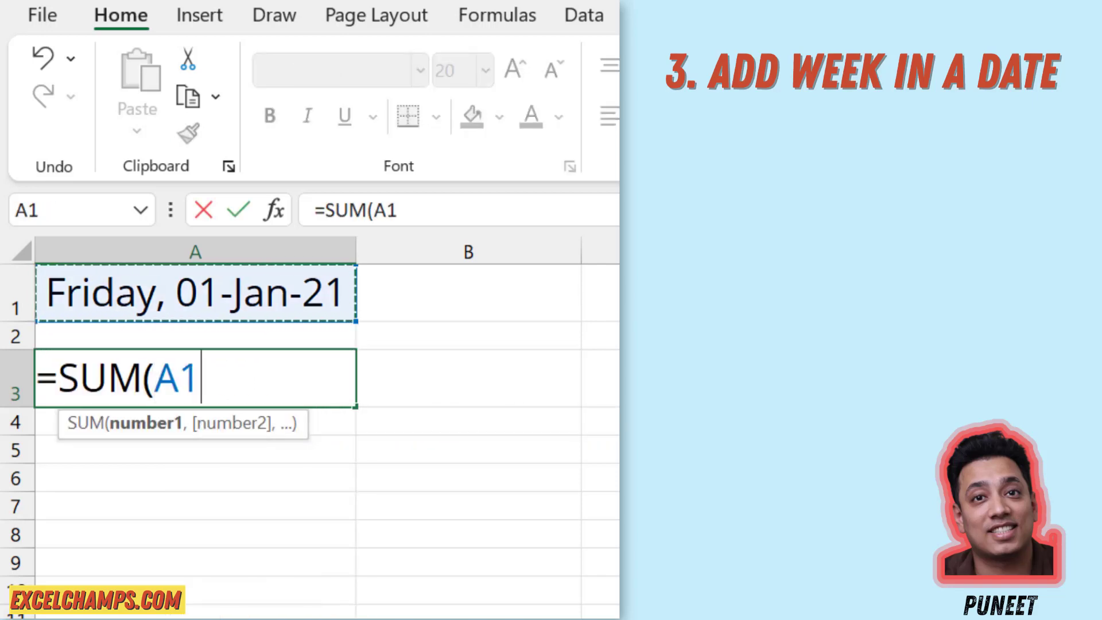
type(",")
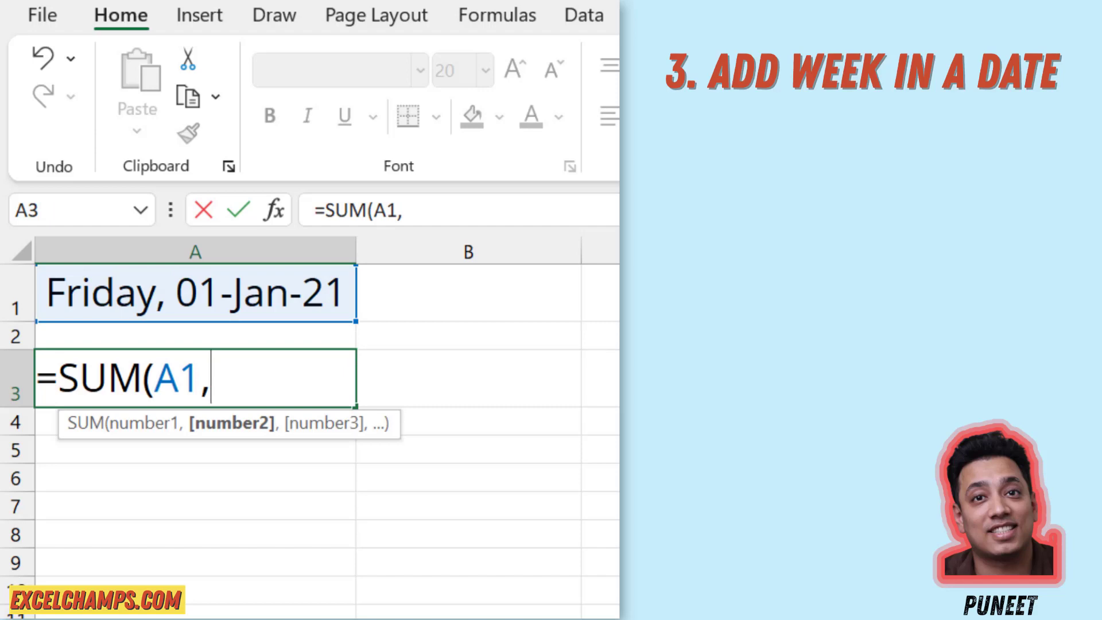
type("7")
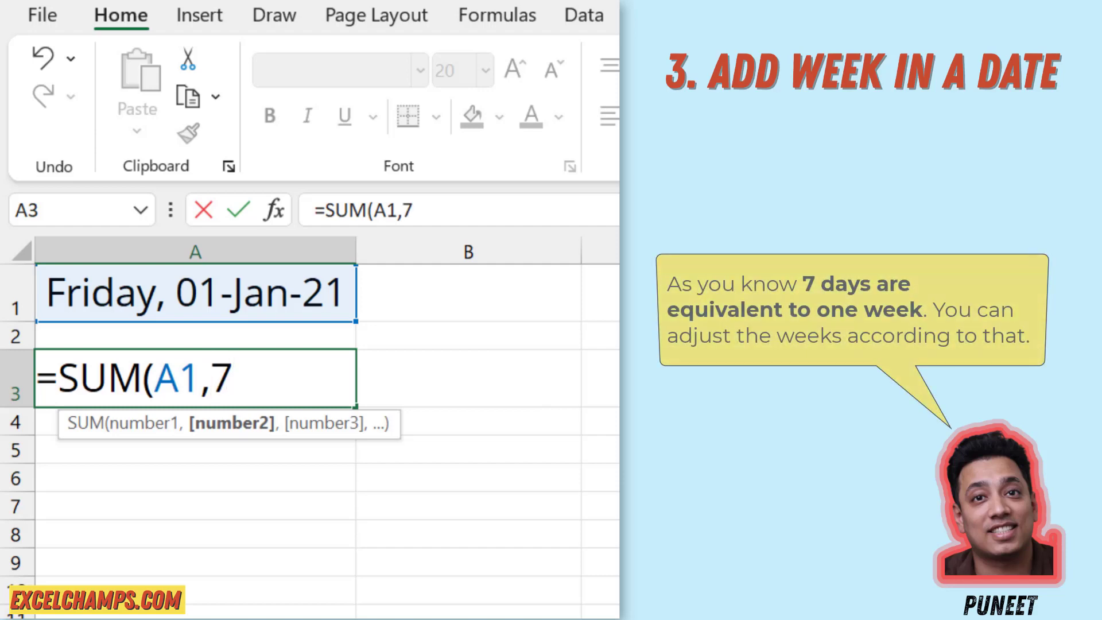
type("*")
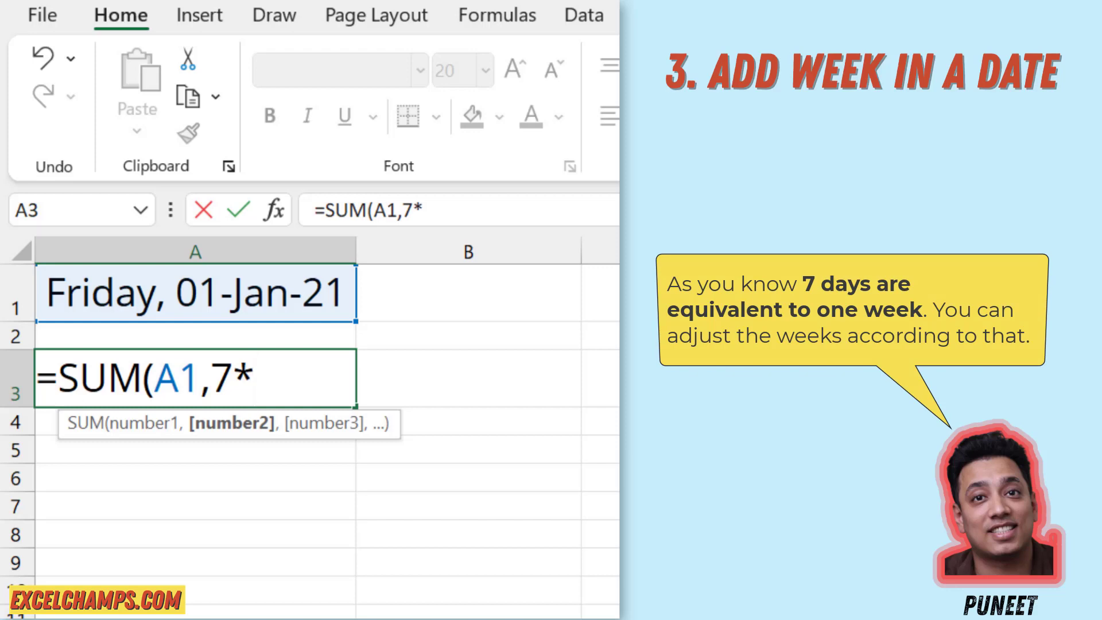
type("3)")
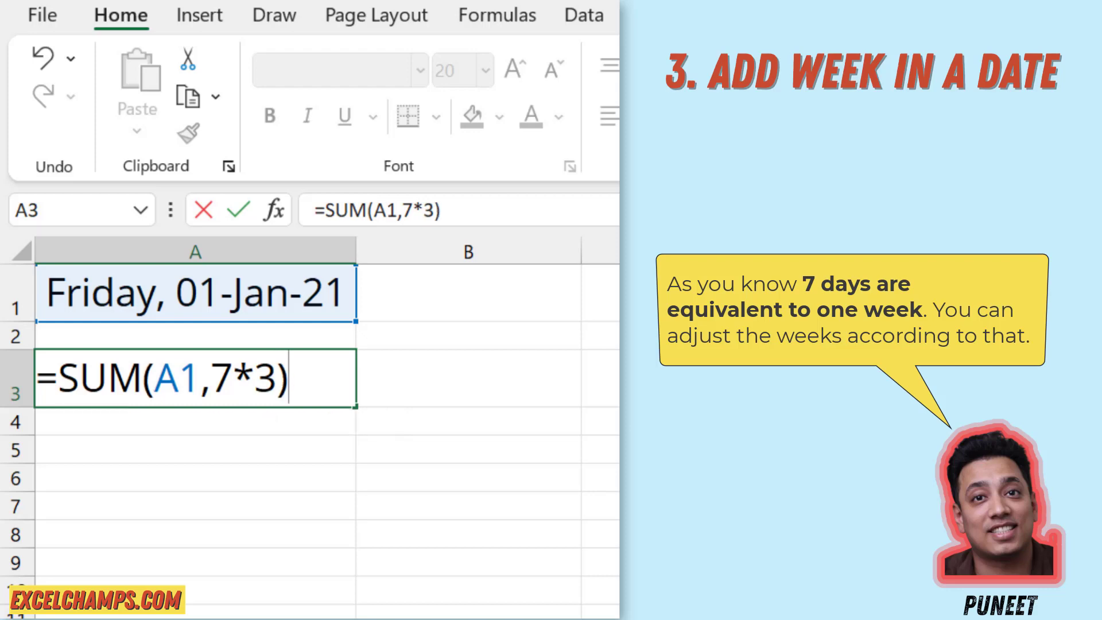
key("Return")
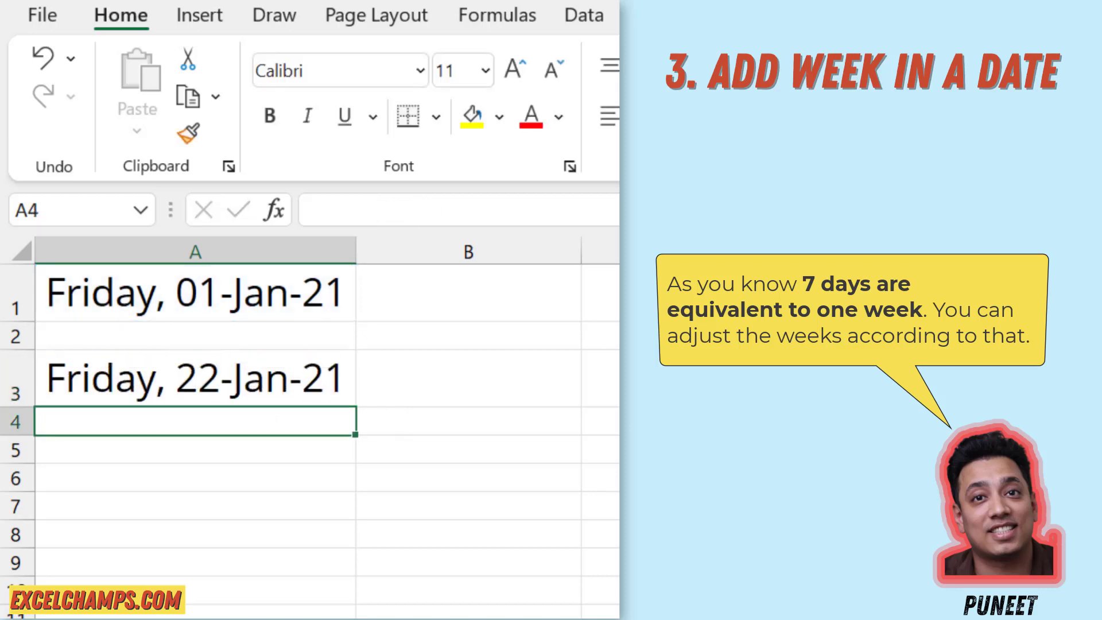
left_click(196, 450)
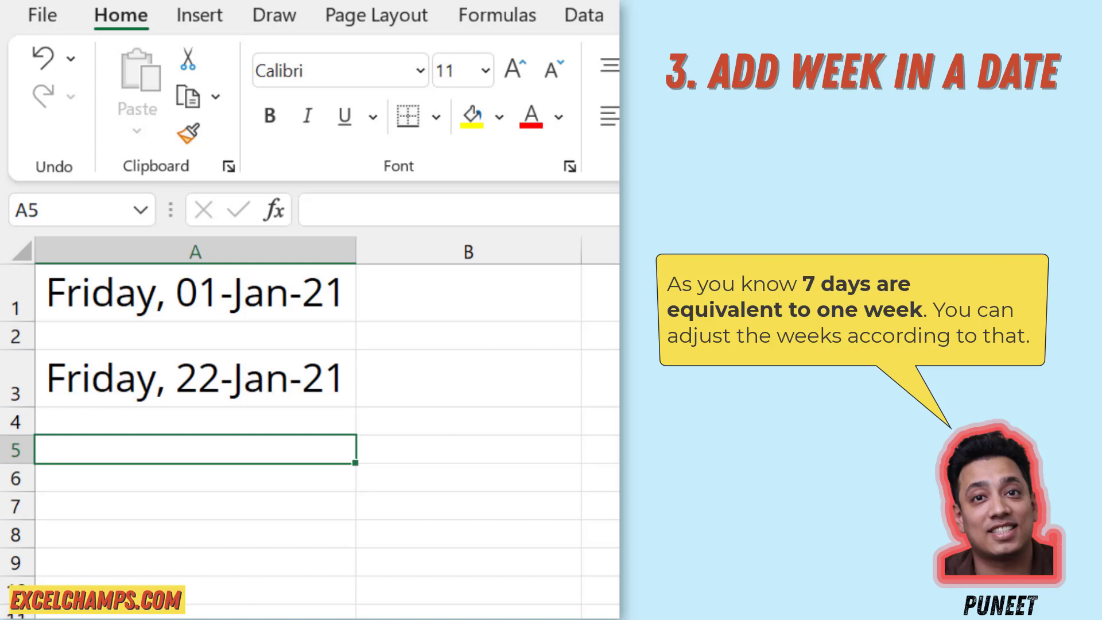
left_click(1077, 477)
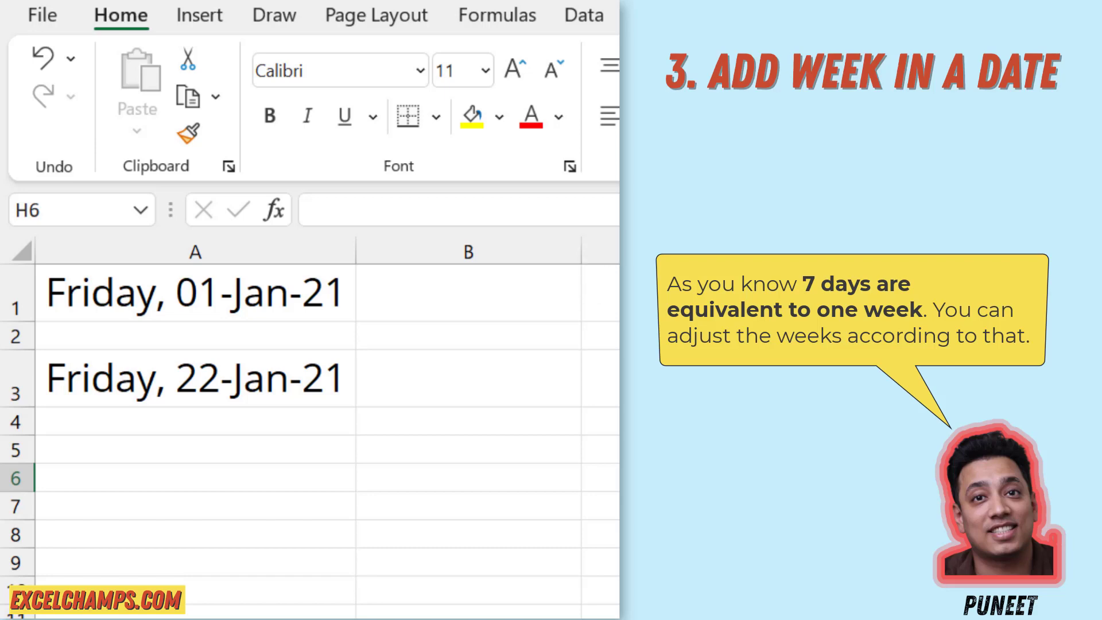
Change the formula in A3 to =SUM(A1,7) so that it adds only one week
left_click(222, 376)
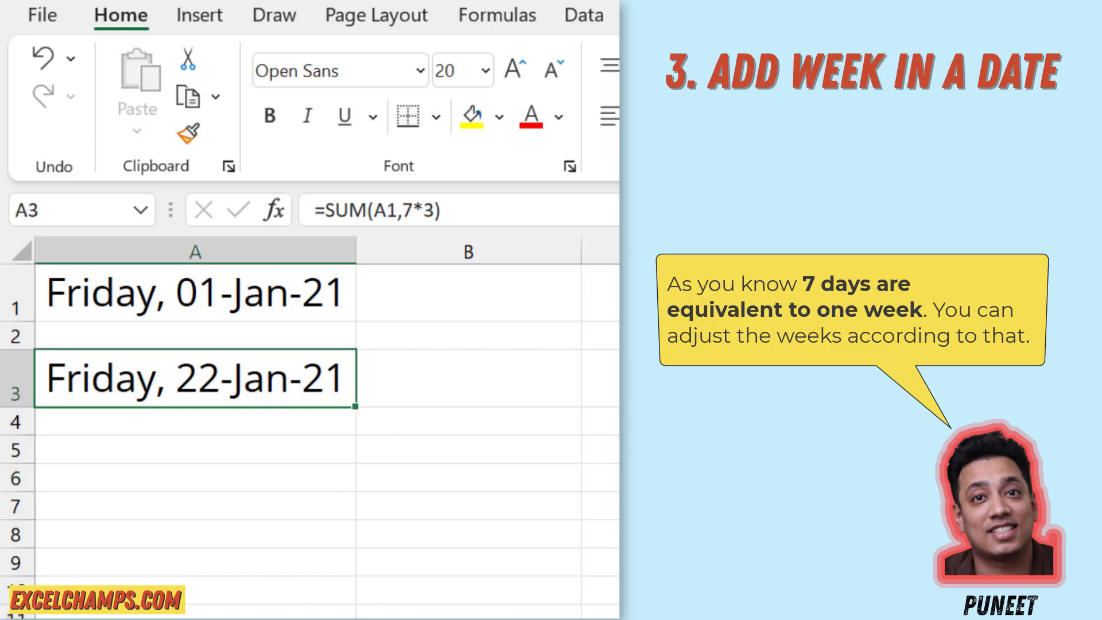
left_click_drag(435, 210, 416, 211)
key("BackSpace")
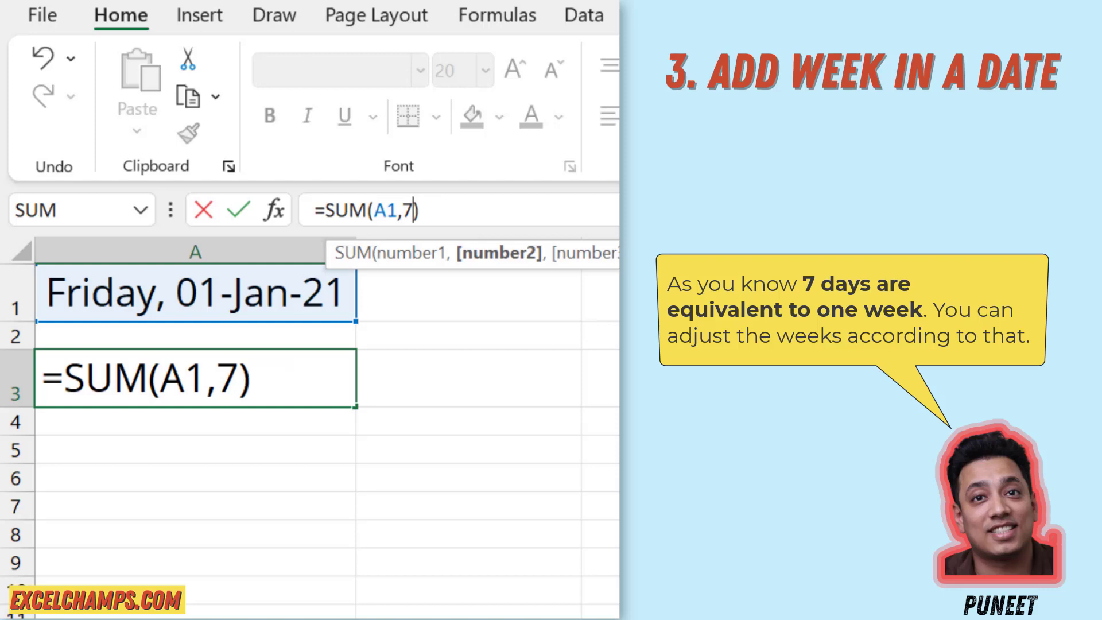
key("Return")
Enter =A1+7 in cell A6 to add one week to the date in A1 without a function
key("Down")
key("Down")
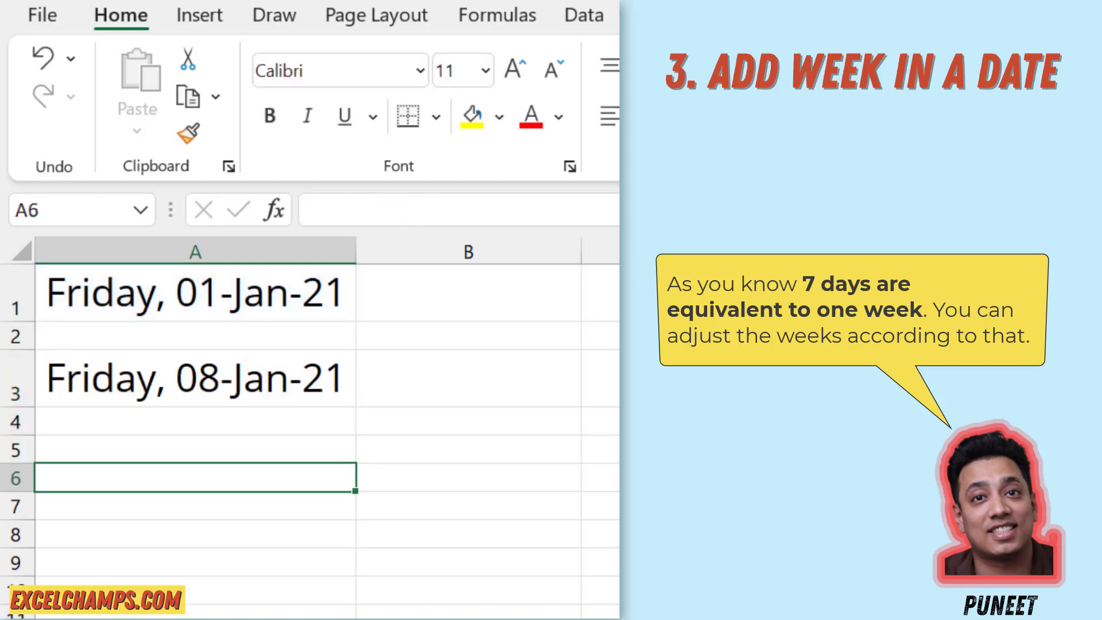
type("=")
key("Up")
key("Up")
key("Up")
key("Up")
key("Up")
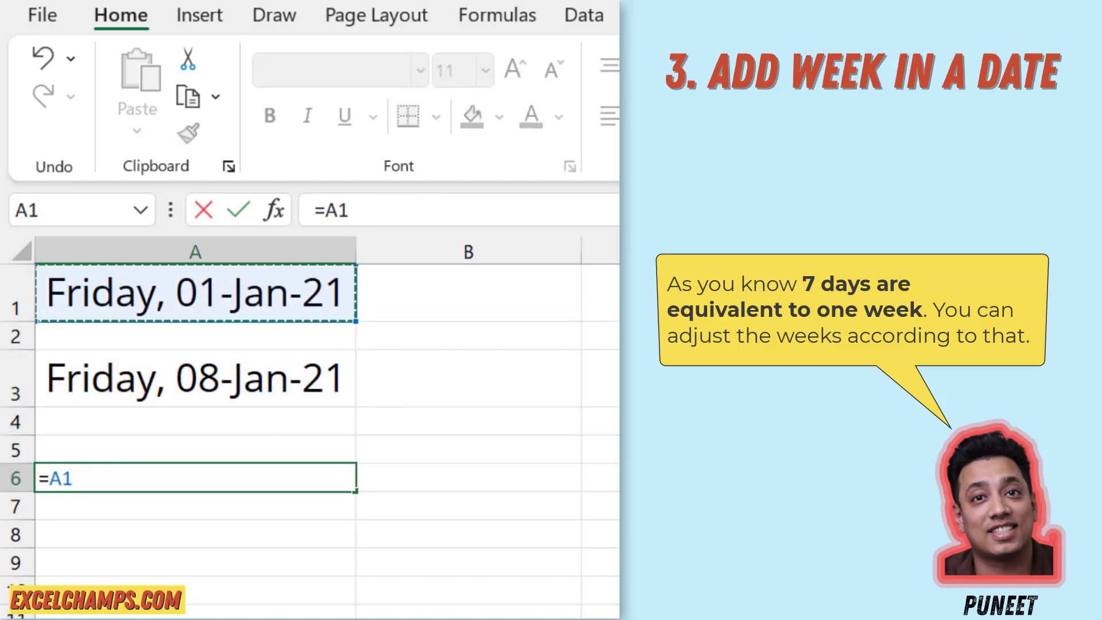
type("+7")
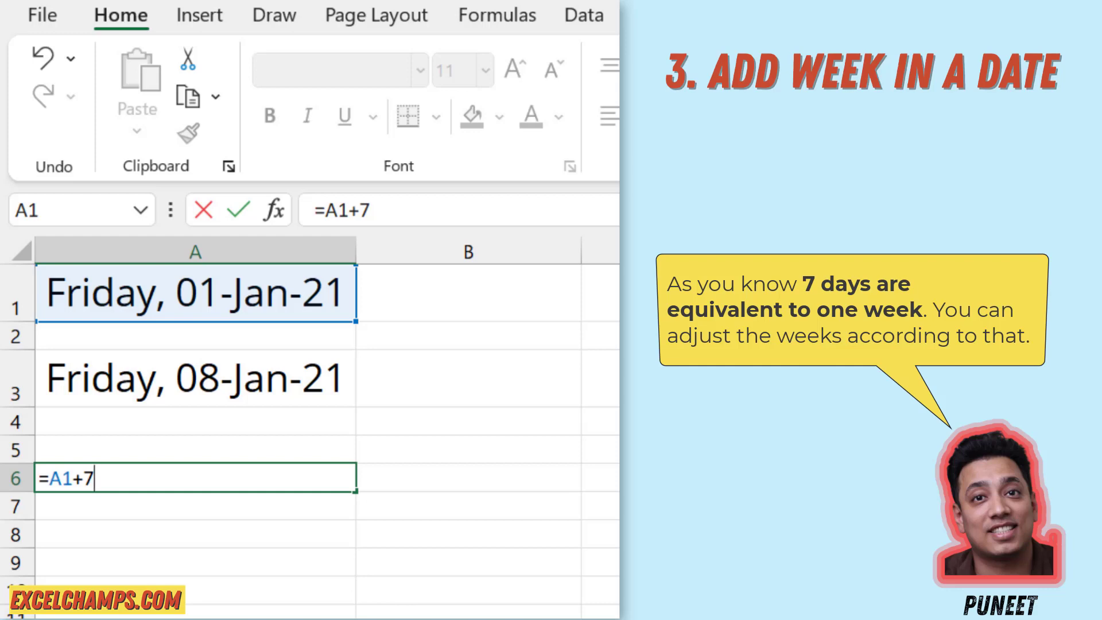
key("Return")
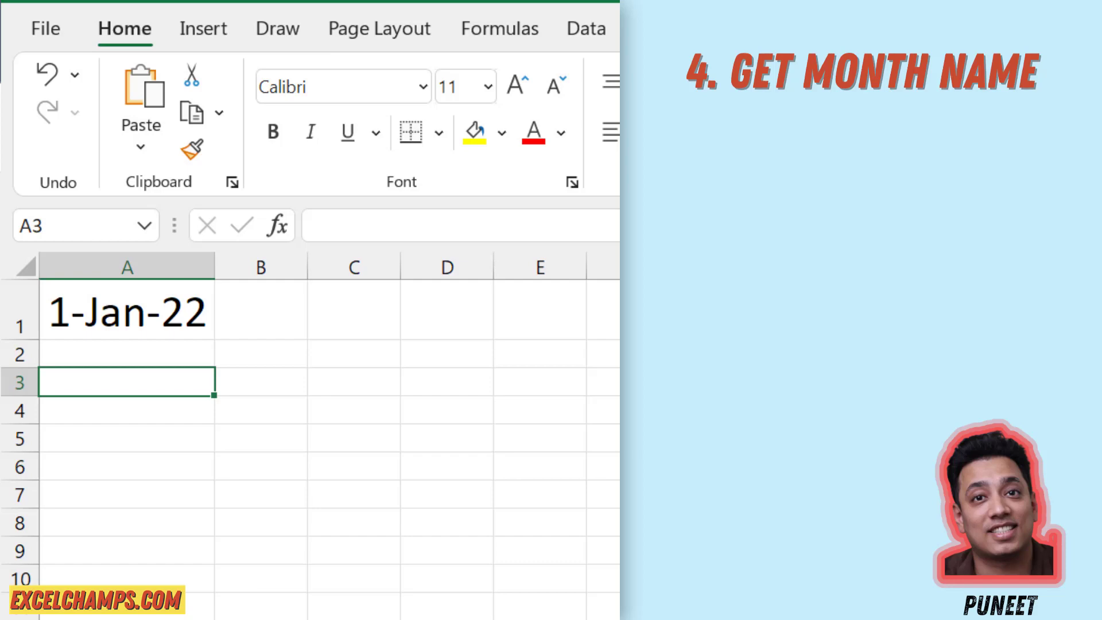
Enter =TEXT(A1,"mmm") in cell A3 to get the short month name from the date in A1
type("=")
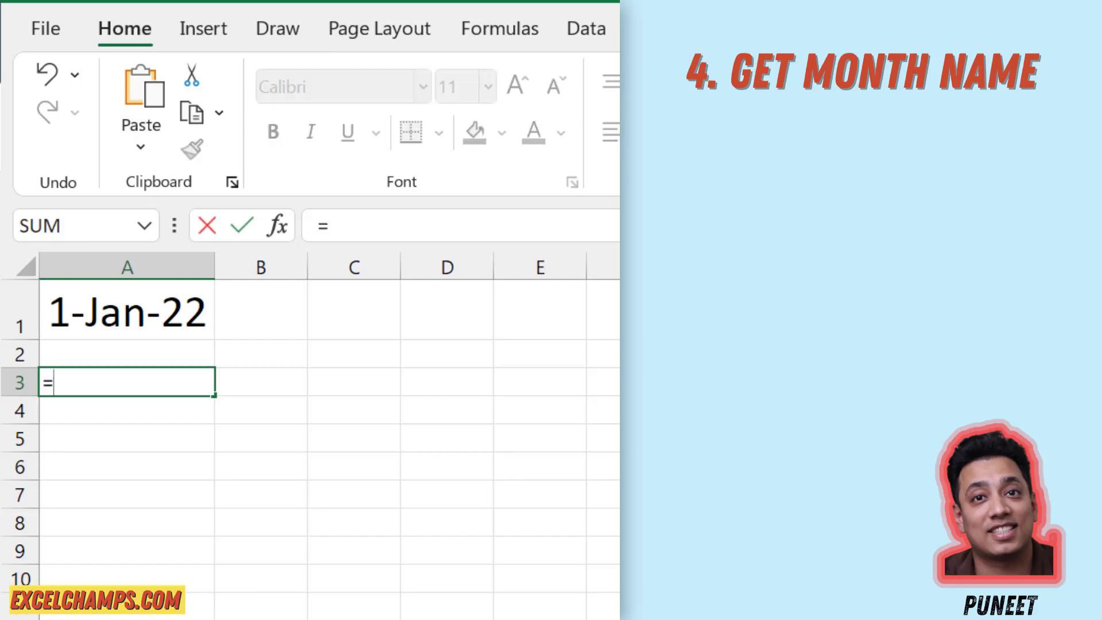
type("Text")
key("Tab")
key("Up")
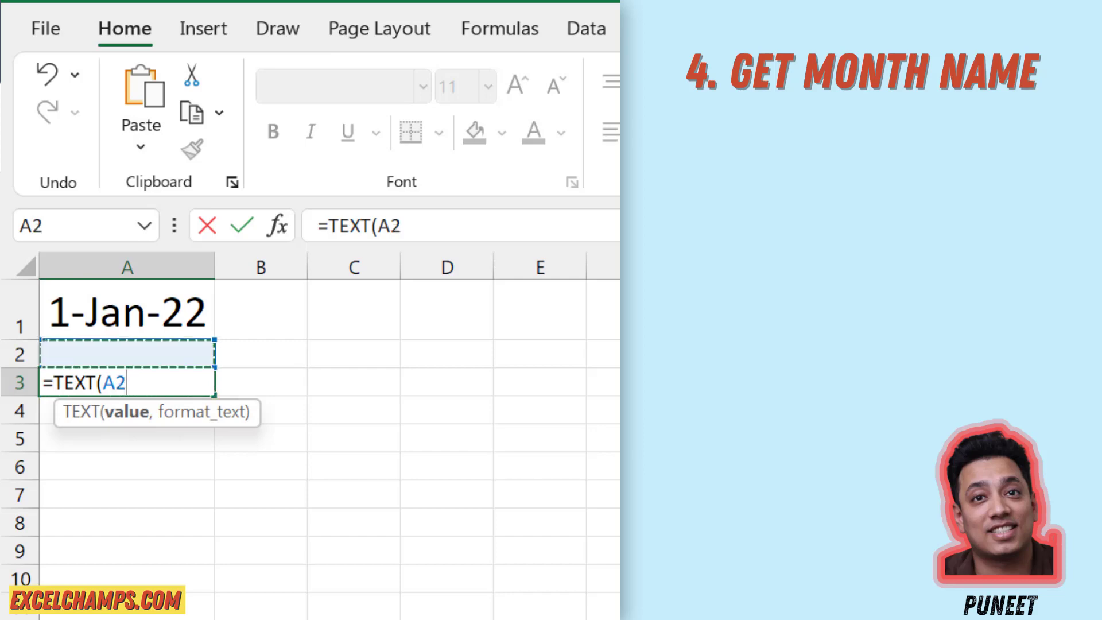
key("Up")
type(",")
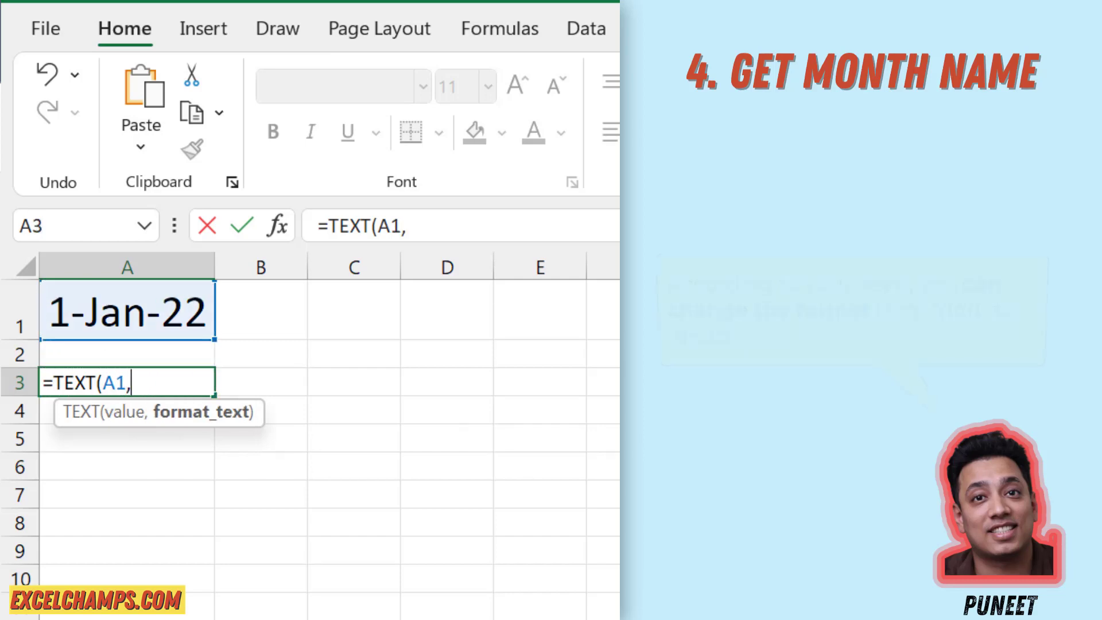
type("\"")
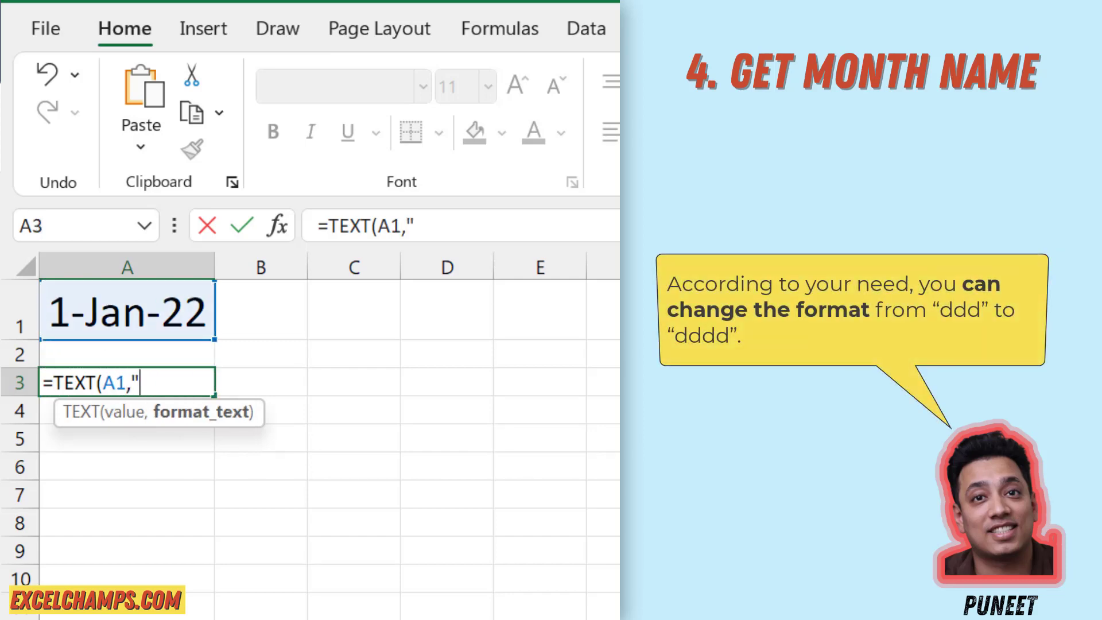
type("mmm")
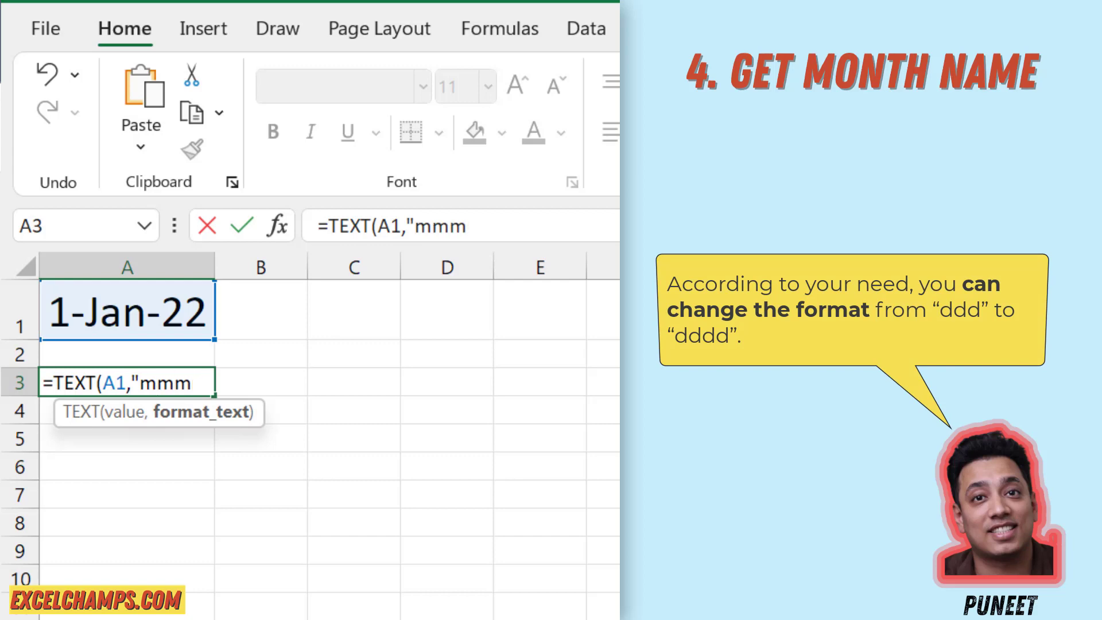
type("\")")
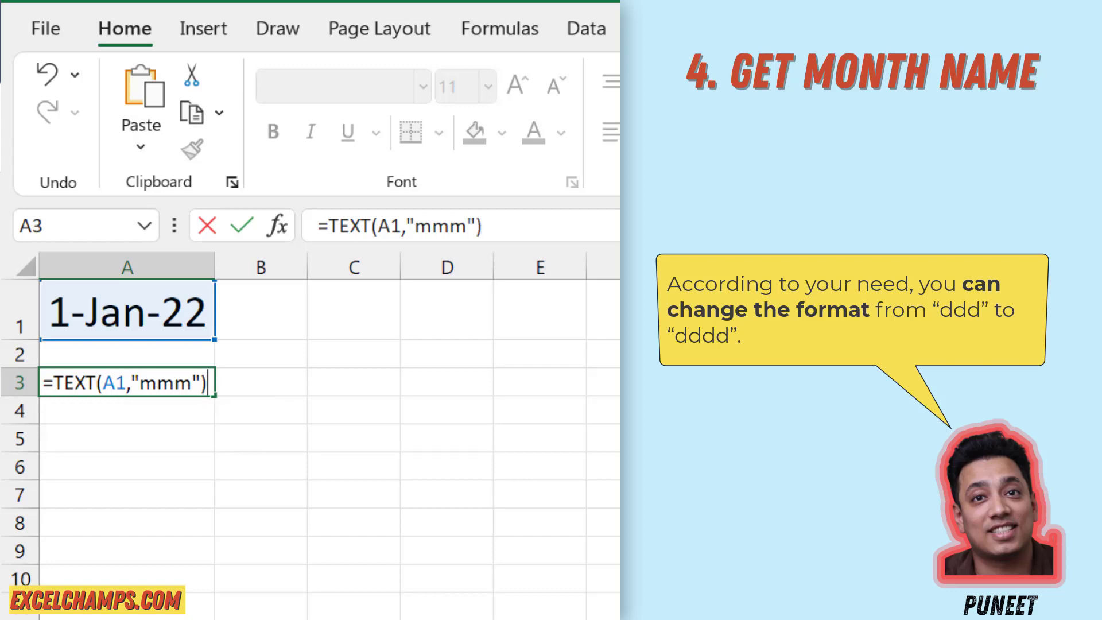
key("Return")
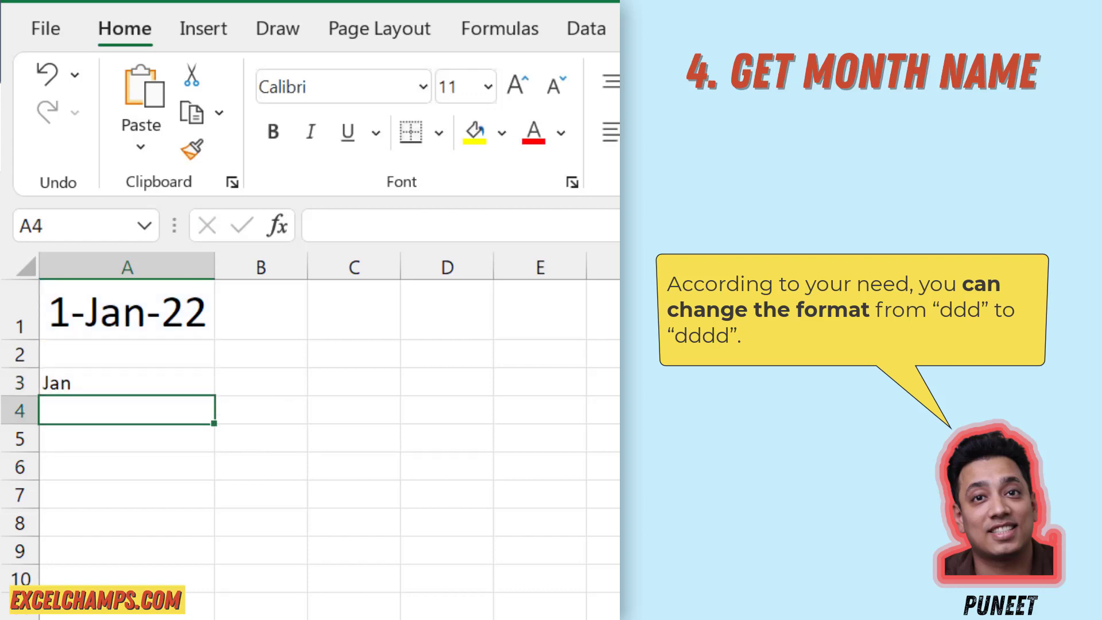
Change the format code in A3's TEXT formula to "mmmm" to return the full month name
left_click(72, 377)
left_click(467, 225)
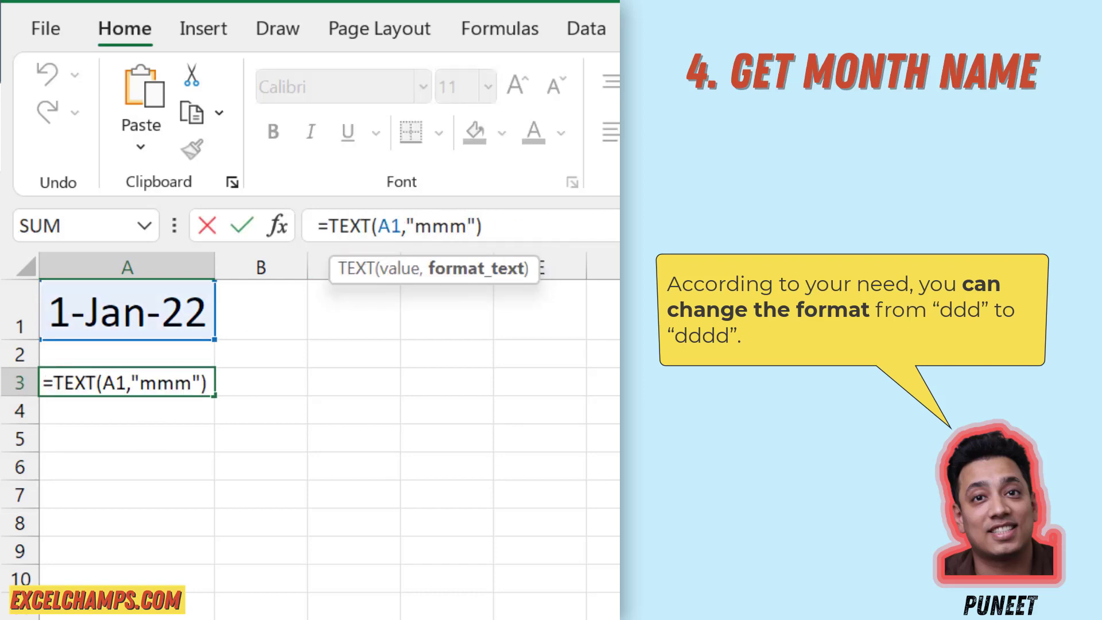
type("m")
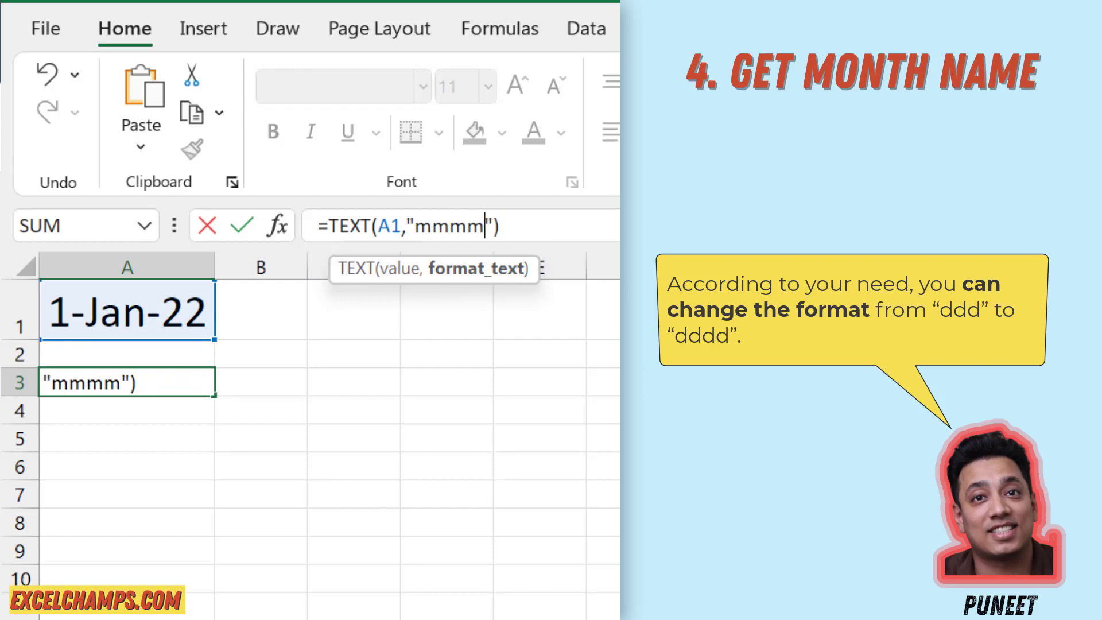
key("Return")
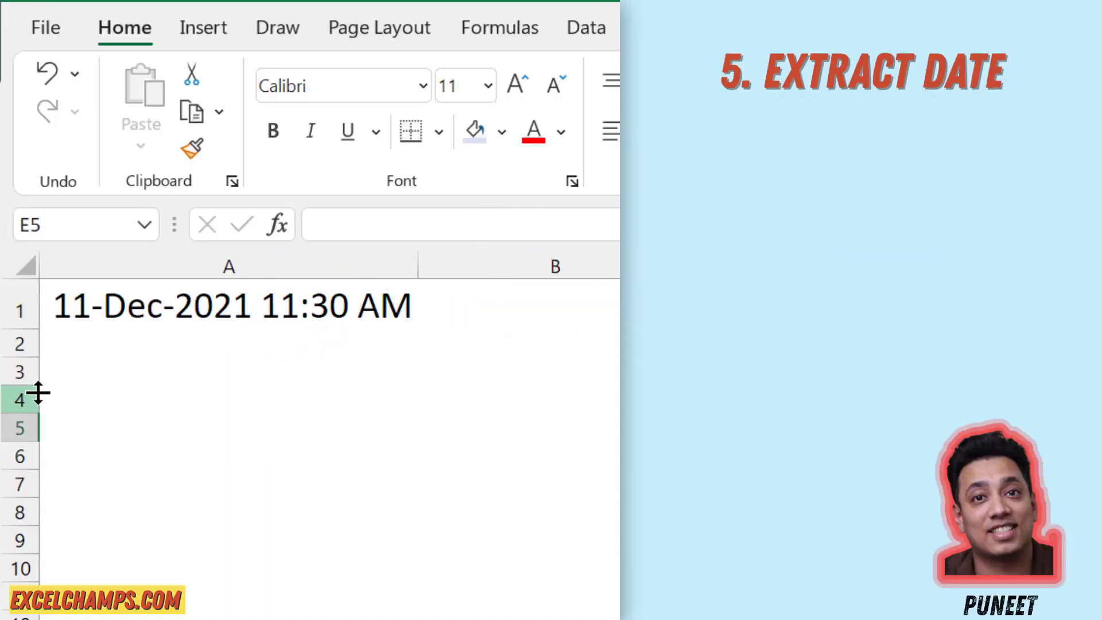
Enter =INT(A1) in cell A3 to extract the date from the date and time in A1
left_click(138, 371)
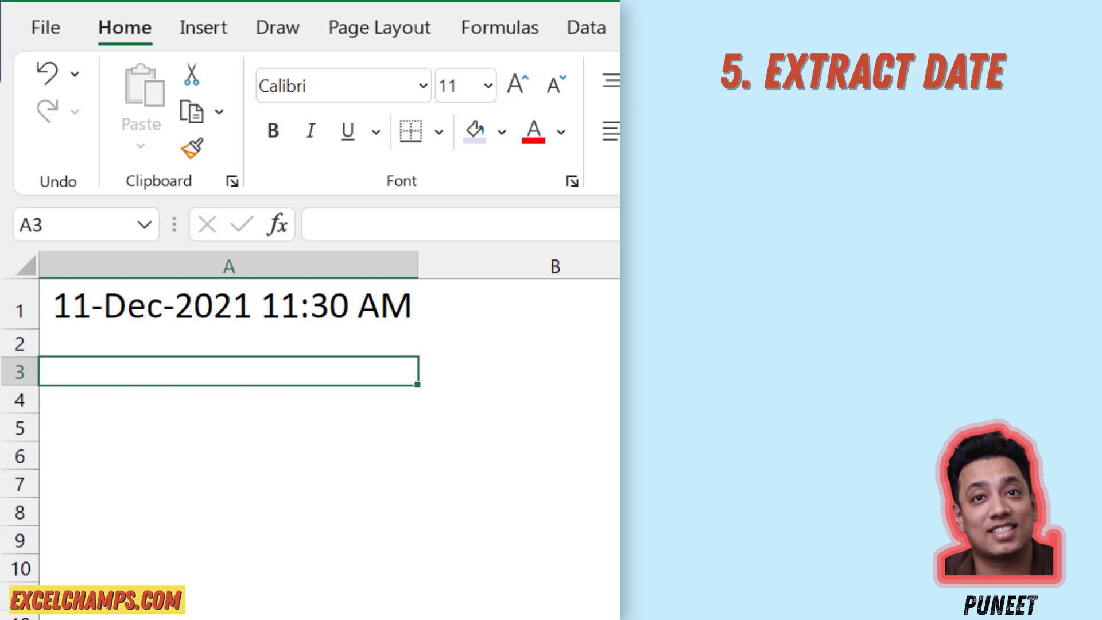
type("=")
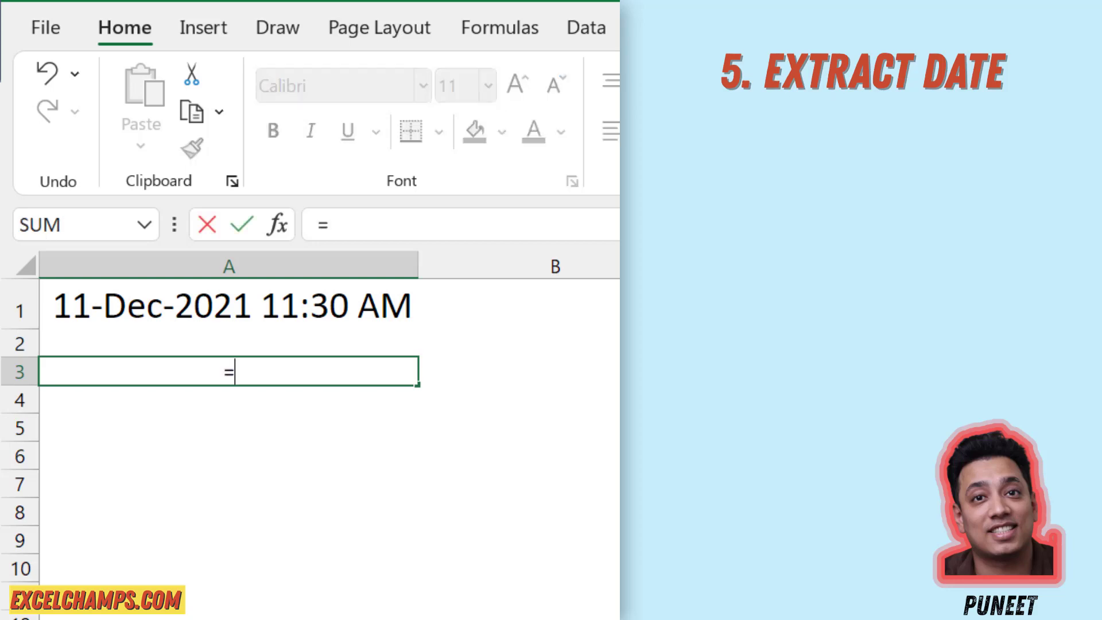
type("Int")
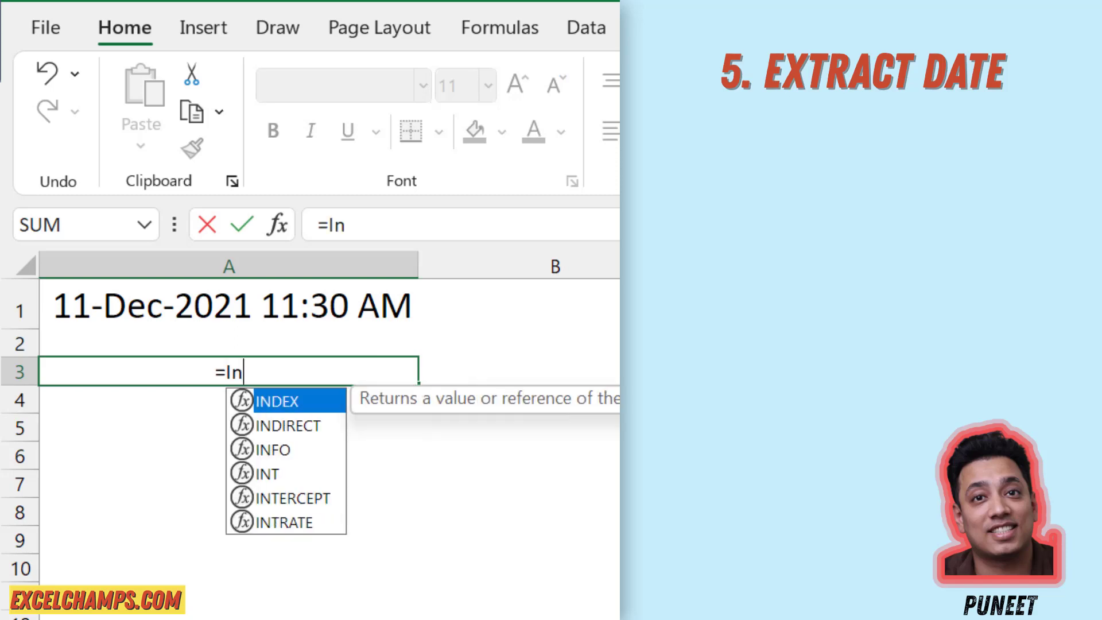
key("Tab")
key("Up")
key("Up")
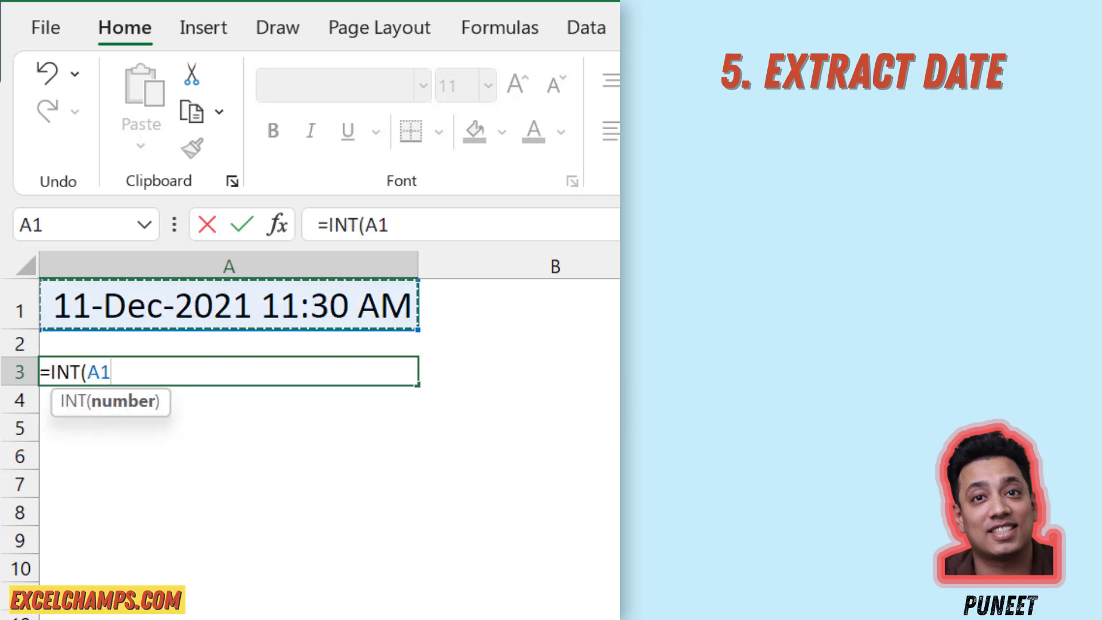
type(")")
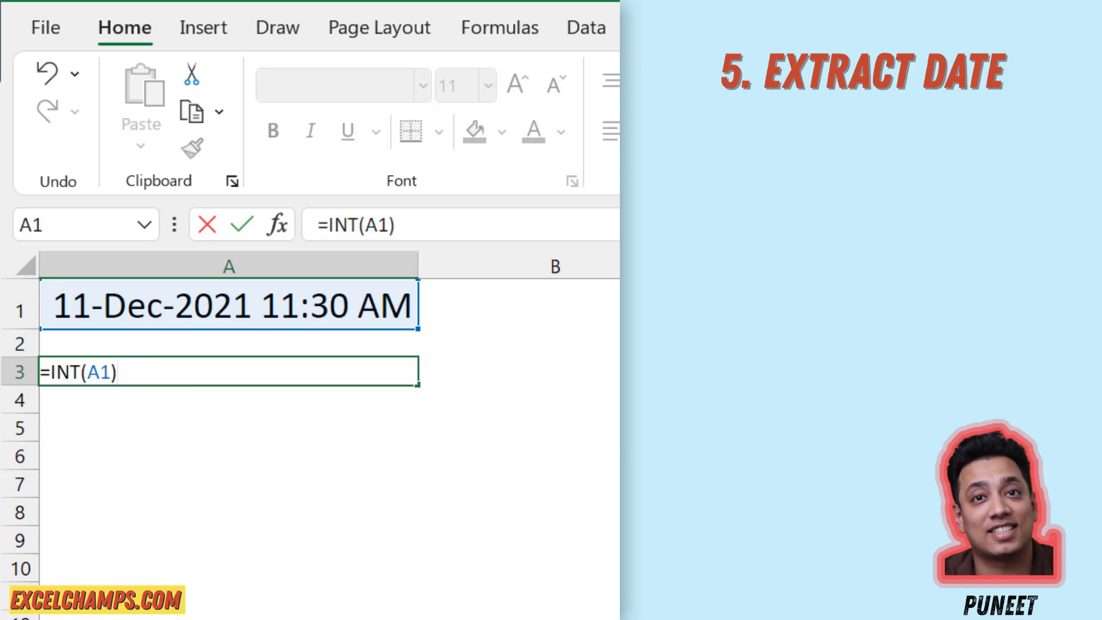
key("Return")
key("Up")
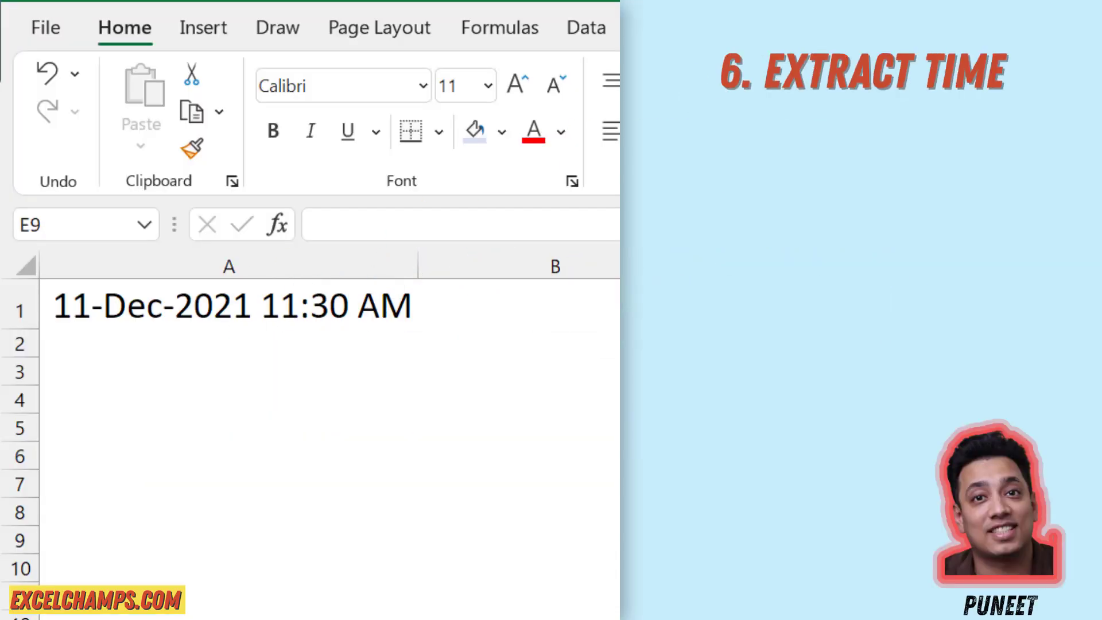
Enter =A1-INT(A1) in cell A4 to extract the time from A1, and apply the Time format to the cell
left_click(284, 390)
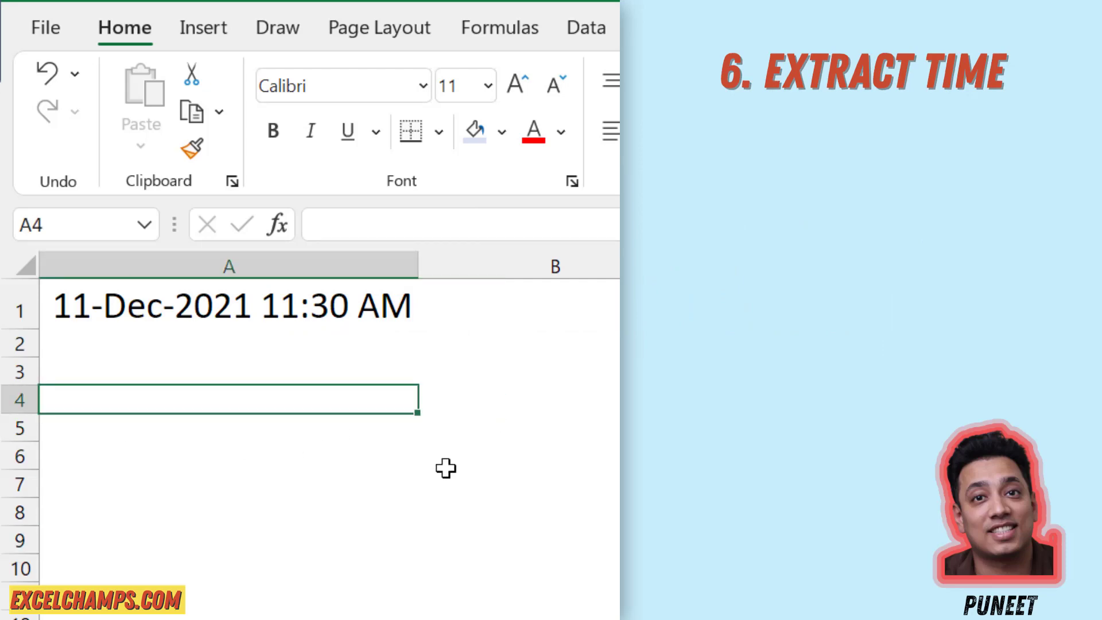
type("=")
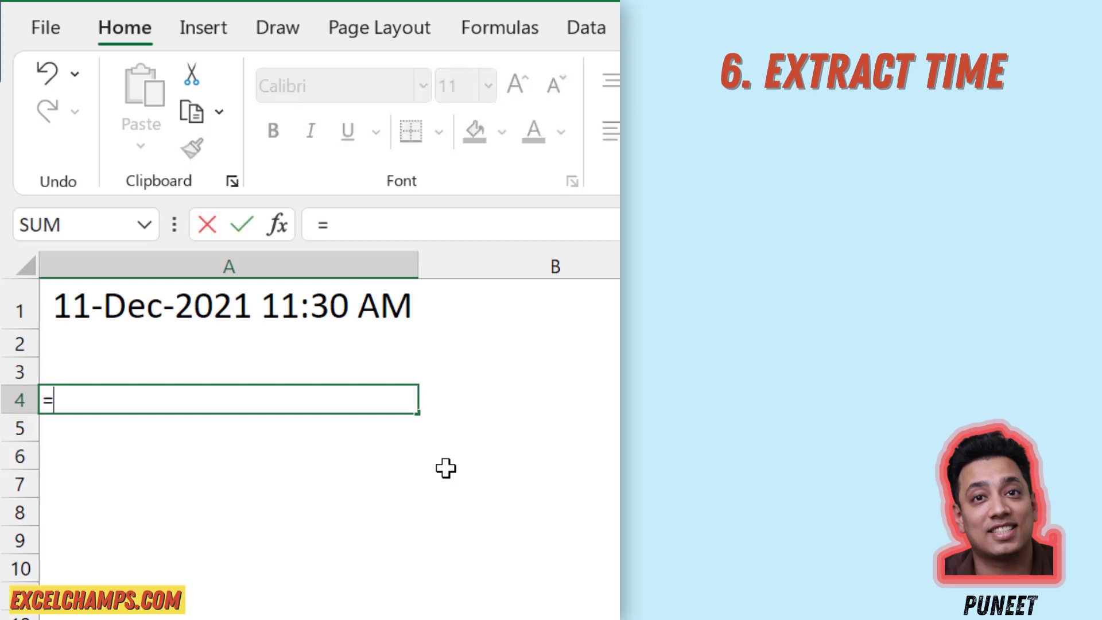
key("Up")
key("Up")
key("Up")
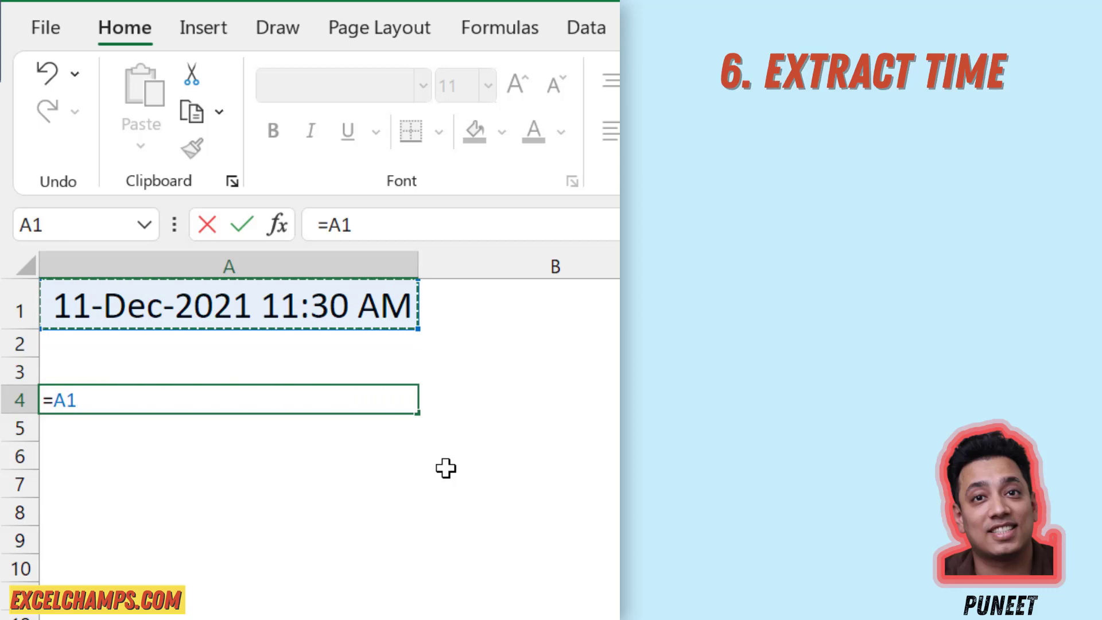
type("-INt")
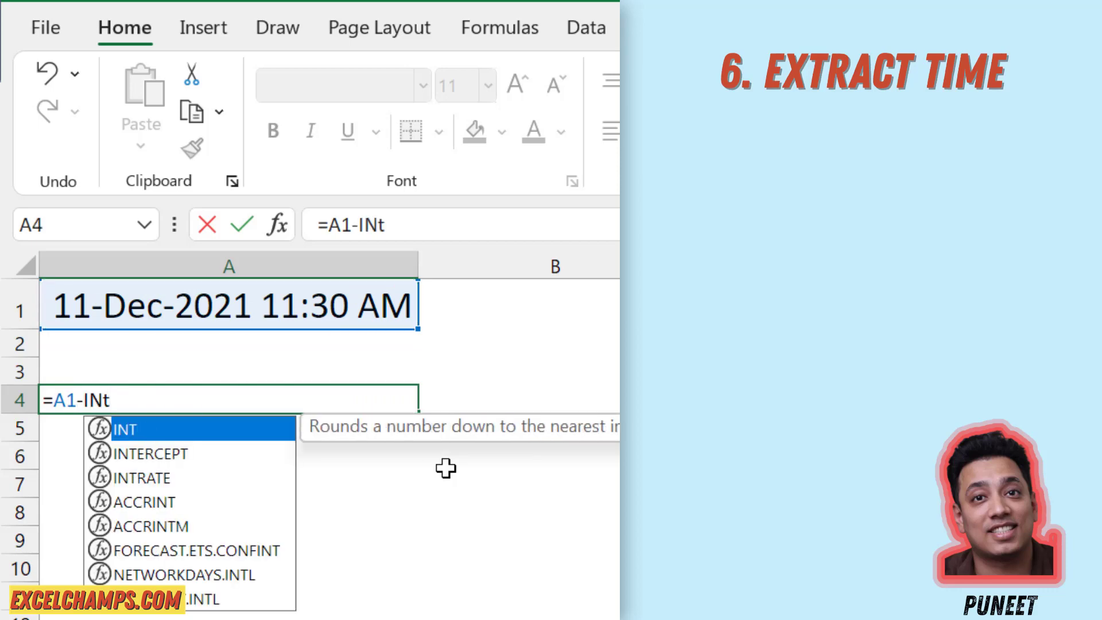
key("Tab")
key("Up")
key("Up")
key("Up")
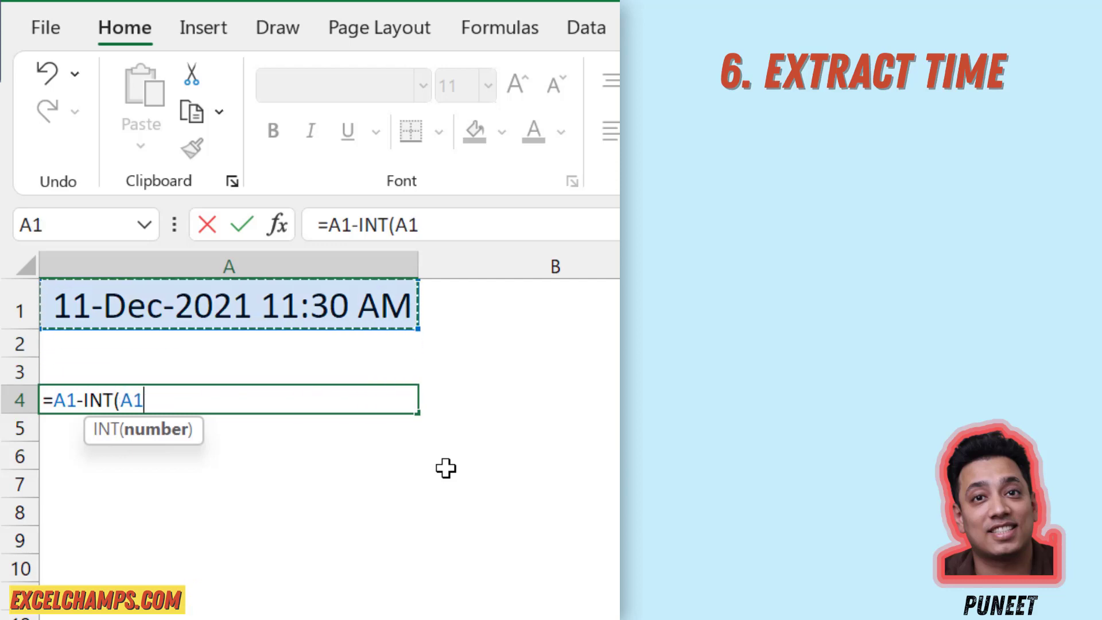
type(")")
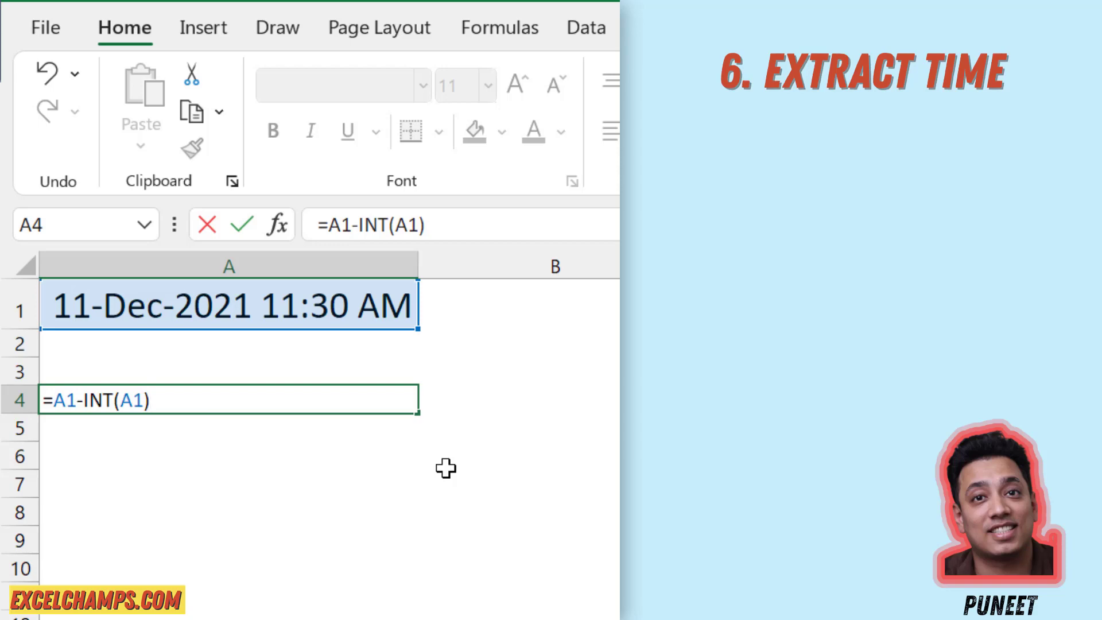
key("Return")
key("Up")
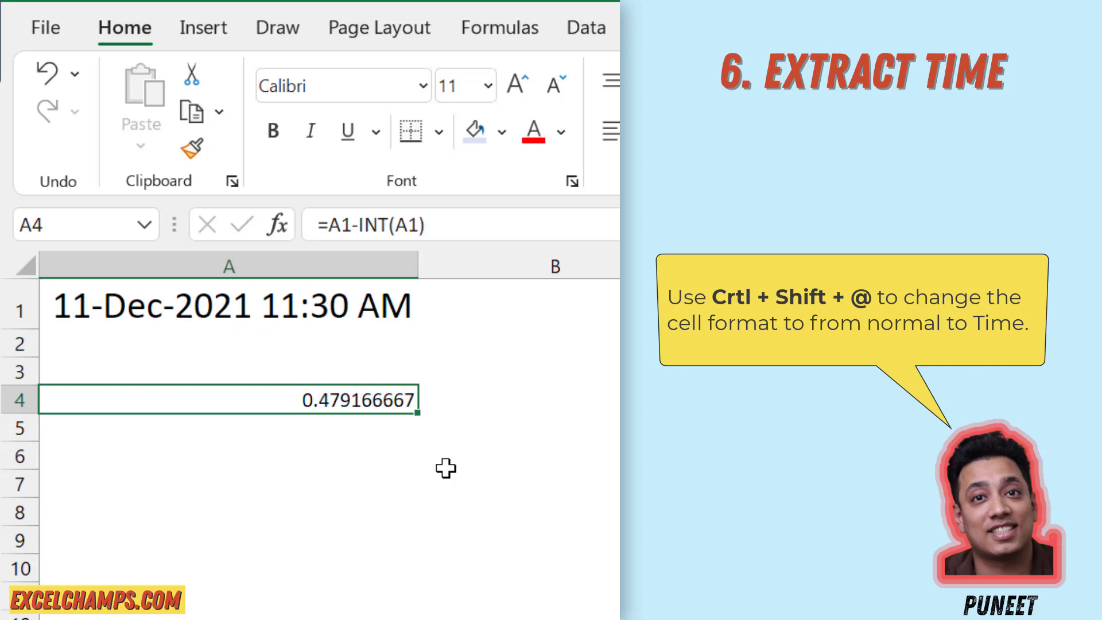
key("ctrl+shift+2")
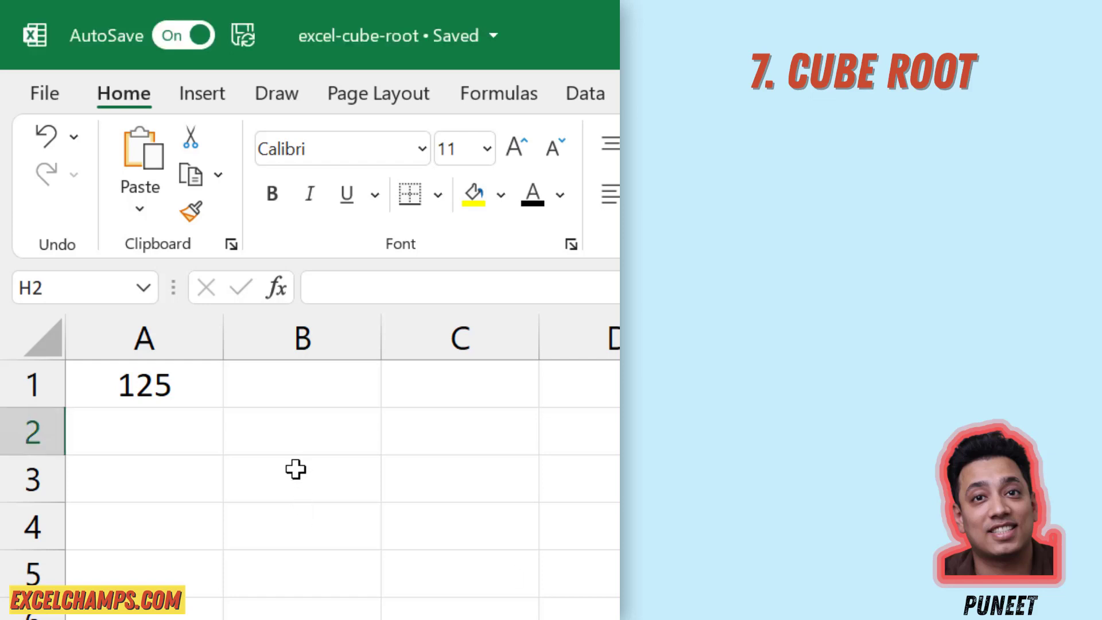
In the excel-cube-root workbook, enter =POWER(A1,1/3) in cell B1 to calculate the cube root of A1
left_click(320, 386)
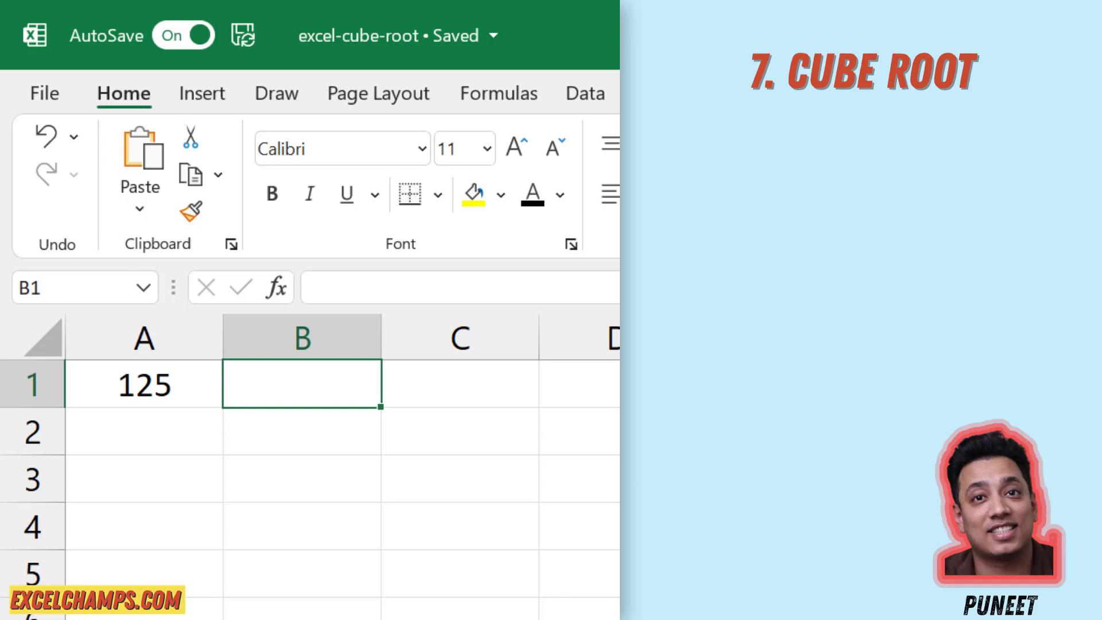
type("=pOWE")
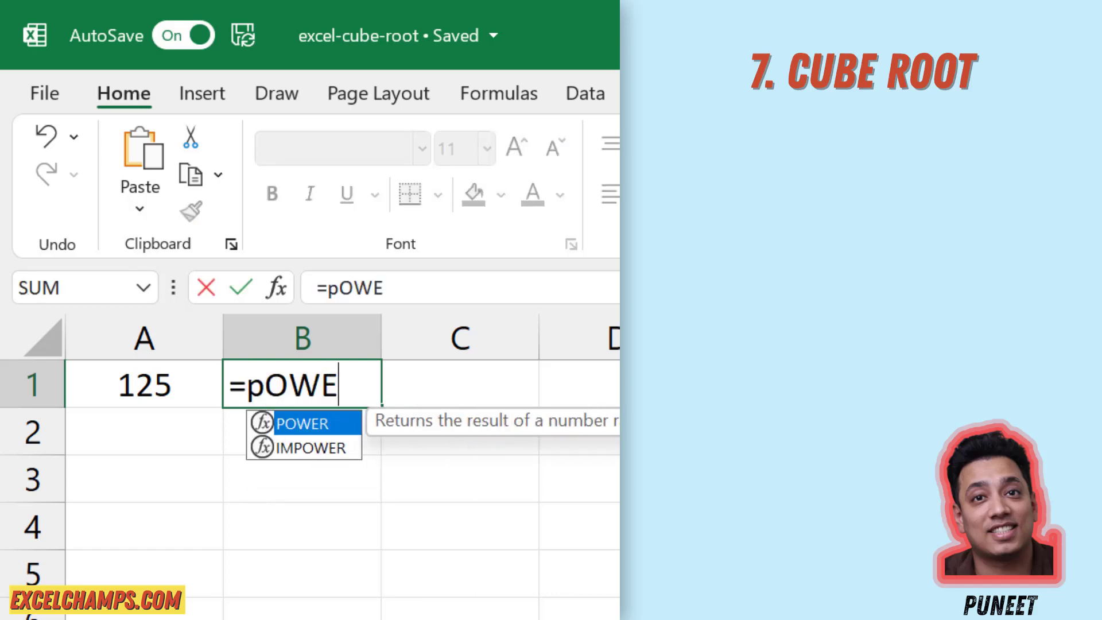
key("Tab")
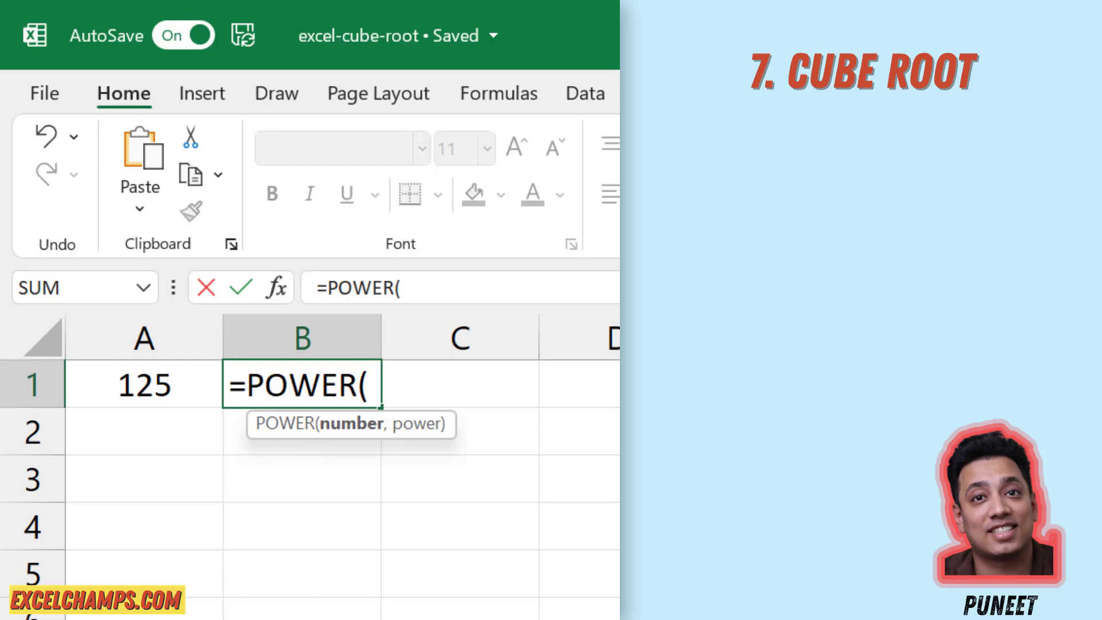
key("Left")
type(",")
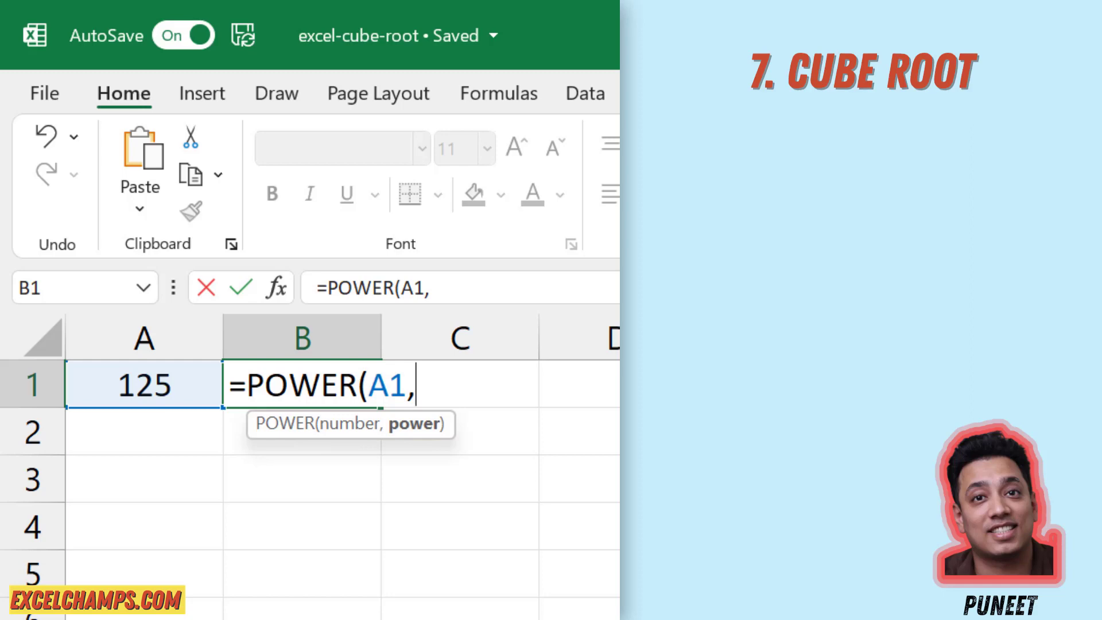
type("1/")
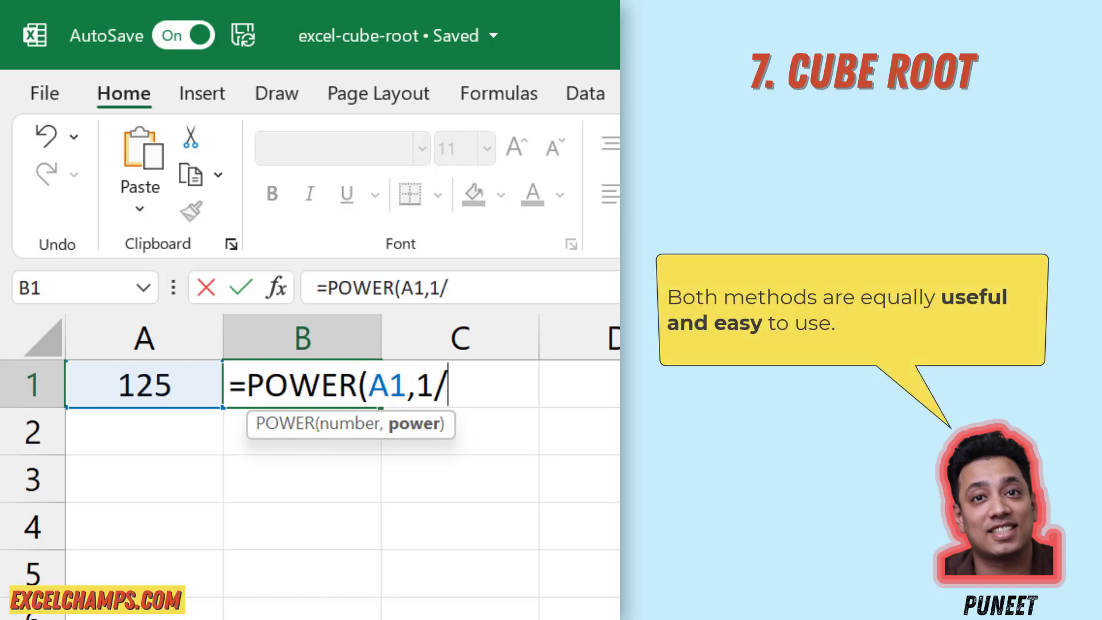
type("3)")
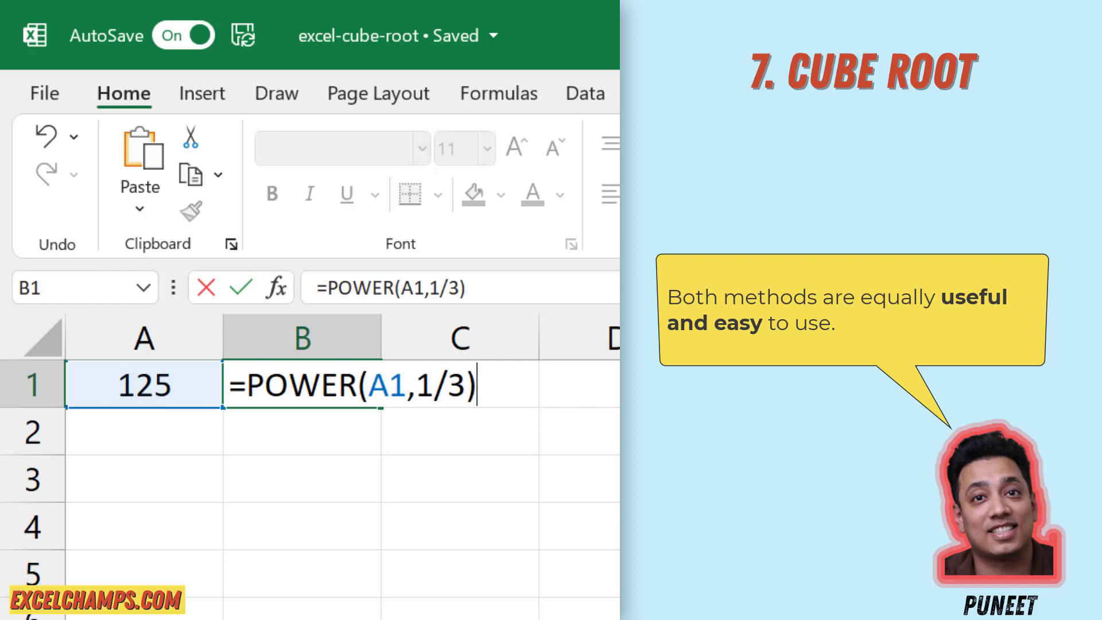
key("Return")
Enter =A1^(1/3) in cell B3 to calculate the cube root of A1 with the exponent operator
key("Down")
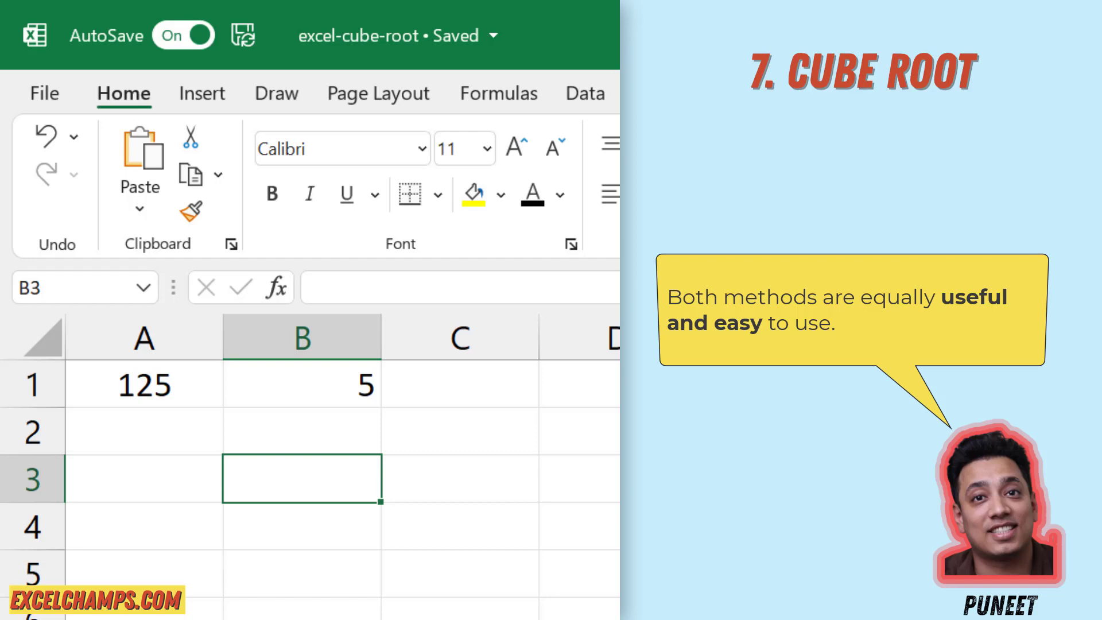
type("=")
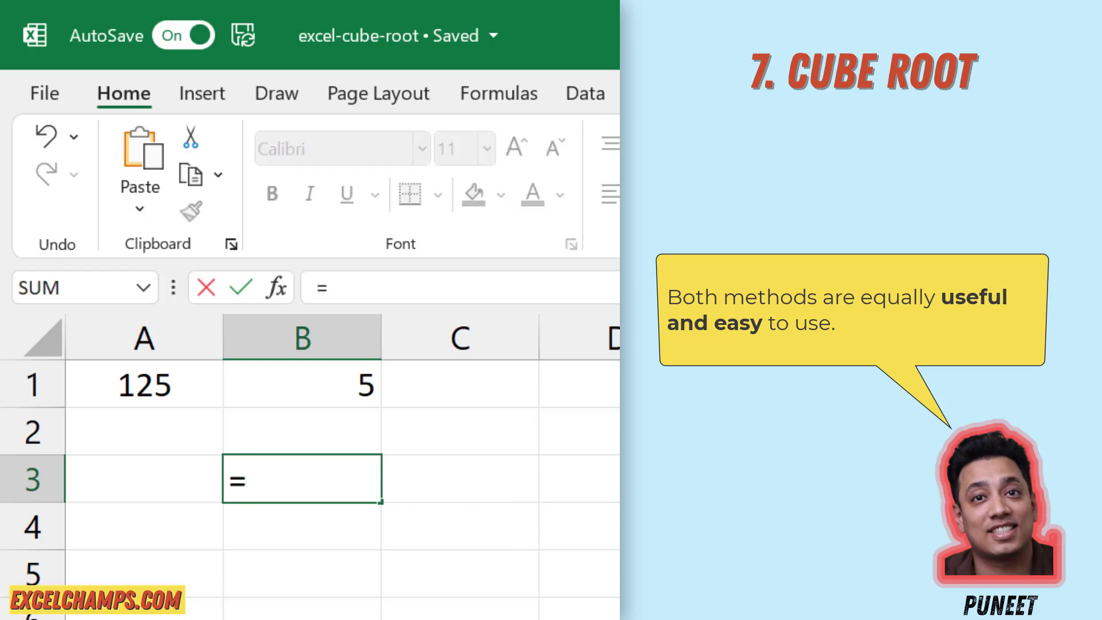
key("Left")
key("Up")
key("Up")
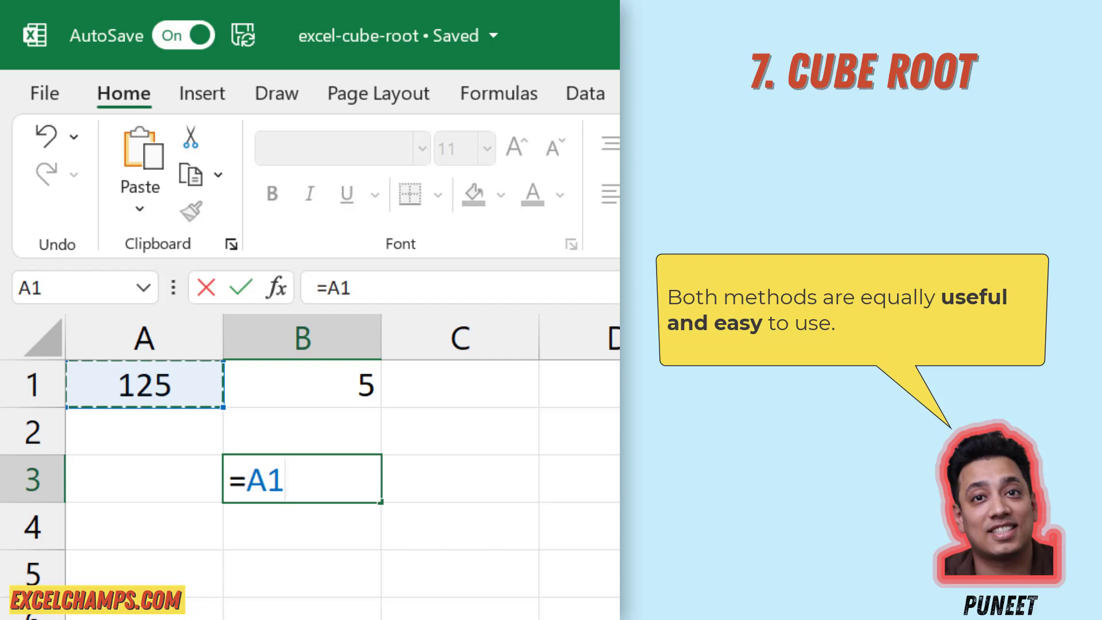
type("^")
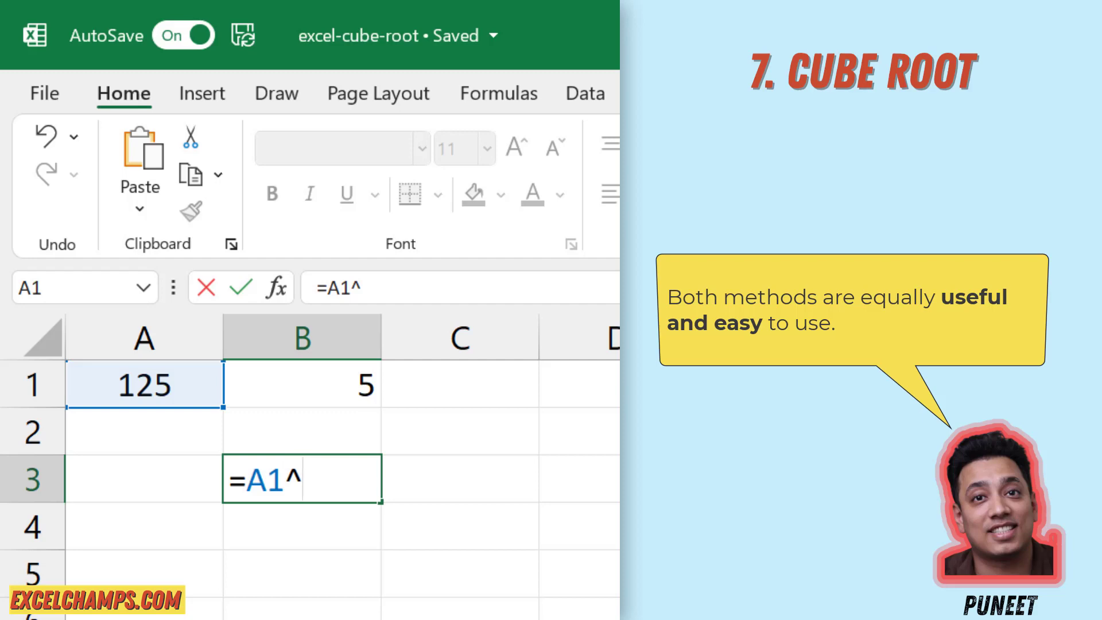
type("(1/3)")
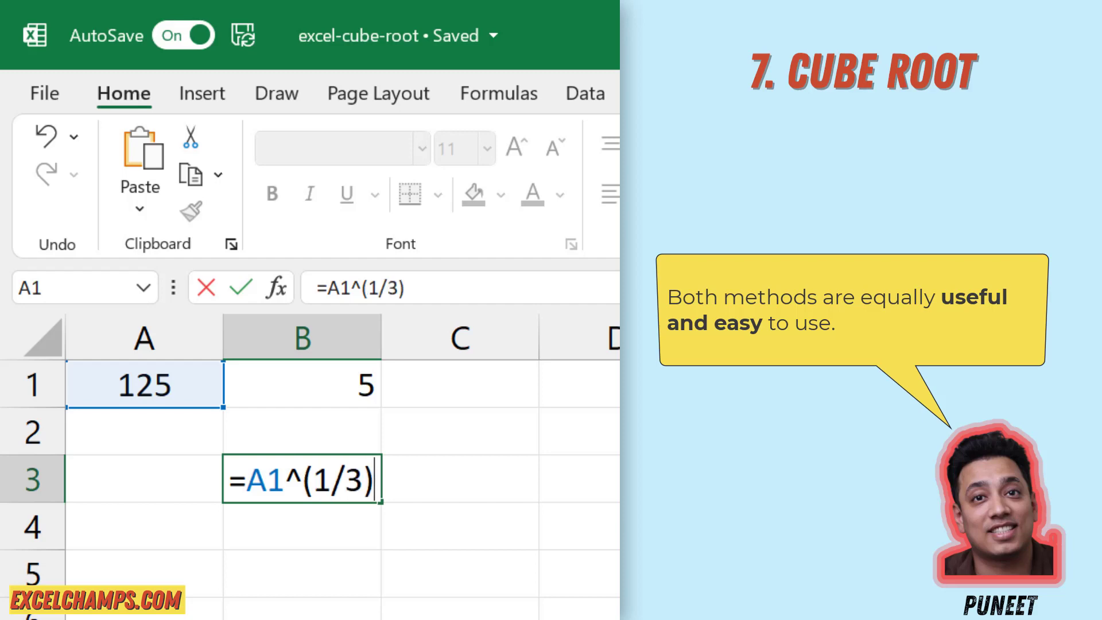
key("Return")
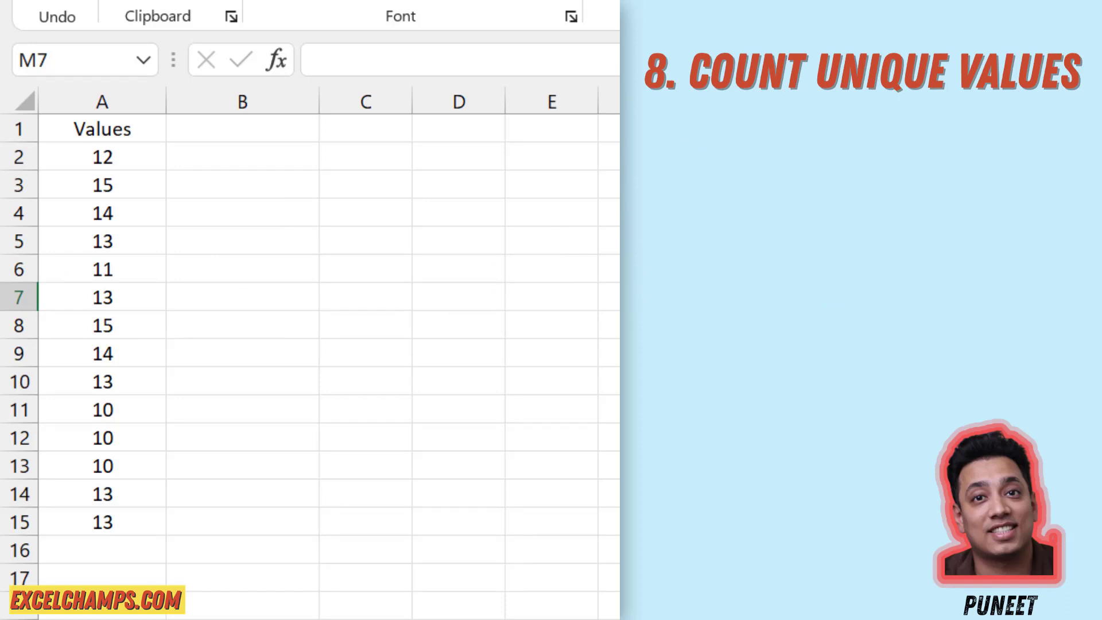
In cell B3 of the Values sheet, start a COUNTA formula with a nested UNIQUE function over the range A2:A15
left_click(261, 188)
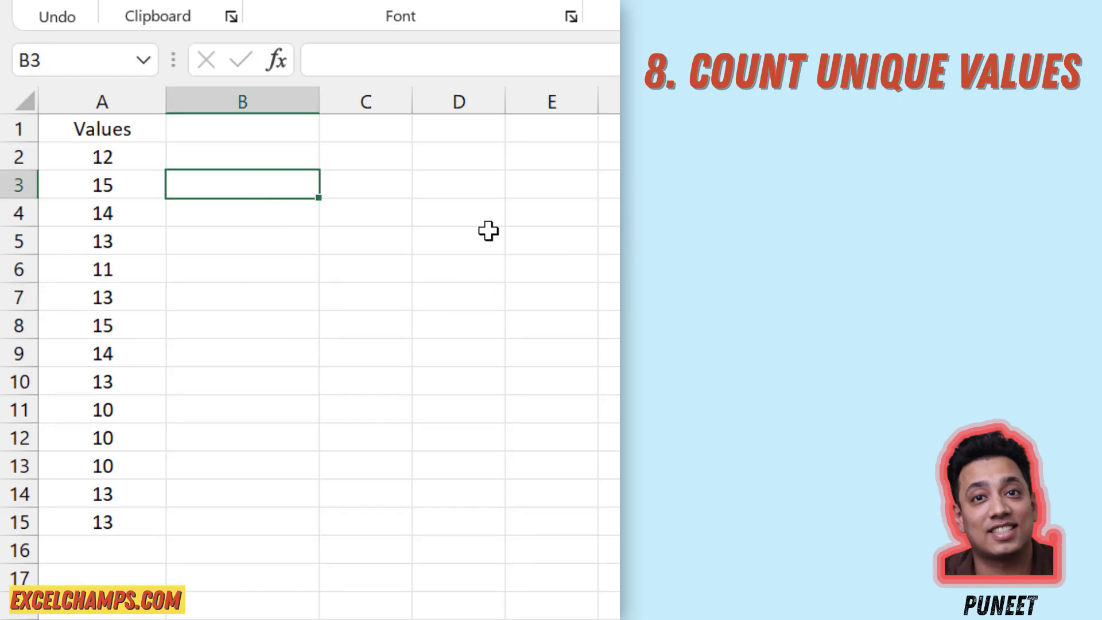
type("=Count")
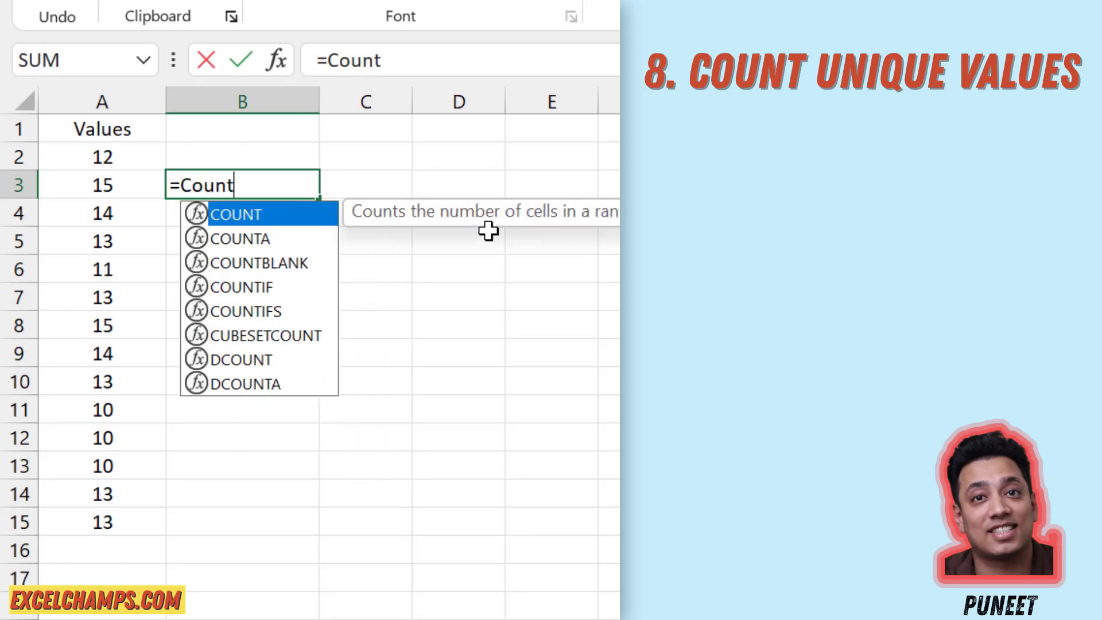
key("Down")
key("Tab")
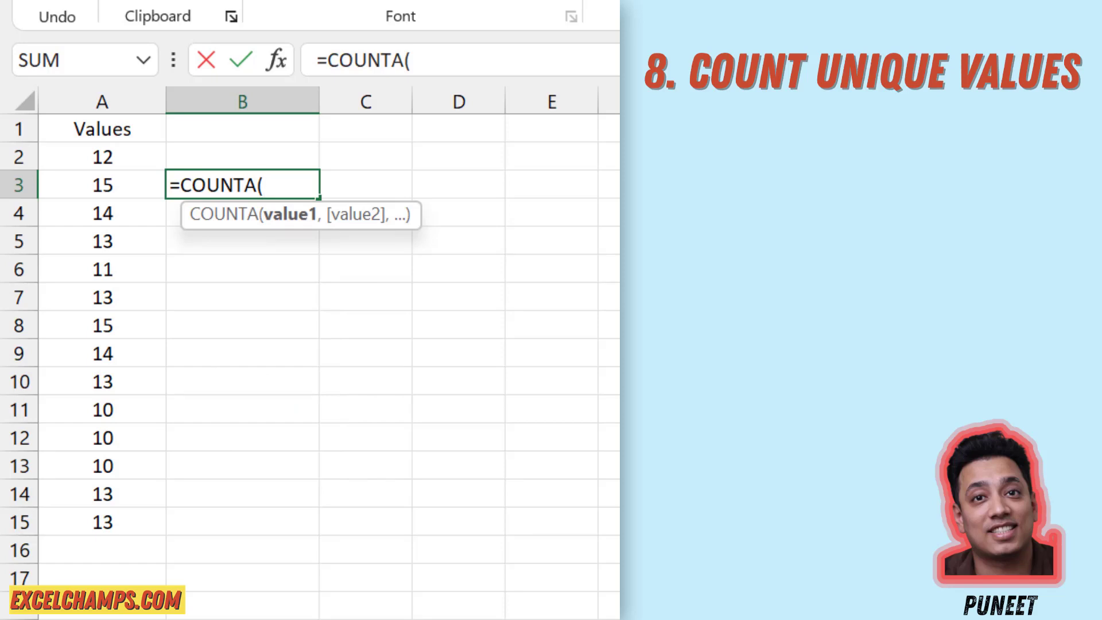
type("un")
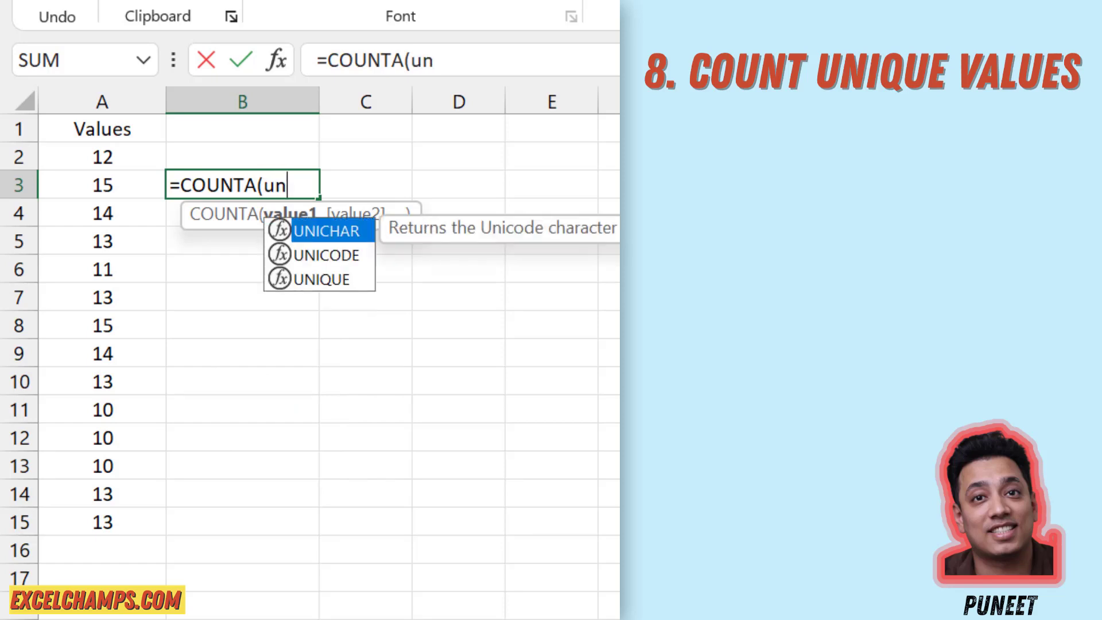
key("Down")
key("Down")
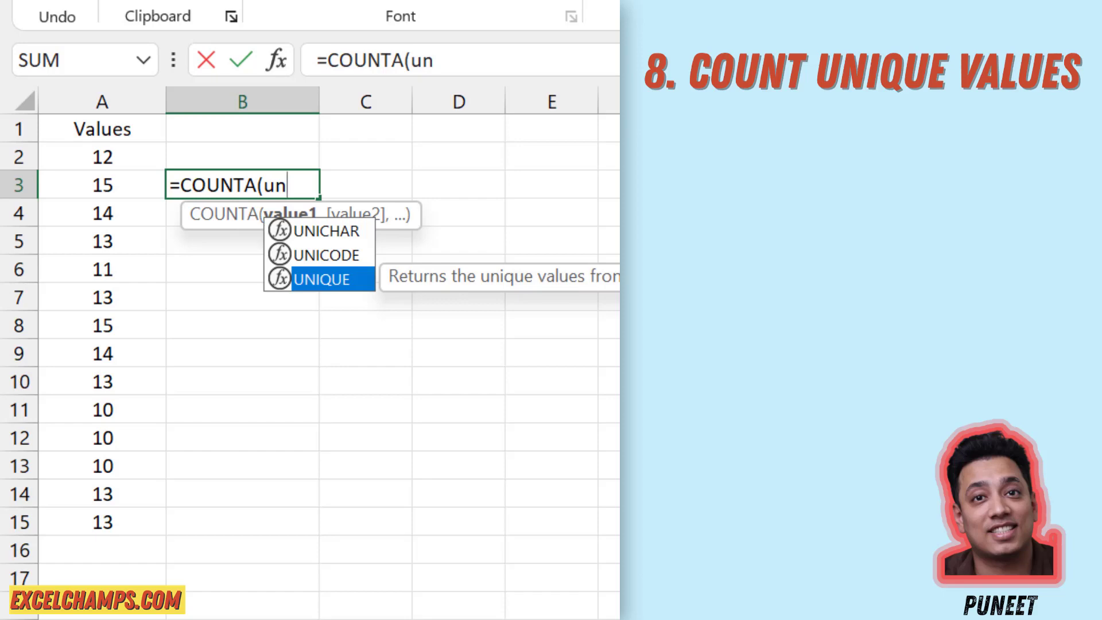
key("Tab")
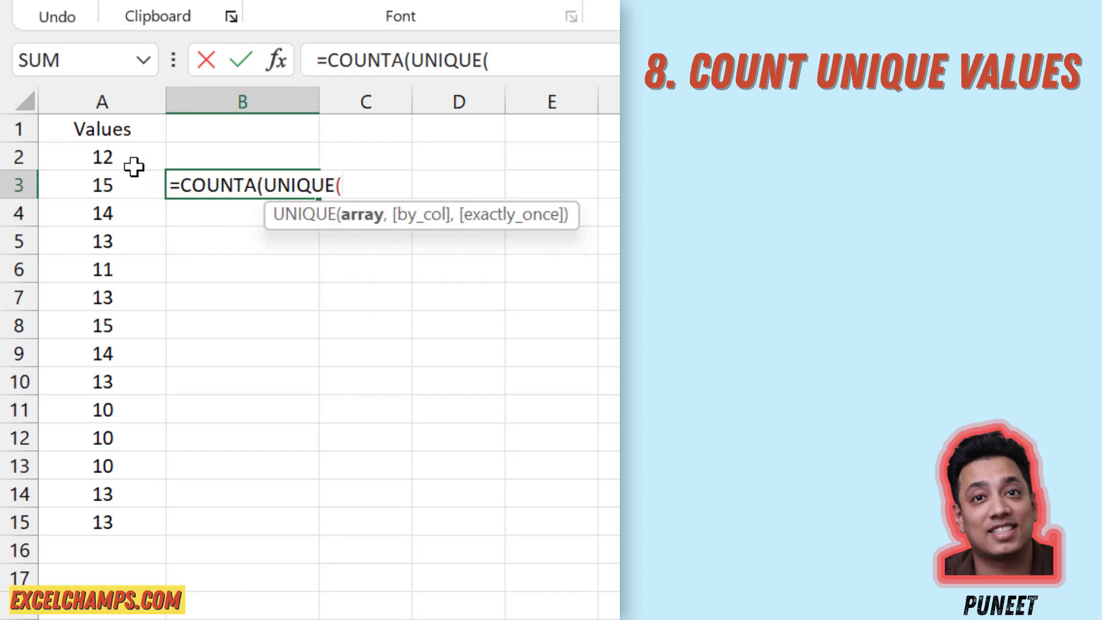
left_click_drag(123, 154, 113, 520)
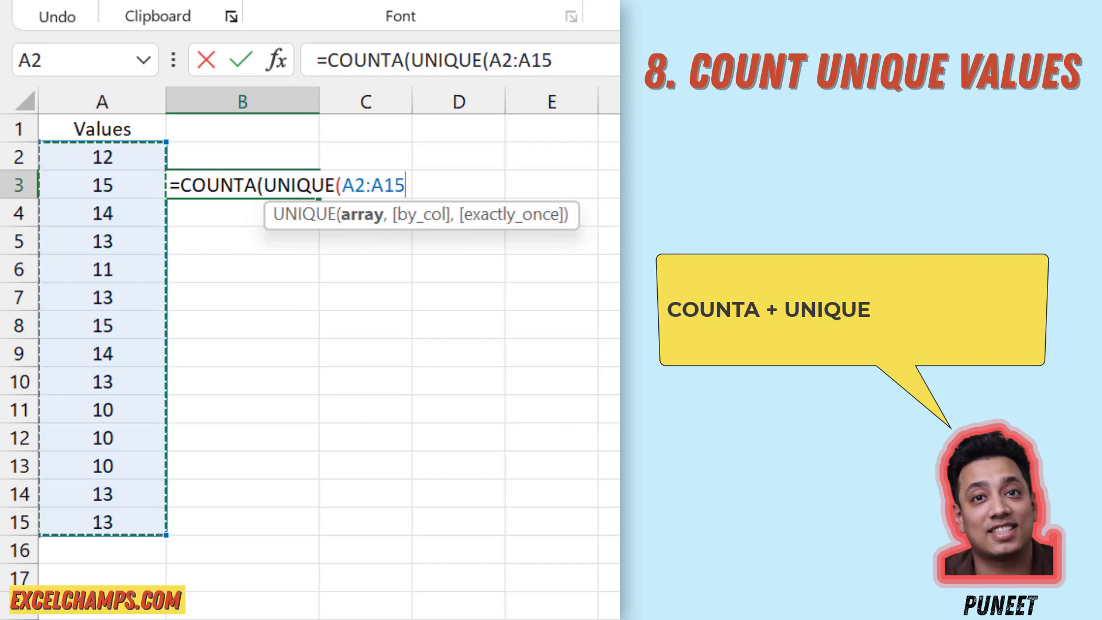
Set UNIQUE's by_col and exactly_once arguments to FALSE and close both functions, giving =COUNTA(UNIQUE(A2:A15,FALSE,FALSE))
type(",")
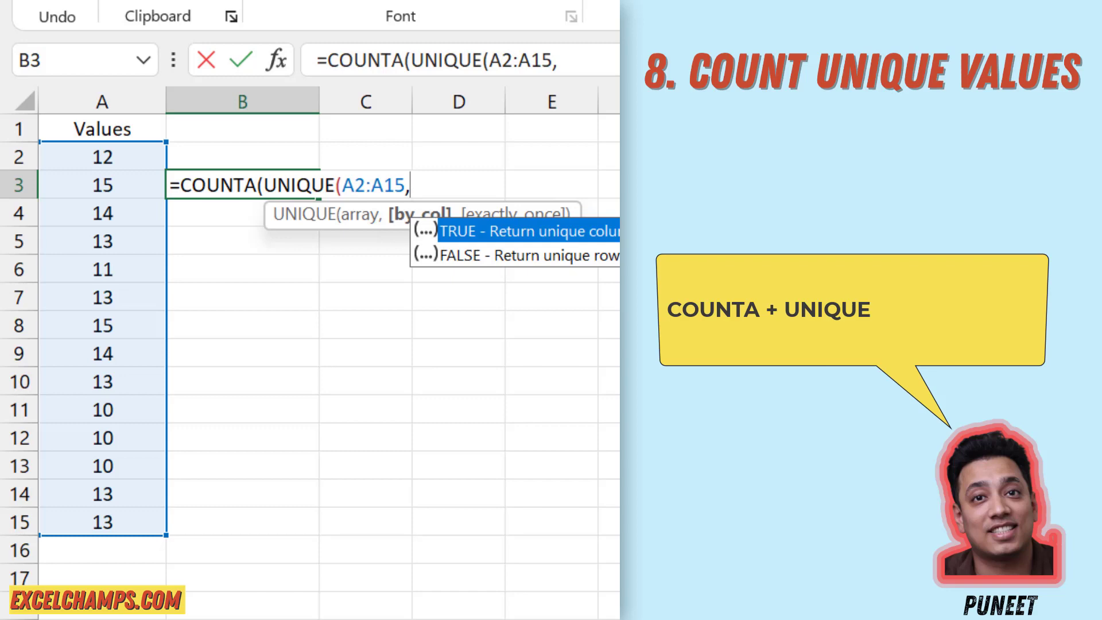
key("Down")
key("Tab")
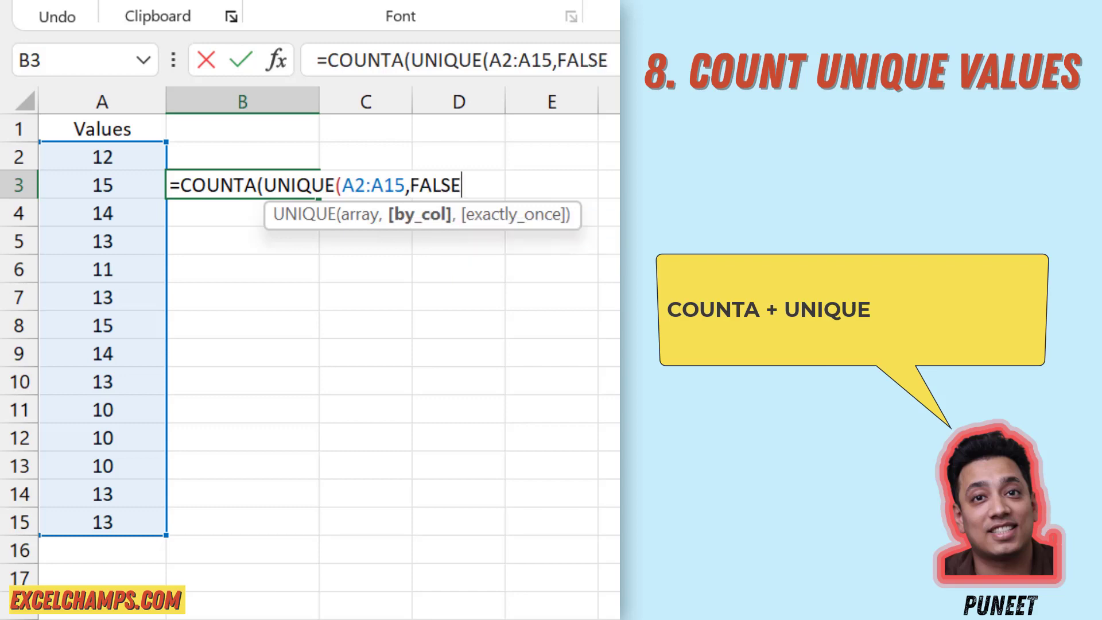
type(",")
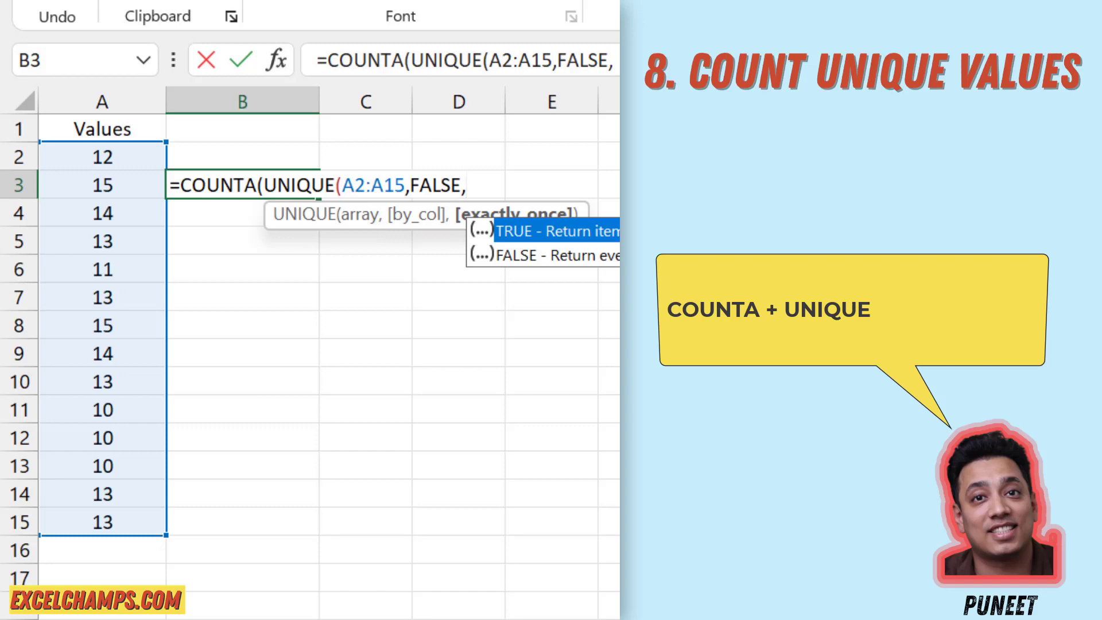
key("Down")
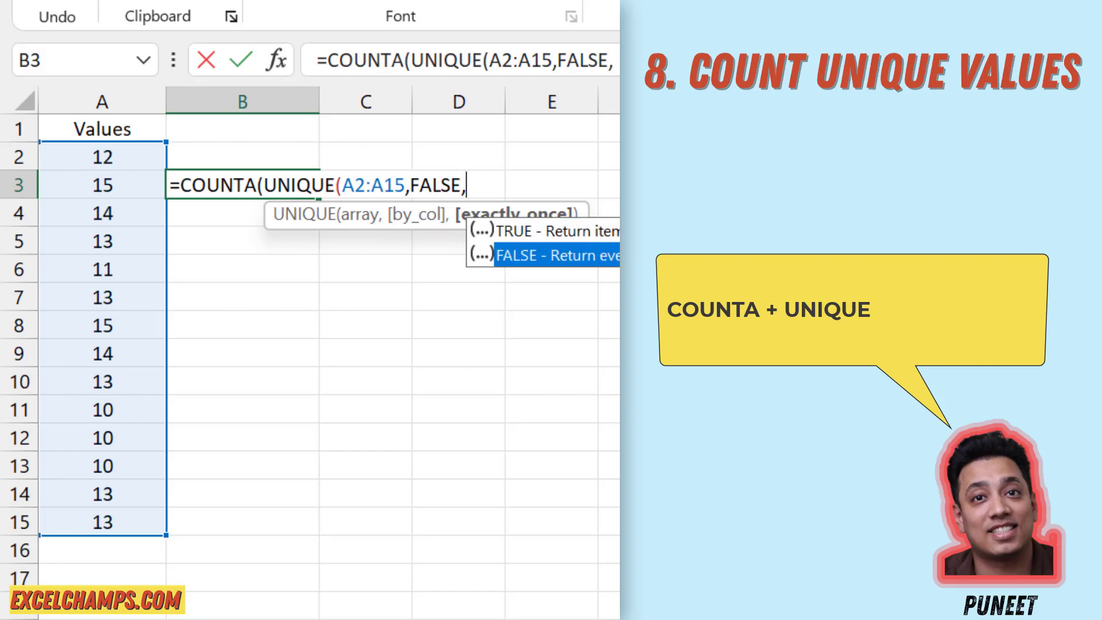
key("Tab")
type(")")
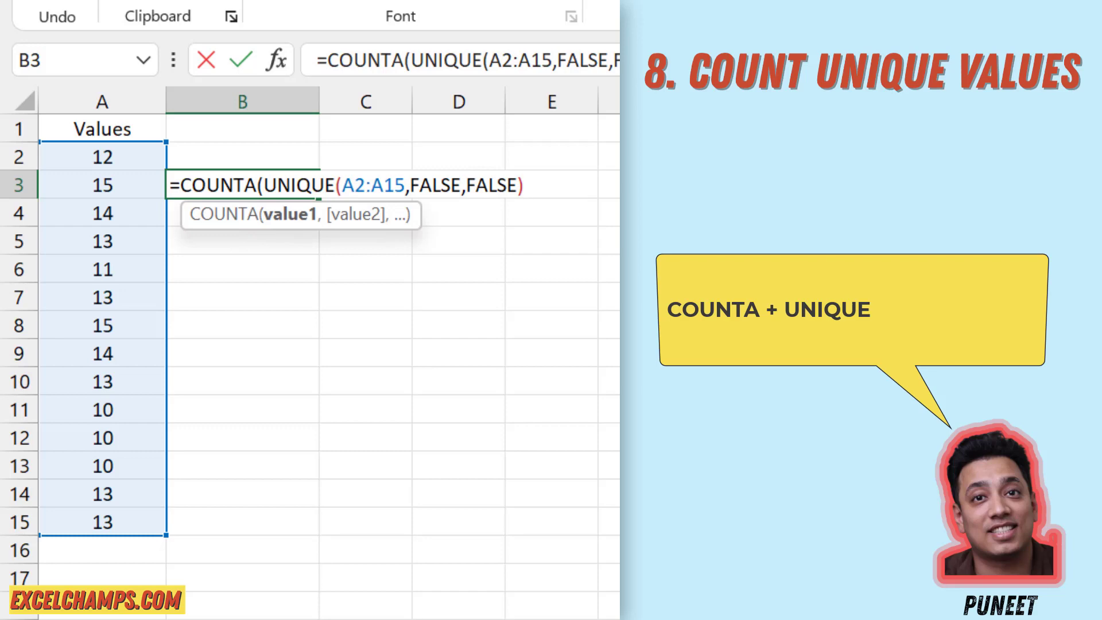
type(")")
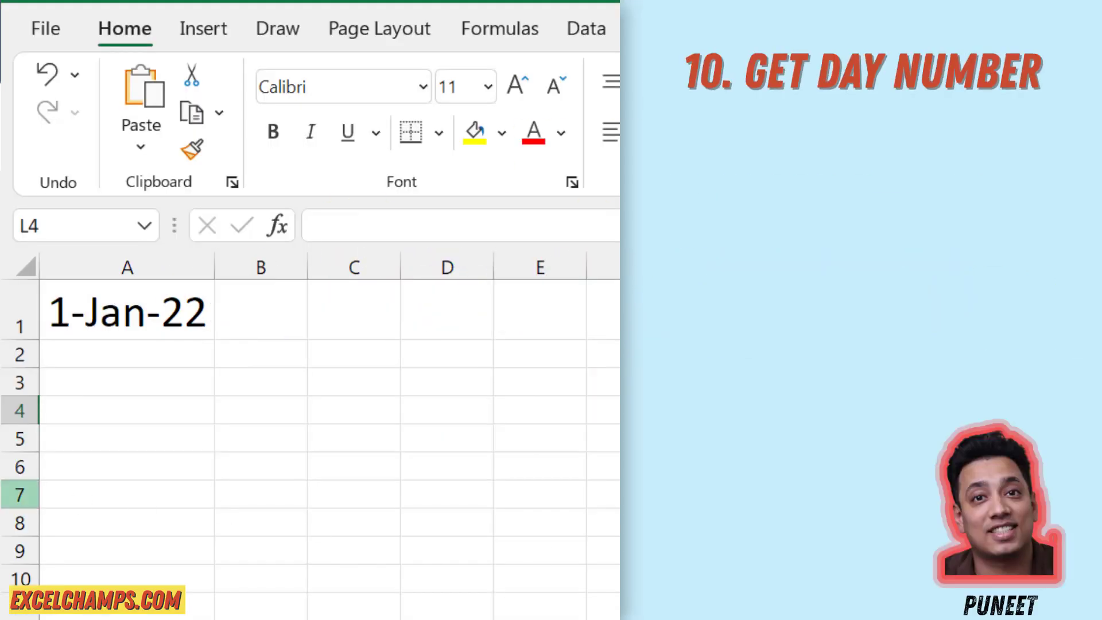
Enter =TEXT(A1,"ddd") in cell A3 to return the short day name of the date in A1
left_click(84, 381)
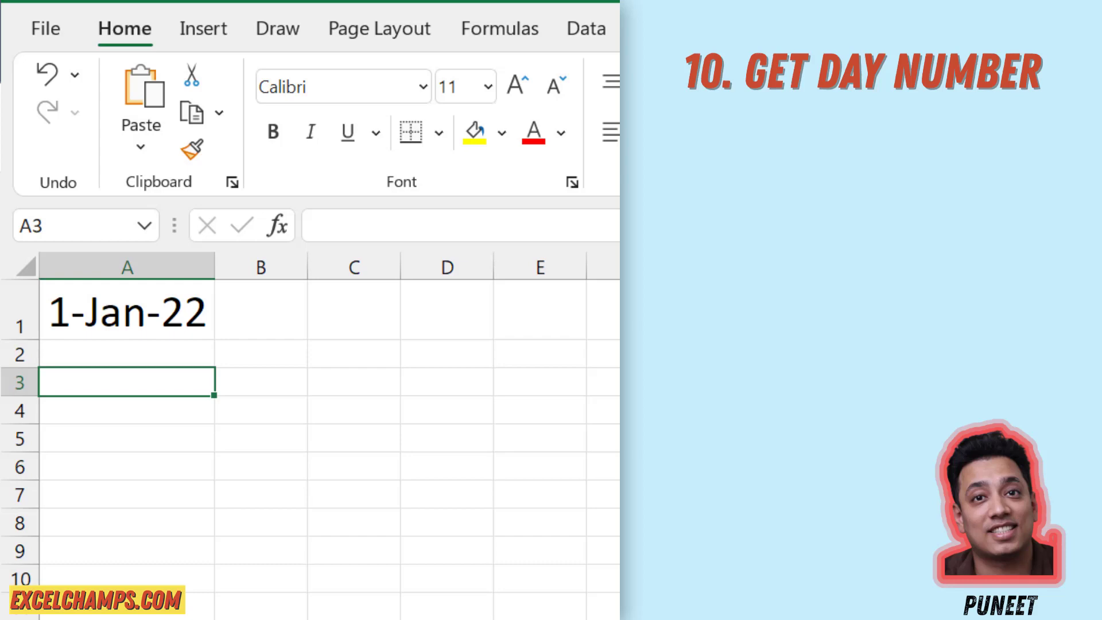
type("=TEx")
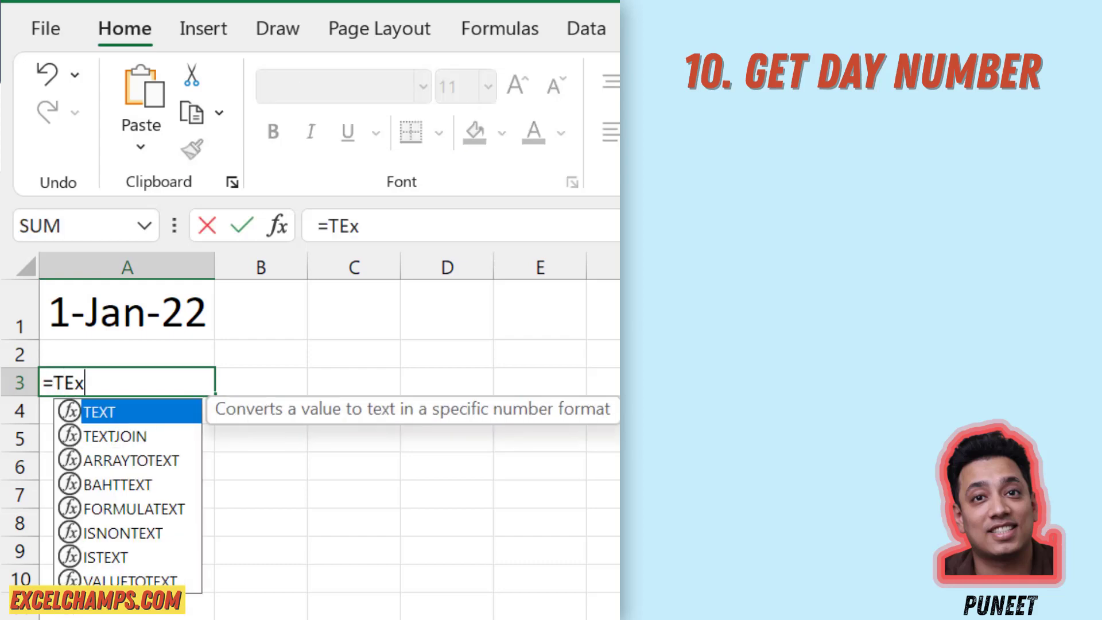
type("t")
key("Tab")
key("Up")
key("Up")
type(",")
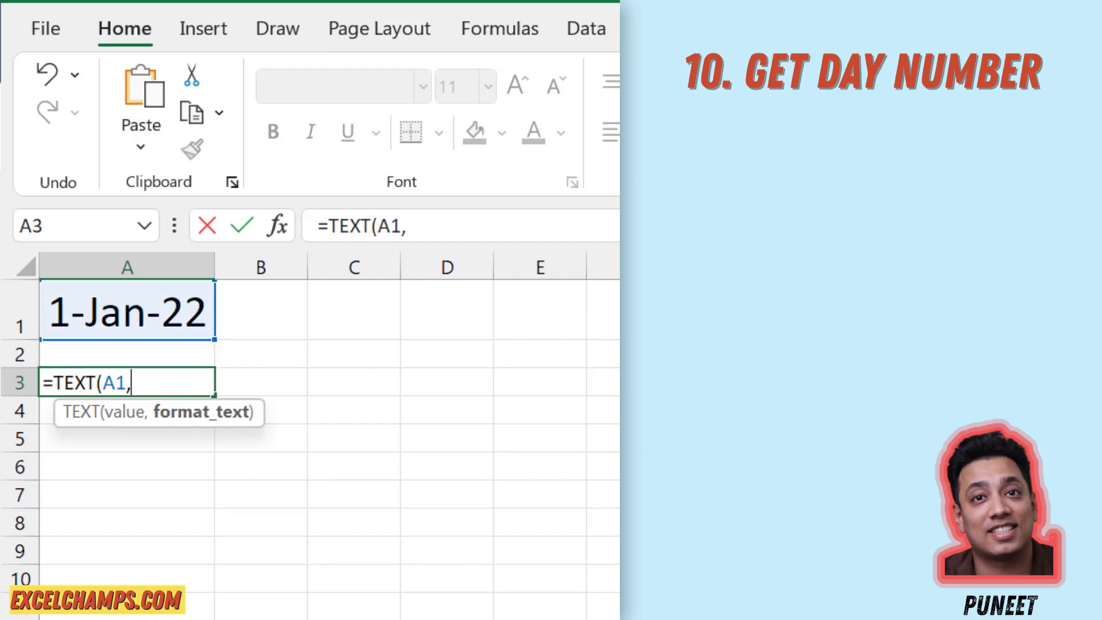
type("\"ddd")
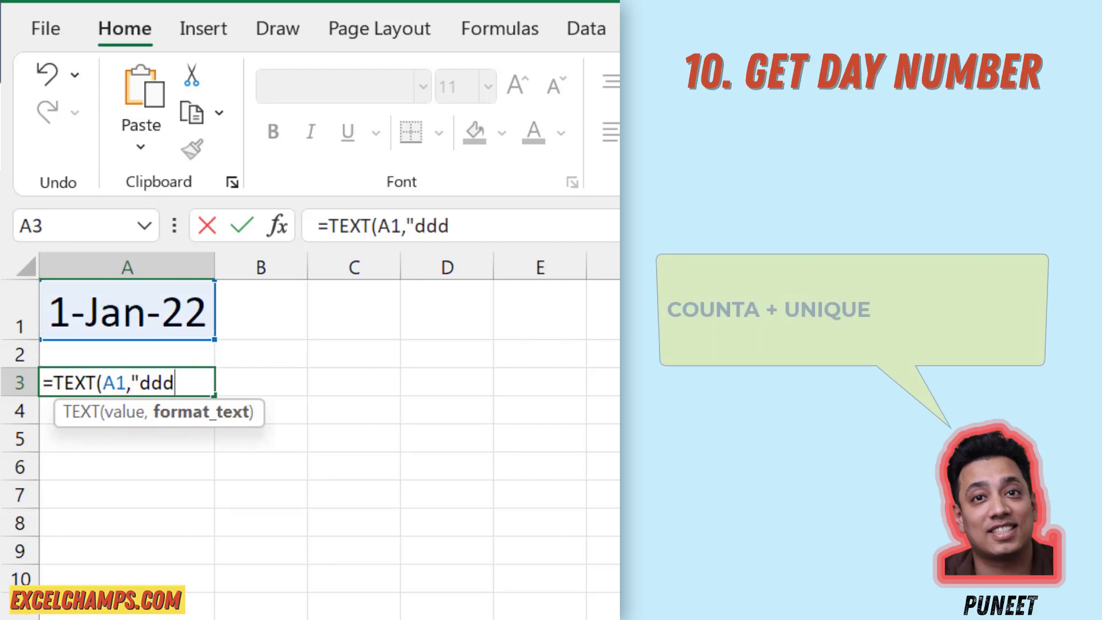
type("\"")
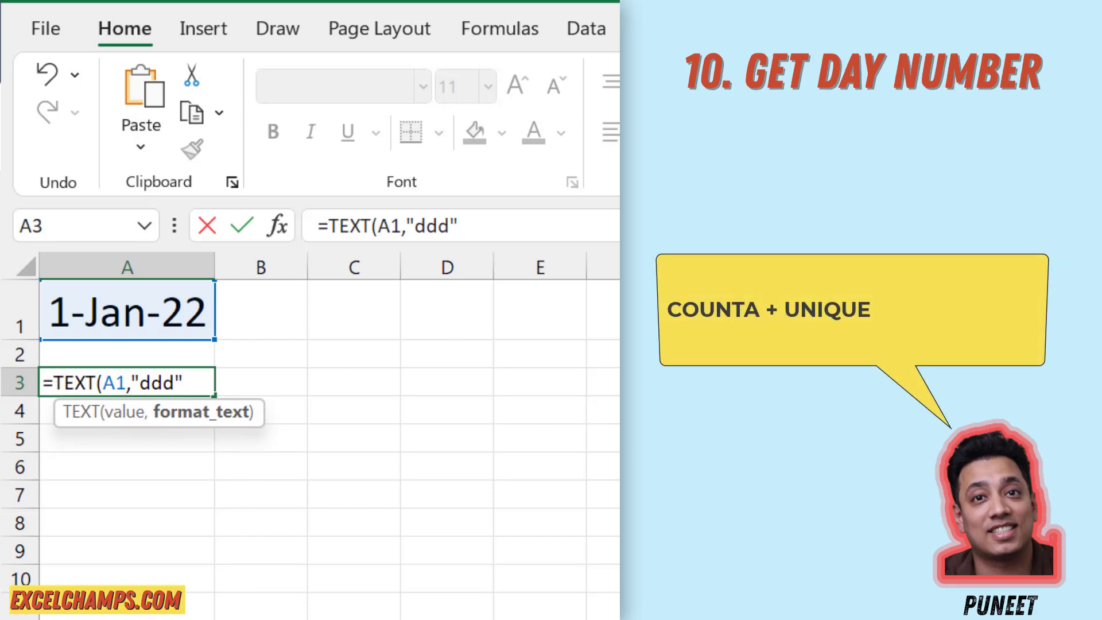
type(")")
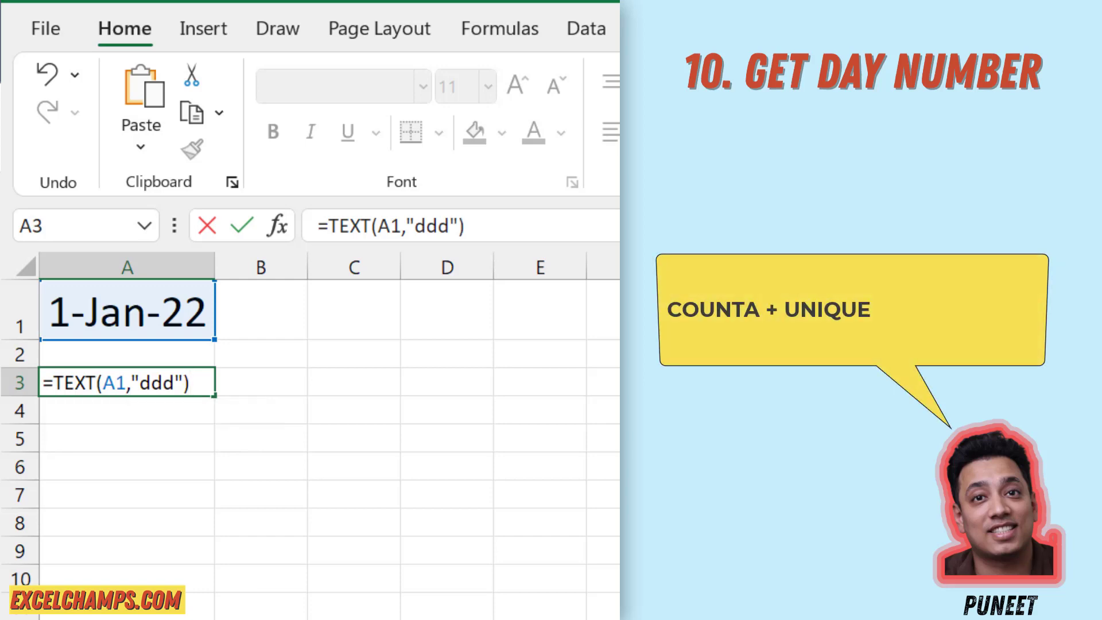
key("Return")
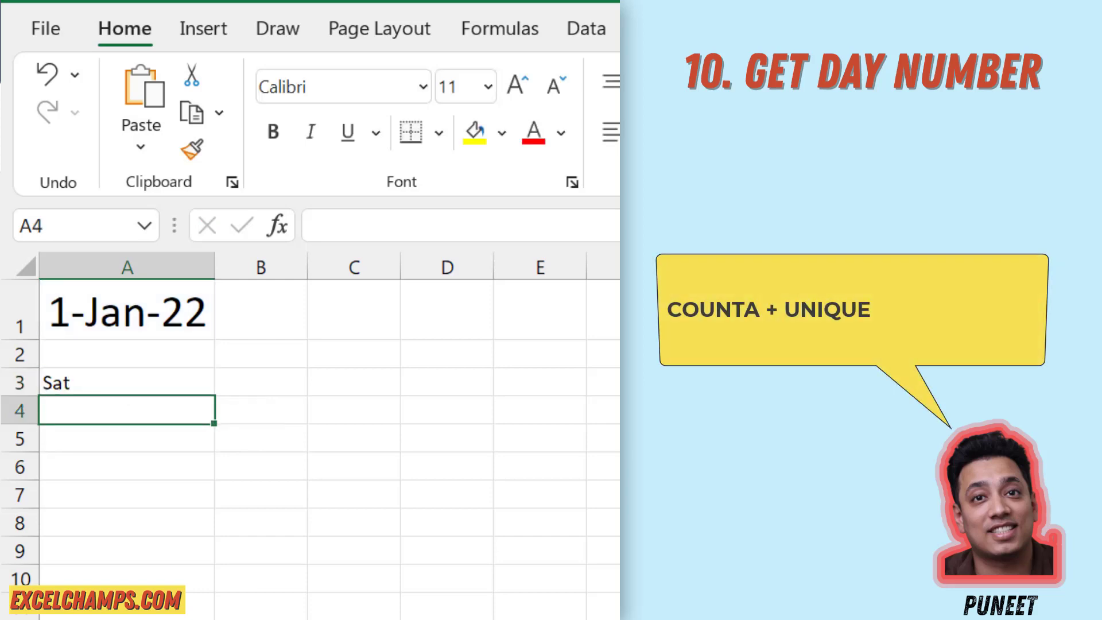
Change the format code in A3's TEXT formula to "dddd" to return the full day name
left_click(161, 381)
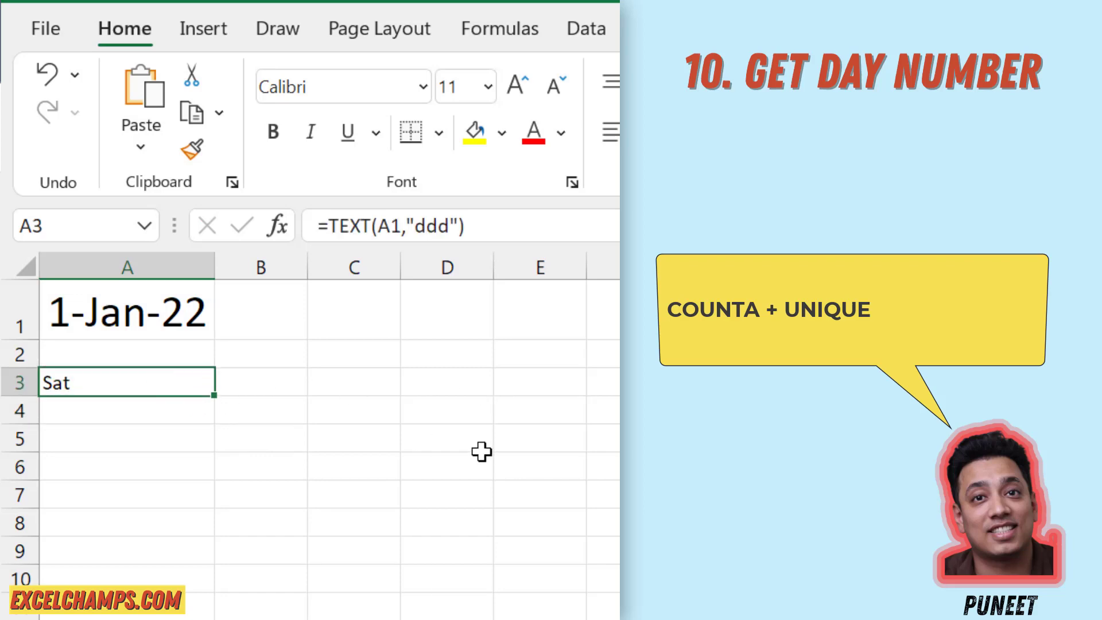
double_click(152, 381)
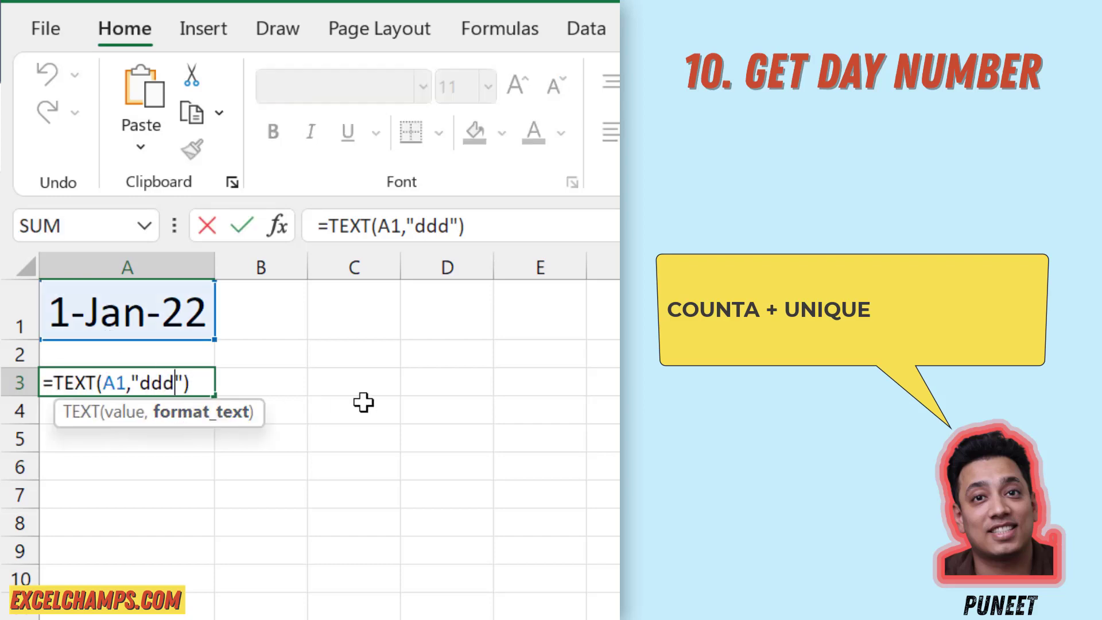
type("s")
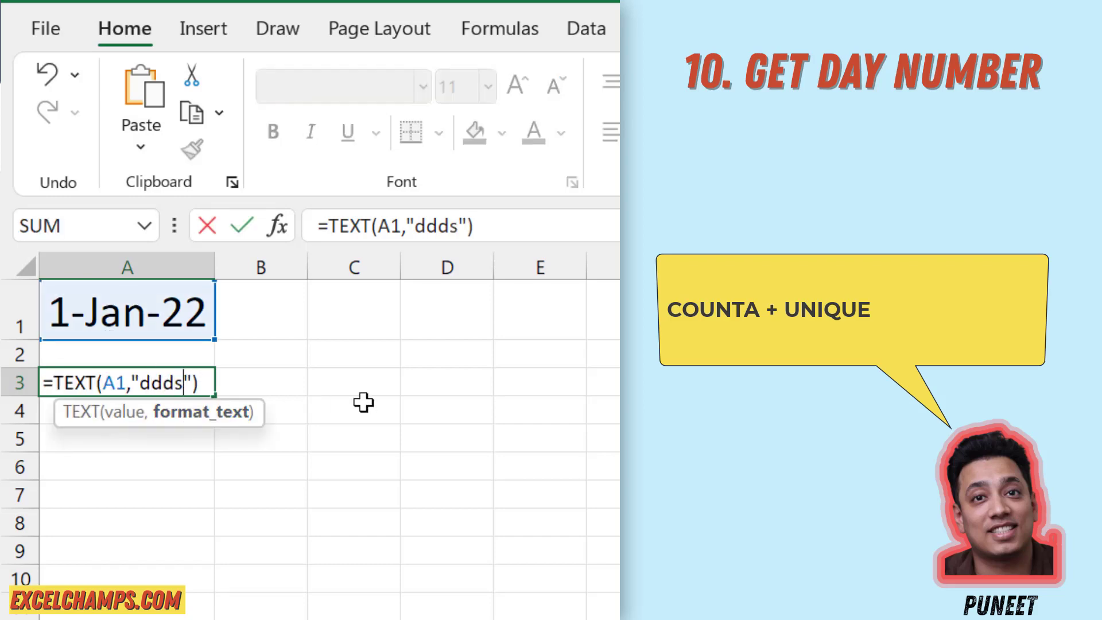
key("BackSpace")
type("d")
key("Return")
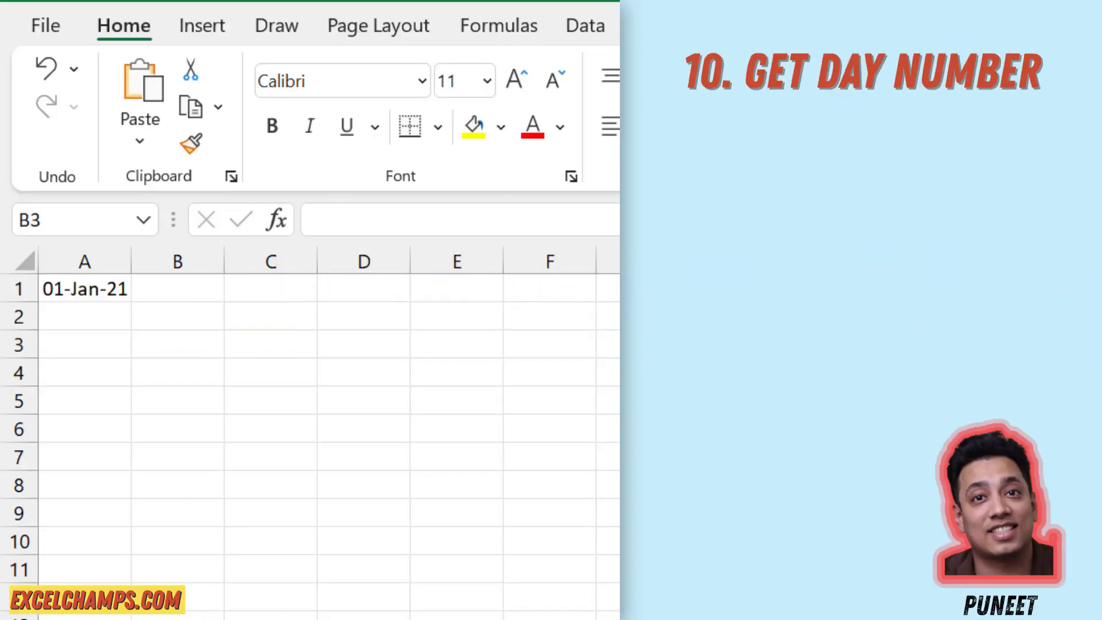
Enter =DAY(A1) in cell B3 to return the day-of-month number of the date in A1
left_click(1091, 429)
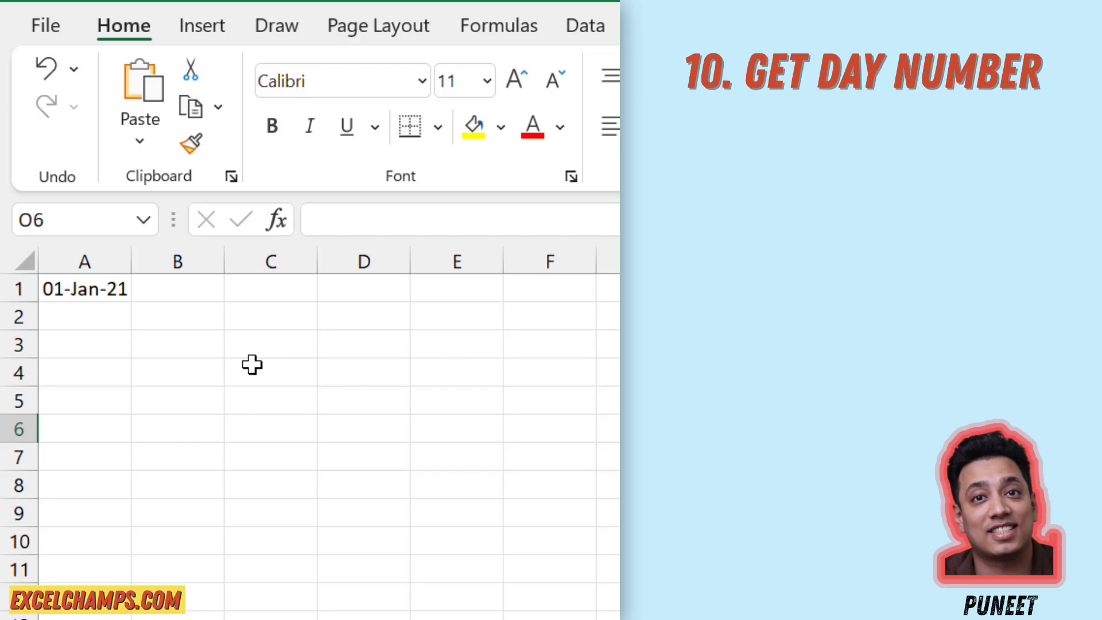
left_click(205, 339)
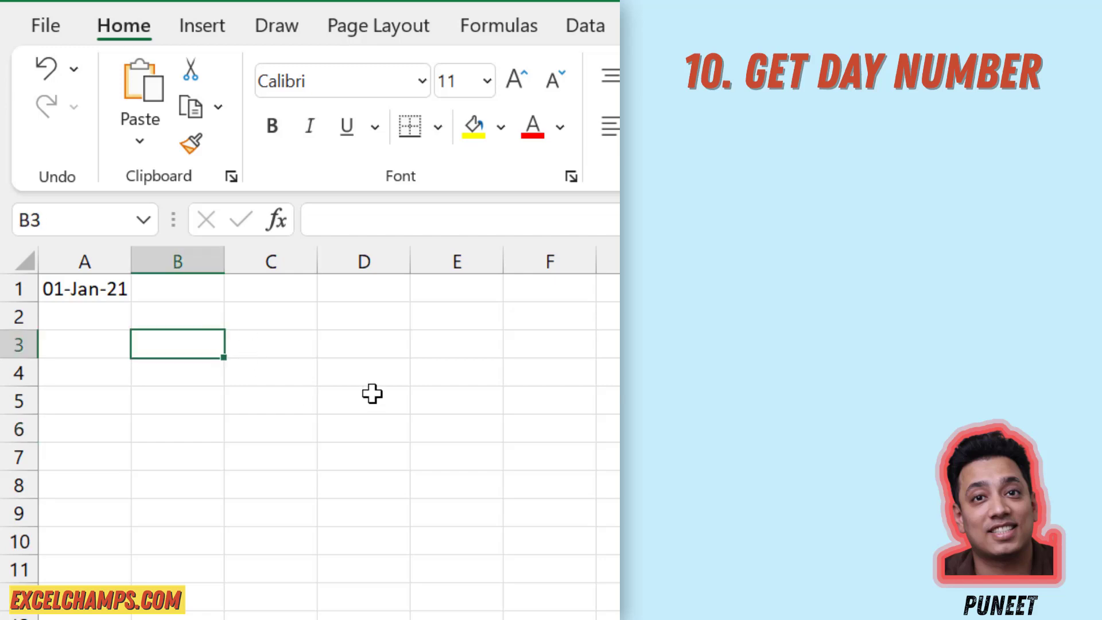
type("=Day")
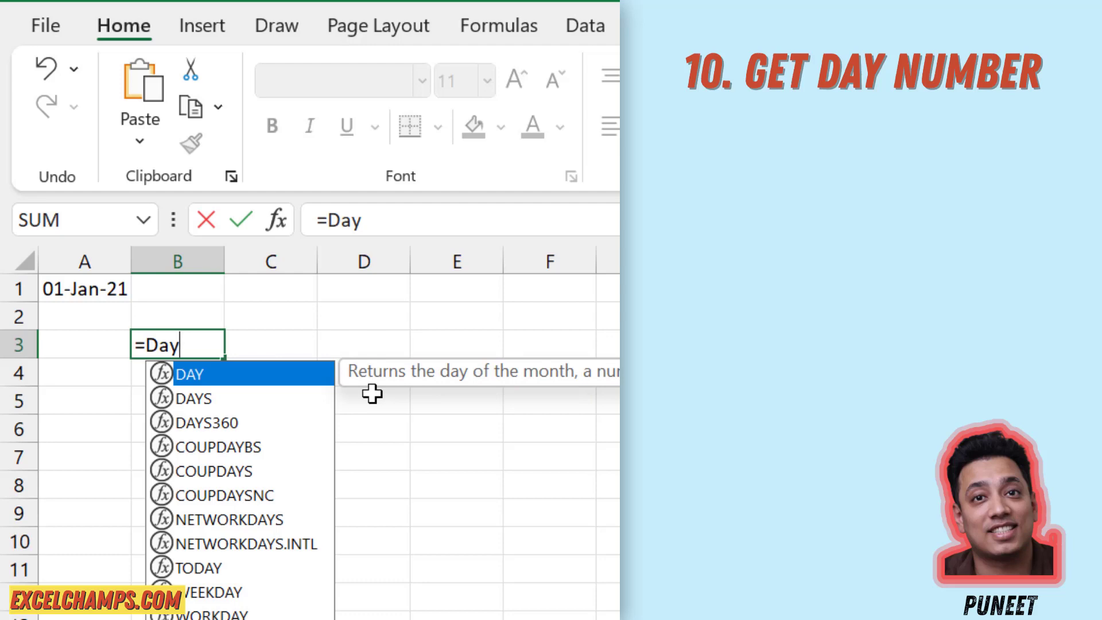
key("Tab")
key("Left")
key("Up")
key("Up")
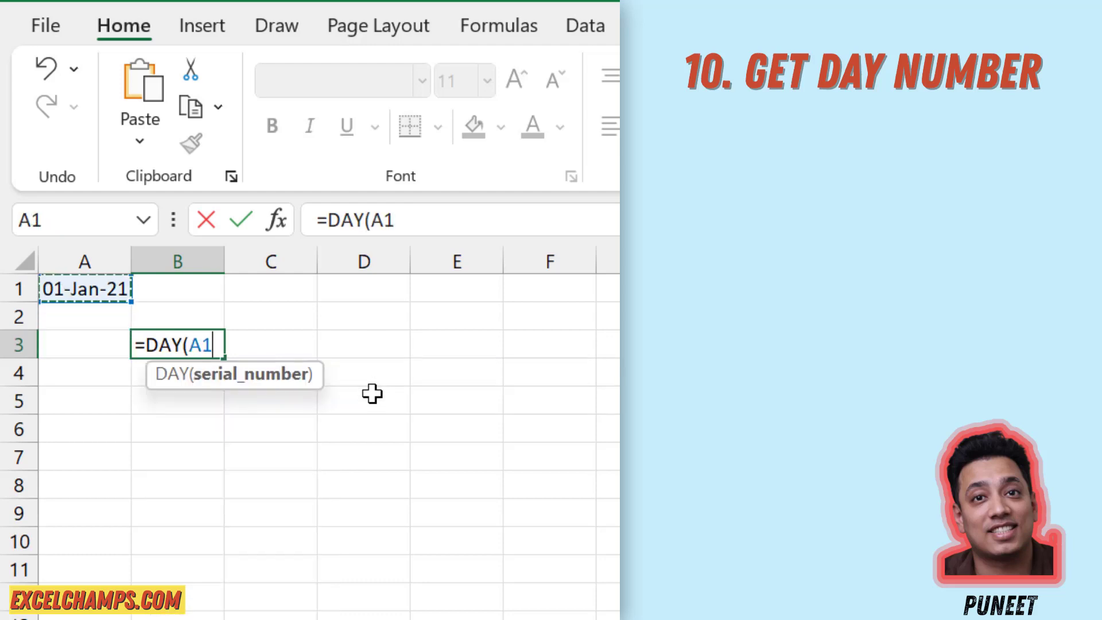
type(")")
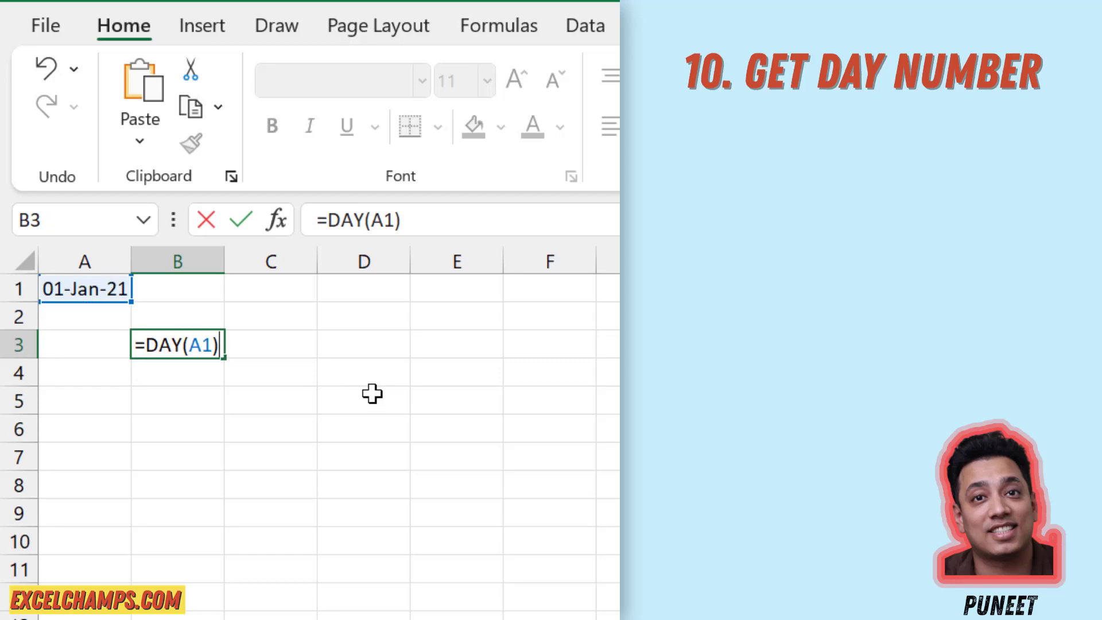
key("Return")
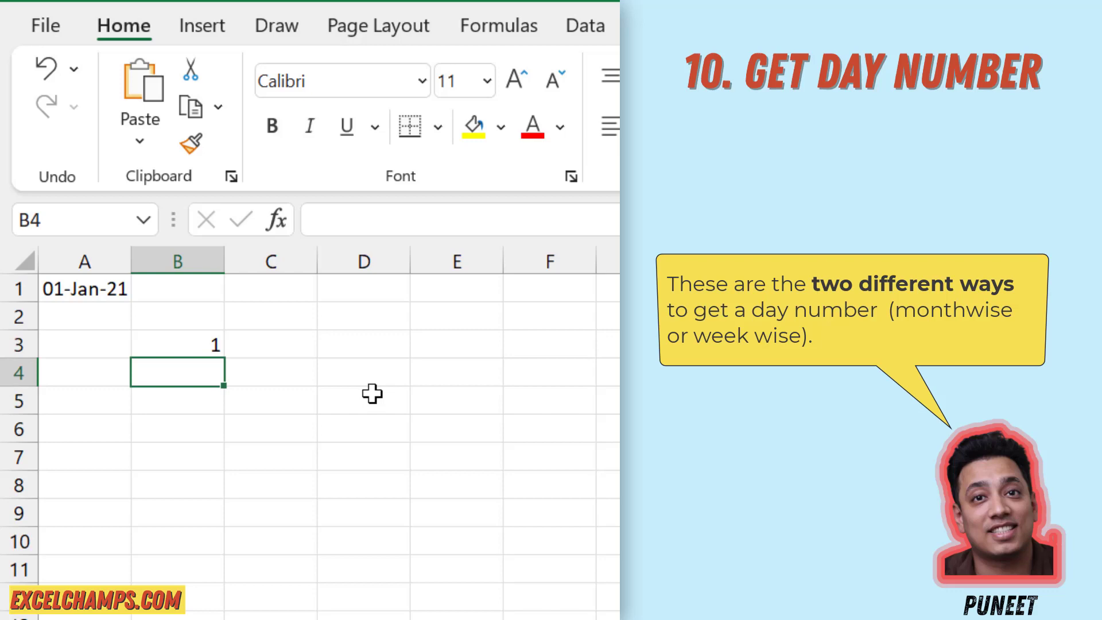
In cell B4, start a WEEKDAY formula with A1 as its serial_number argument
type("=")
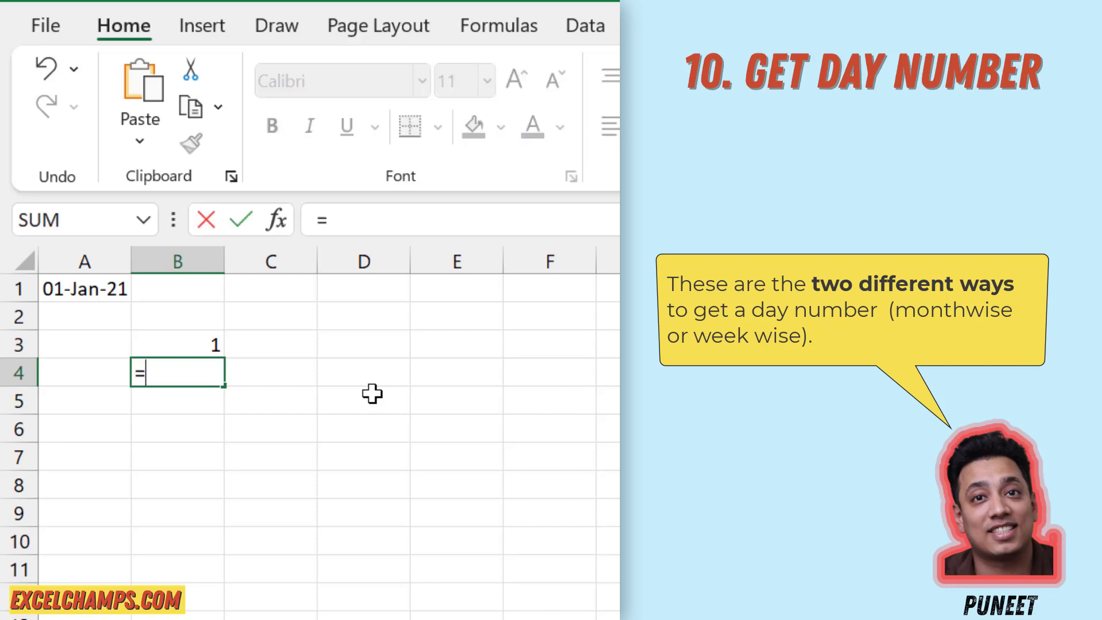
type("Wee")
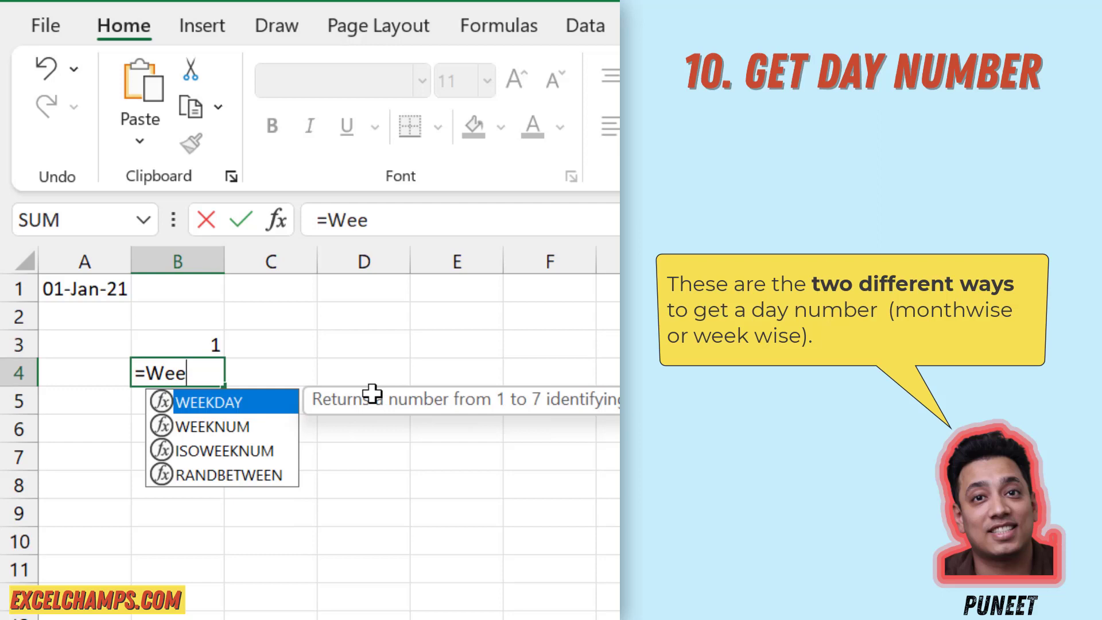
key("Tab")
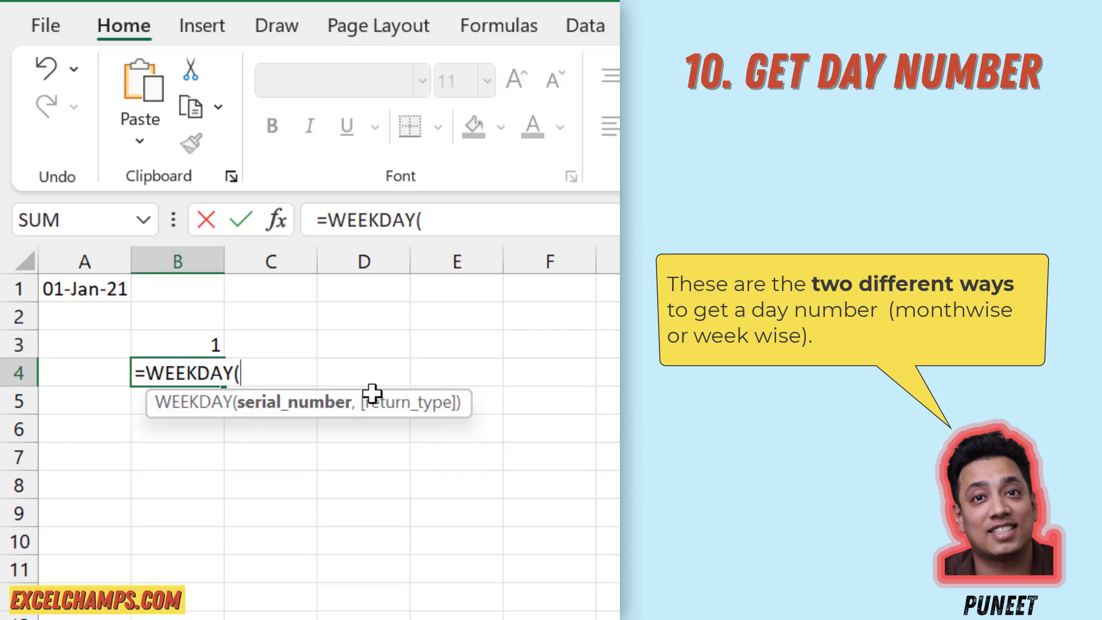
key("Left")
key("Up")
key("Up")
key("Up")
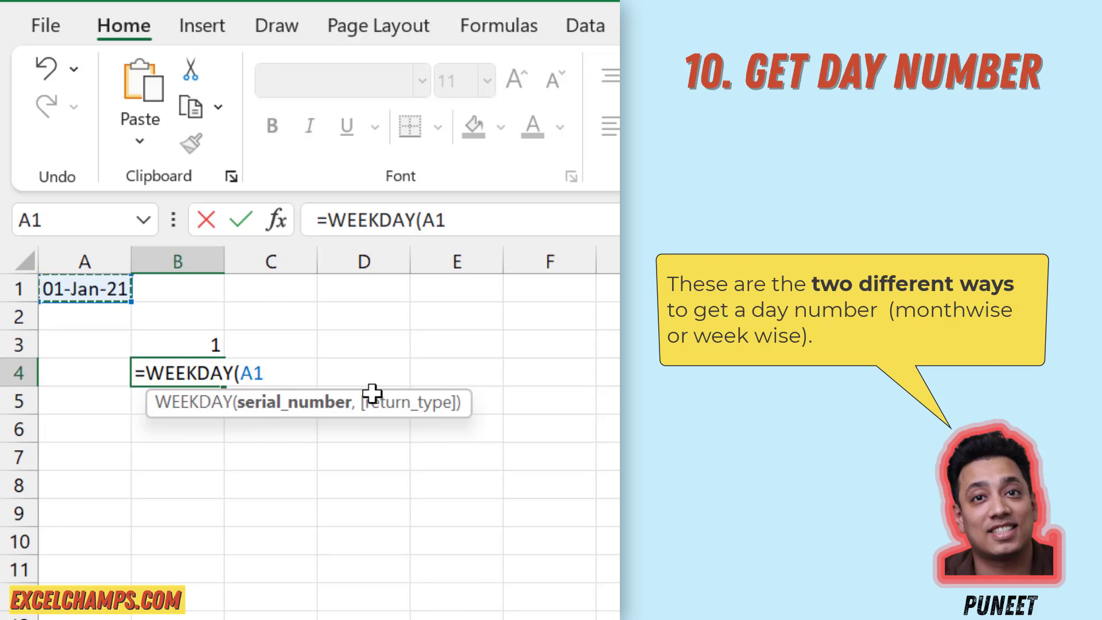
type(")")
key("BackSpace")
Set WEEKDAY's return_type to 2, numbers 1 (Monday) through 7 (Sunday), and complete the formula as =WEEKDAY(A1,2)
type(",")
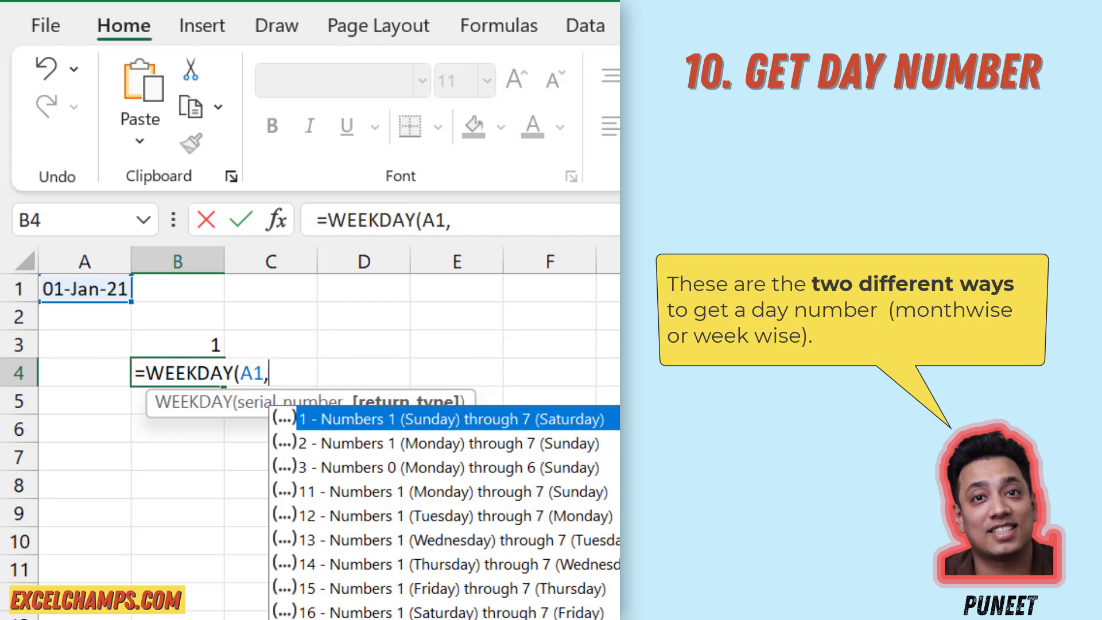
key("Down")
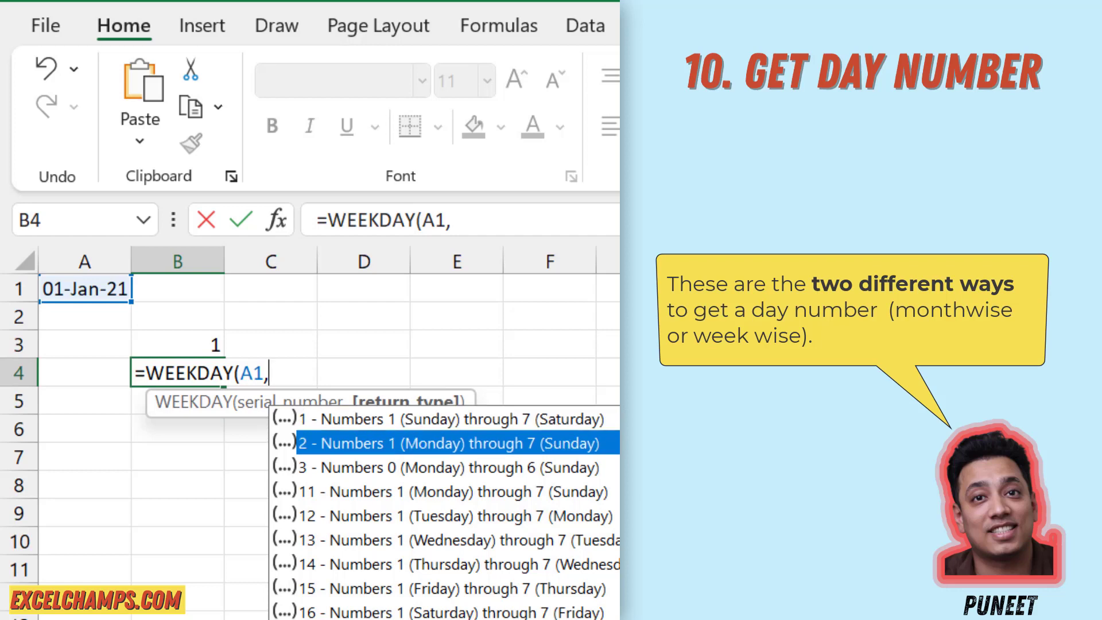
key("Down")
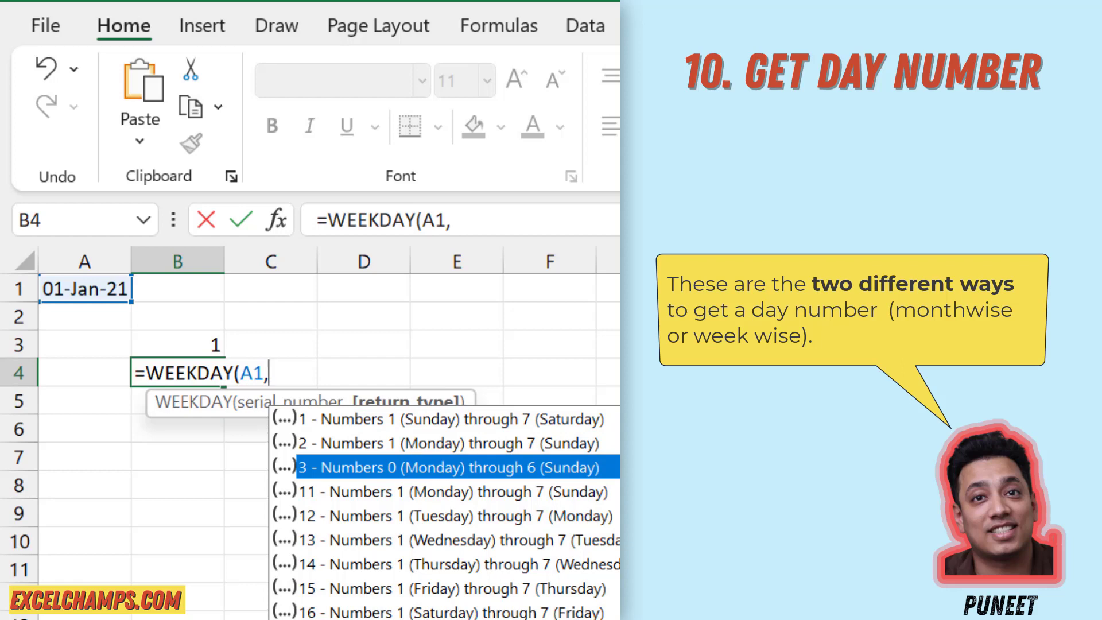
key("Up")
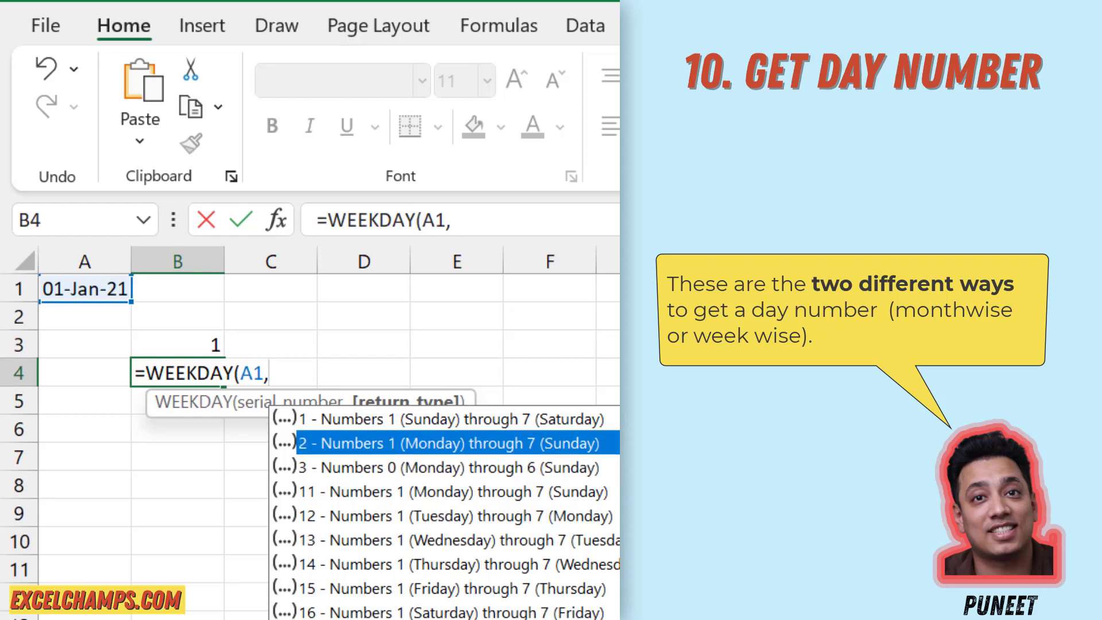
key("Tab")
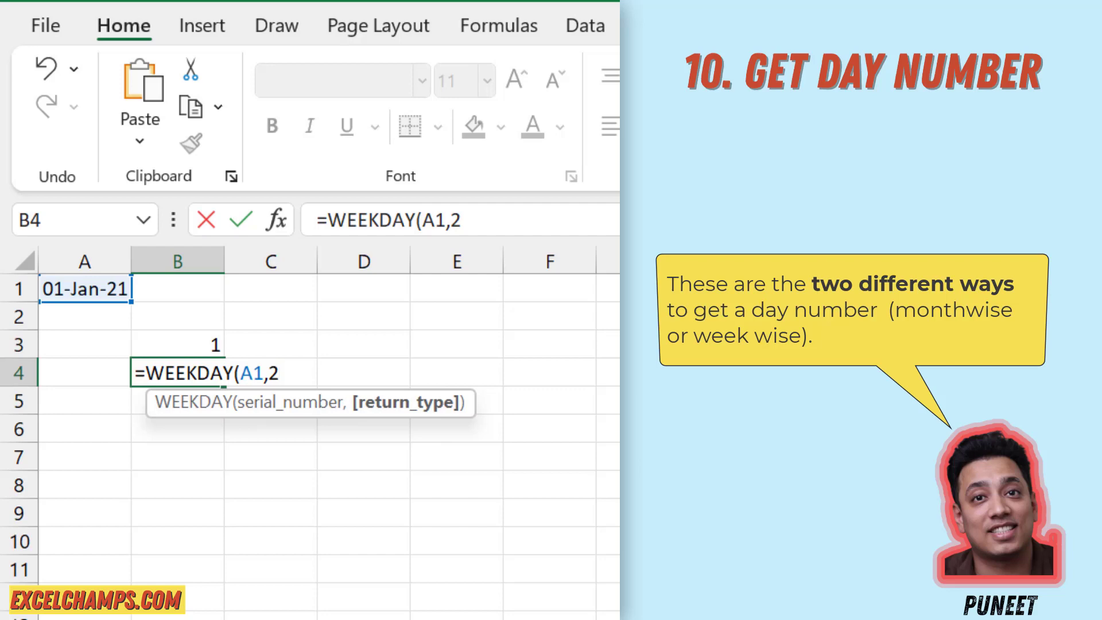
type(")")
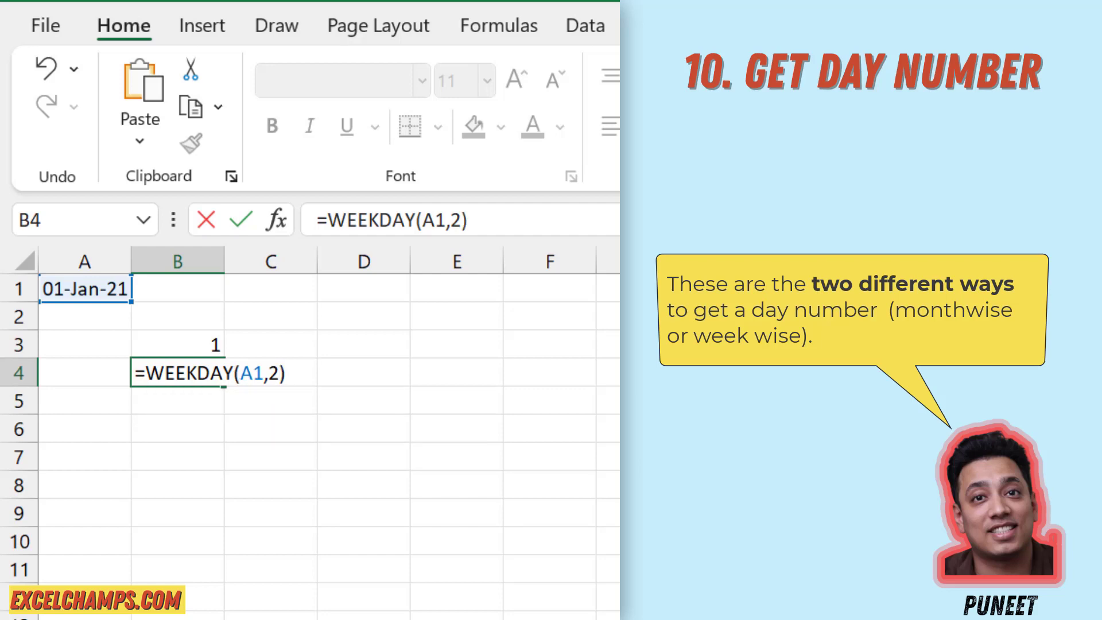
key("Return")
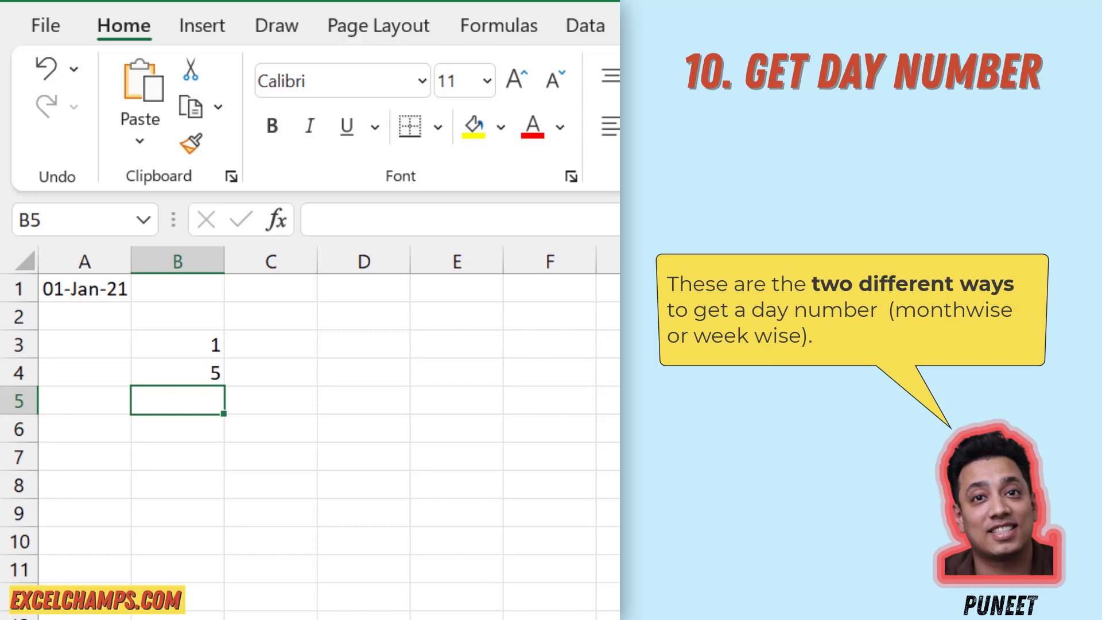
Apply the custom number format "DDD dd-mmm-yy" to the date in A1 so it includes the short day name
key("Up")
key("Left")
key("ctrl+Up")
key("ctrl+1")
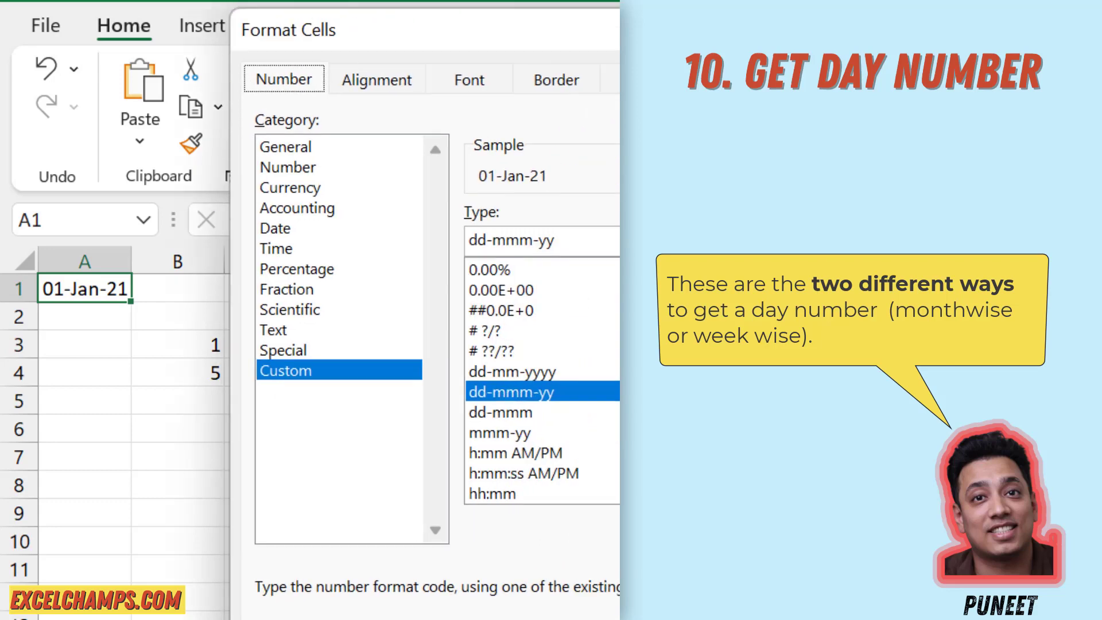
scroll(328, 485, "down", 3)
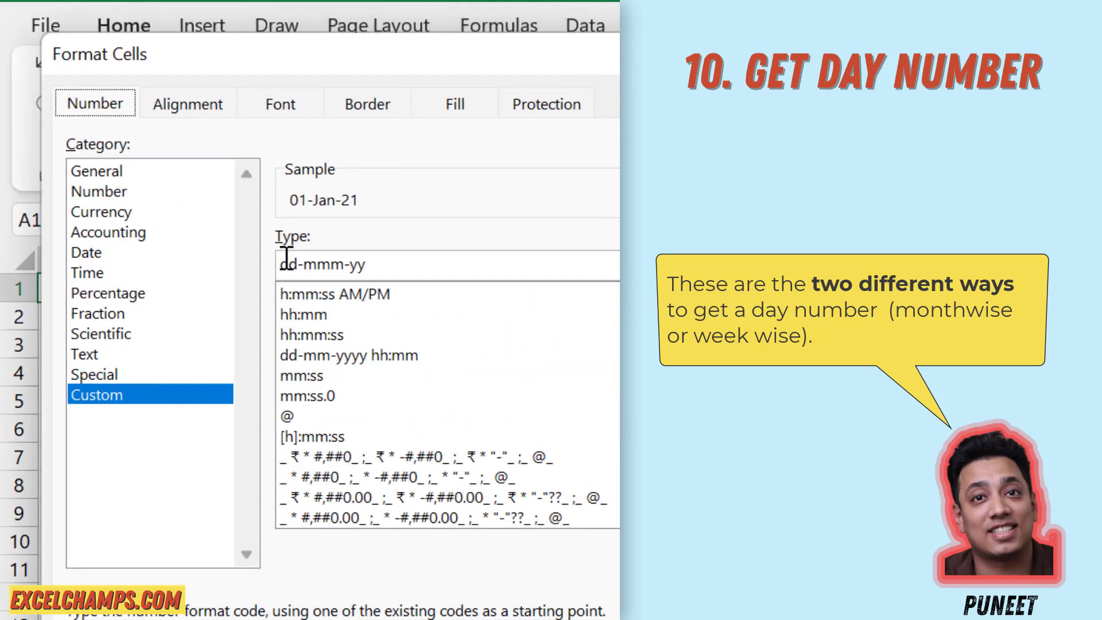
left_click(284, 266)
type("DDD")
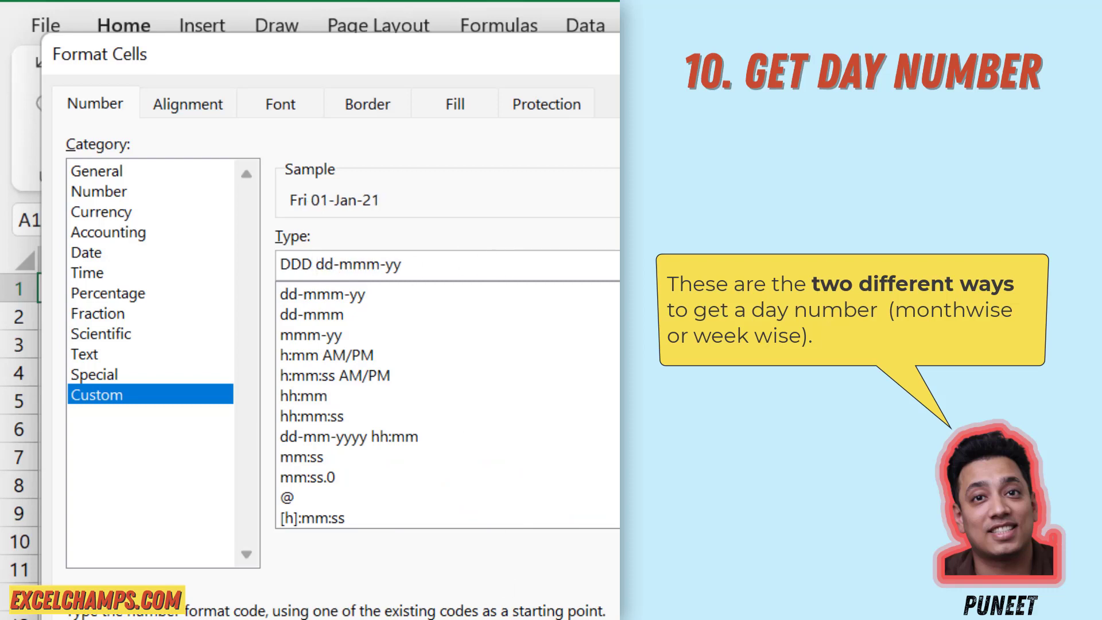
key("Return")
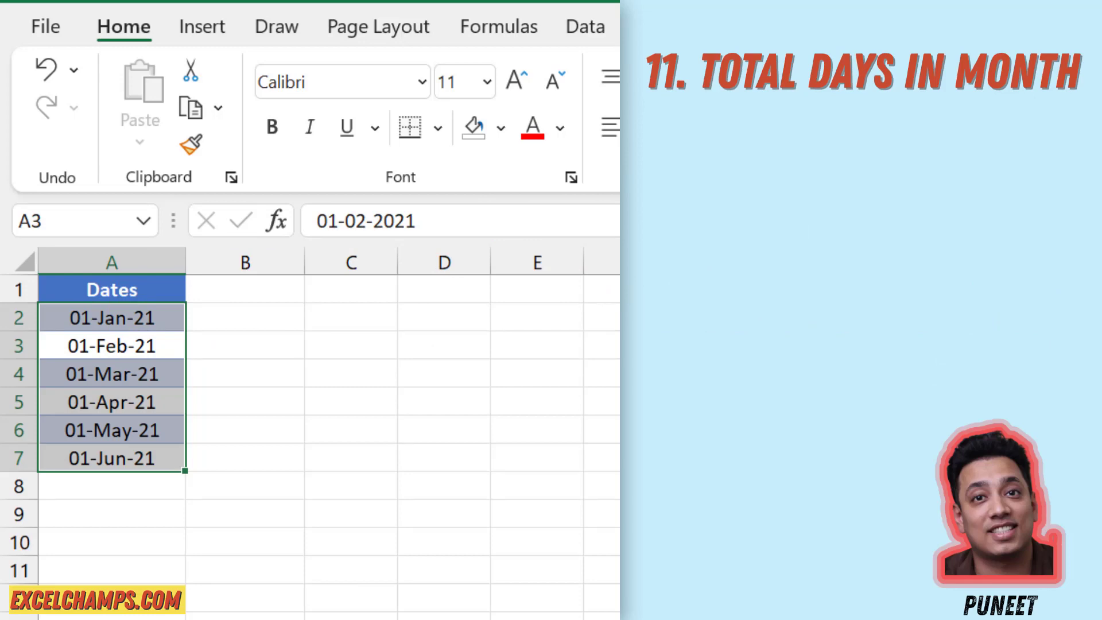
Enter =DAY(EOMONTH(A2,0)) in cell B2 to return the total days in the month, and fill it down to B7
left_click(1090, 570)
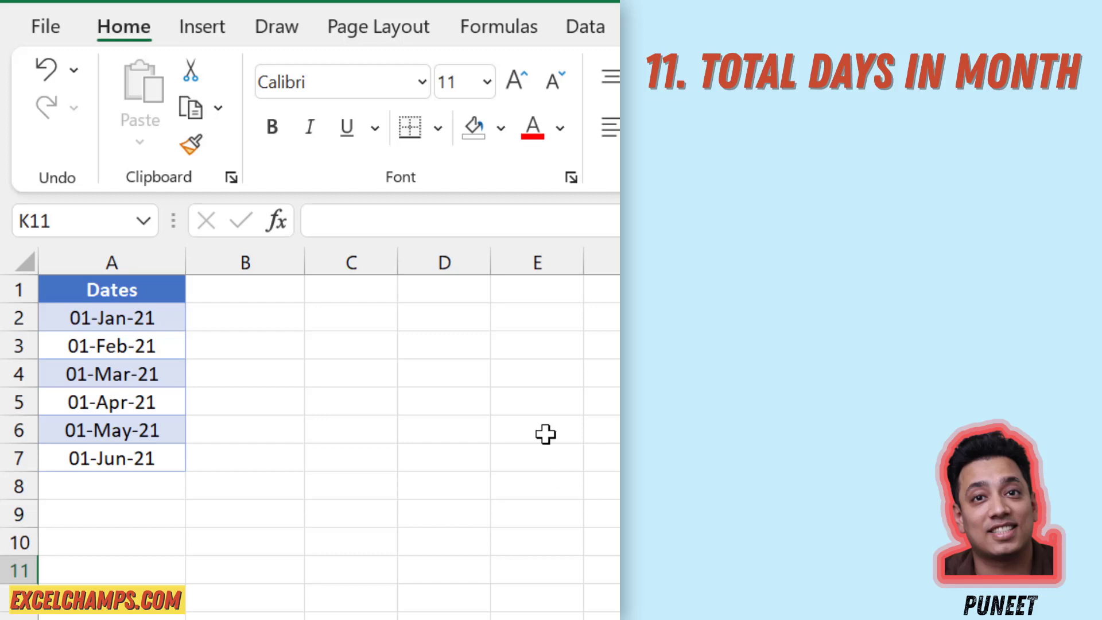
left_click(263, 321)
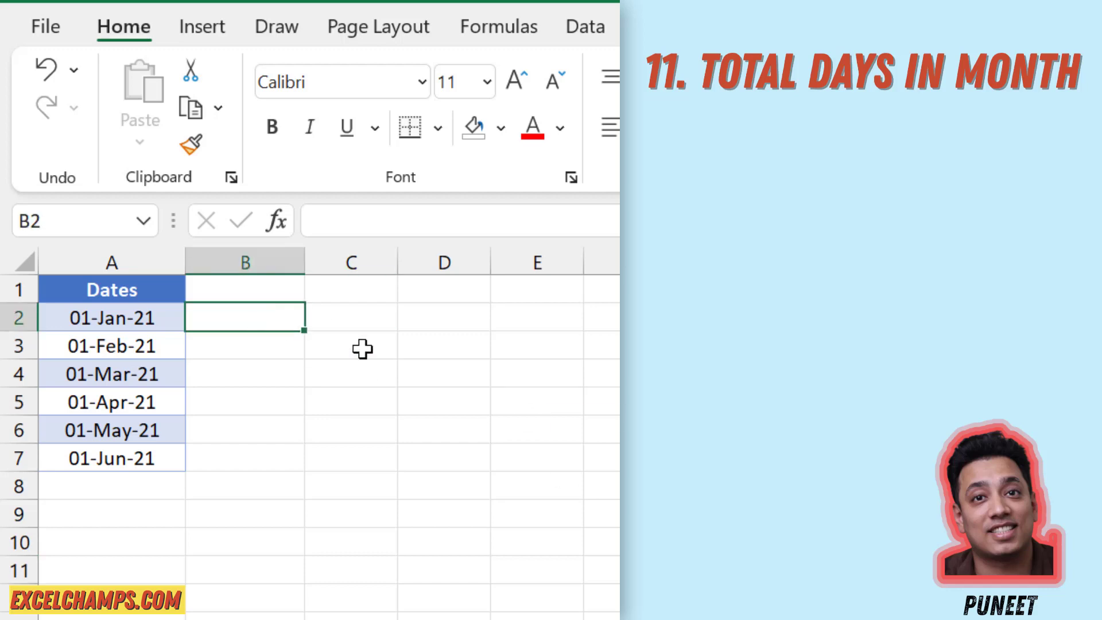
type("=Day")
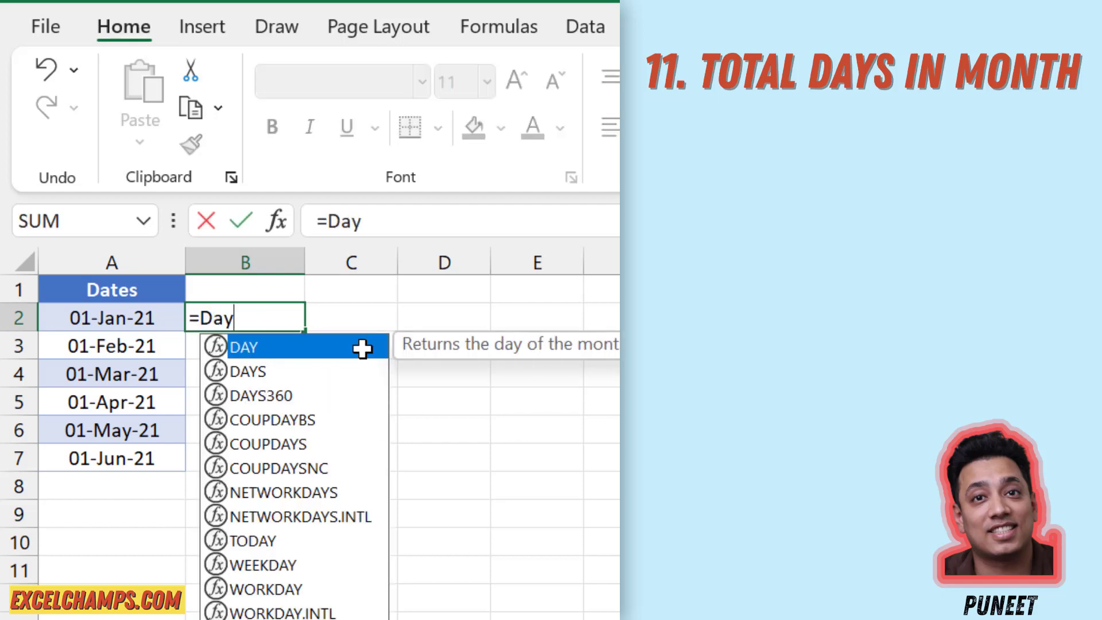
key("Tab")
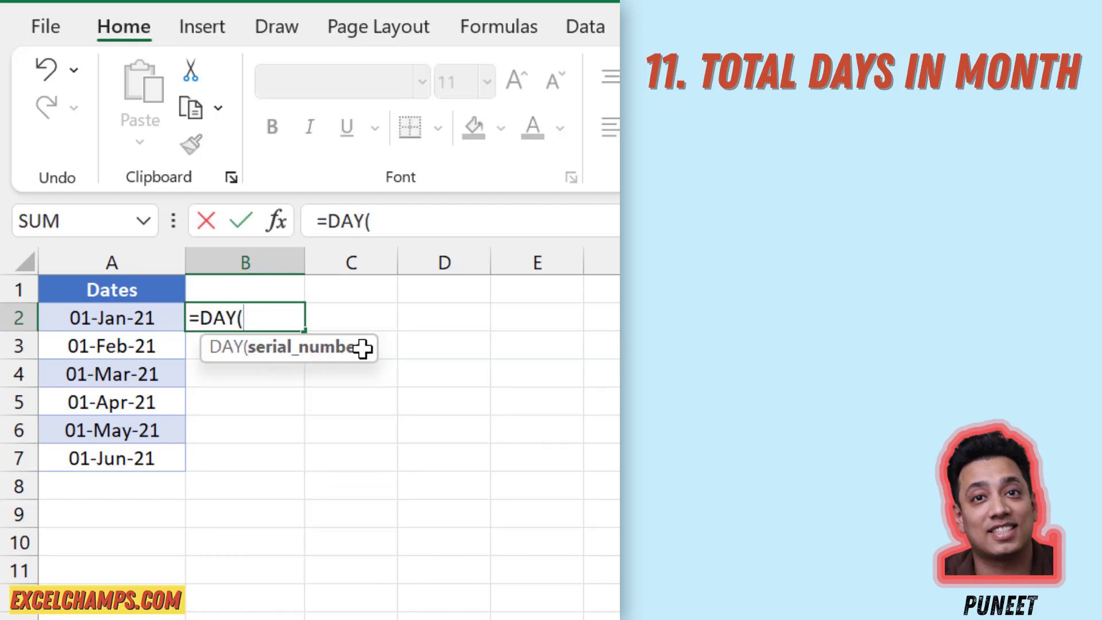
type("Eo")
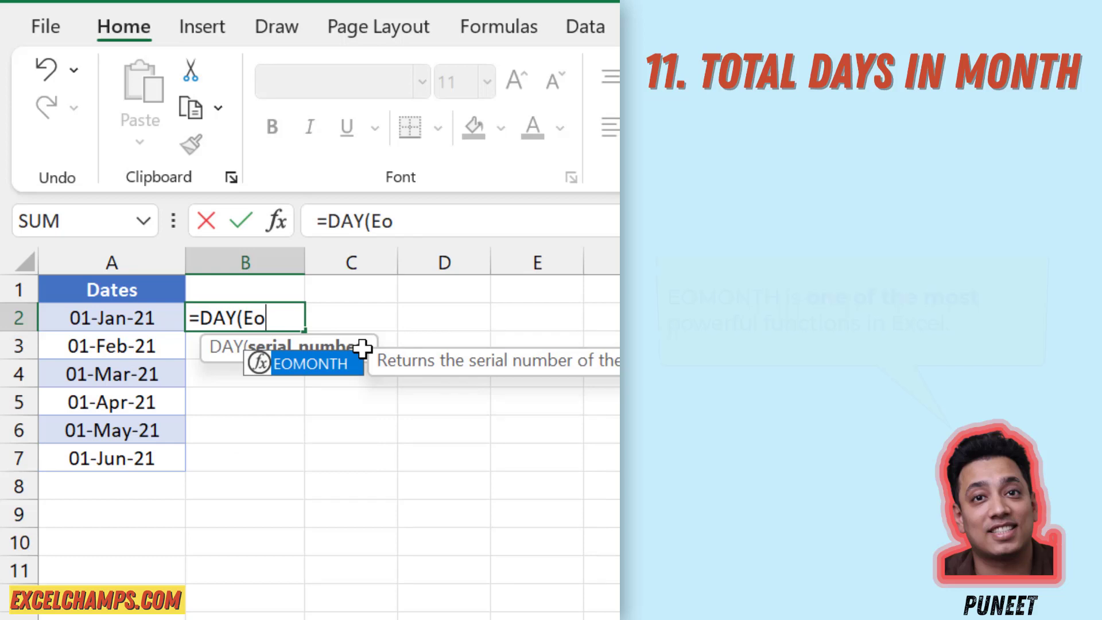
key("Tab")
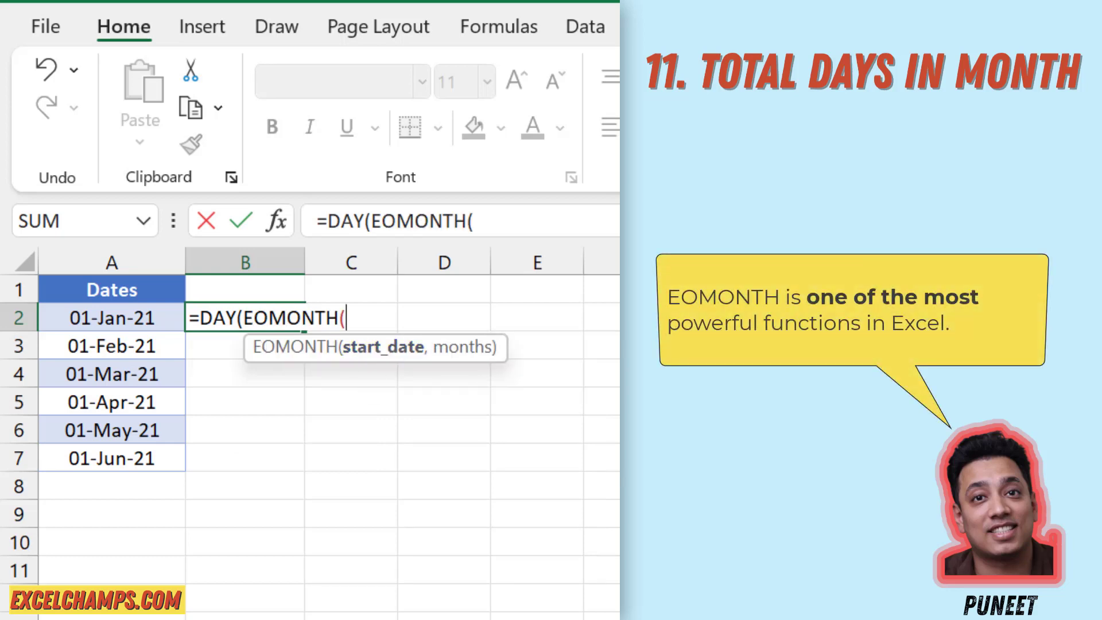
key("Left")
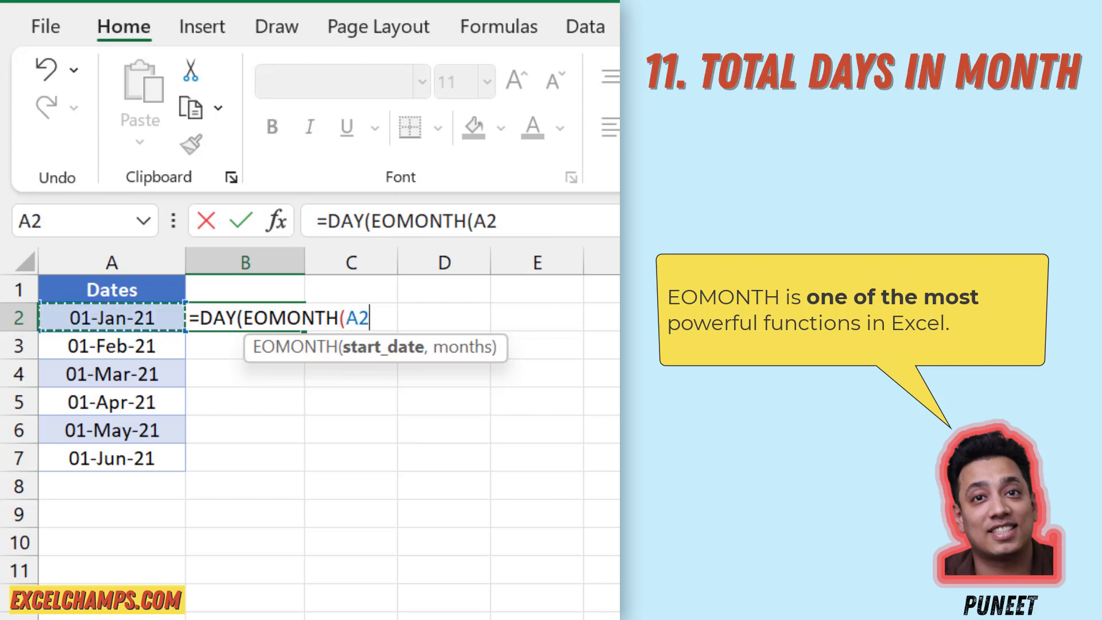
type(",")
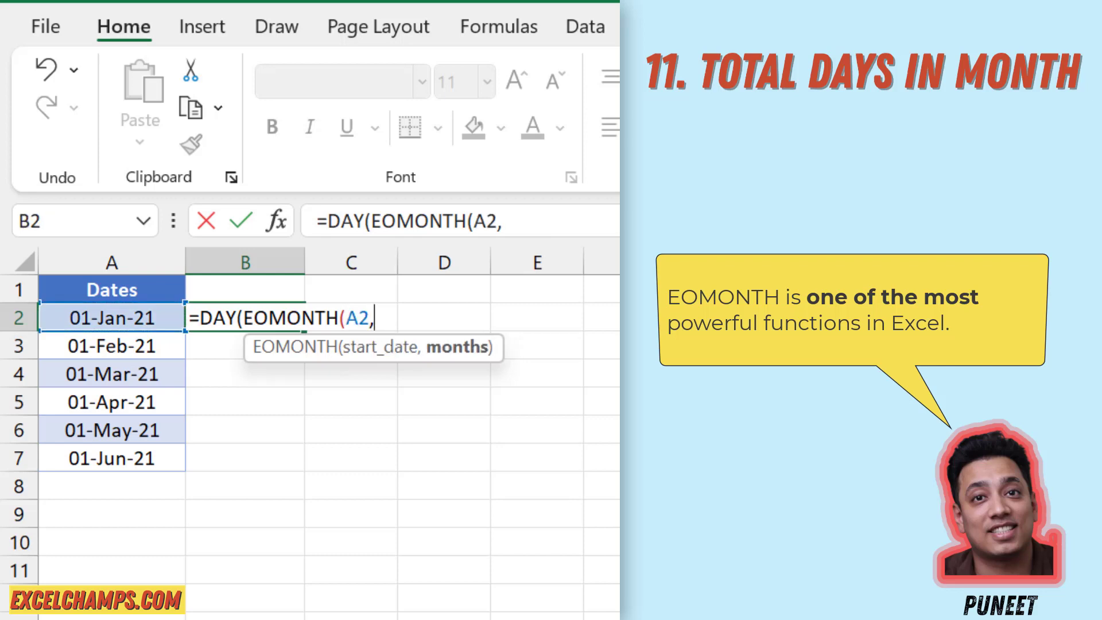
type("0)")
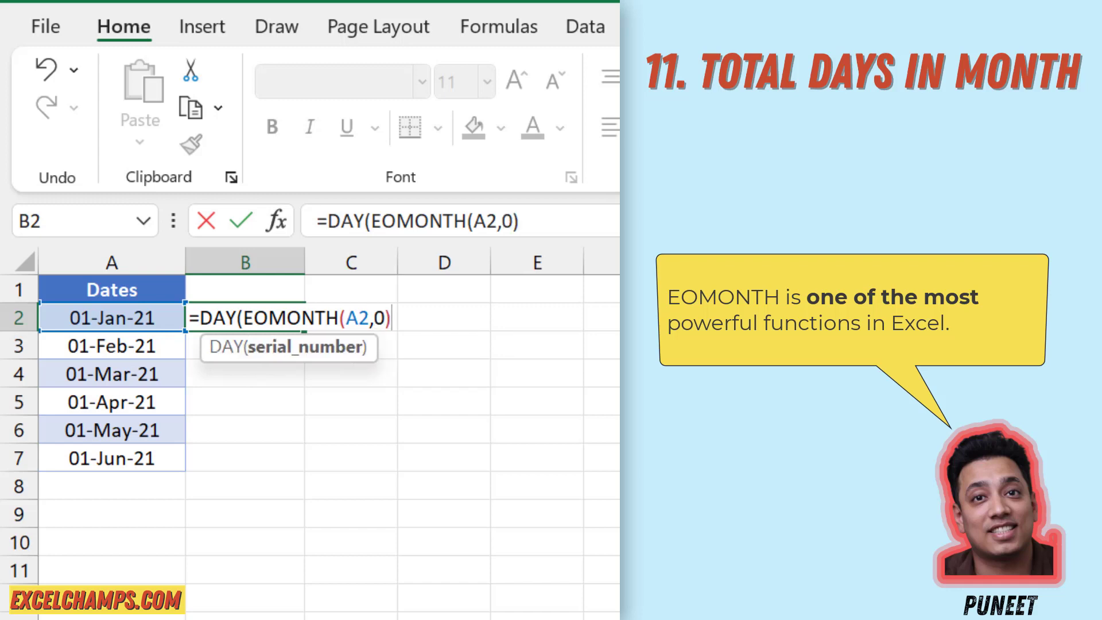
key("Return")
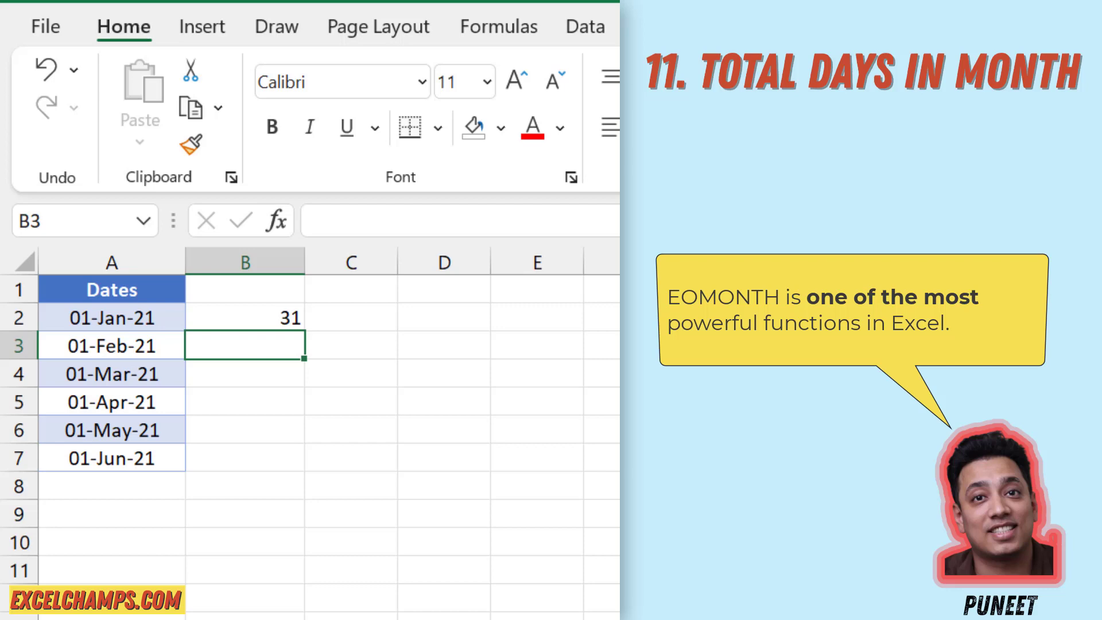
left_click(288, 310)
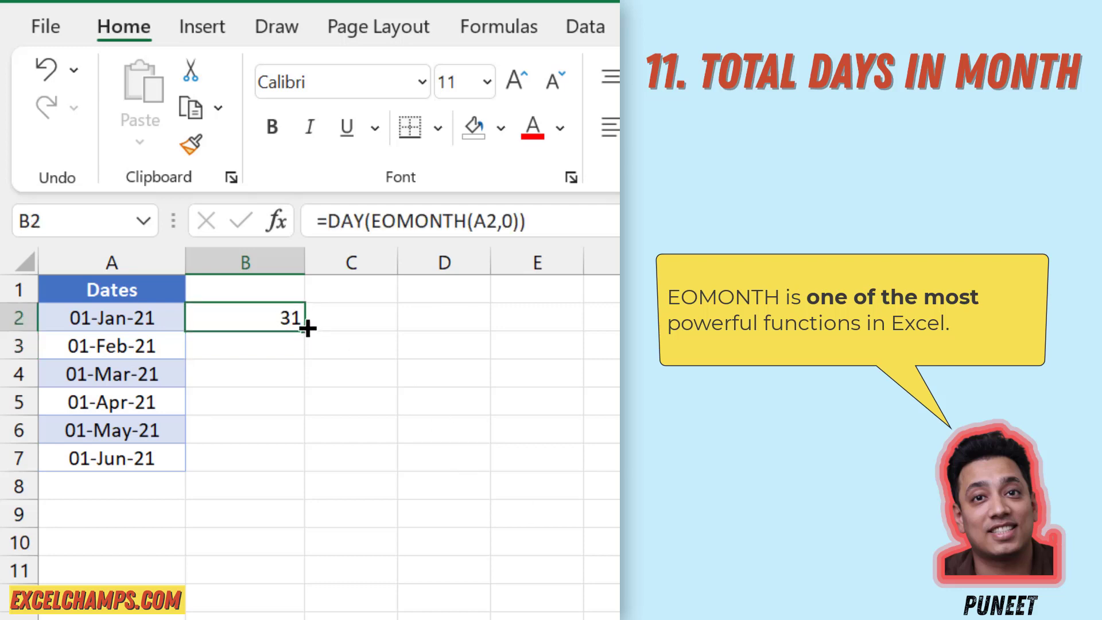
left_click_drag(307, 327, 297, 459)
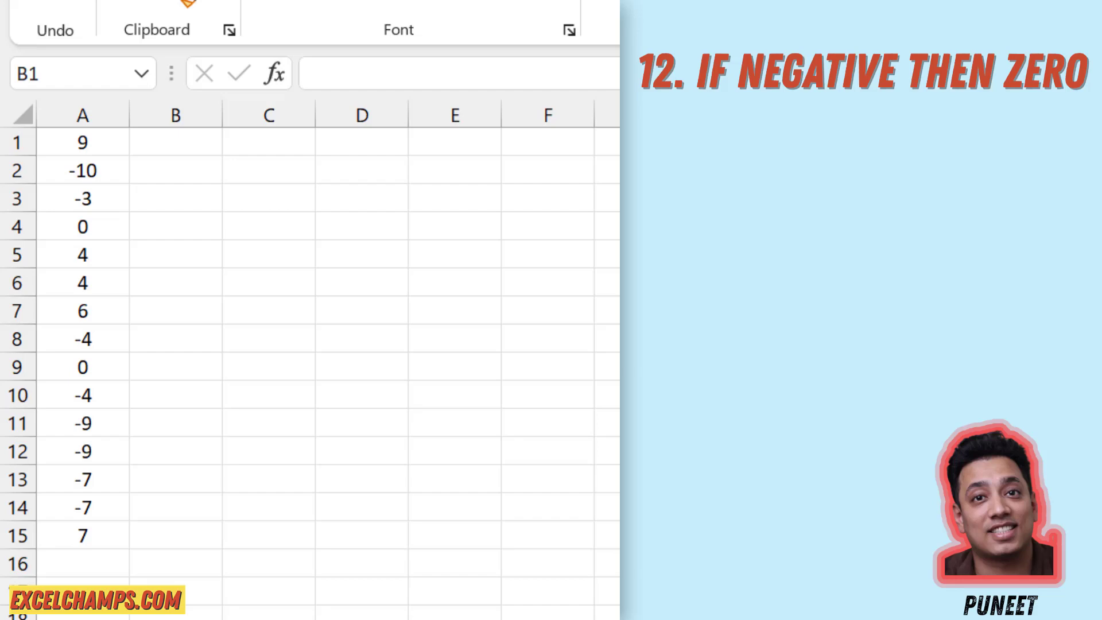
Enter =IF(A1<0,0,A1) in cell B1 to return zero when the number in A1 is negative
left_click(438, 379)
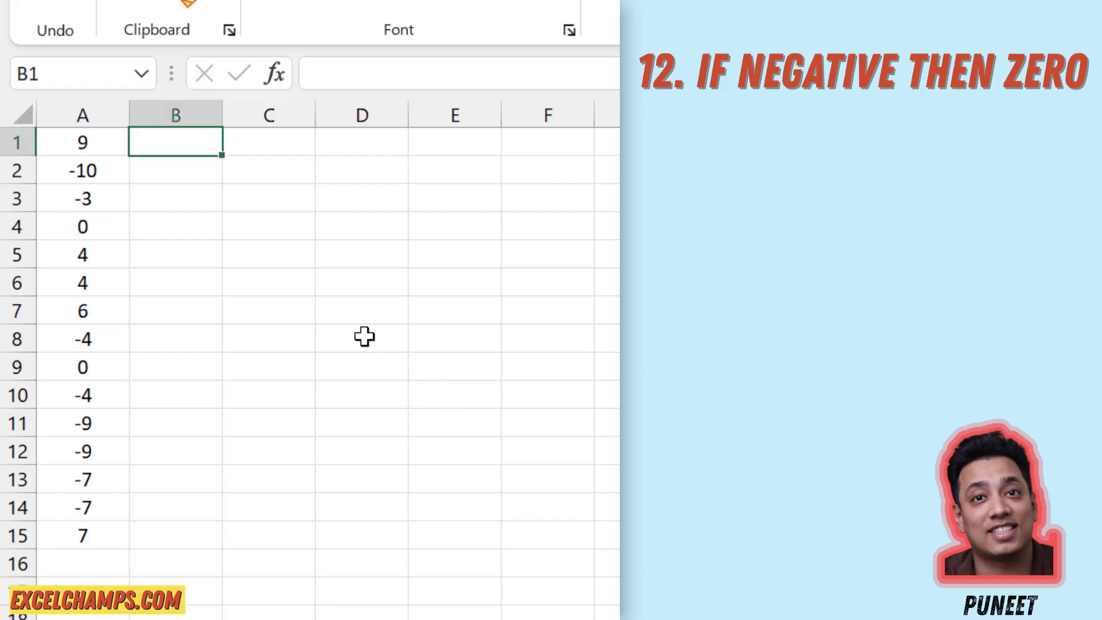
type("=")
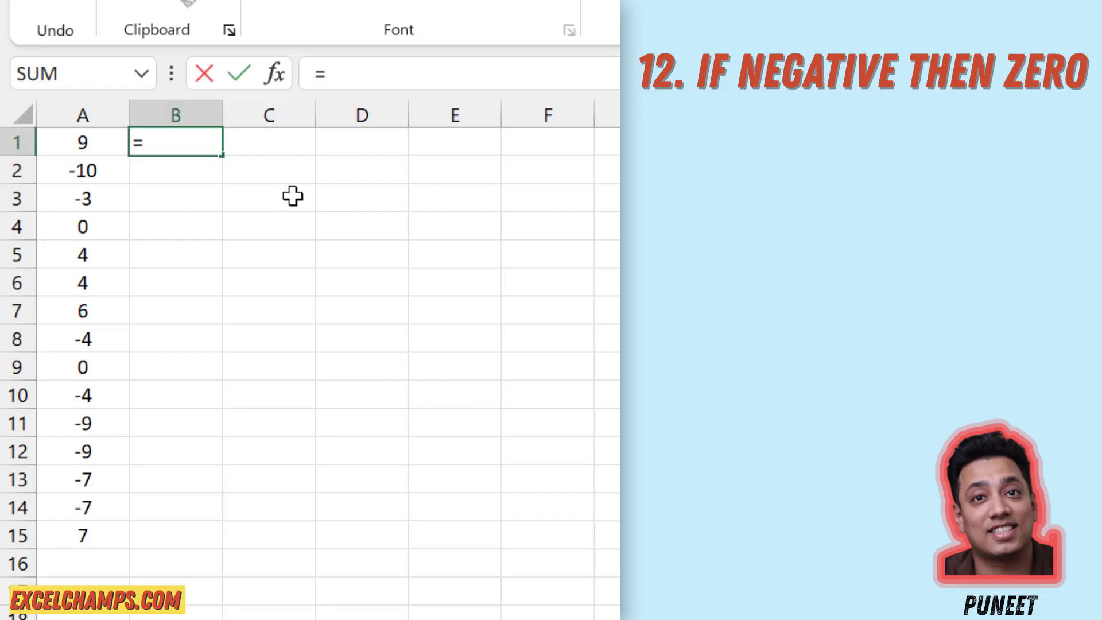
type("IF(")
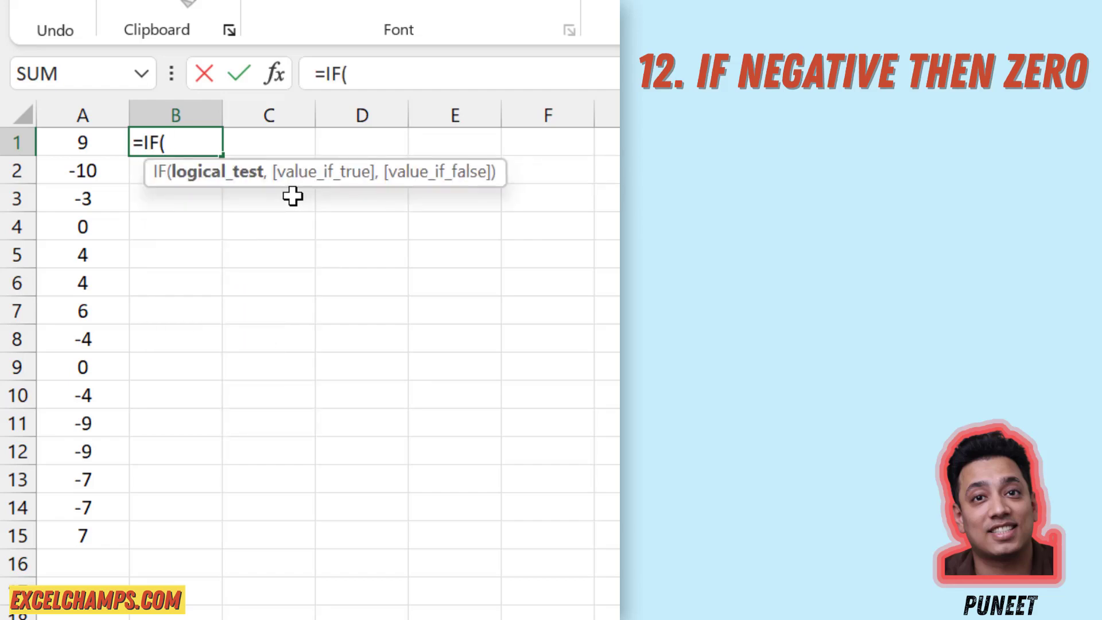
key("Left")
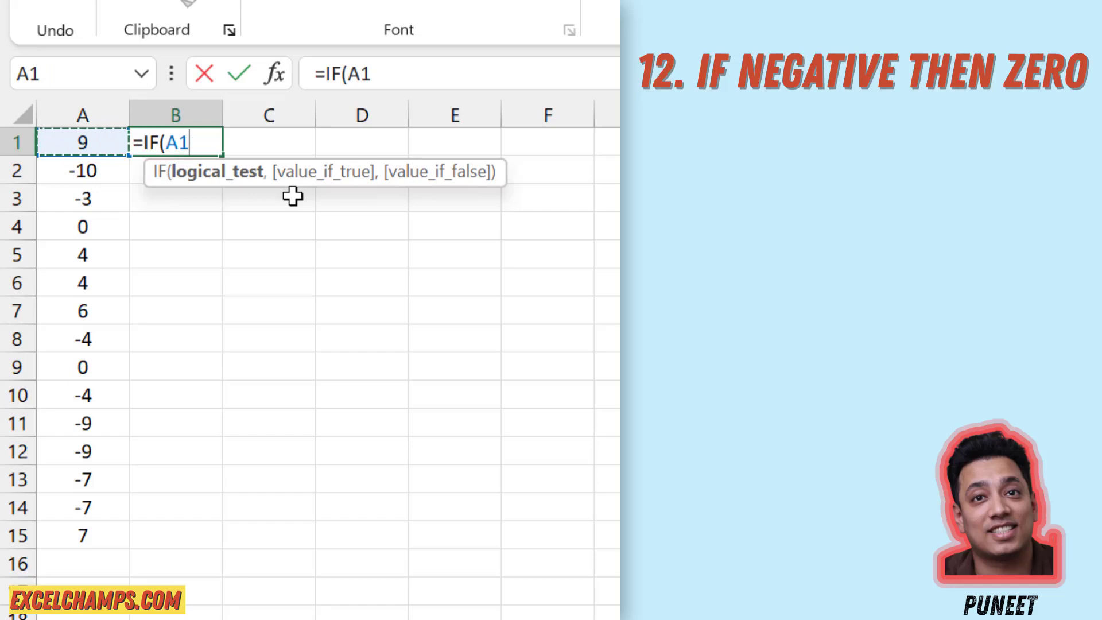
type("<0")
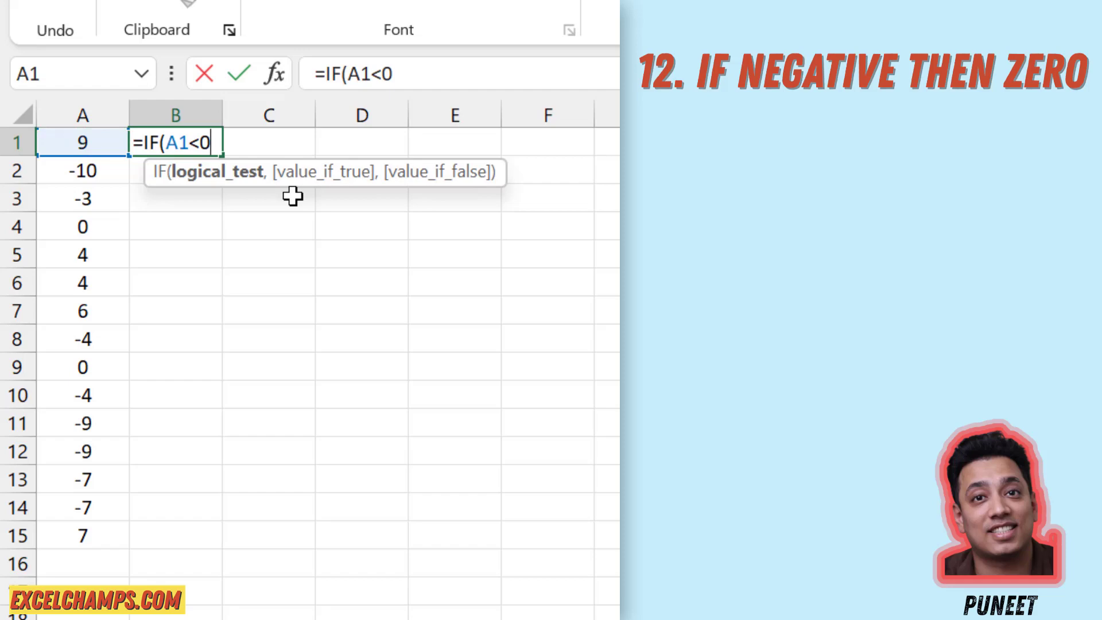
type(",")
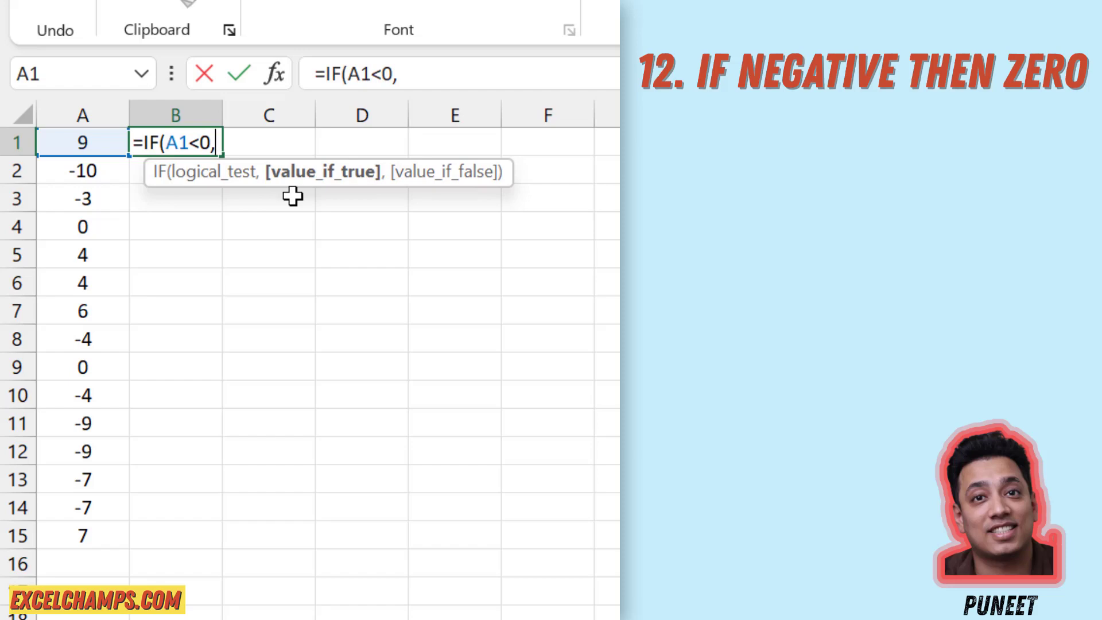
type("0,")
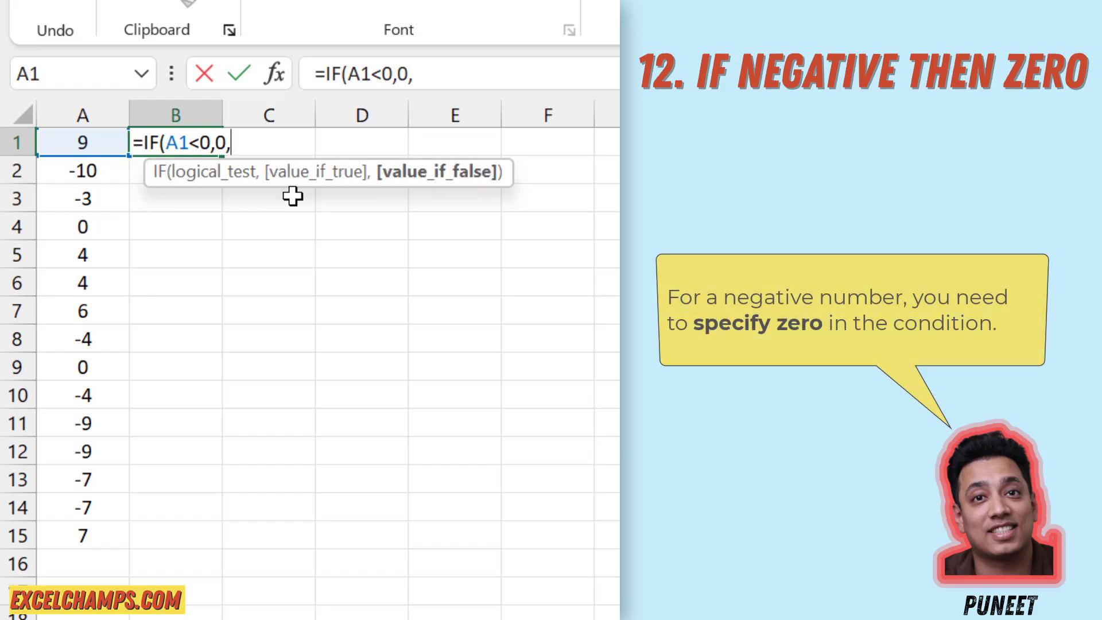
left_click(88, 142)
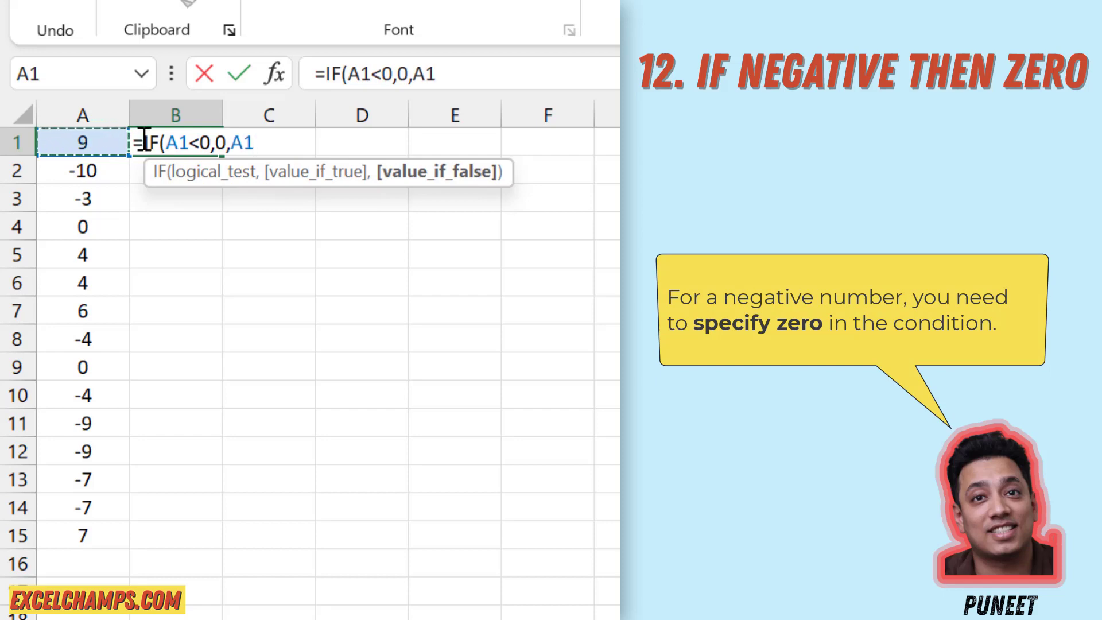
type(")")
key("Return")
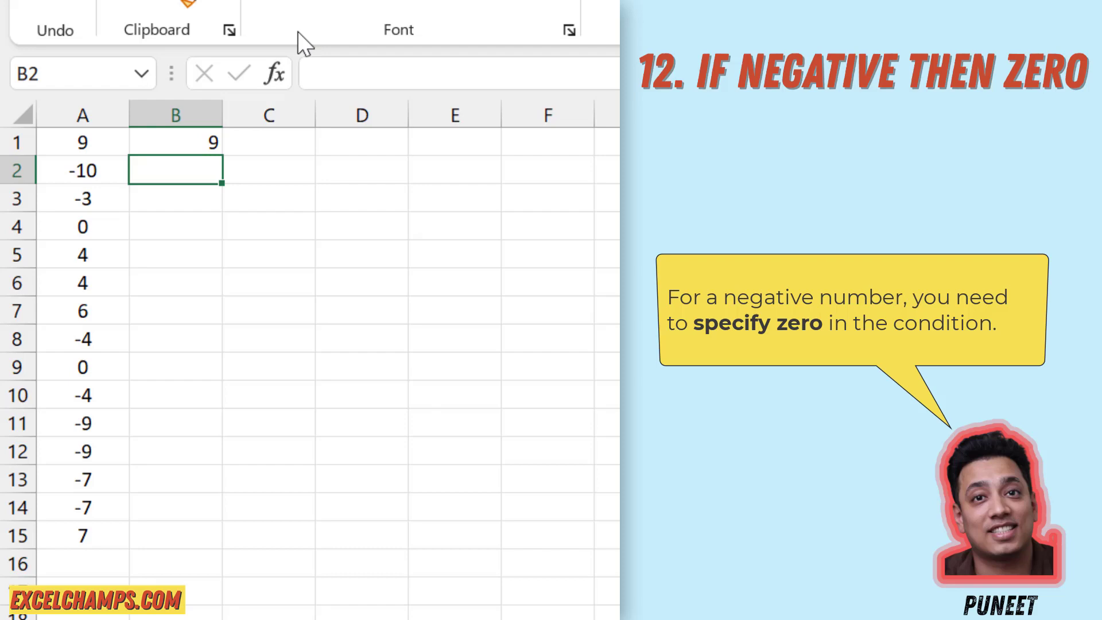
Fill the negative-to-zero IF formula from B1 down to B15, alongside the last number in column A
key("ctrl+d")
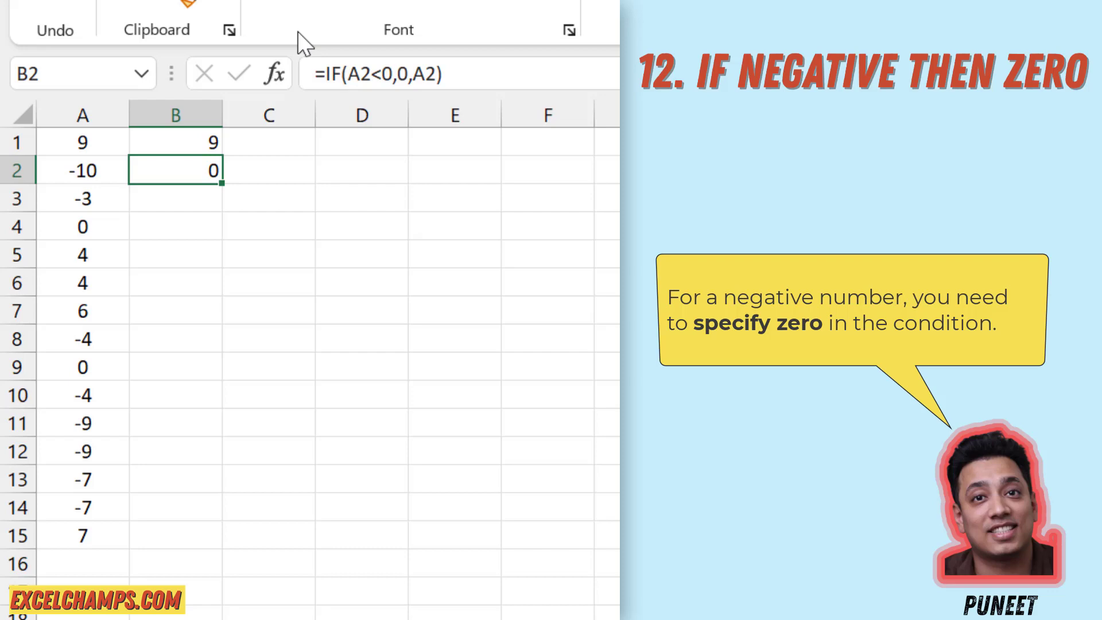
key("Left")
key("ctrl+Down")
key("Right")
key("ctrl+shift+Up")
key("ctrl+d")
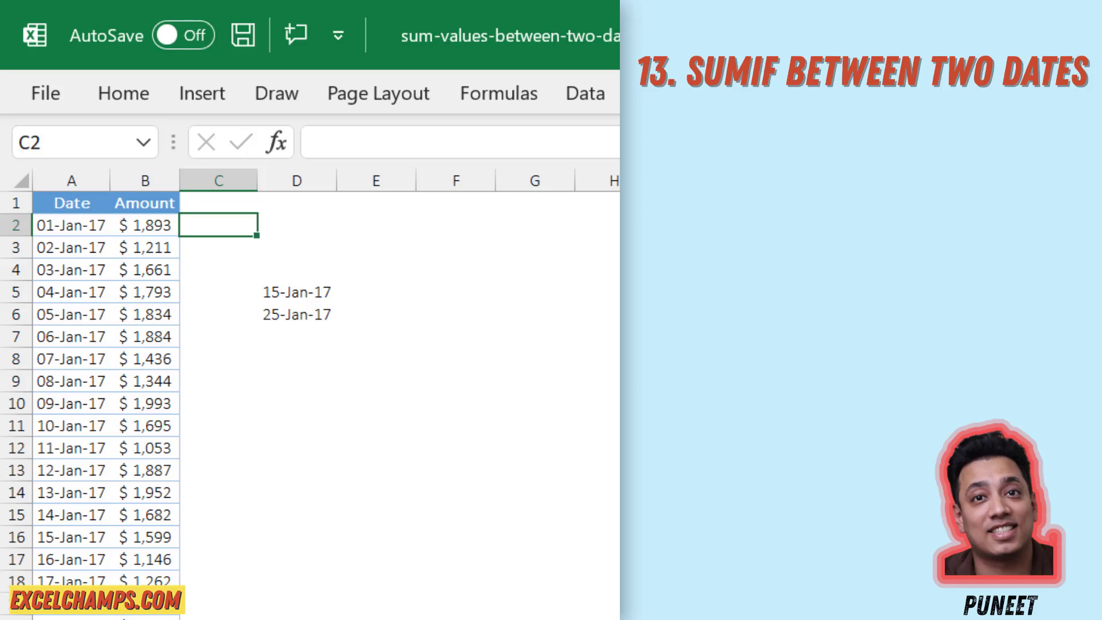
In cell C2, start a SUMIFS formula with the amounts in B2:B31 as its sum_range
type("=SUm")
key("Down")
key("Down")
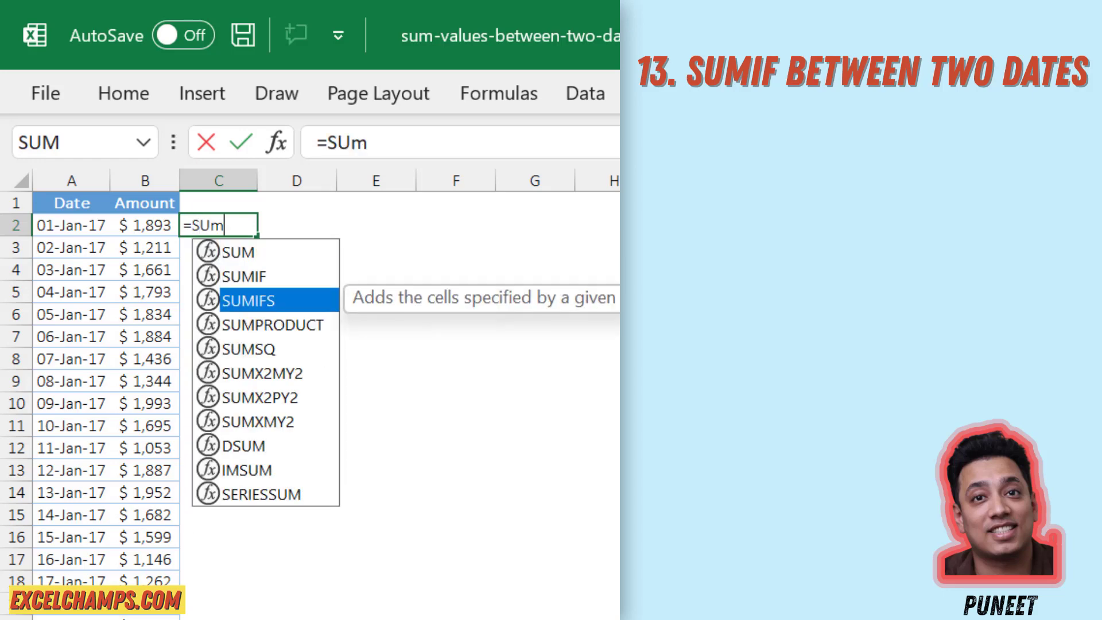
key("Tab")
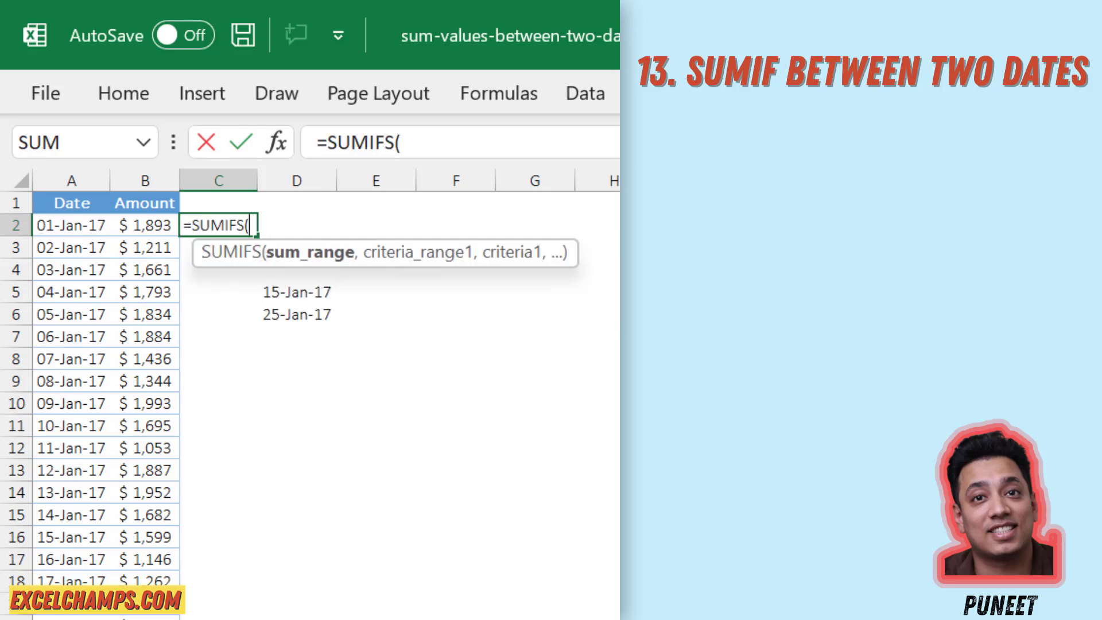
key("Left")
key("Left")
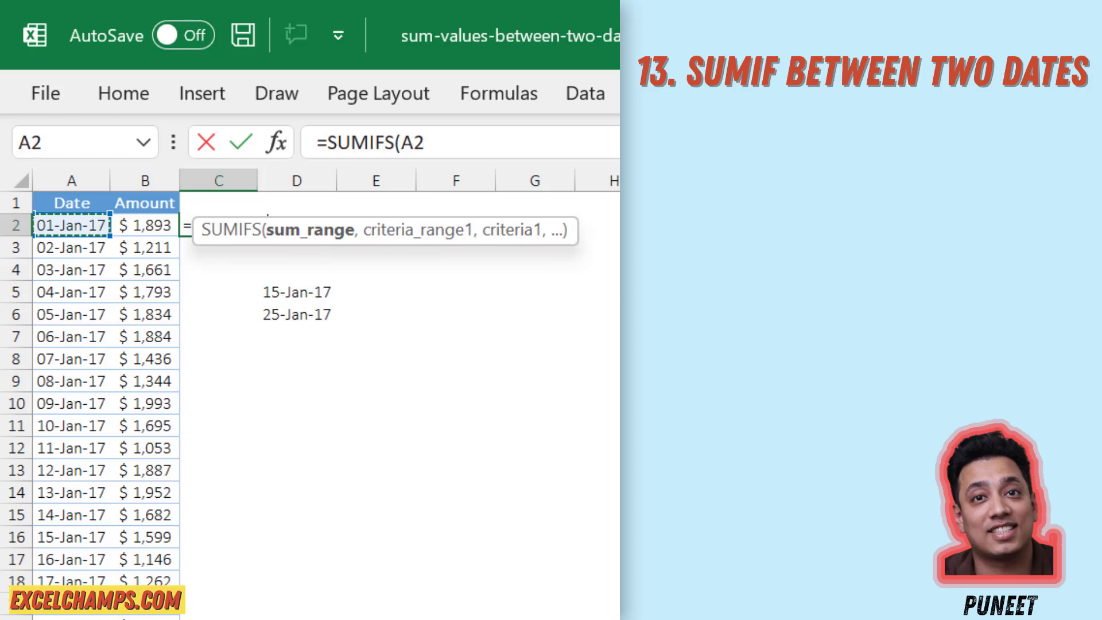
key("Right")
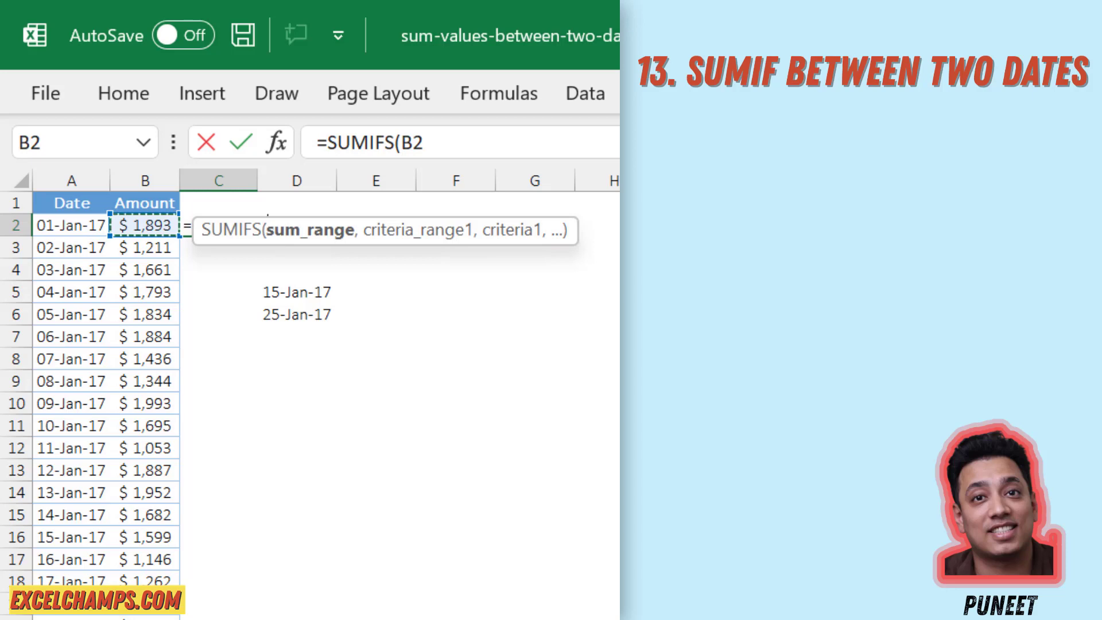
key("ctrl+shift+Down")
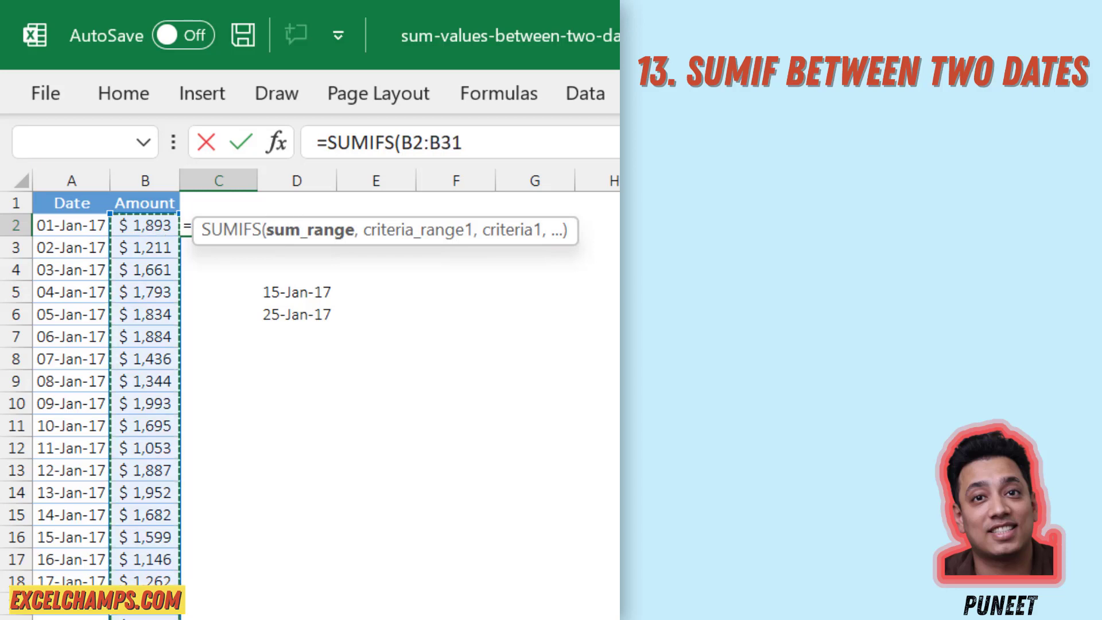
type(",")
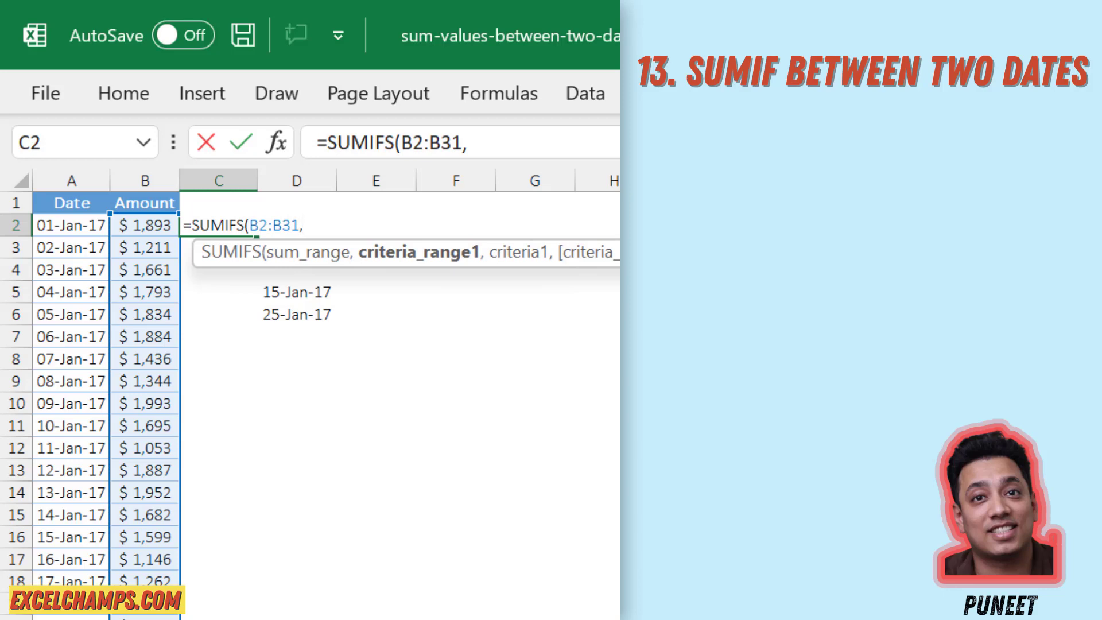
Add the start-date condition to SUMIFS, with A2:A31 as criteria_range1 and ">="&D5 as criteria1
key("Left")
key("Left")
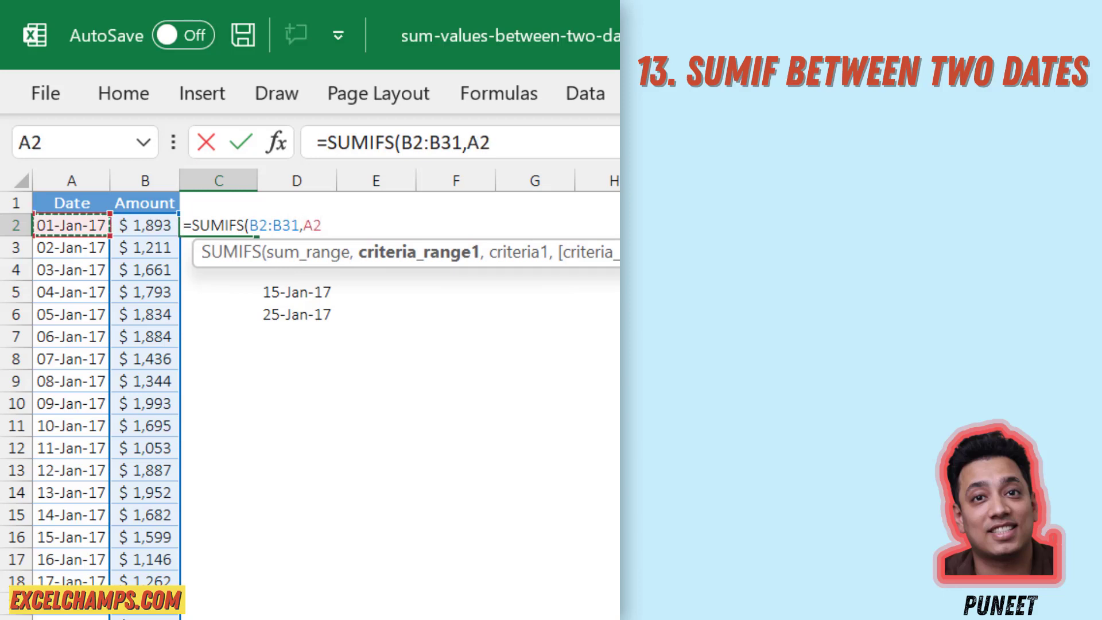
key("ctrl+shift+Down")
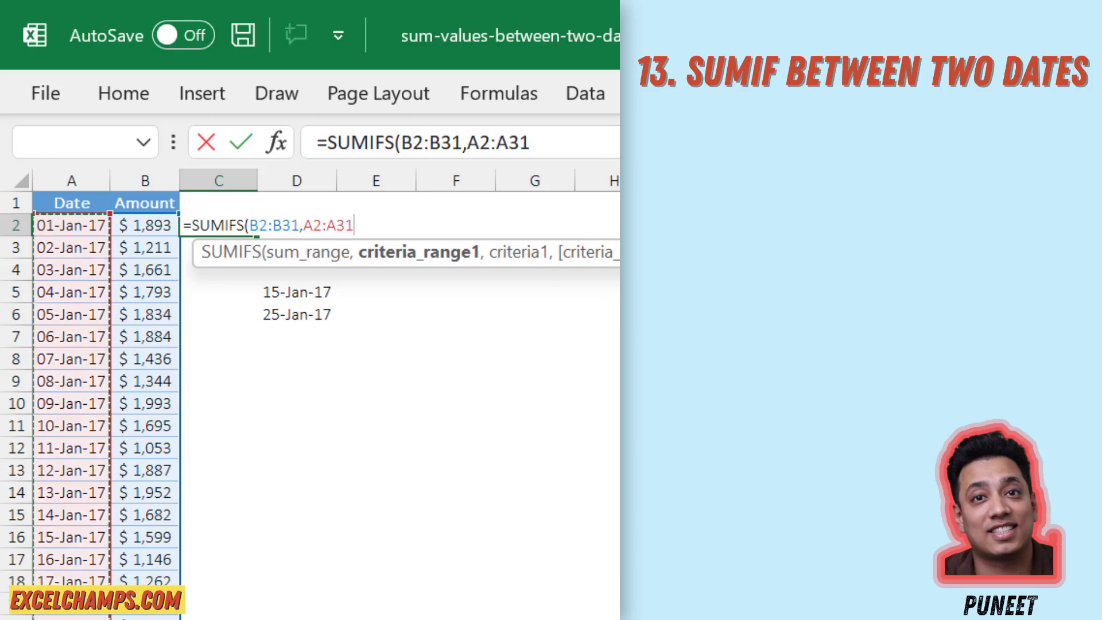
type(",")
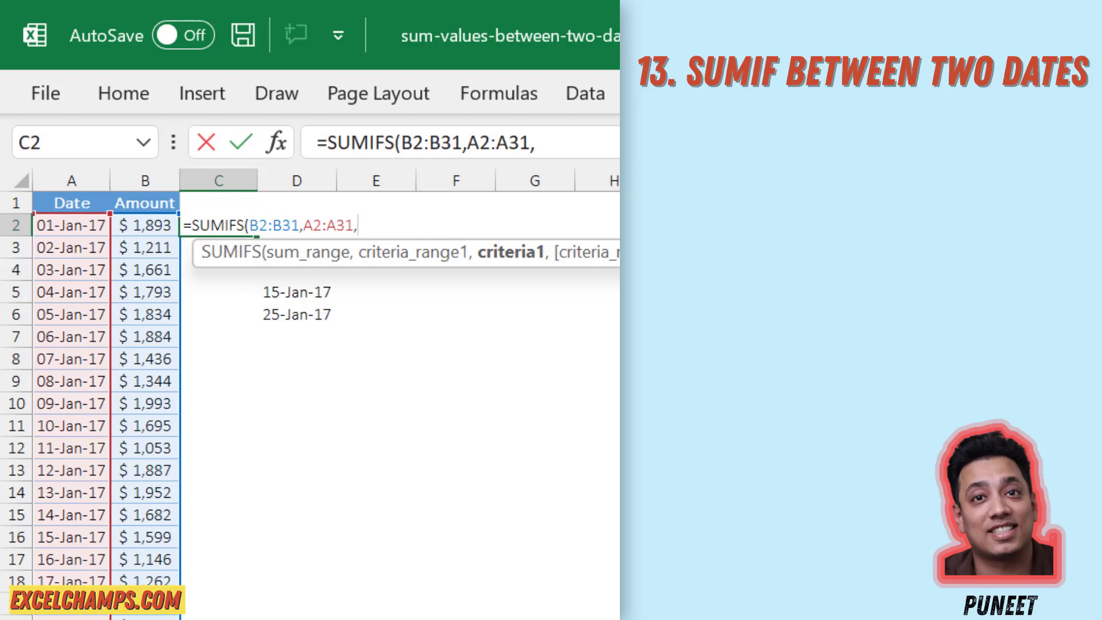
type("\">=\"&")
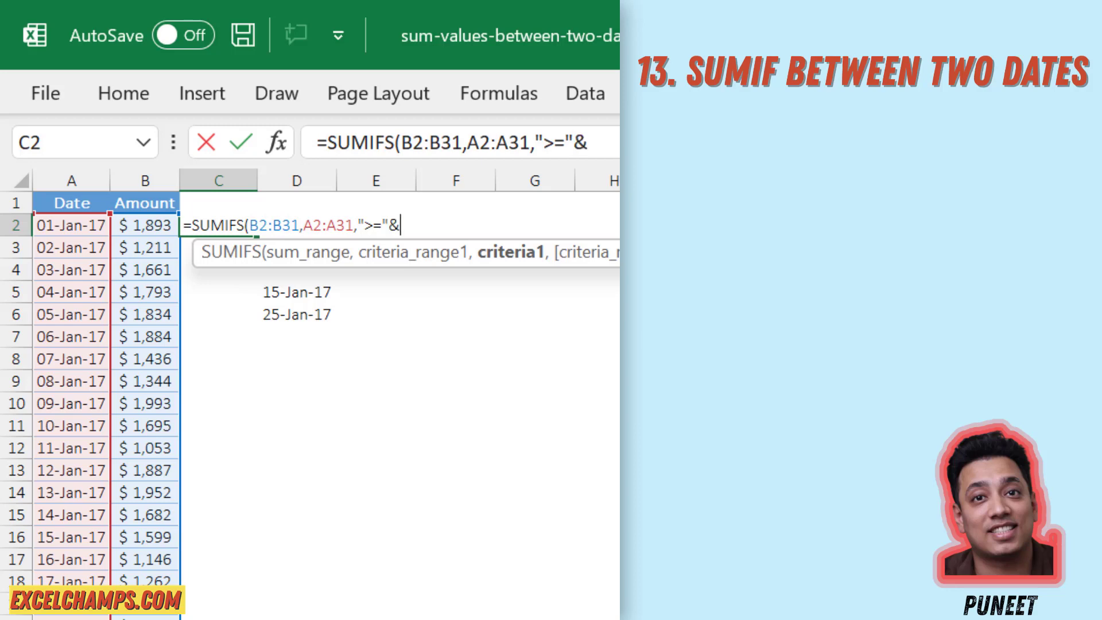
key("Down")
key("Down")
key("Down")
key("Right")
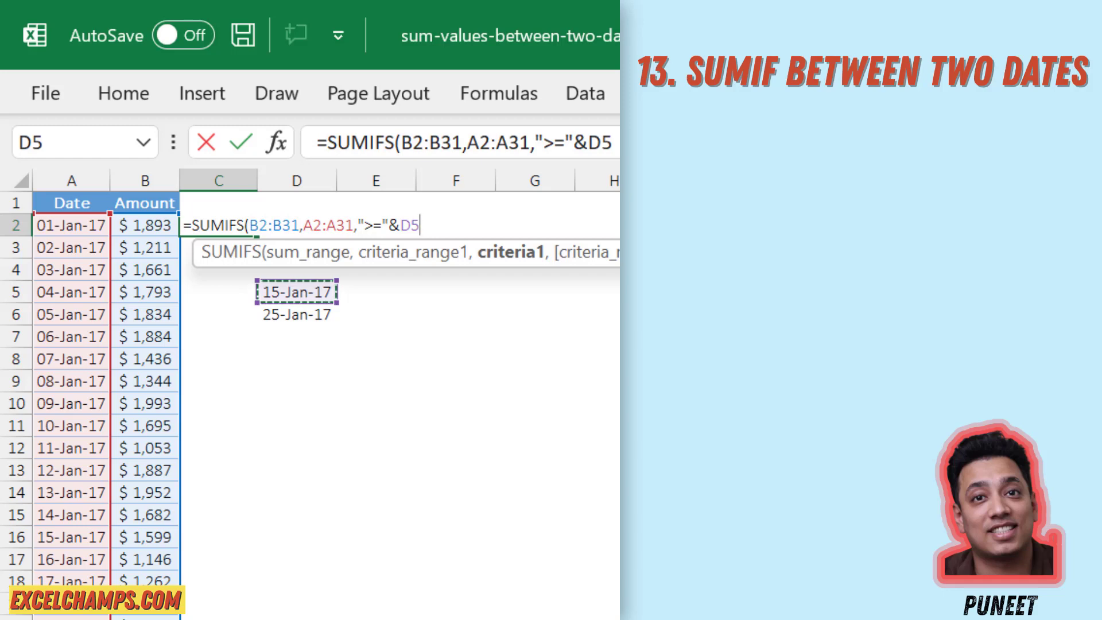
type(",")
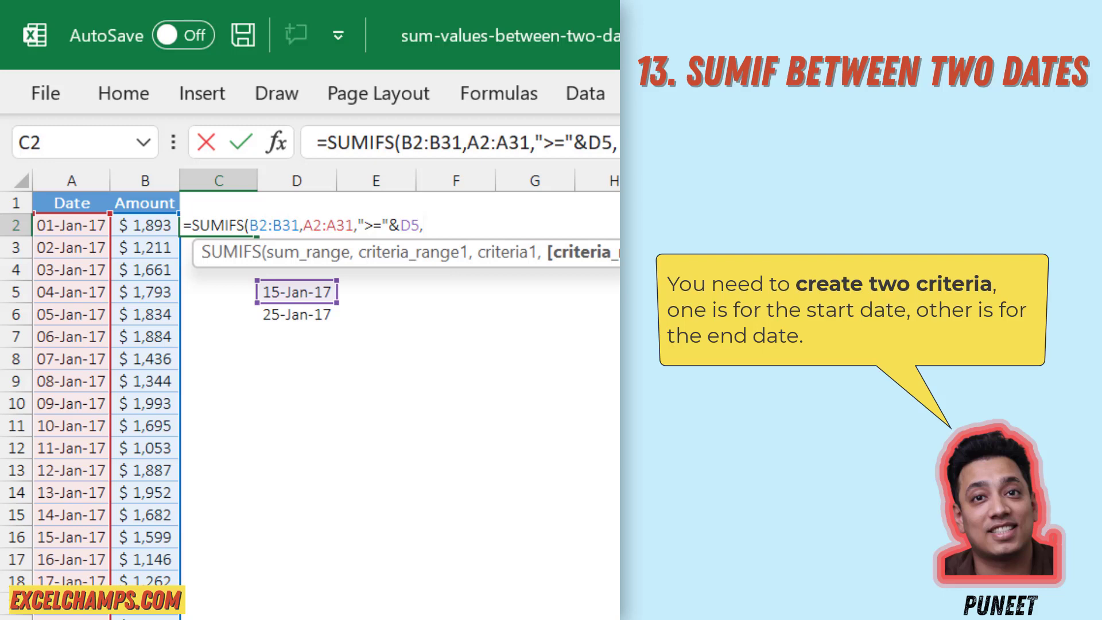
Add the end-date condition to SUMIFS with range A2:A31 and criteria "<="&D6, and close the formula's parenthesis
left_click(71, 225)
key("ctrl+shift+Down")
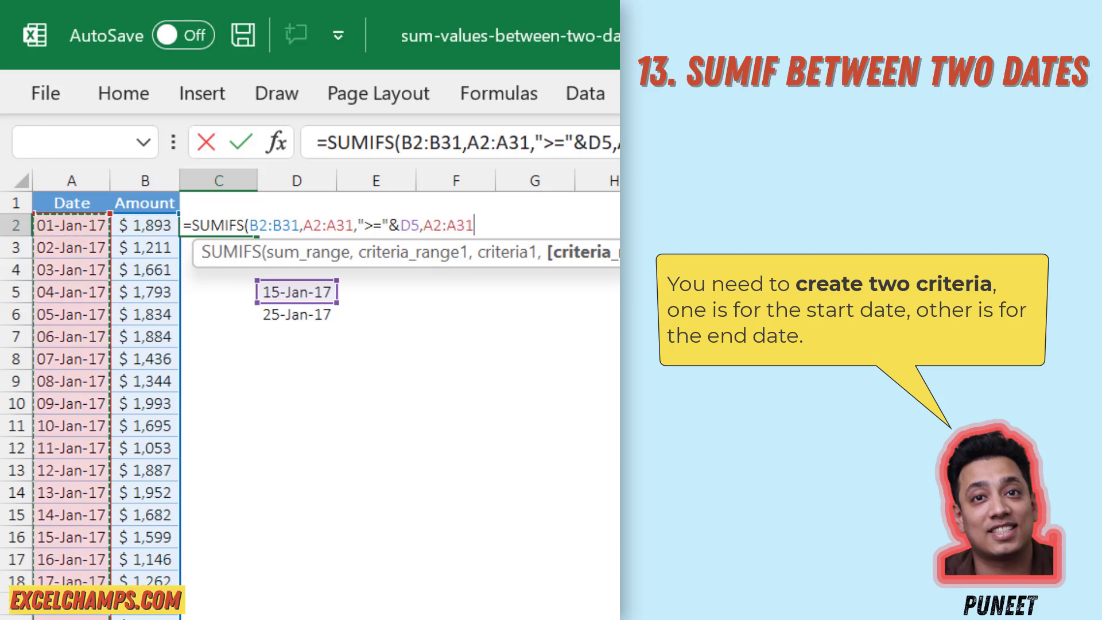
type(",")
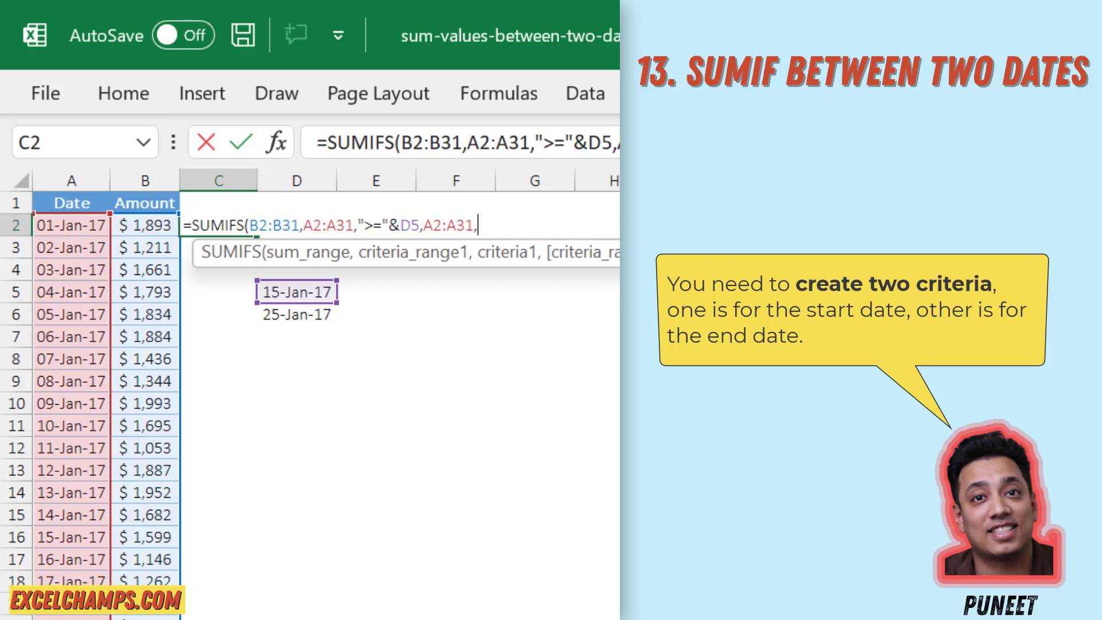
type("\"")
type("<=")
type("&")
key("Down")
key("Down")
key("Down")
key("Down")
key("Right")
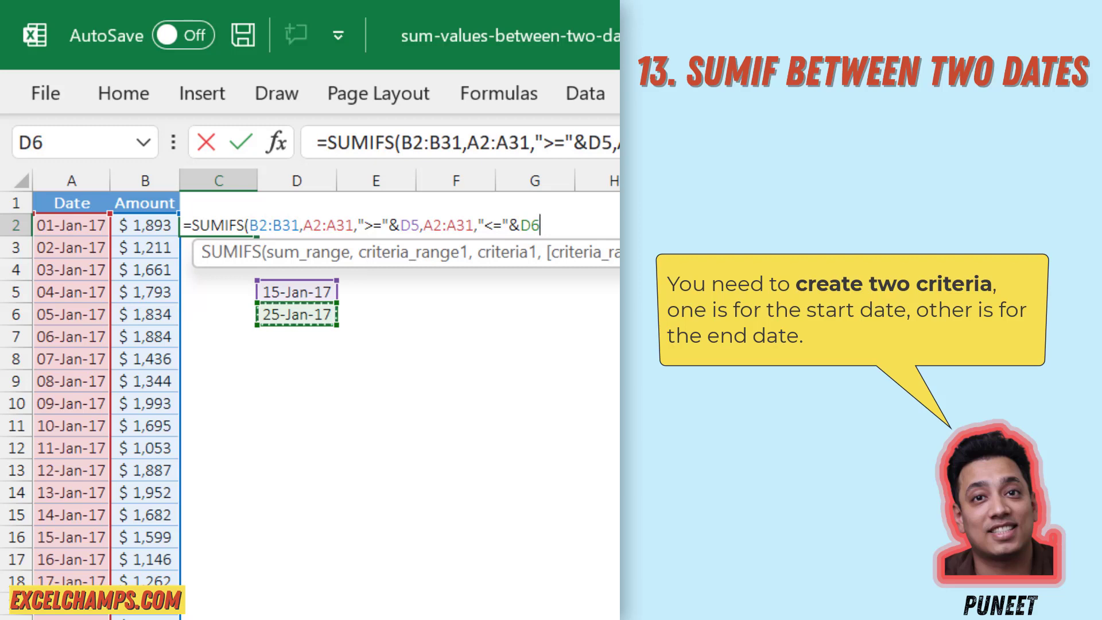
type(")")
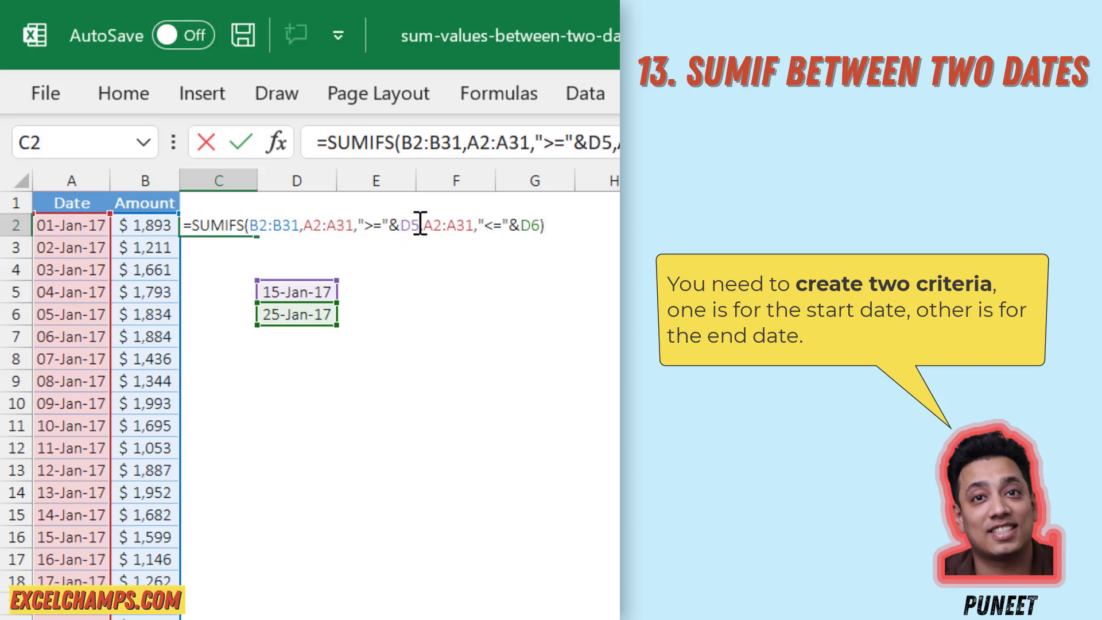
Review the start-date criteria, the second date range and the end-date criteria in the SUMIFS formula, and commit it in C2
left_click_drag(421, 224, 349, 232)
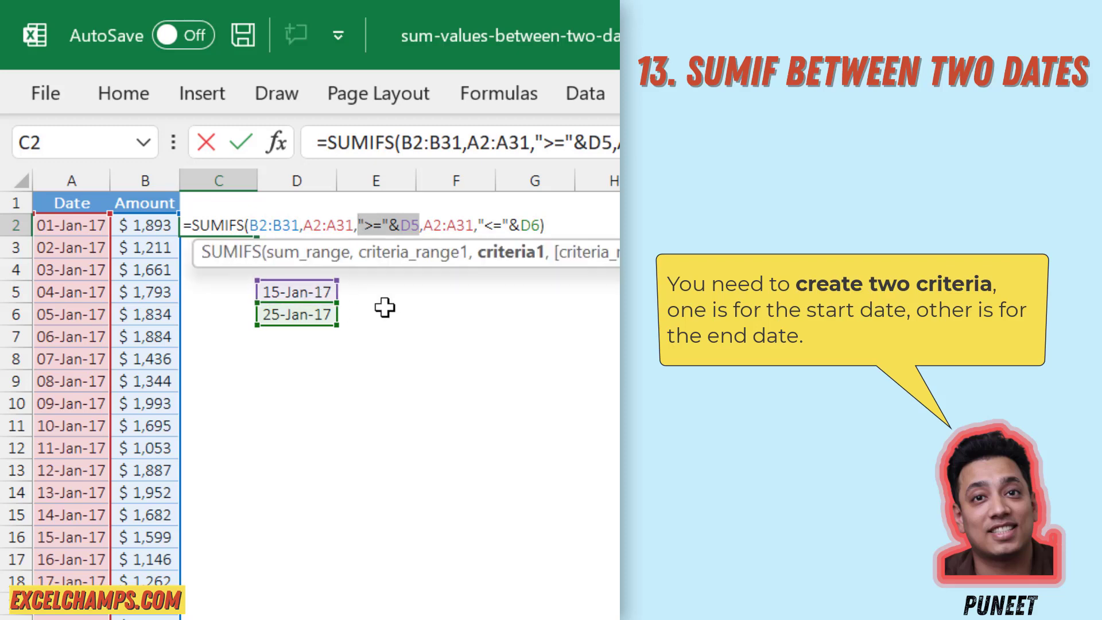
left_click(476, 225)
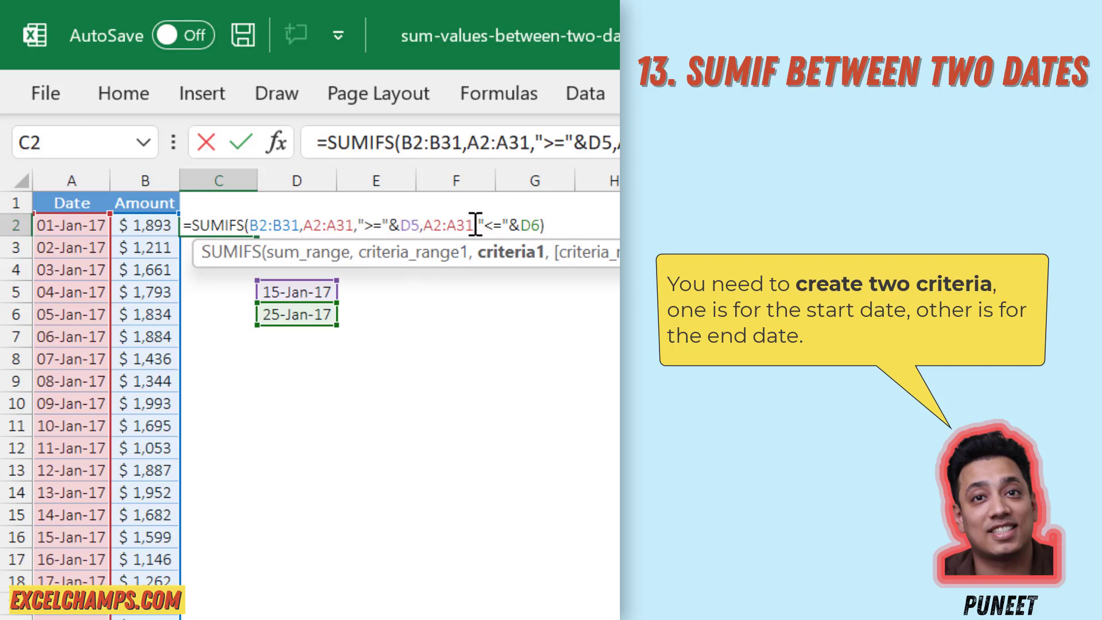
left_click_drag(475, 225, 423, 225)
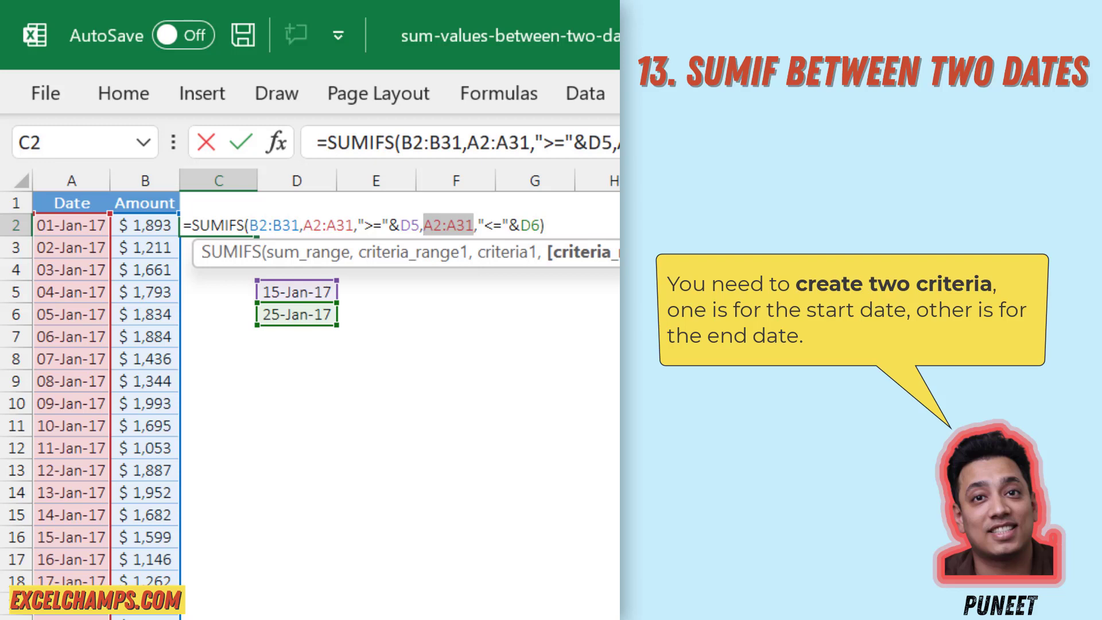
left_click_drag(541, 225, 484, 225)
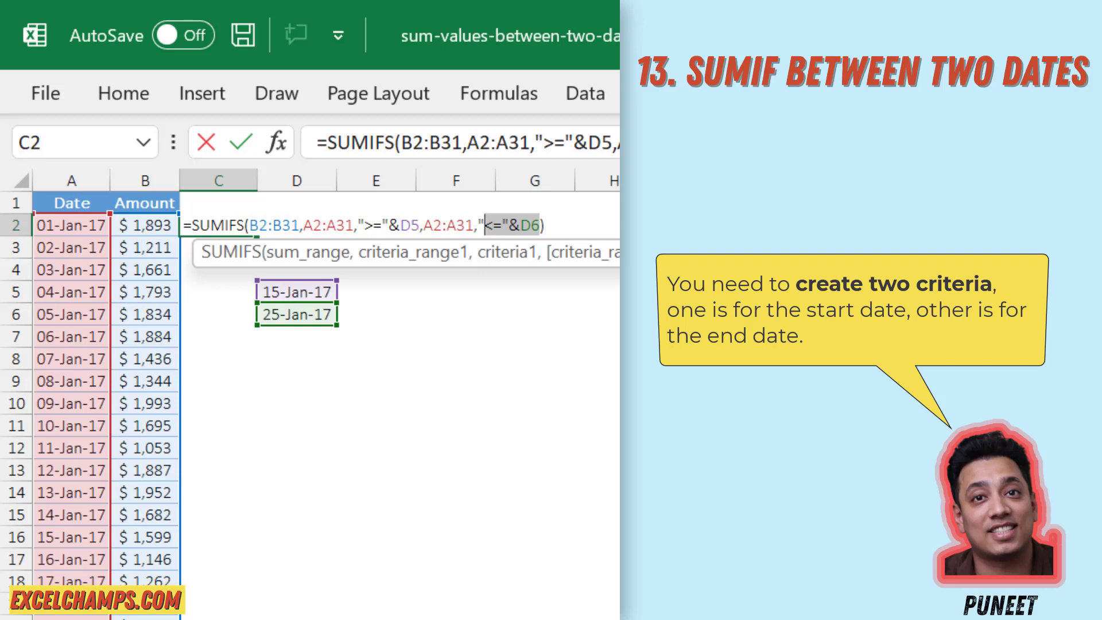
left_click(420, 221)
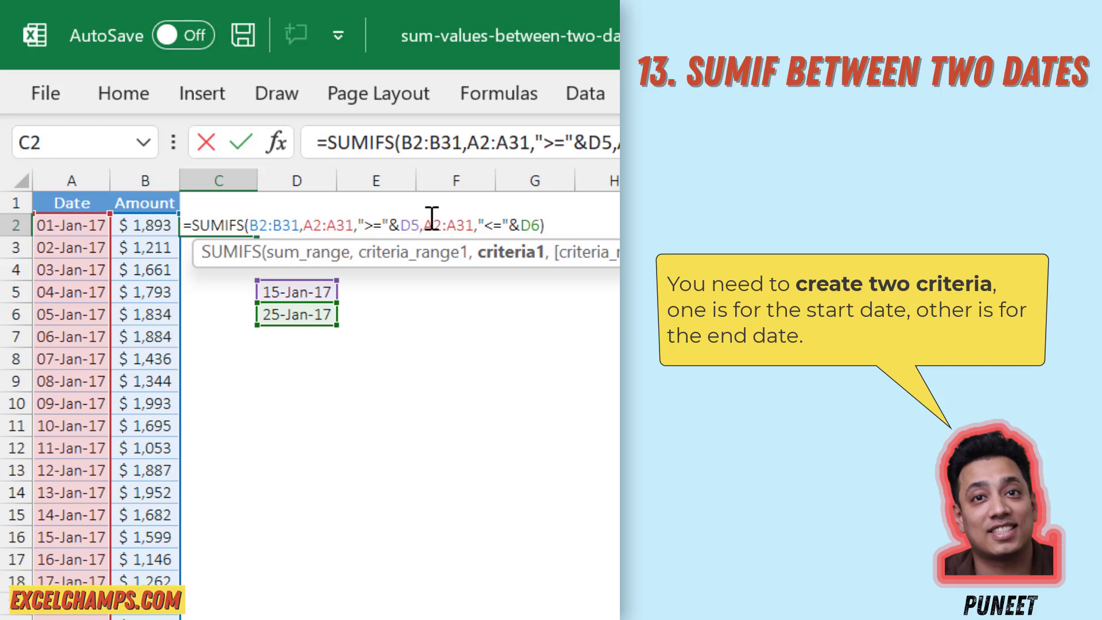
key("Return")
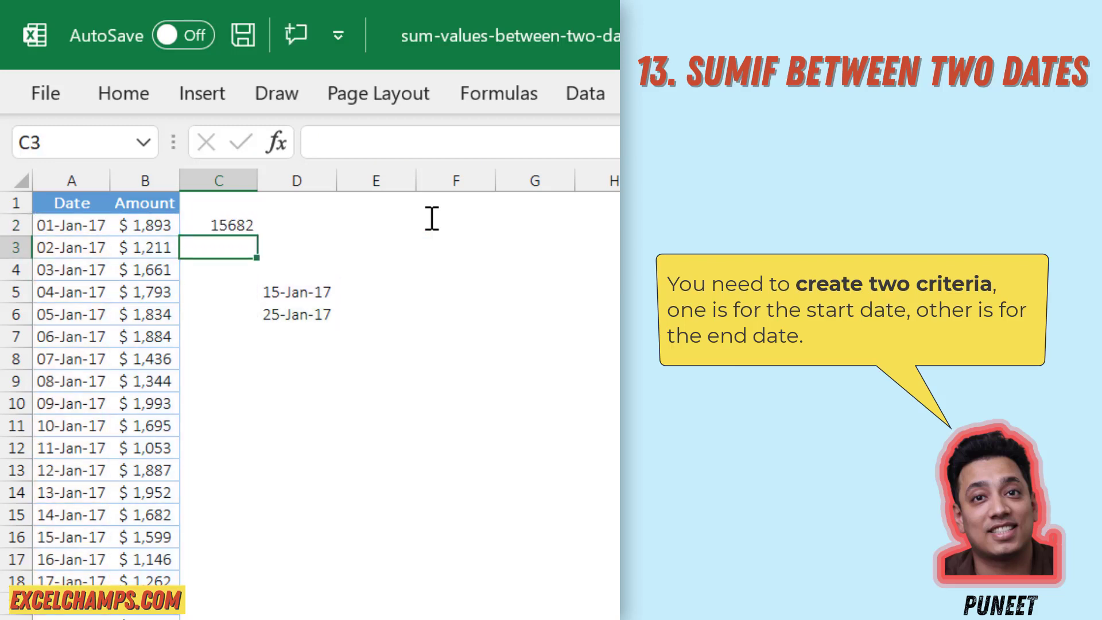
key("Up")
key("Left")
key("ctrl+Home")
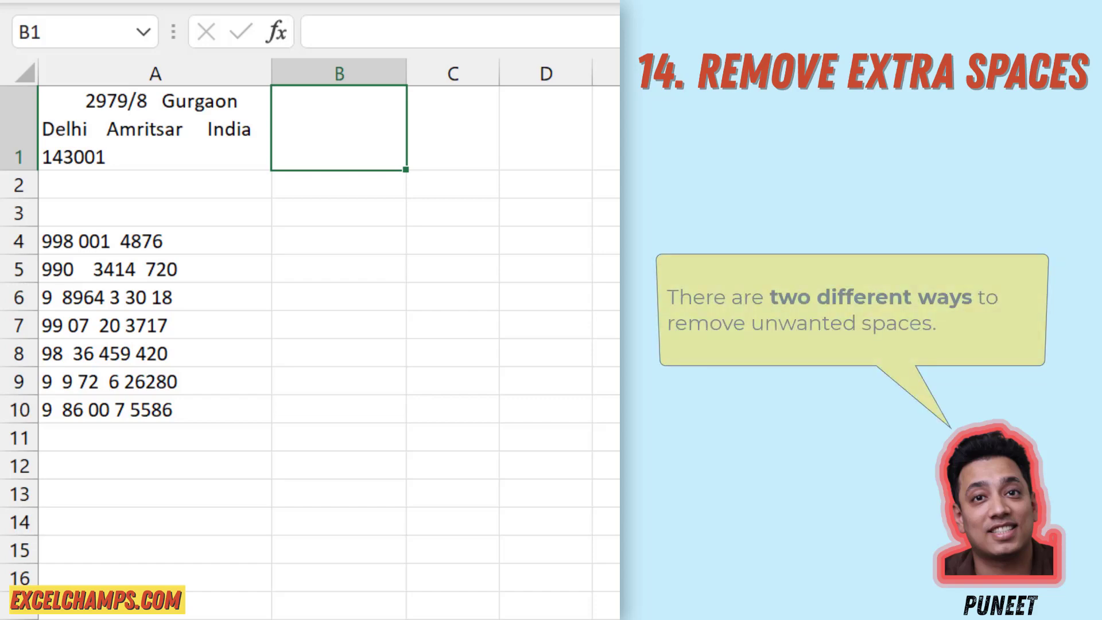
Enter =TRIM(A1) in cell B1 to strip the extra spaces from the address text
type("=Tri")
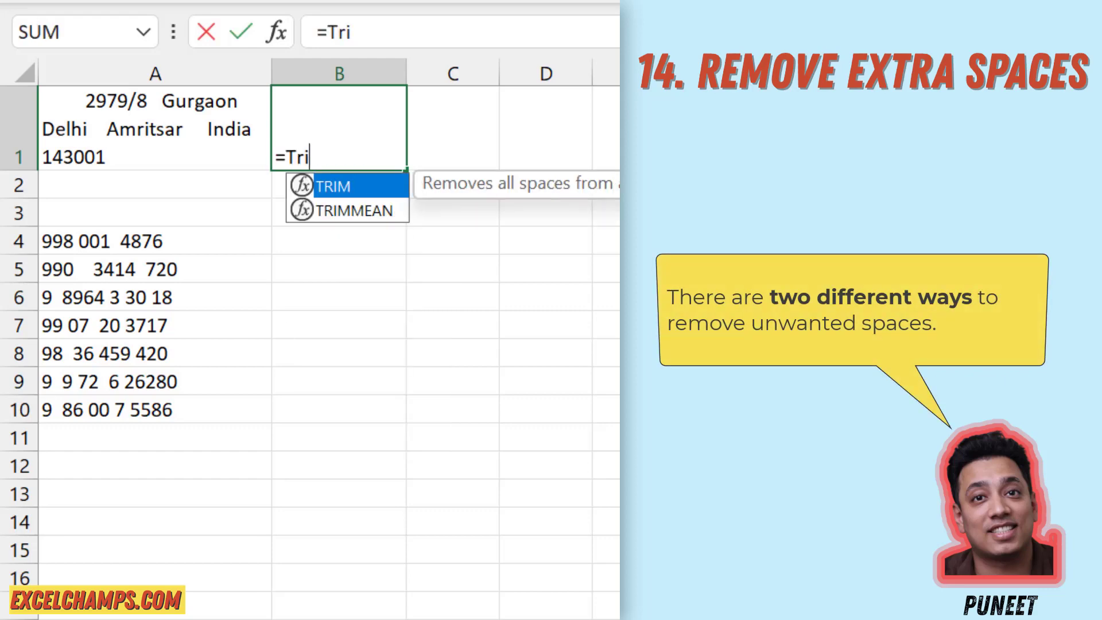
key("Tab")
key("Left")
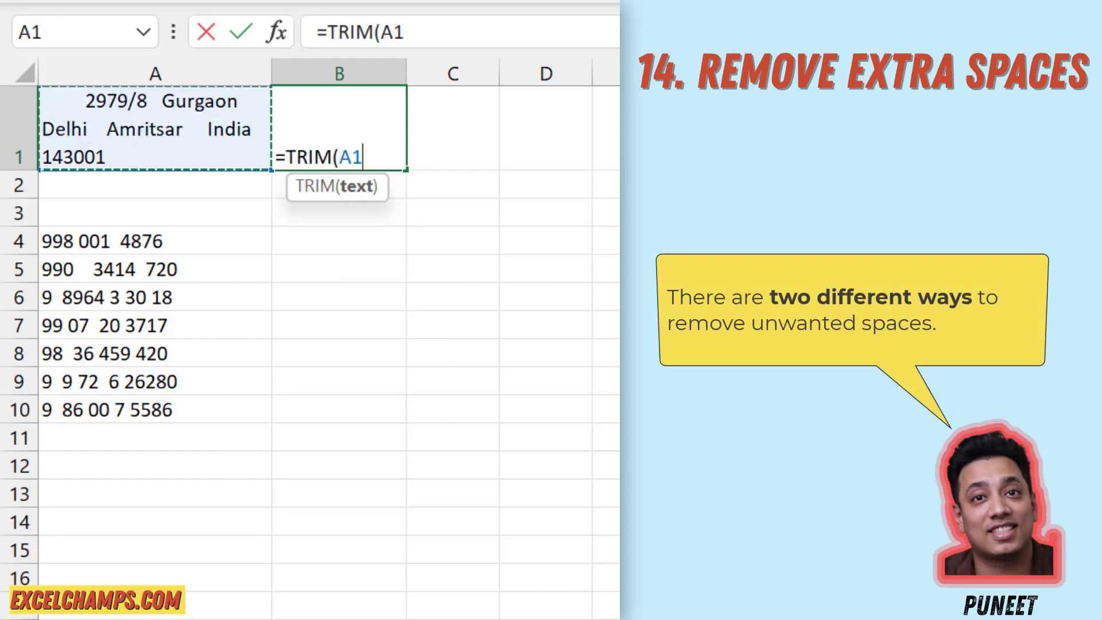
type(")")
key("Return")
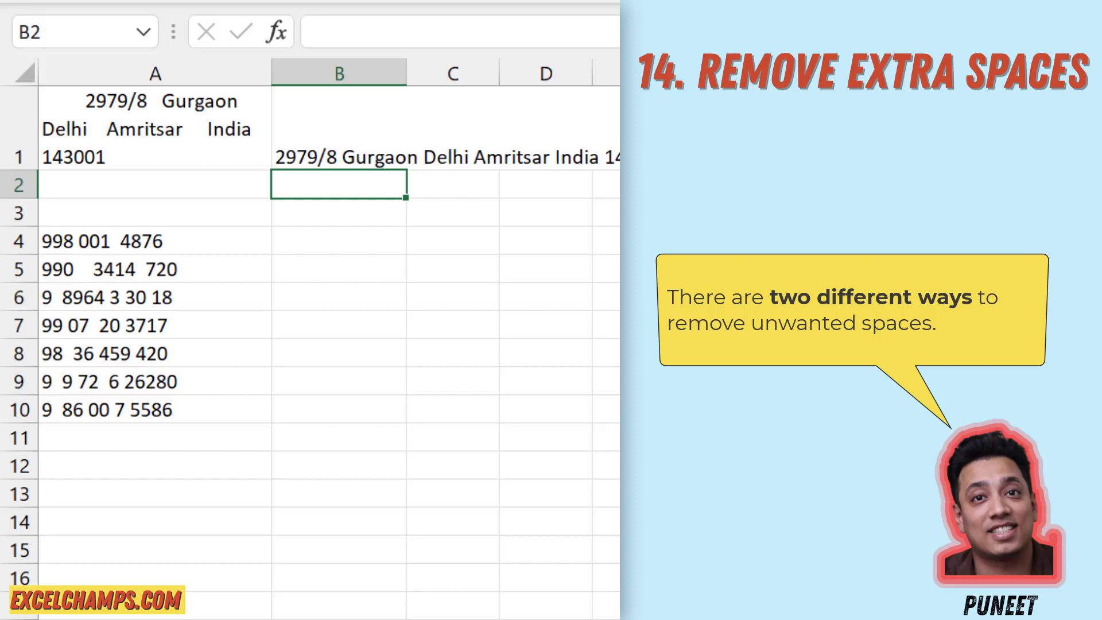
Enter =TRIM(A4) in cell B4 to clean the extra spaces from the first spaced-out number
key("Down")
key("Down")
key("Down")
key("Up")
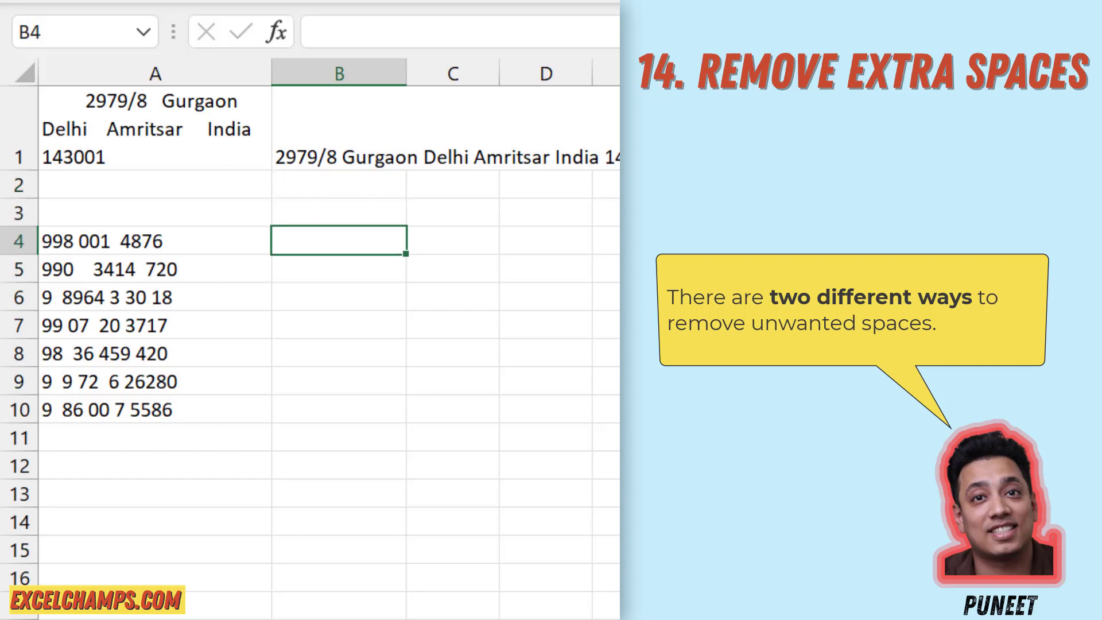
type("=Tr")
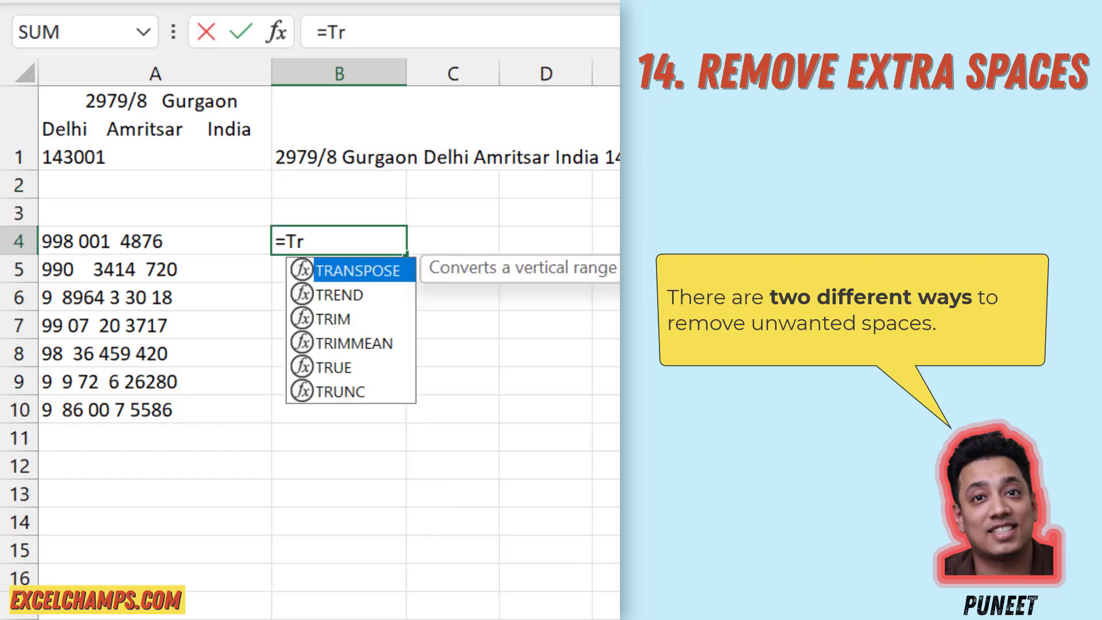
key("Down")
key("Down")
key("Tab")
key("Left")
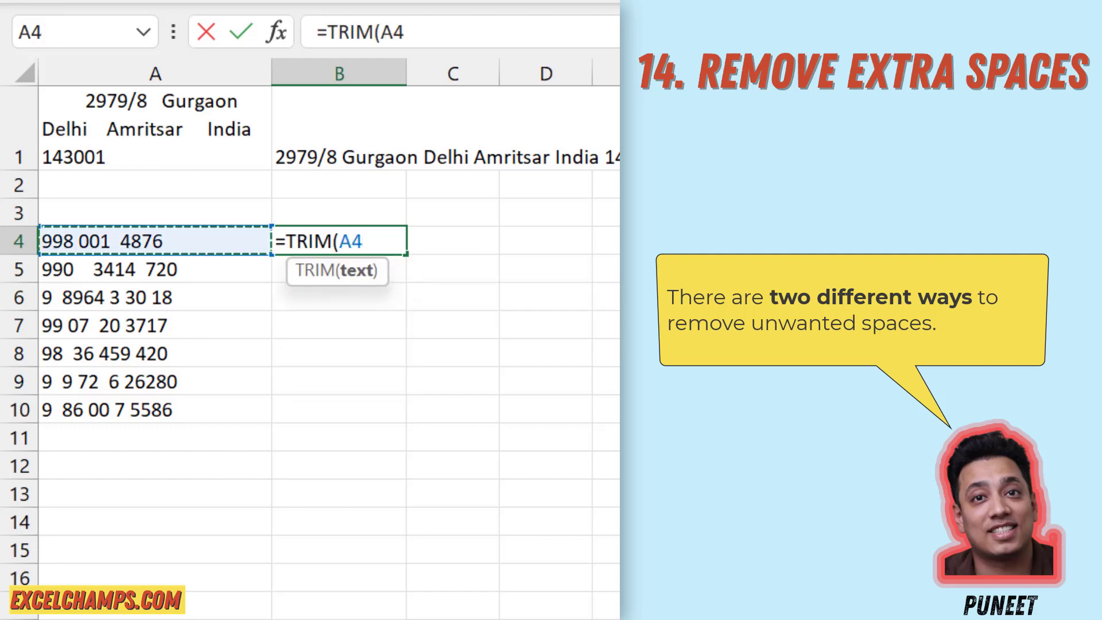
type(")")
key("Return")
Fill the TRIM formula from B4 down to B10, alongside the numbers in column A
key("Left")
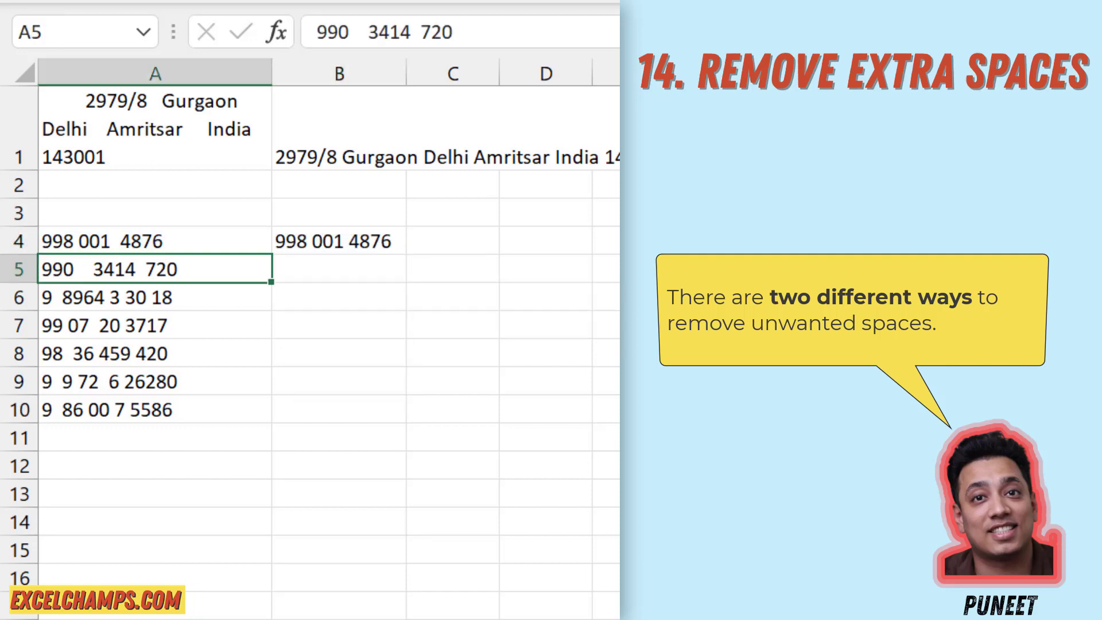
key("ctrl+Down")
key("Right")
key("ctrl+shift+Up")
key("ctrl+d")
key("Up")
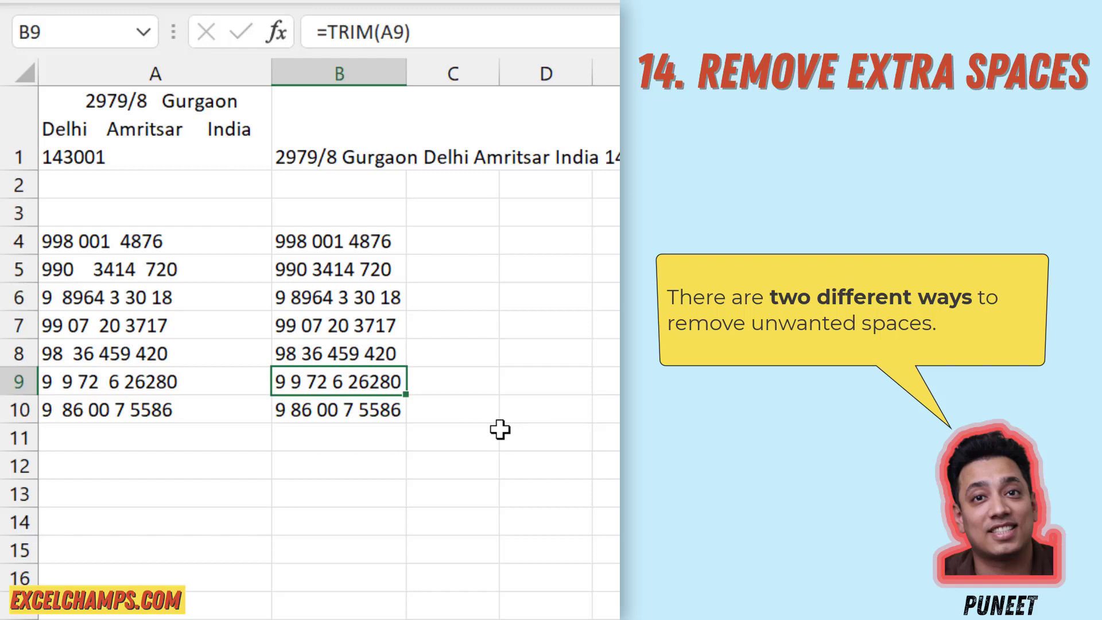
Clear the TRIM formulas from B4:B10
key("ctrl+Up")
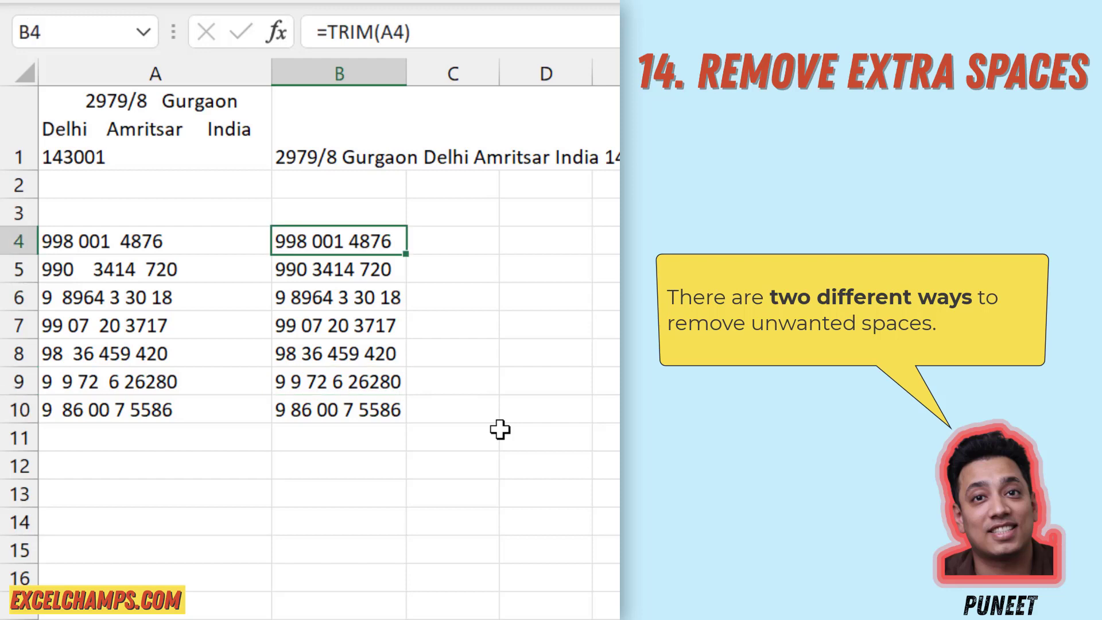
key("ctrl+shift+Down")
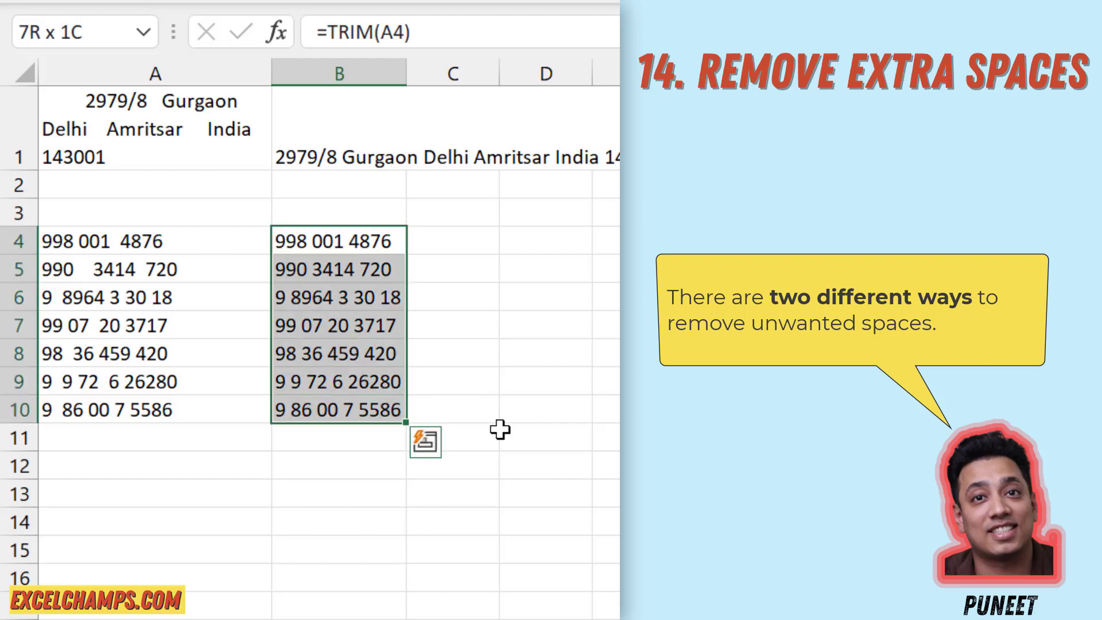
key("Delete")
key("Down")
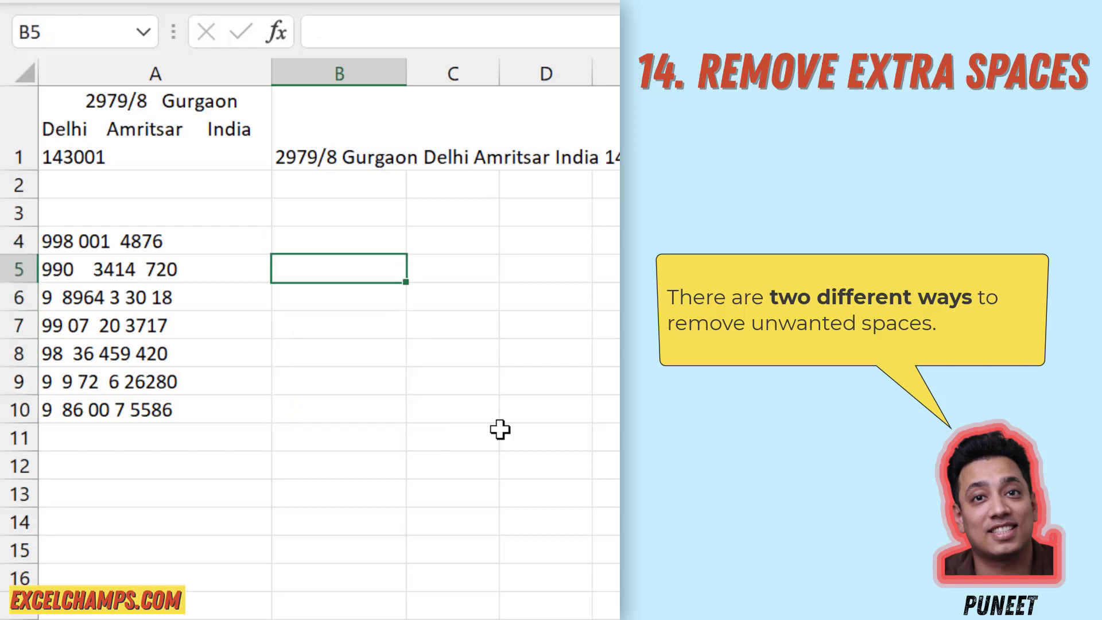
Enter =SUBSTITUTE(A4," ","") in cell B4 to remove every space from the number in A4
key("Up")
type("=Su")
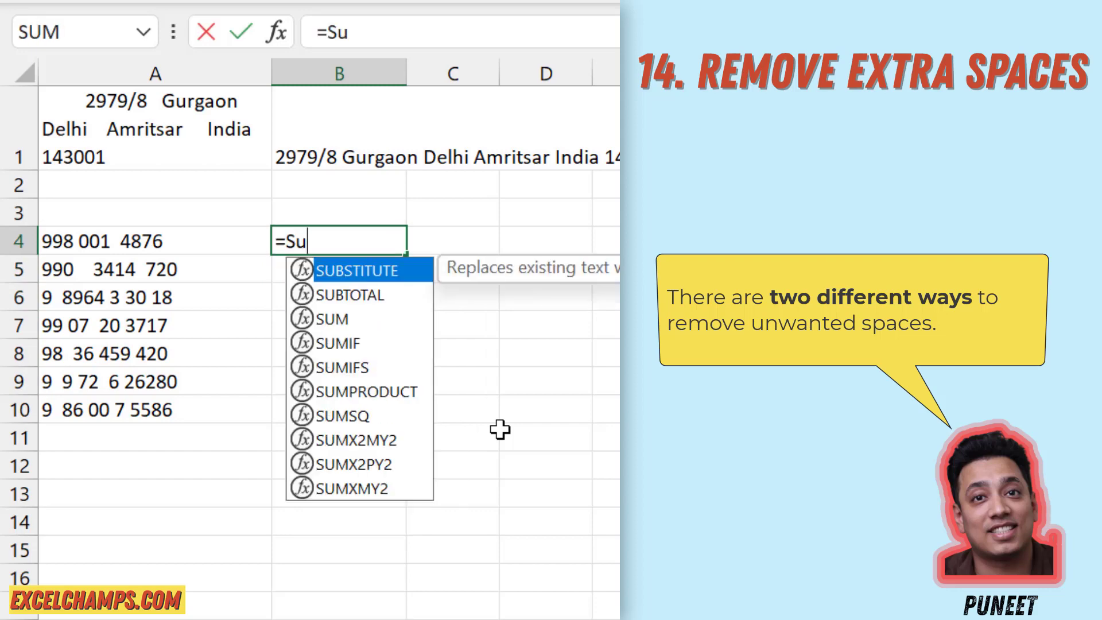
key("Tab")
key("Left")
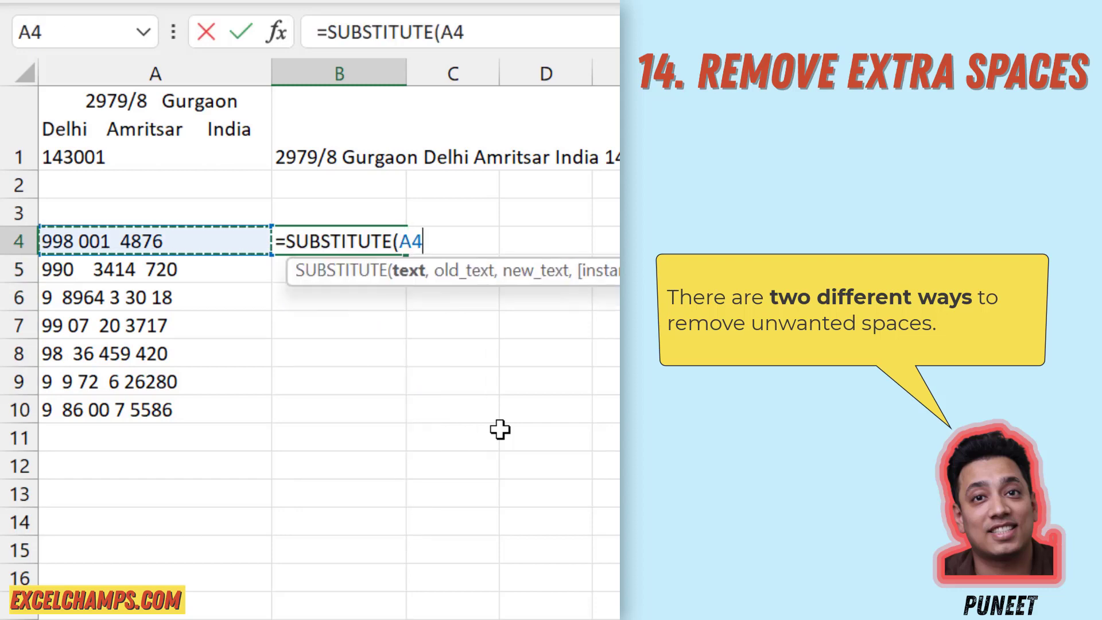
type(",")
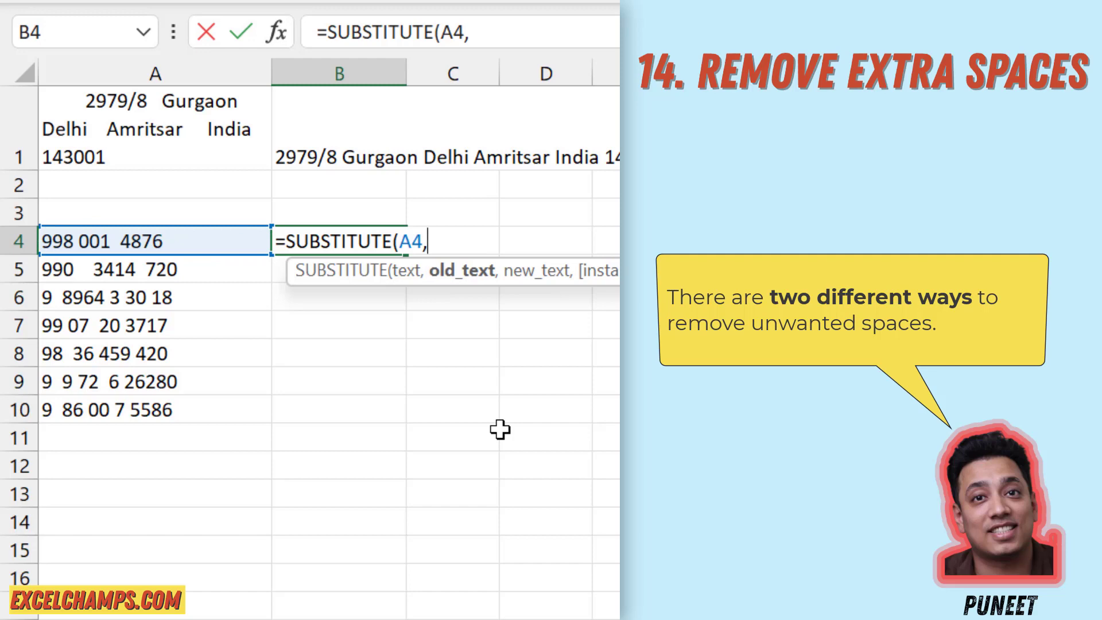
type("\" \"")
type(",")
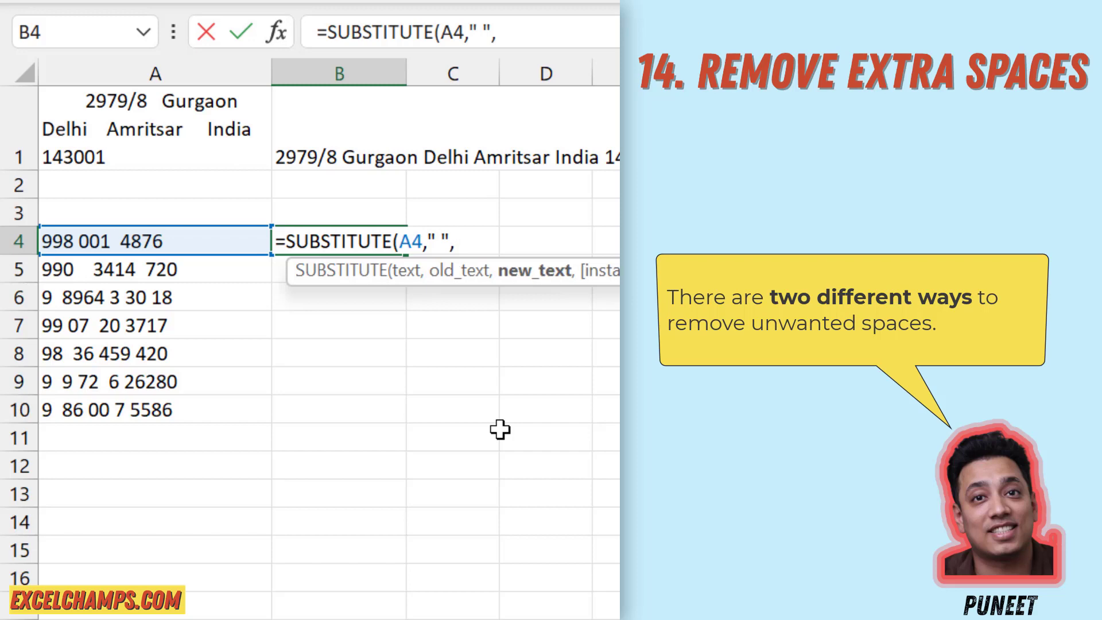
type("\"\")")
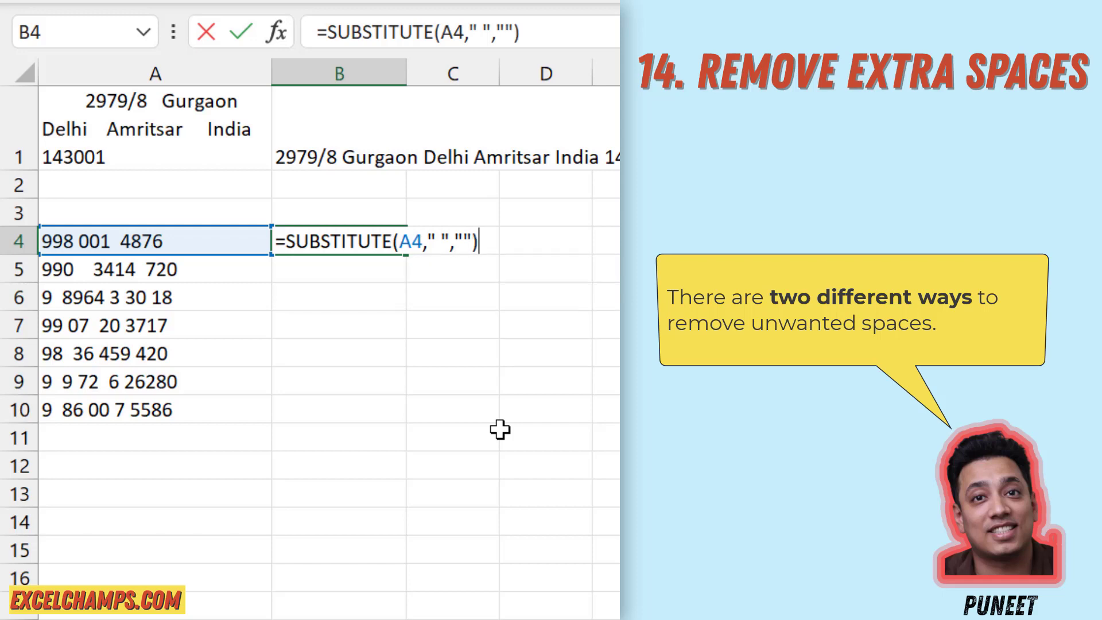
key("Return")
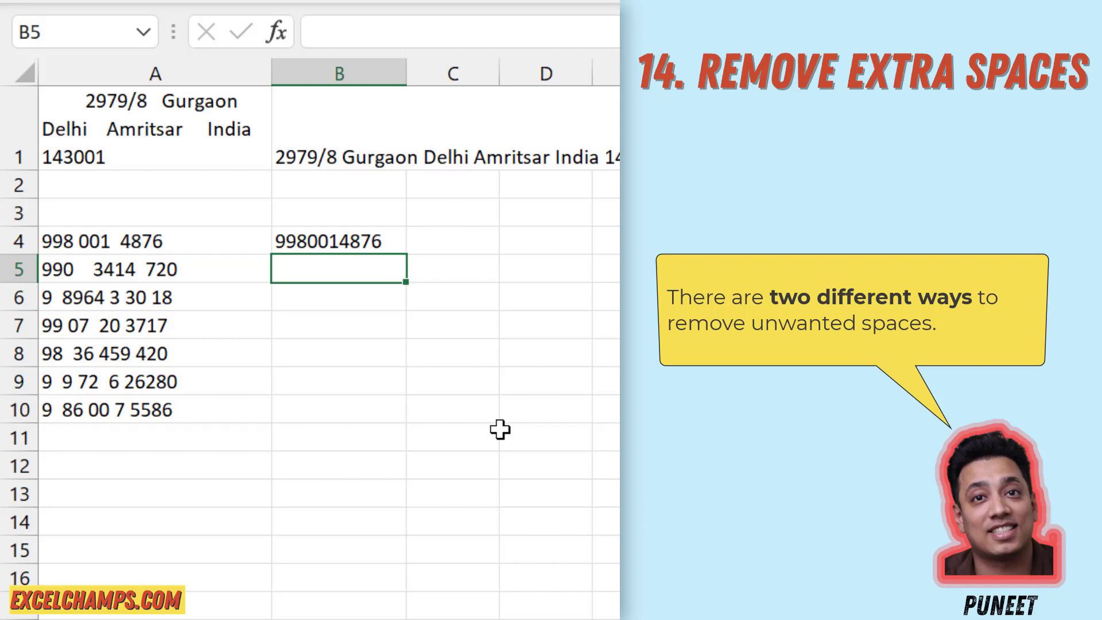
Enter =LEN(A4) in cell C4 to count the characters of the original spaced-out number
key("Left")
key("Right")
key("Up")
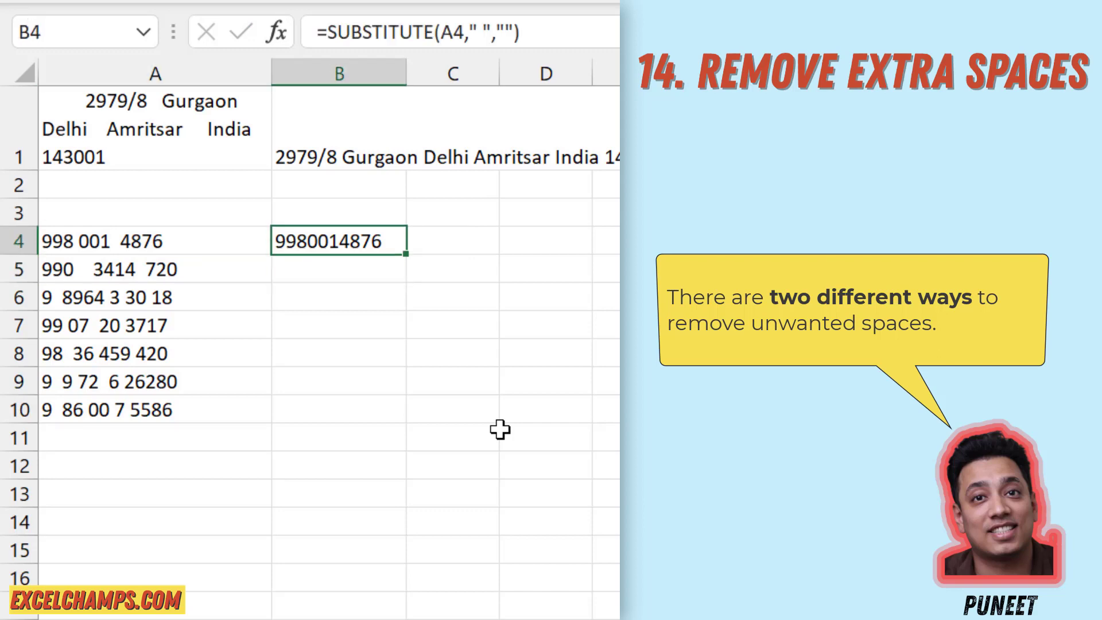
key("Right")
type("=Len")
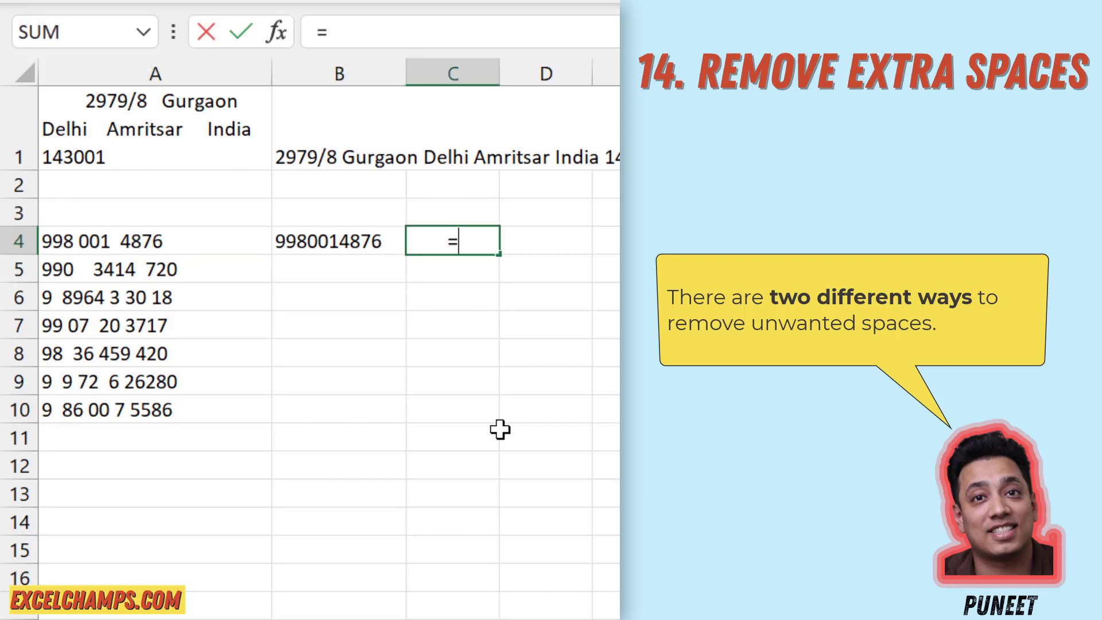
key("Tab")
key("Left")
key("Left")
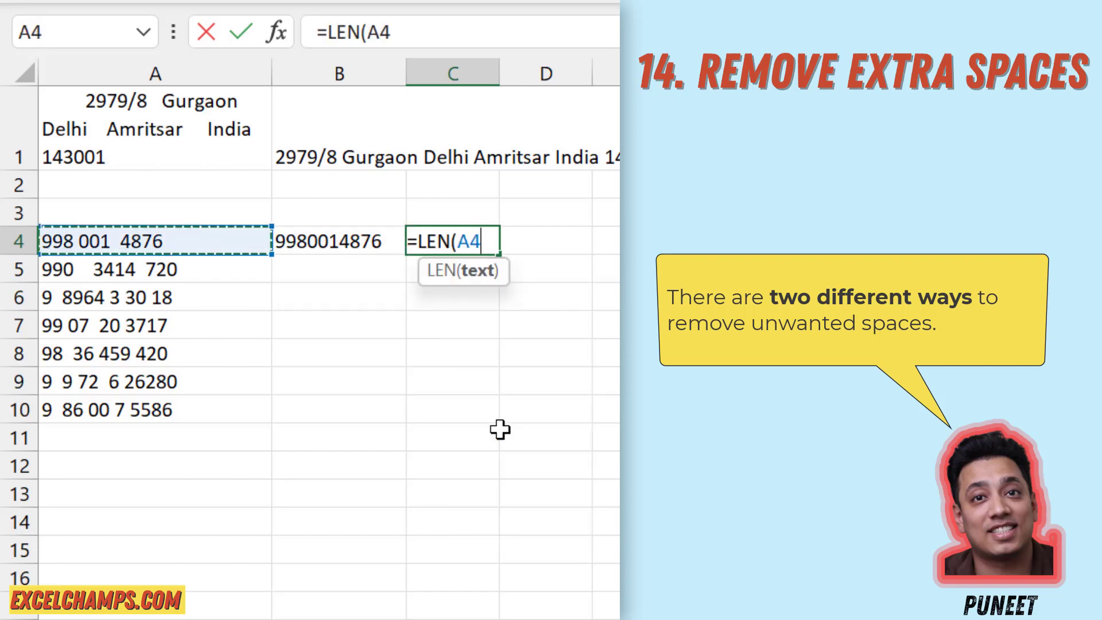
key("Return")
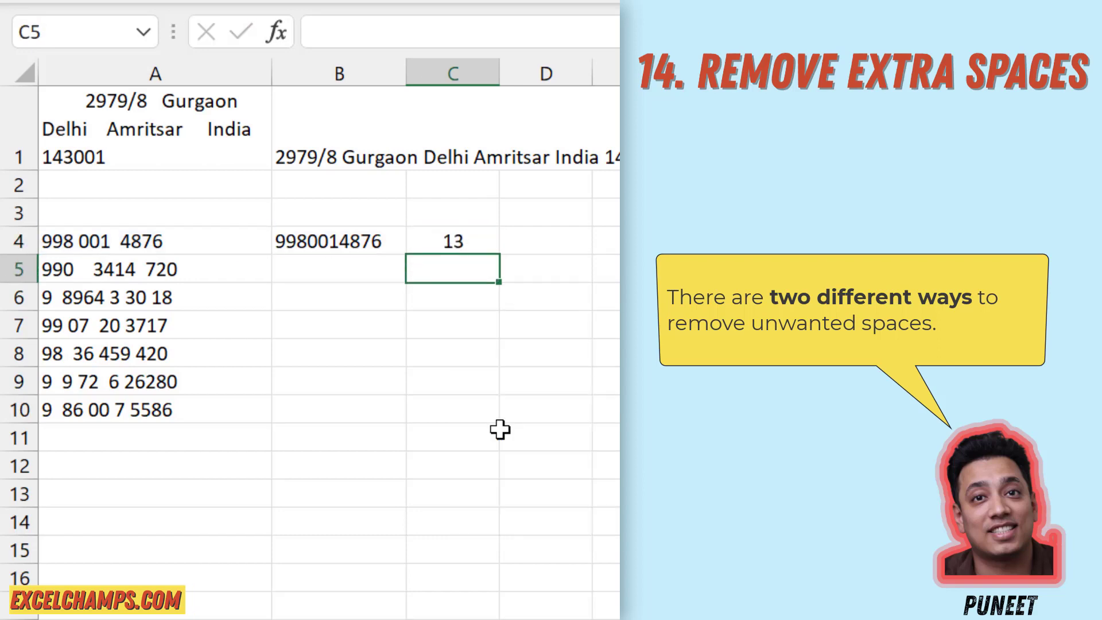
Replace the formula in C4 with =LEN(B4) to count the characters of the cleaned number
key("Up")
type("=")
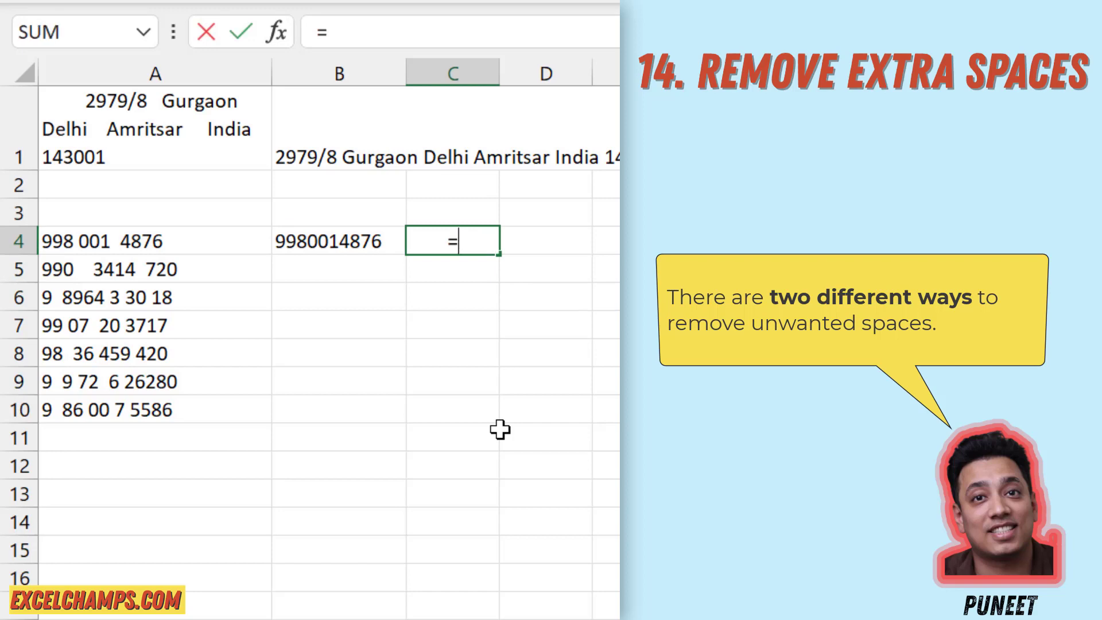
key("Left")
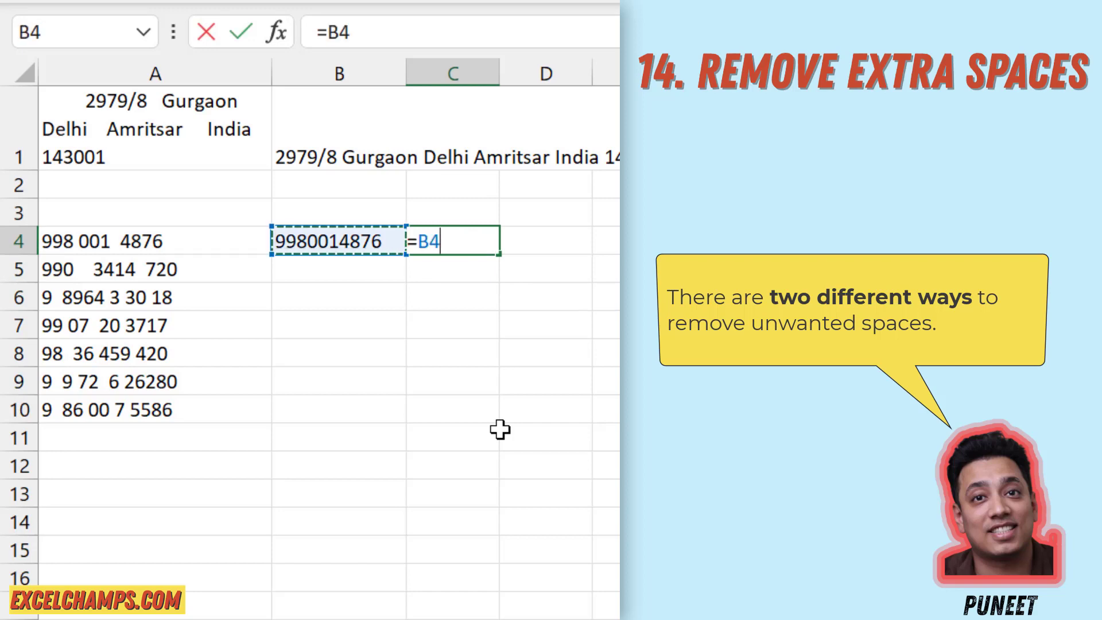
key("BackSpace")
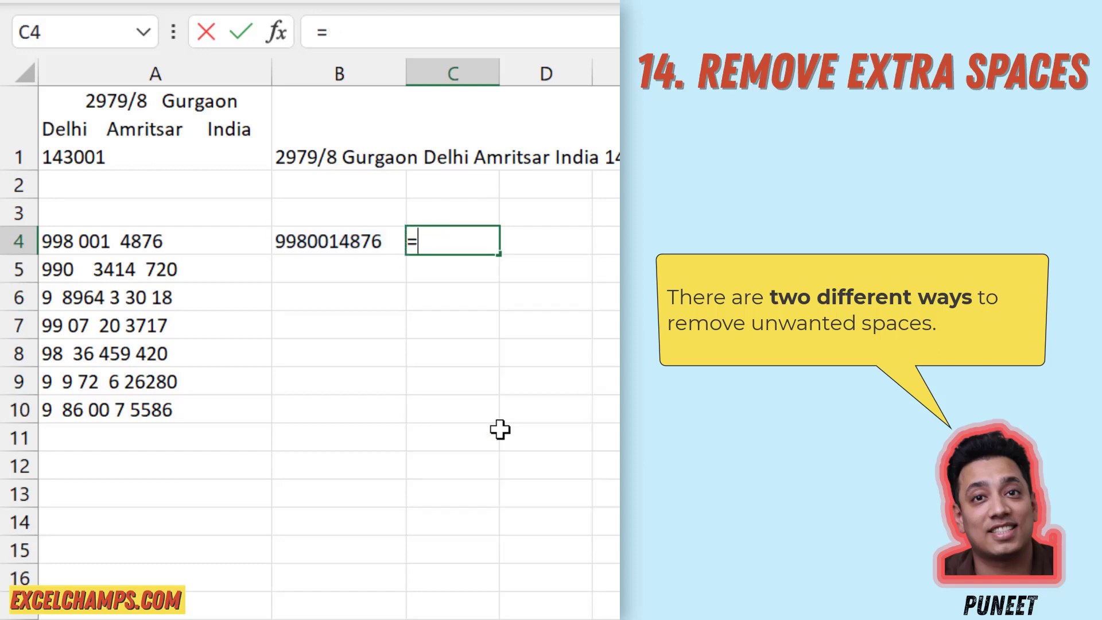
type("Len")
key("Tab")
type(")")
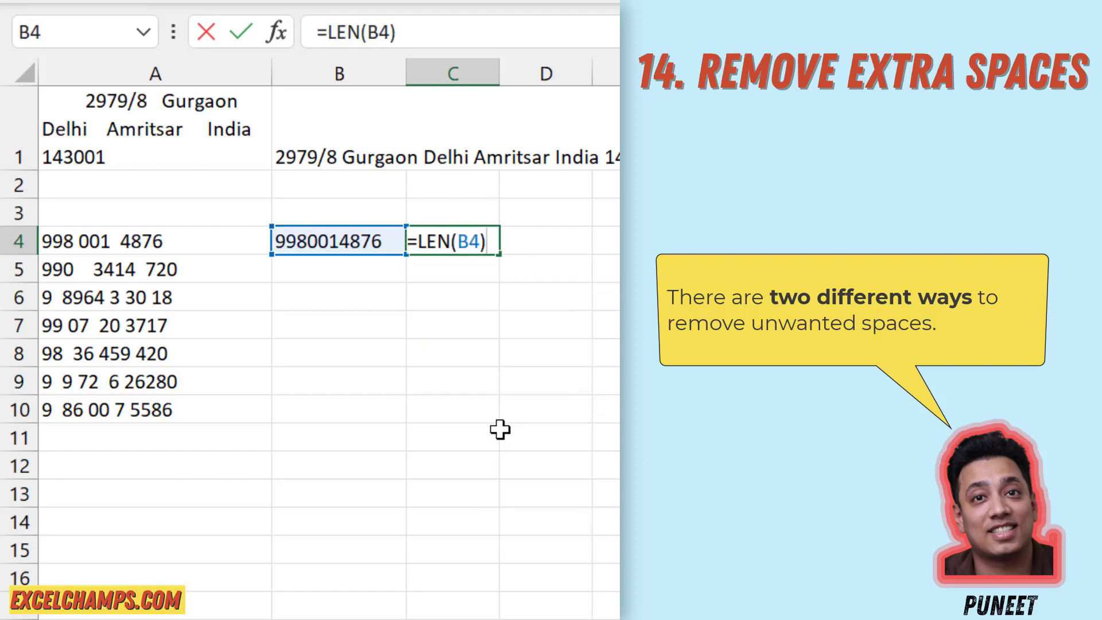
key("Return")
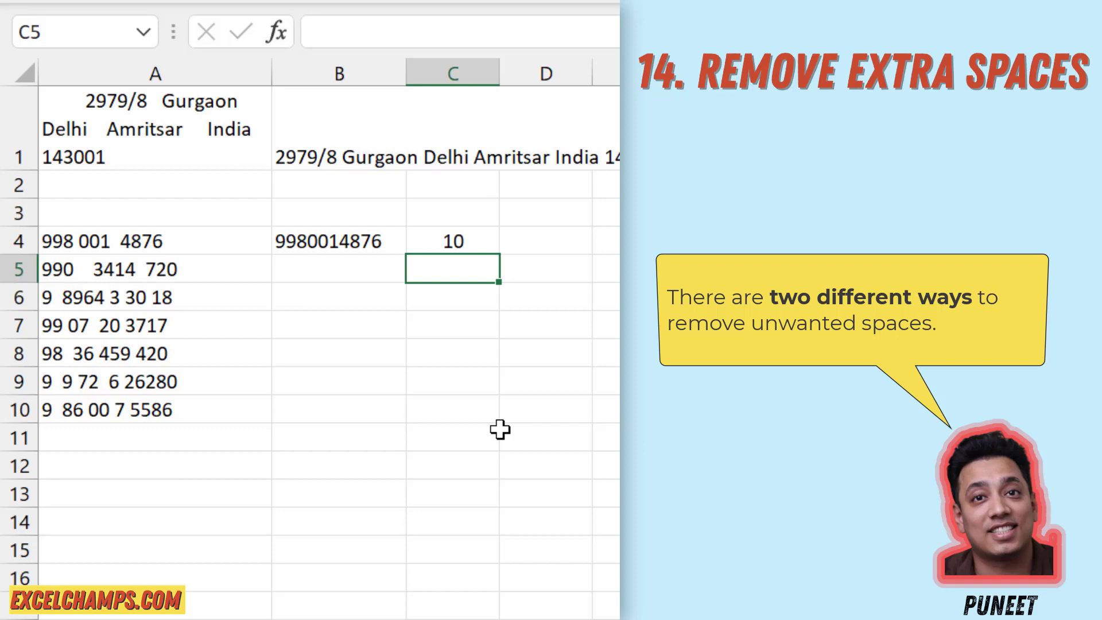
Fill the SUBSTITUTE formula in B4 down to B10 and the LEN formula in C4 down to C10
key("Up")
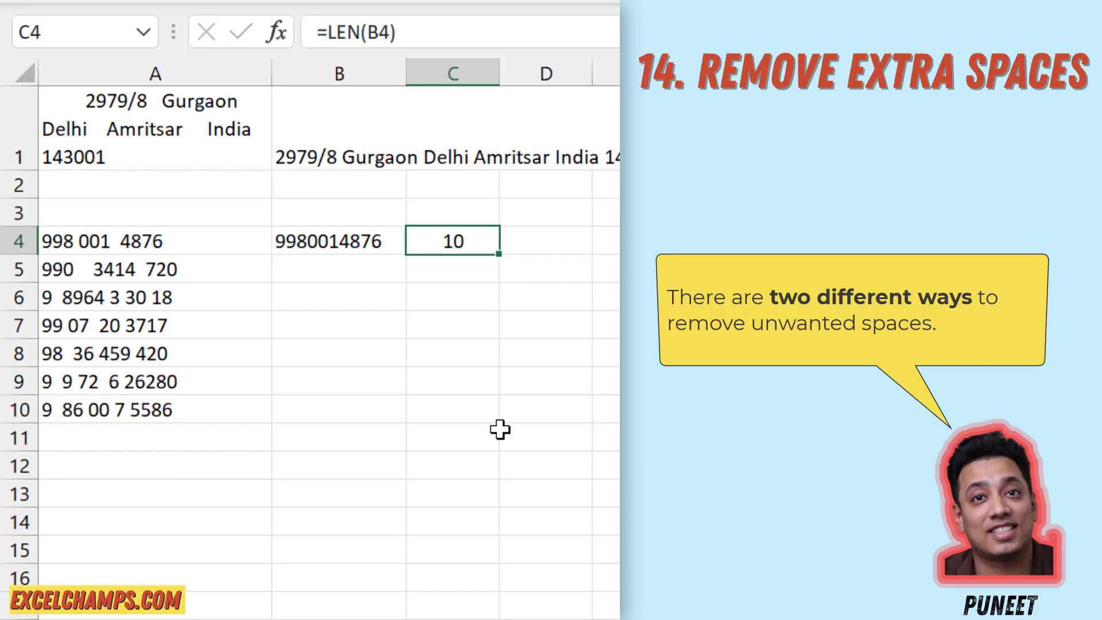
key("Left")
key("Left")
key("Right")
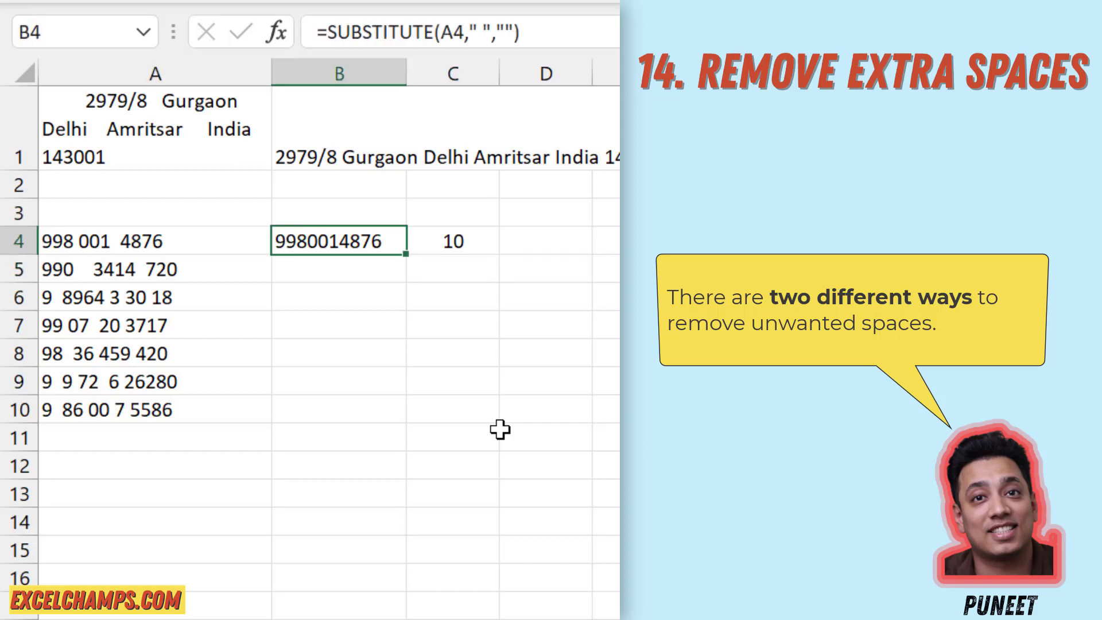
left_click_drag(406, 253, 473, 247)
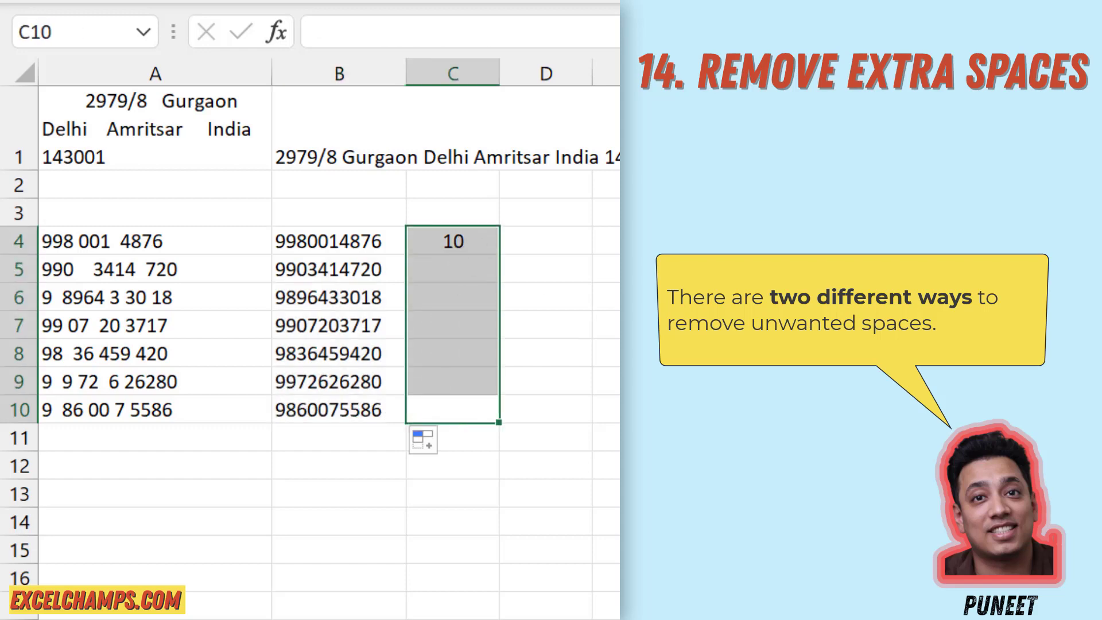
key("ctrl+d")
left_click(917, 438)
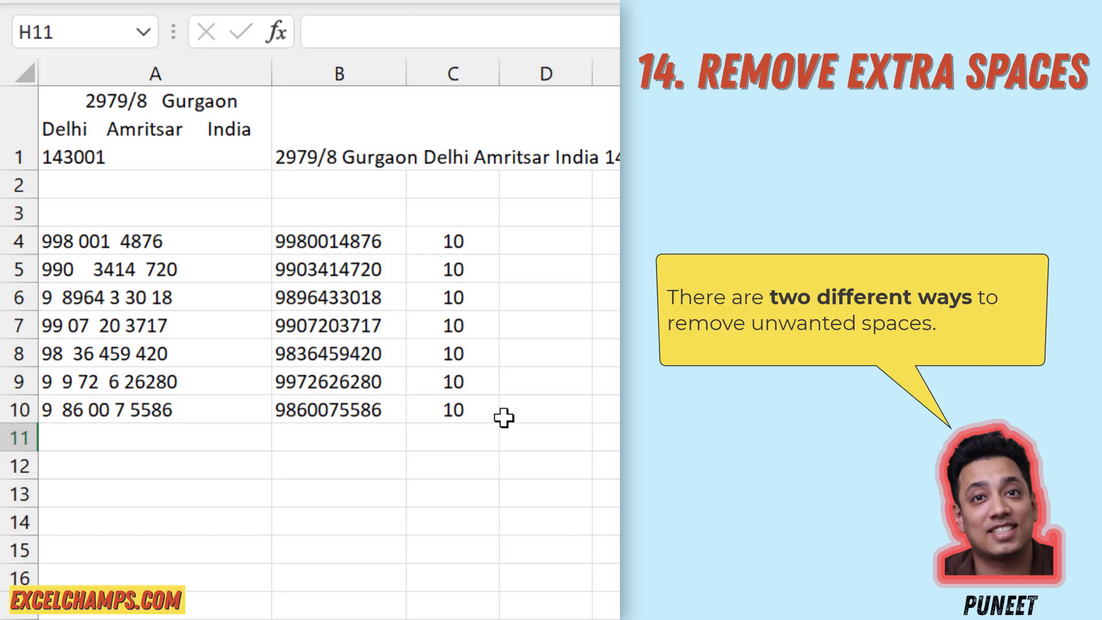
left_click(345, 496)
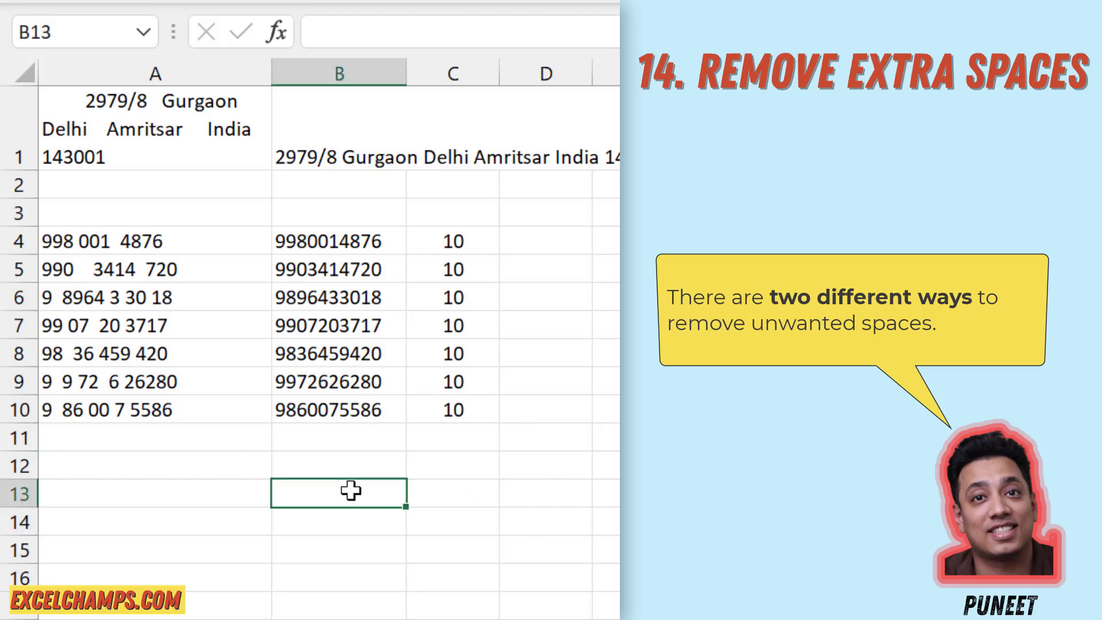
type("=Cl")
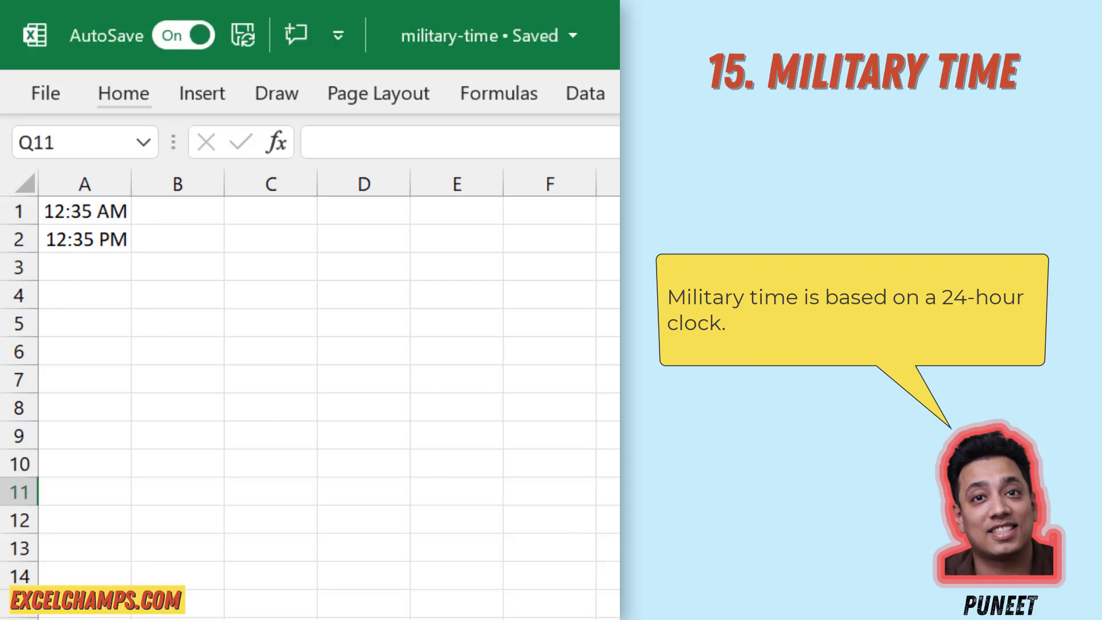
Enter =TEXT(A1,"HHMM") in cell B1 to convert the time in A1 to military time
left_click(177, 209)
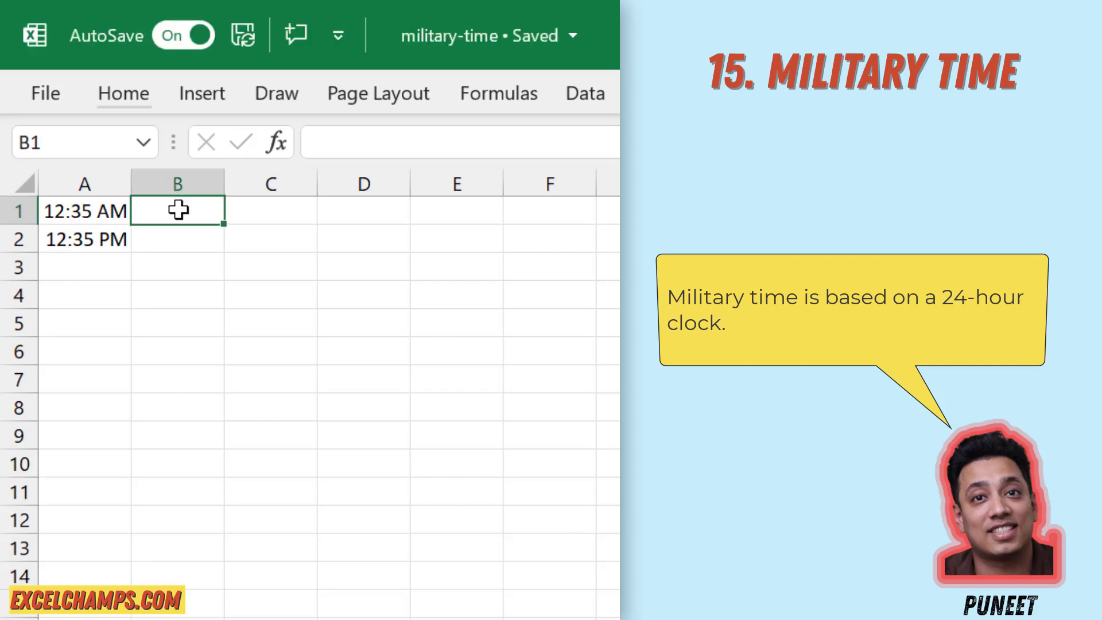
type("=Text")
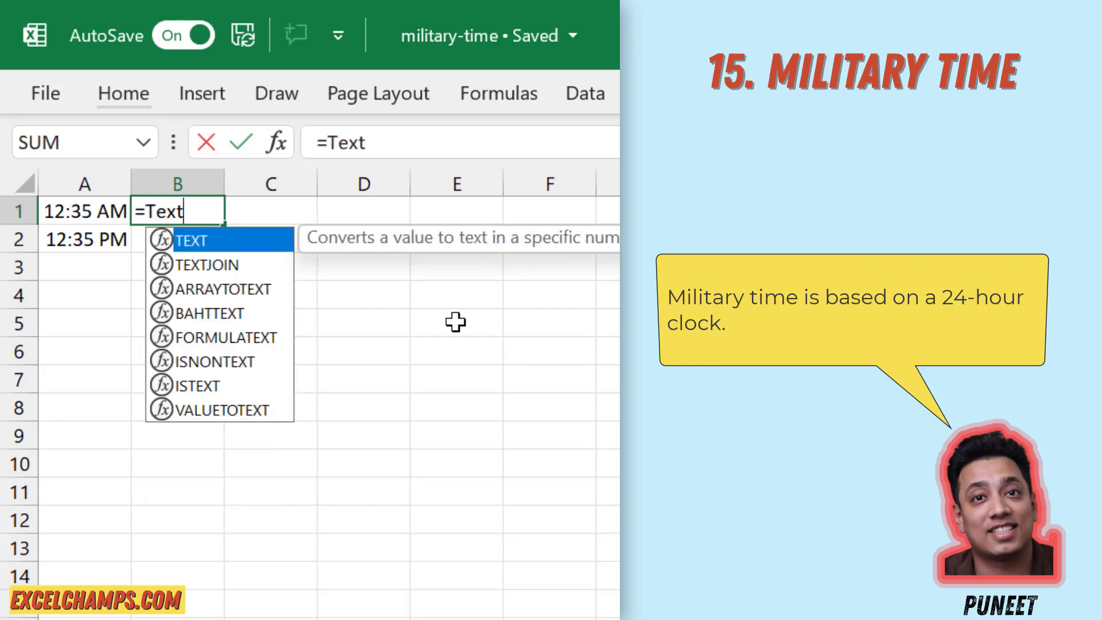
key("Tab")
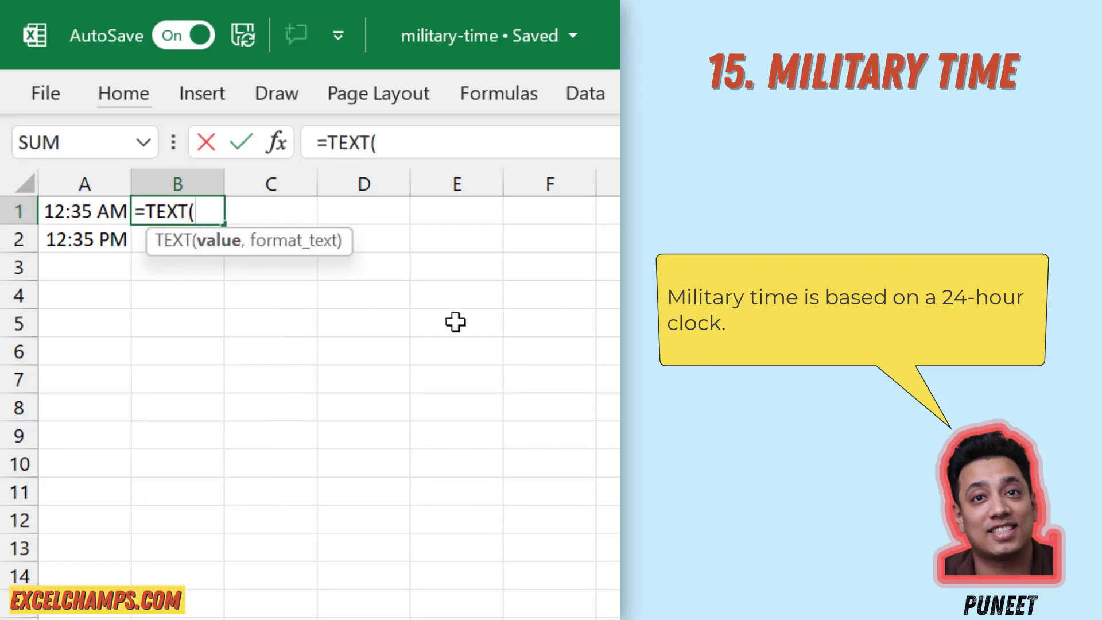
key("Left")
type(",")
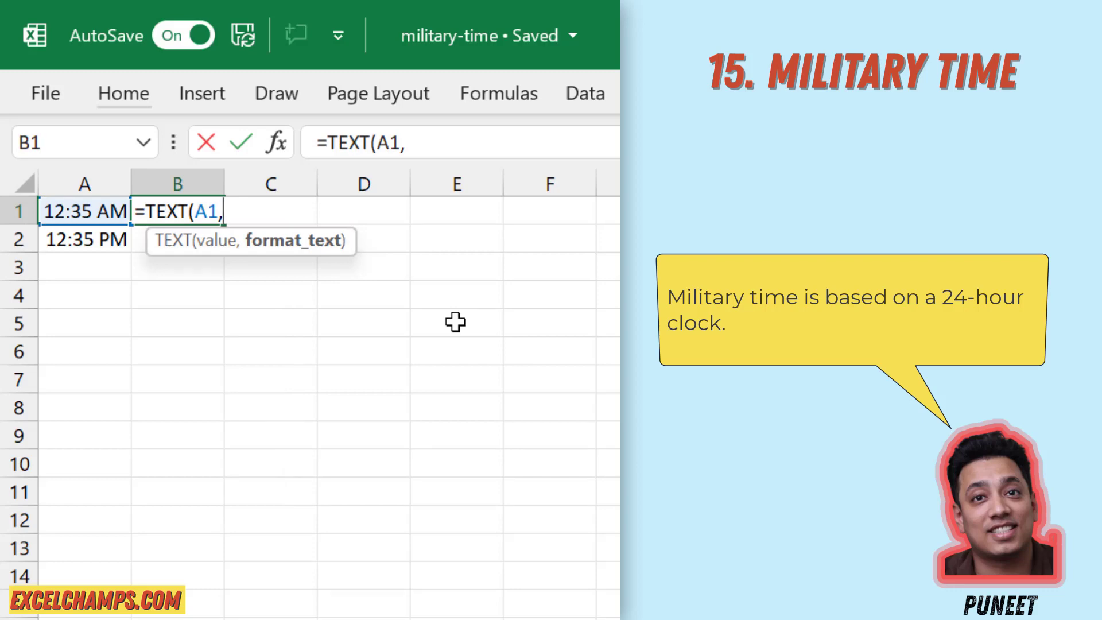
type("\"HHMM\"")
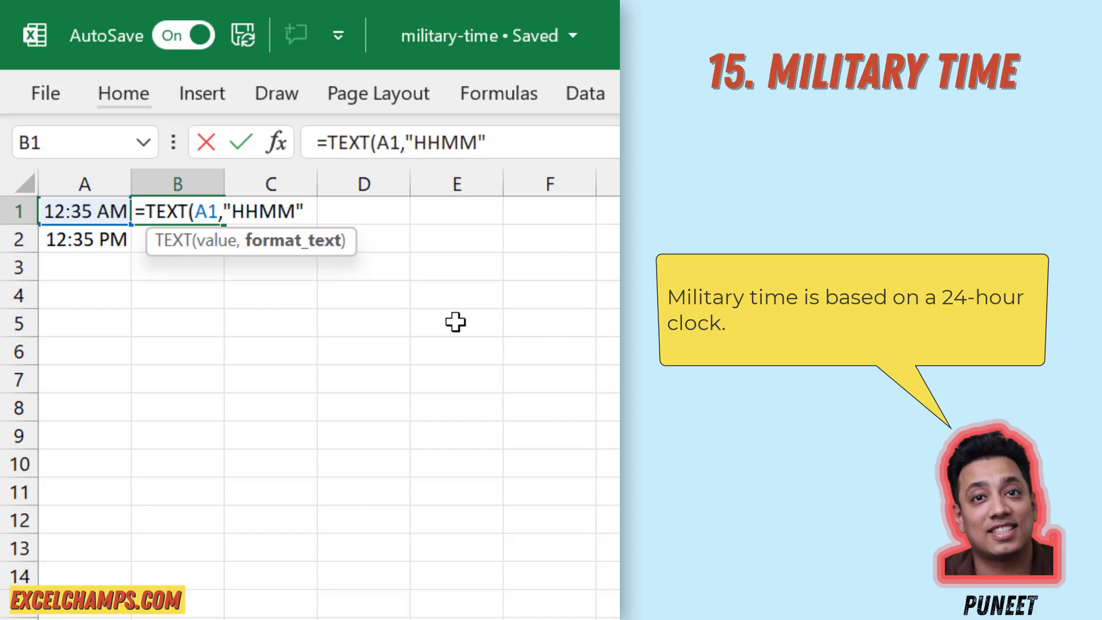
type(")")
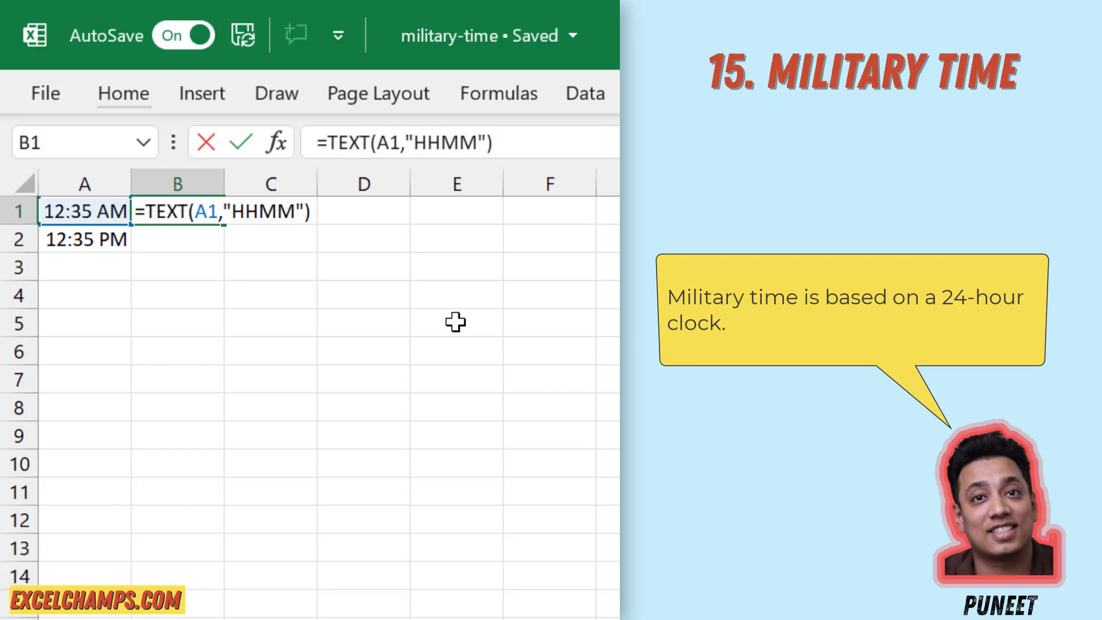
key("Return")
key("Up")
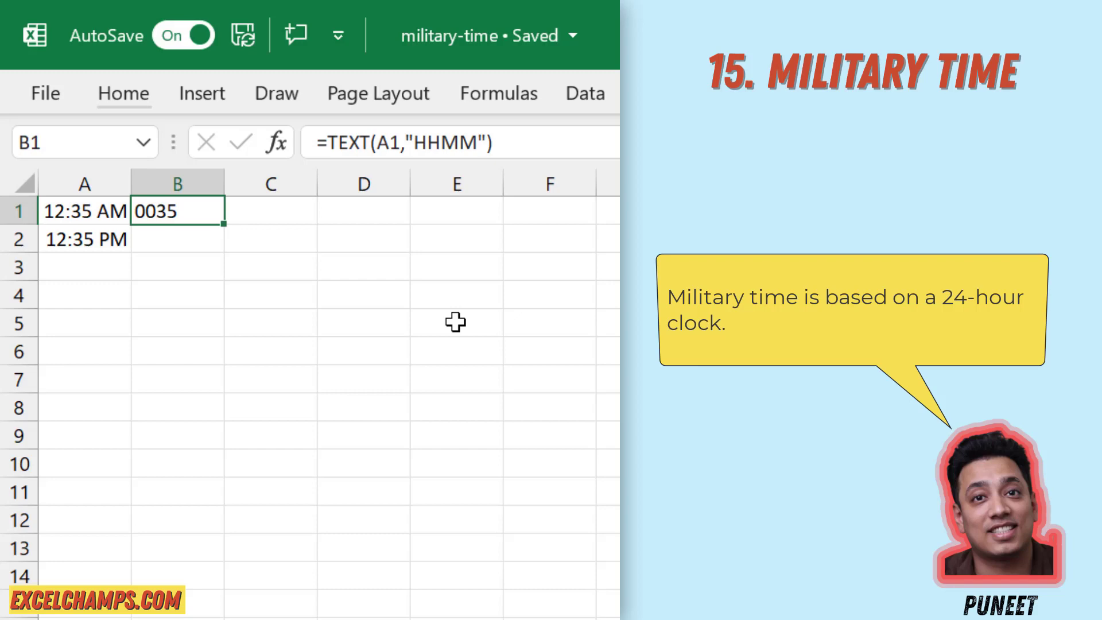
Fill the TEXT formula from B1 down to B2 to convert the time in A2 to military time
key("Down")
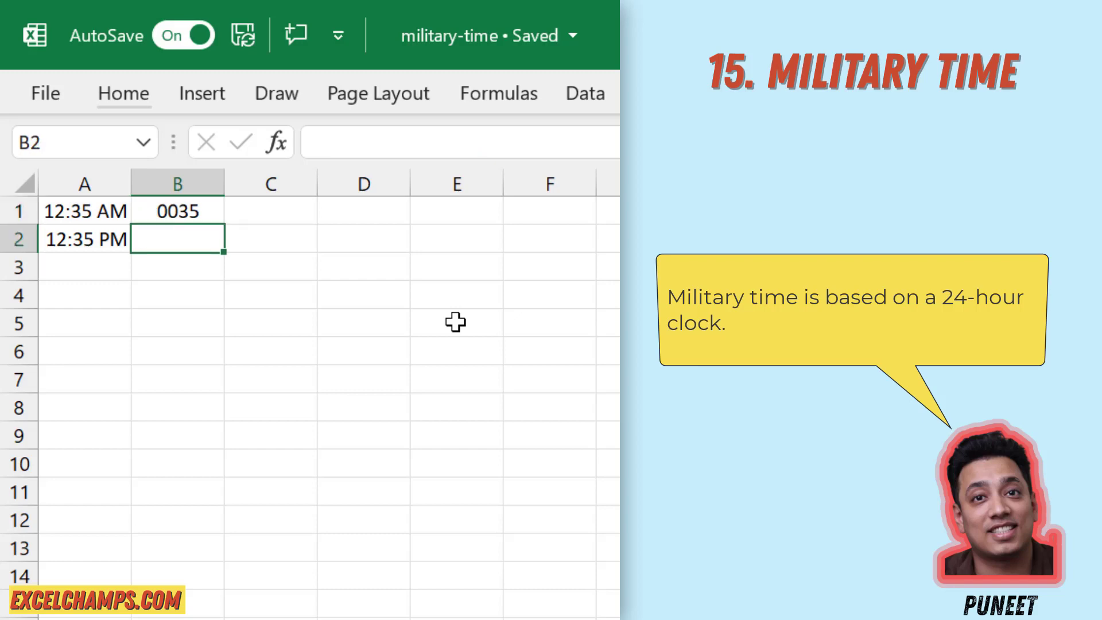
key("ctrl+d")
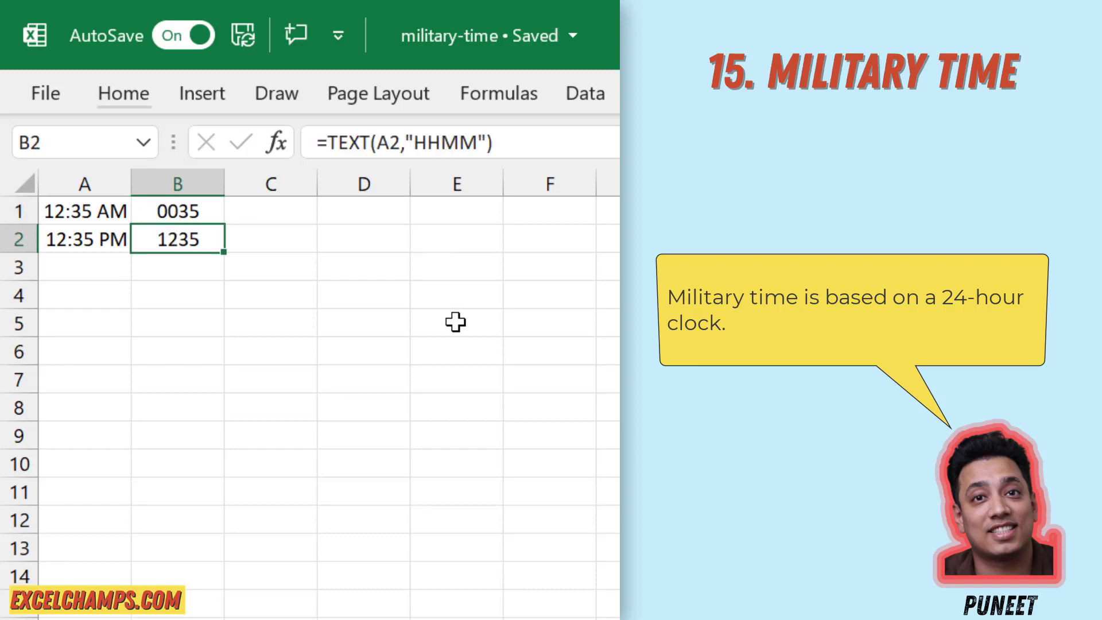
left_click(455, 322)
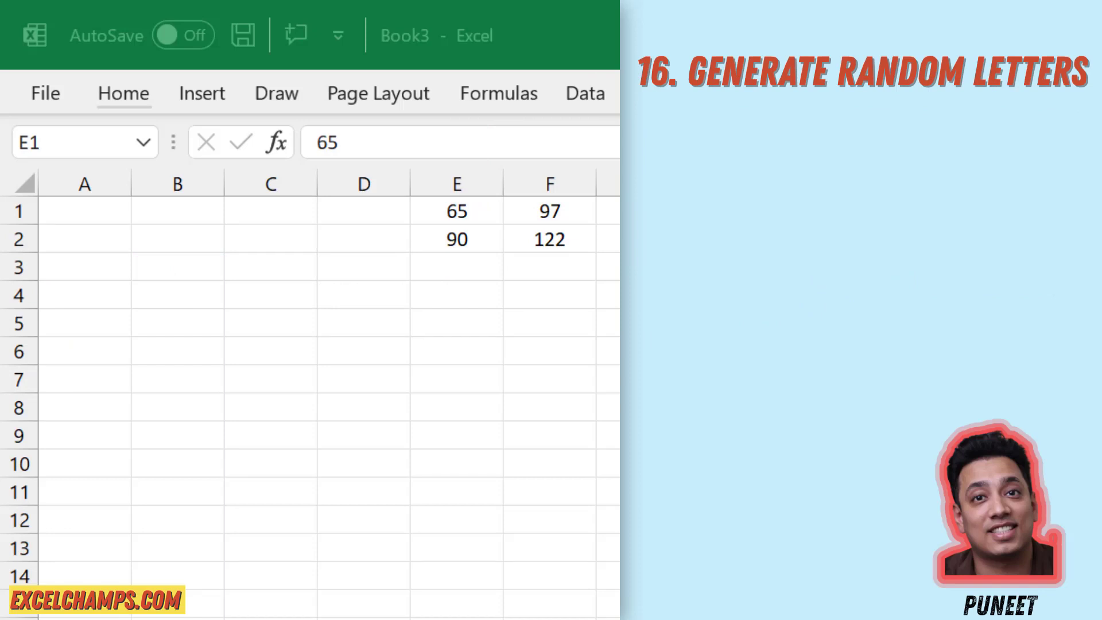
In the Book3 workbook, enter =CHAR(65) in cell A1 to return the character for code 65
left_click(105, 208)
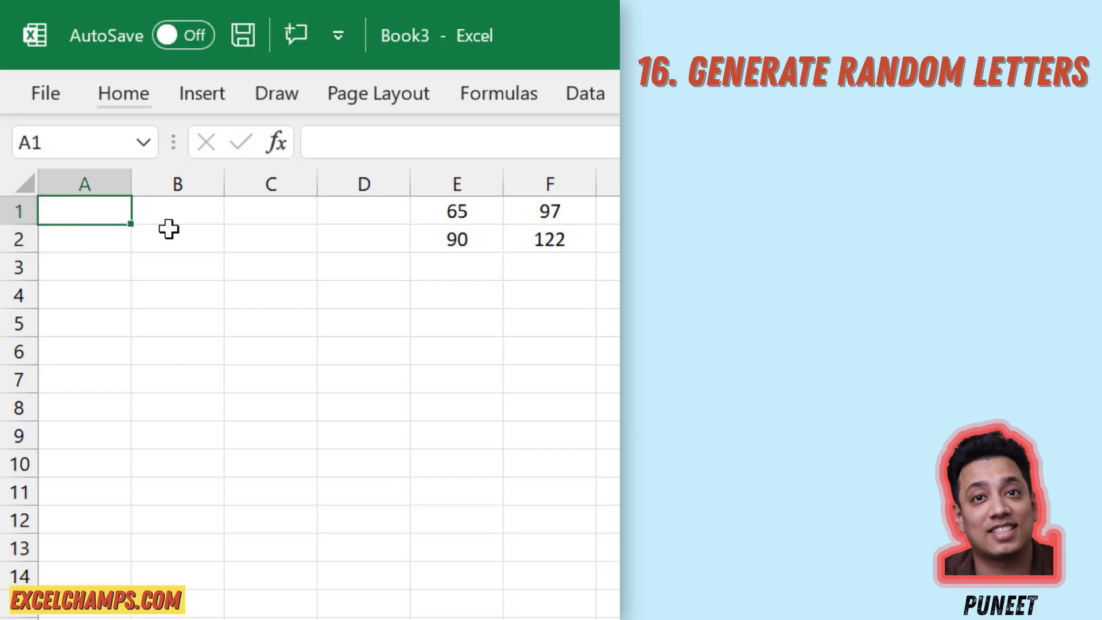
type("=CHar")
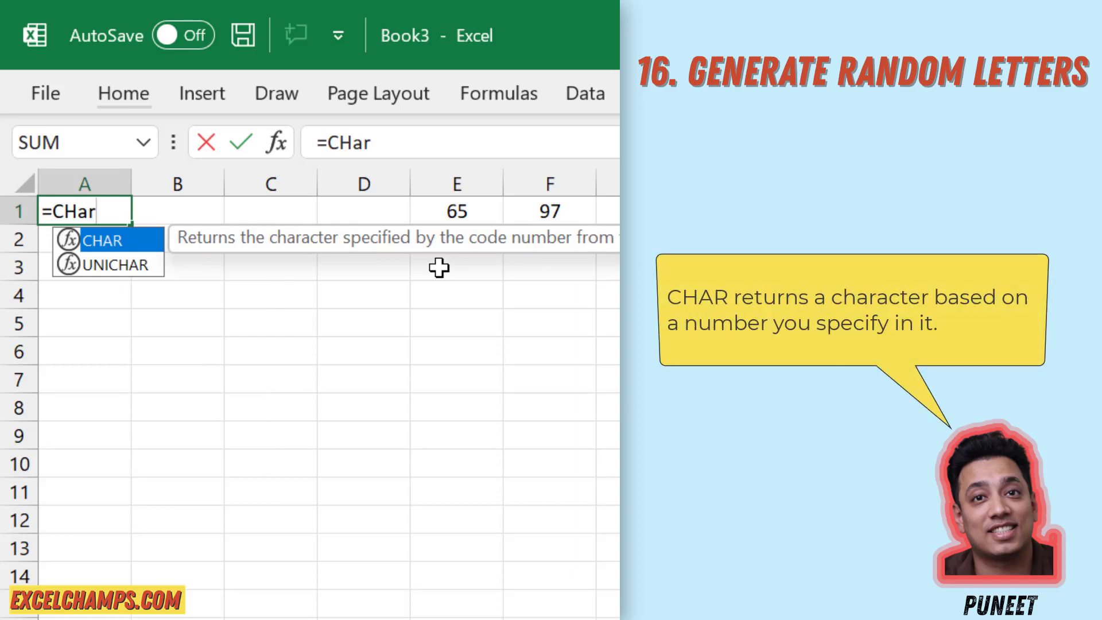
key("Tab")
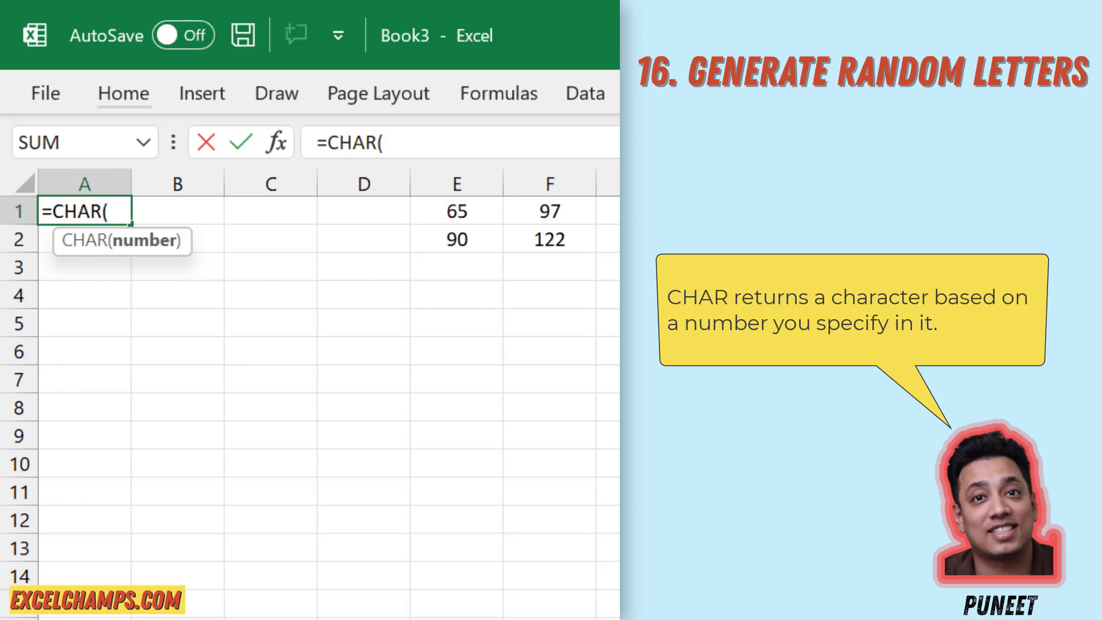
type("65)")
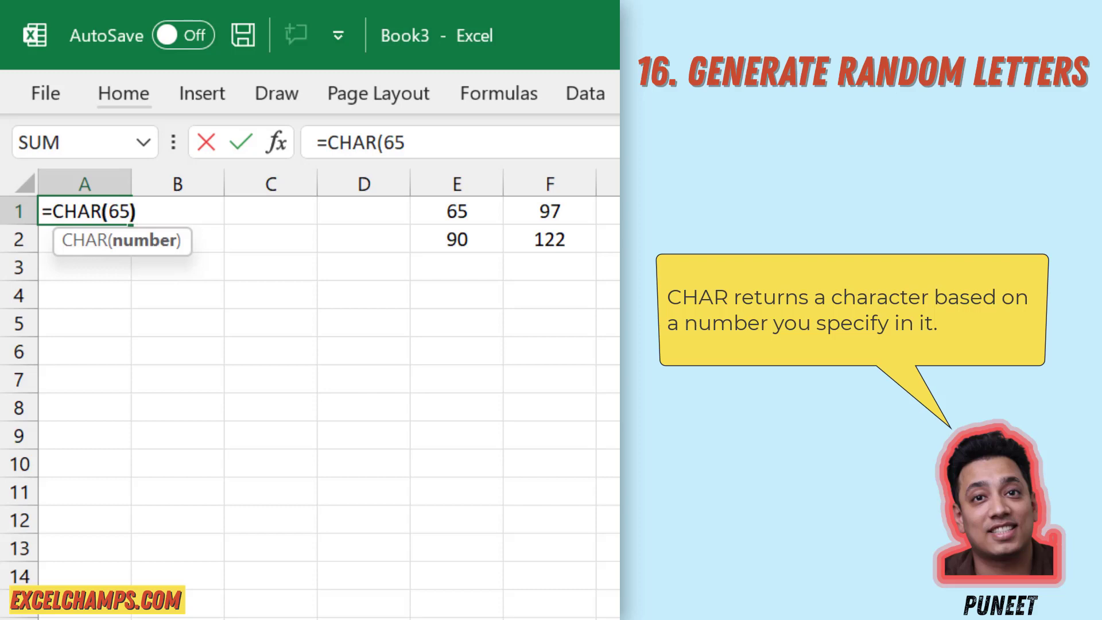
key("Return")
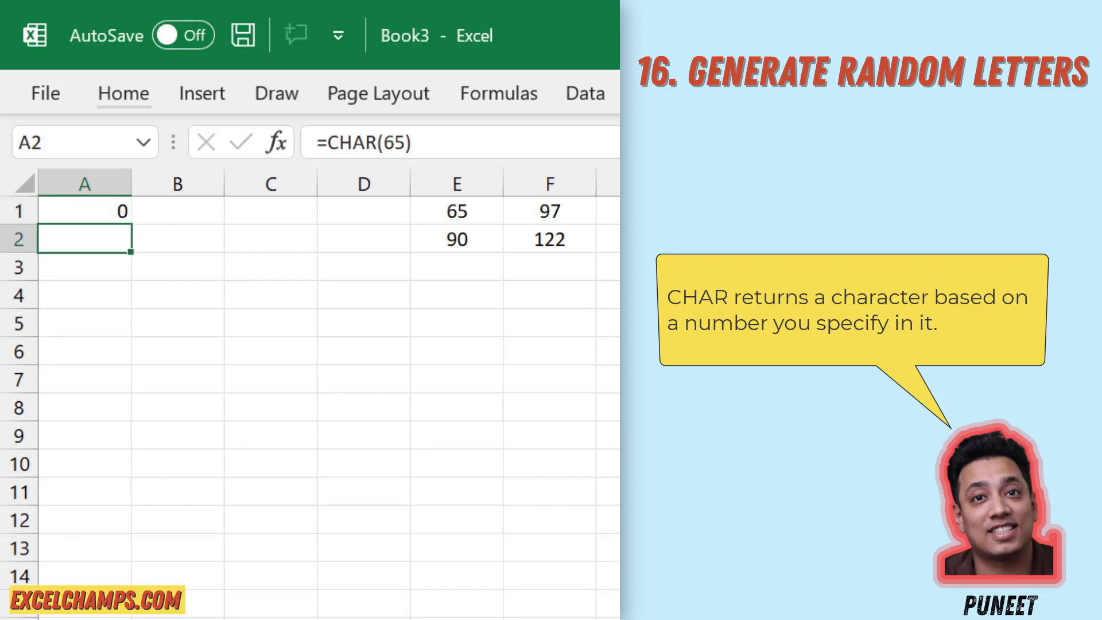
Replace the formula in cell A1 with =CHAR(97) to return the character for code 97
left_click(84, 211)
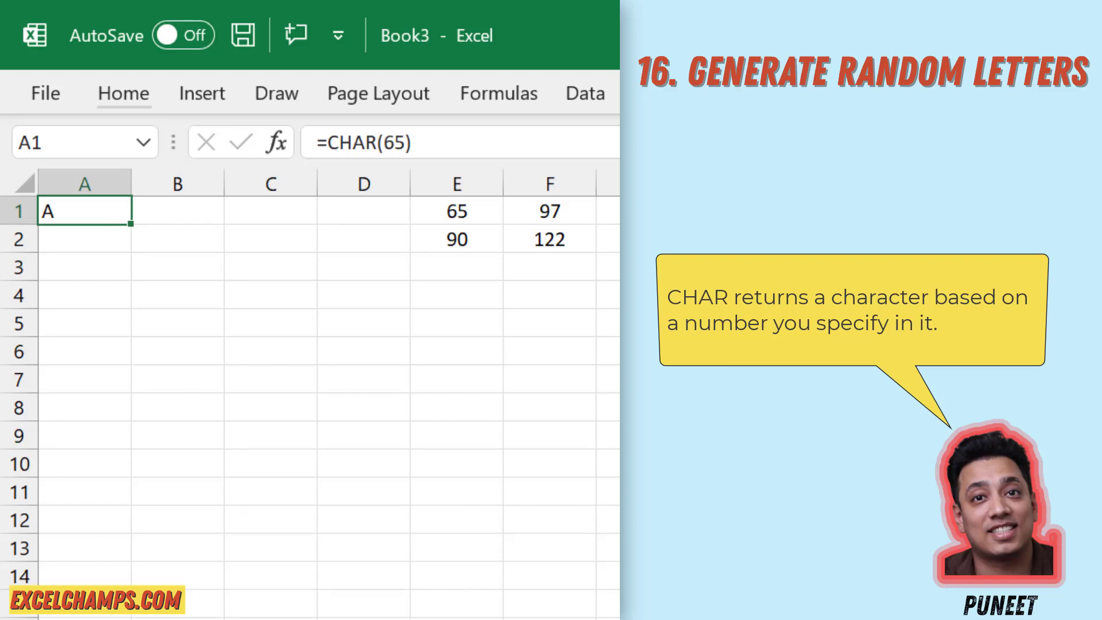
key("F2")
key("Left")
key("Left")
key("BackSpace")
key("BackSpace")
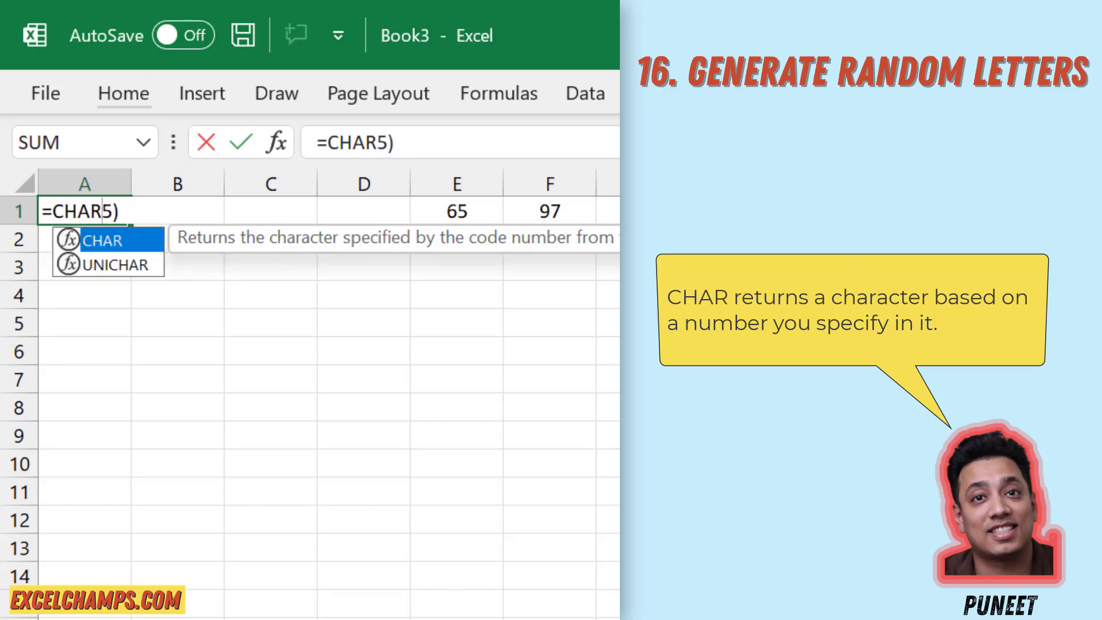
key("Delete")
key("BackSpace")
key("Right")
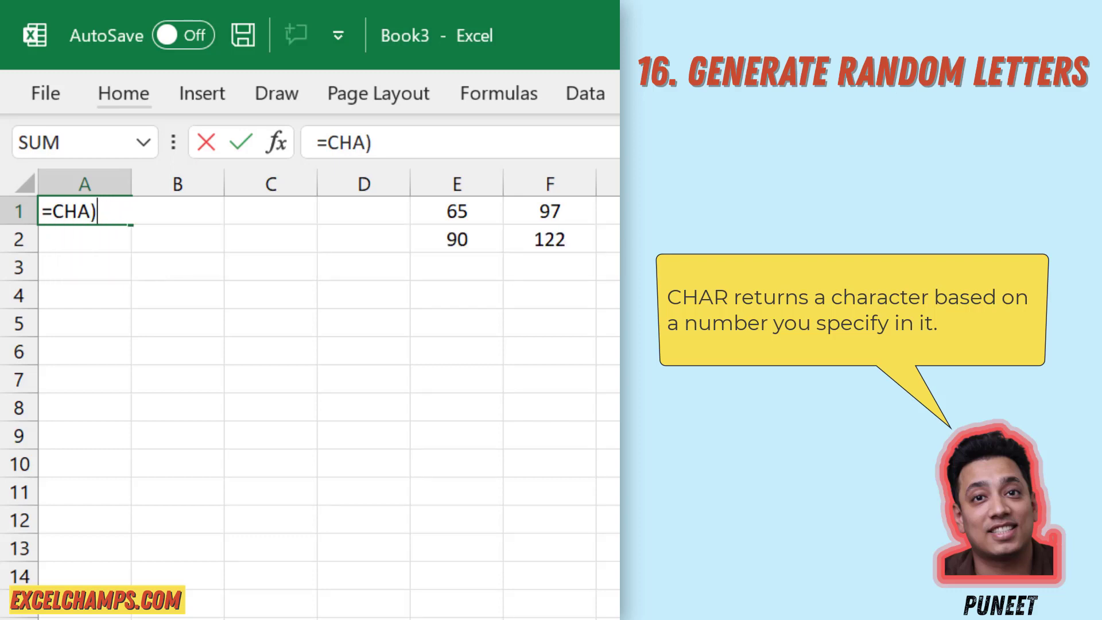
key("BackSpace")
type("r")
key("Tab")
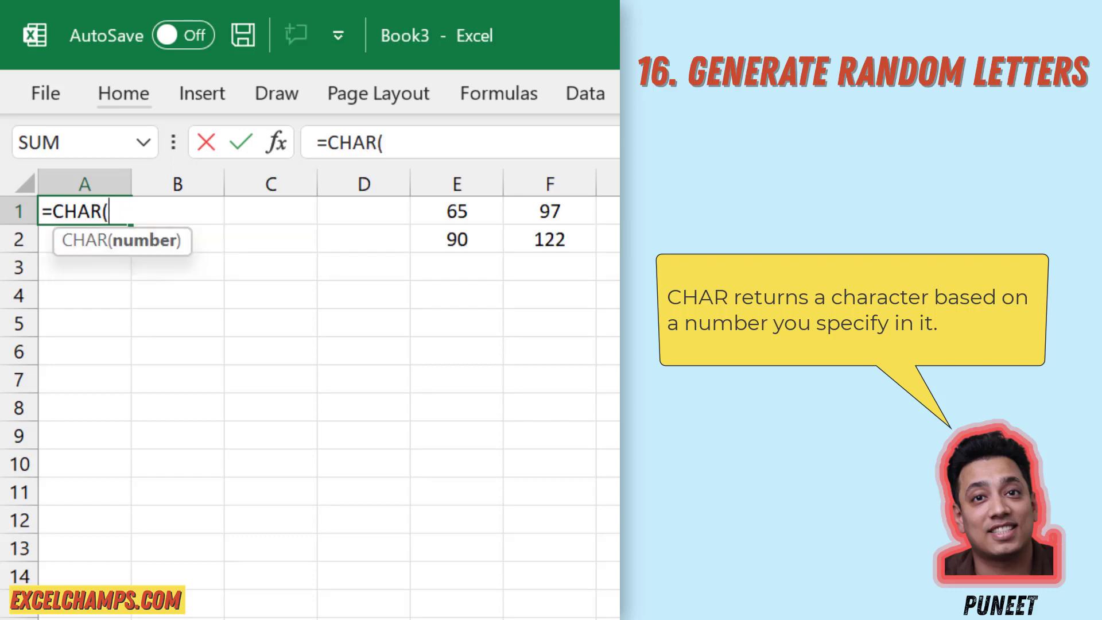
type("97)")
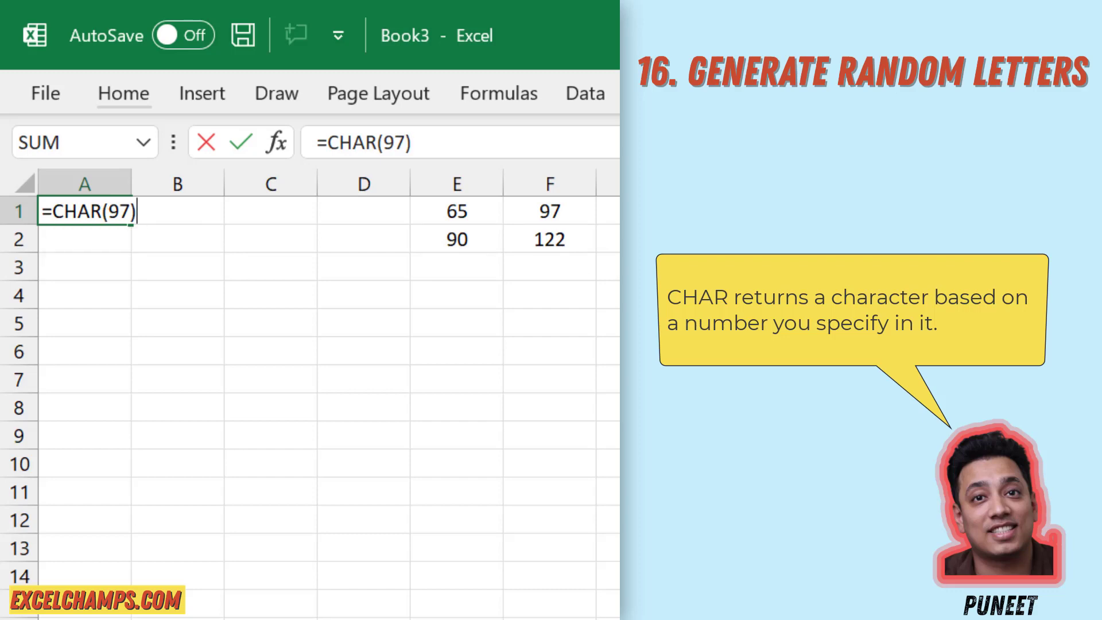
key("Return")
key("Up")
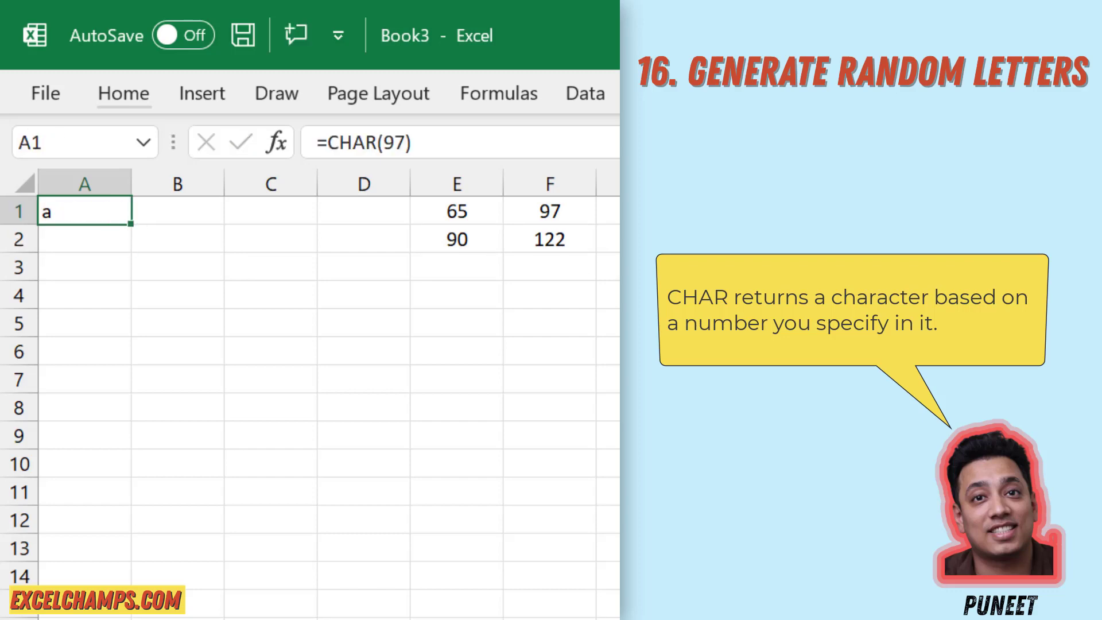
key("Down")
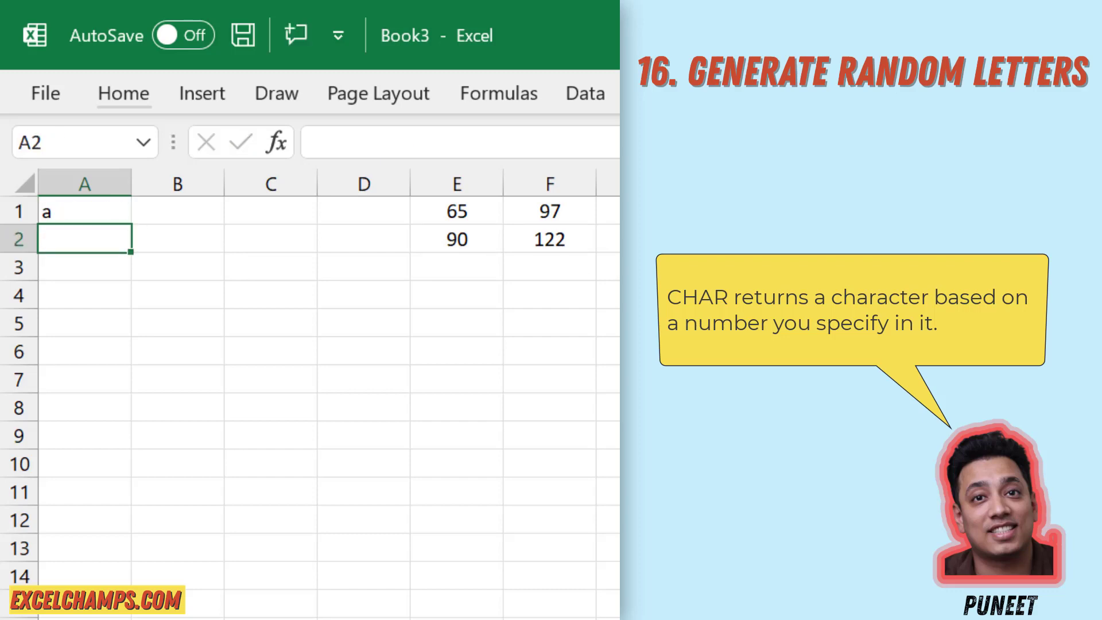
Start a new formula in cell A1 in place of the CHAR formula
key("Up")
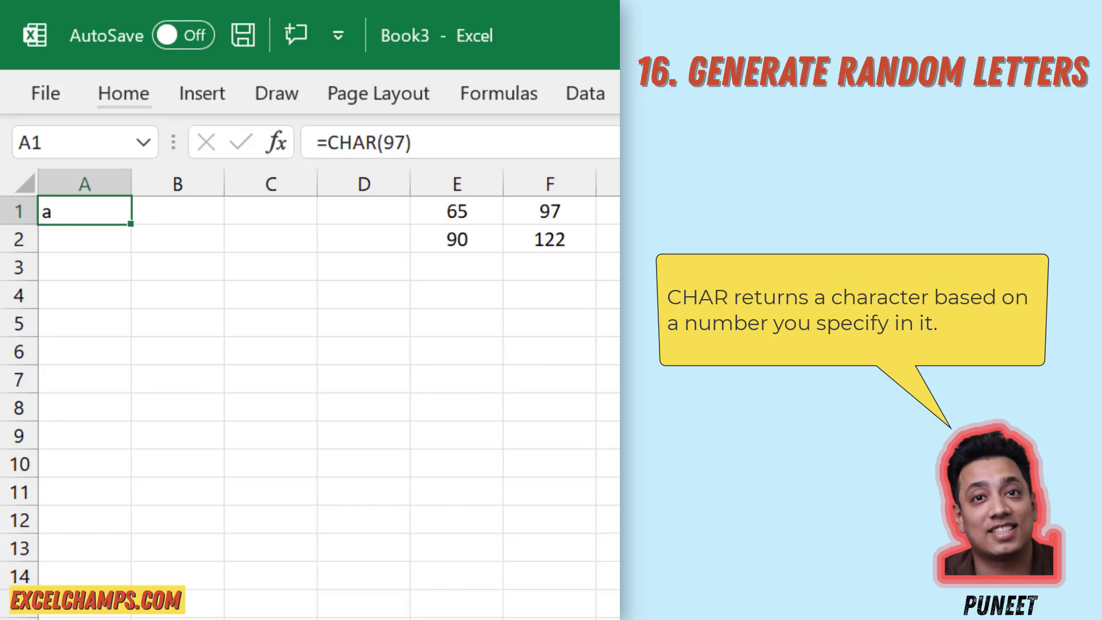
type("=RO")
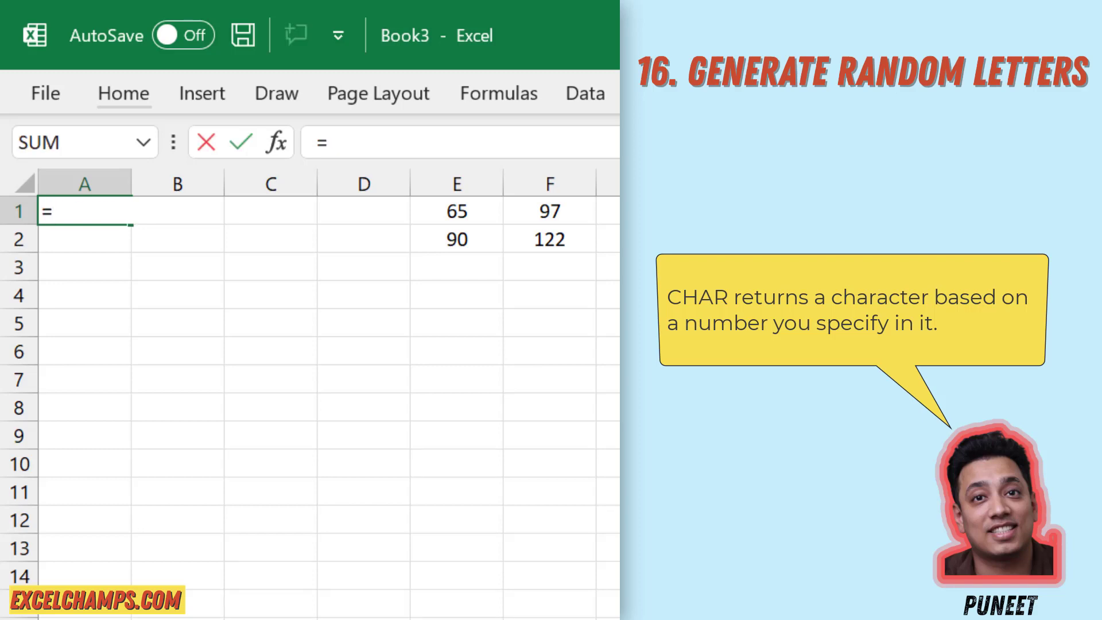
key("Down")
key("Down")
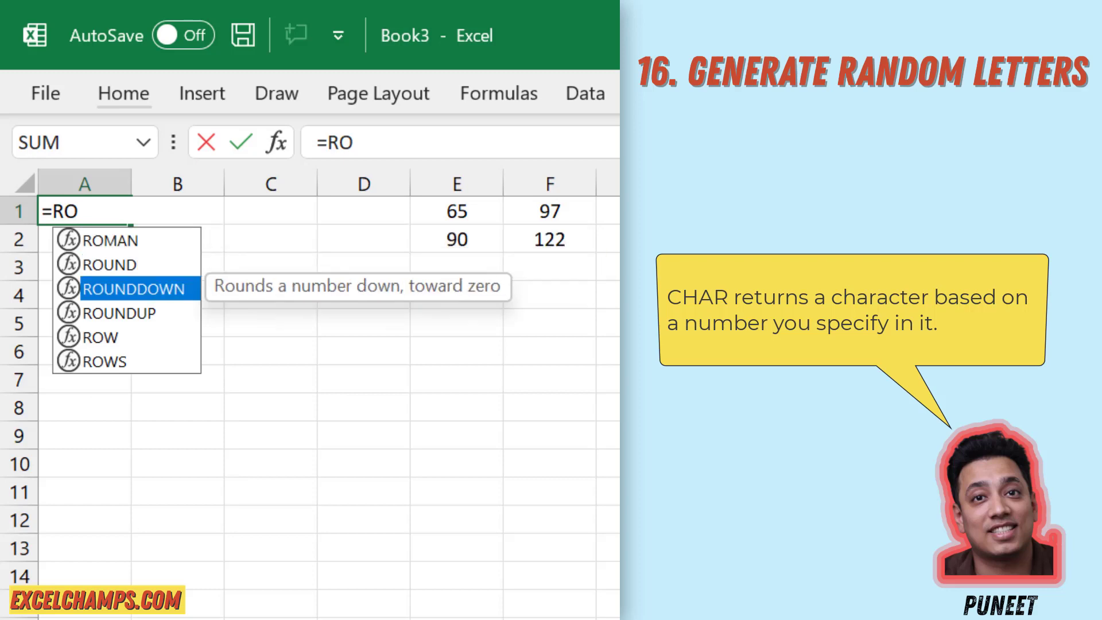
key("Up")
key("BackSpace")
type("a")
key("Down")
key("Down")
key("Down")
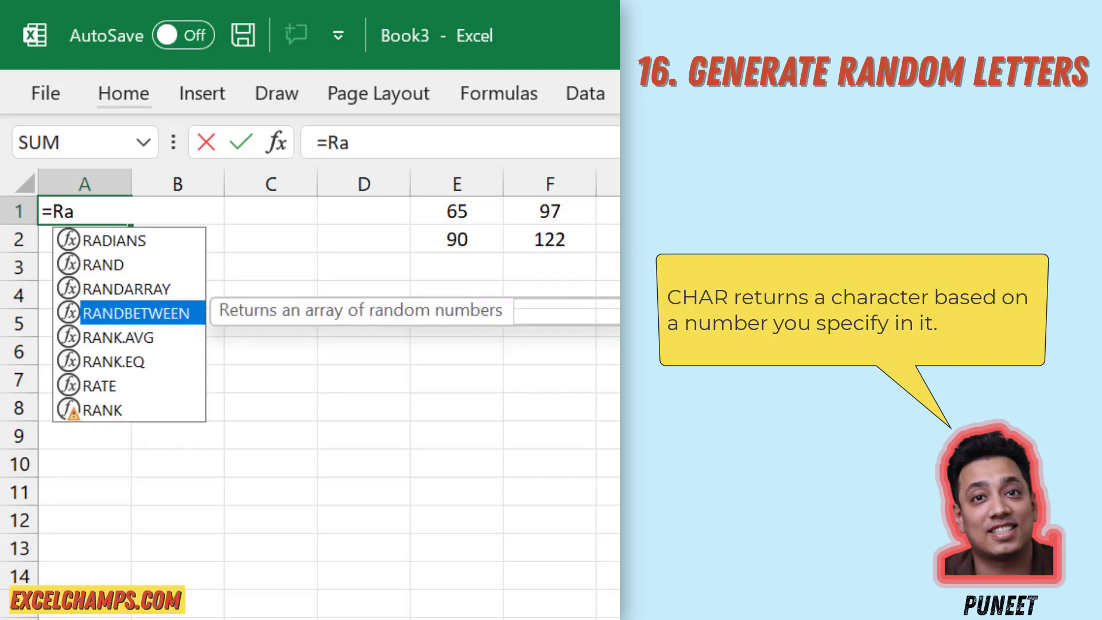
key("Tab")
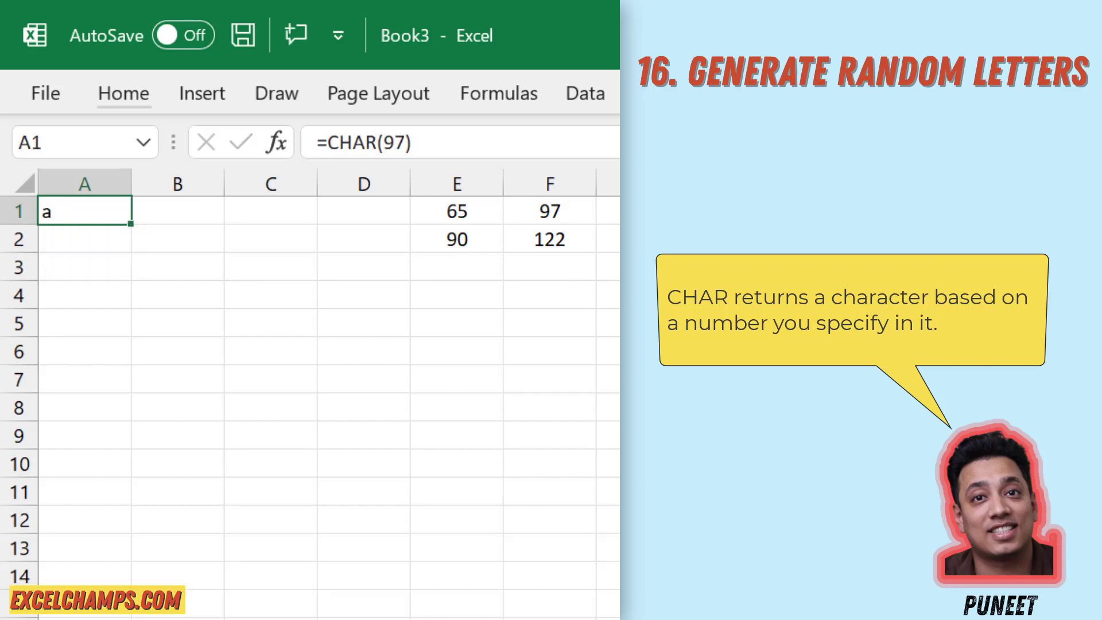
Clear cell A1 and start a new formula in it with the CHAR function
key("Delete")
type("=Ch")
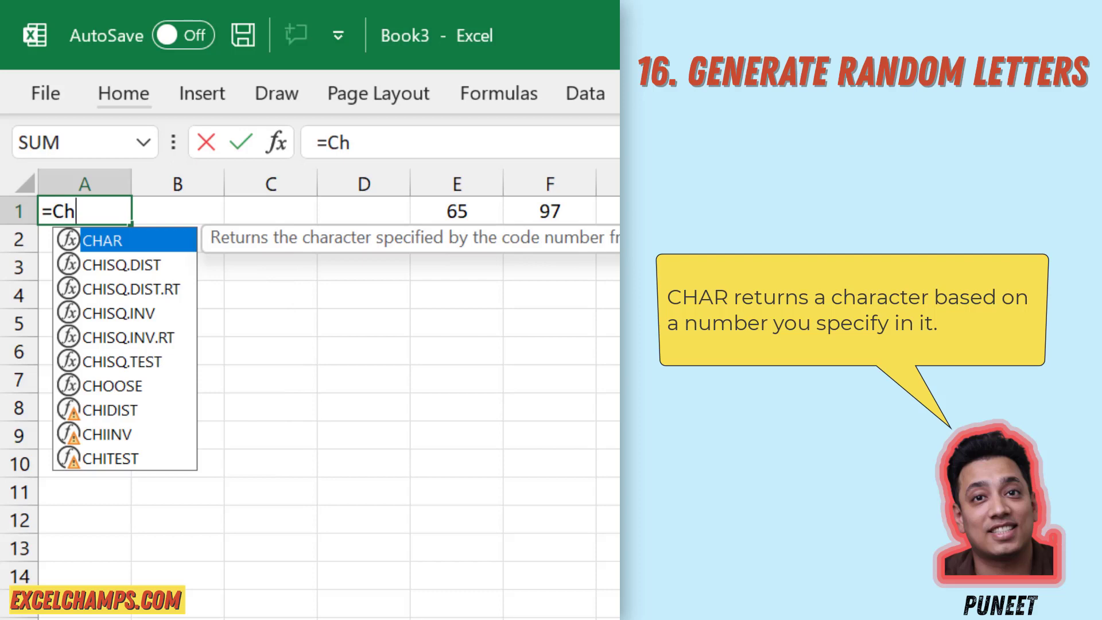
key("Down")
key("Down")
key("Up")
key("Up")
key("Tab")
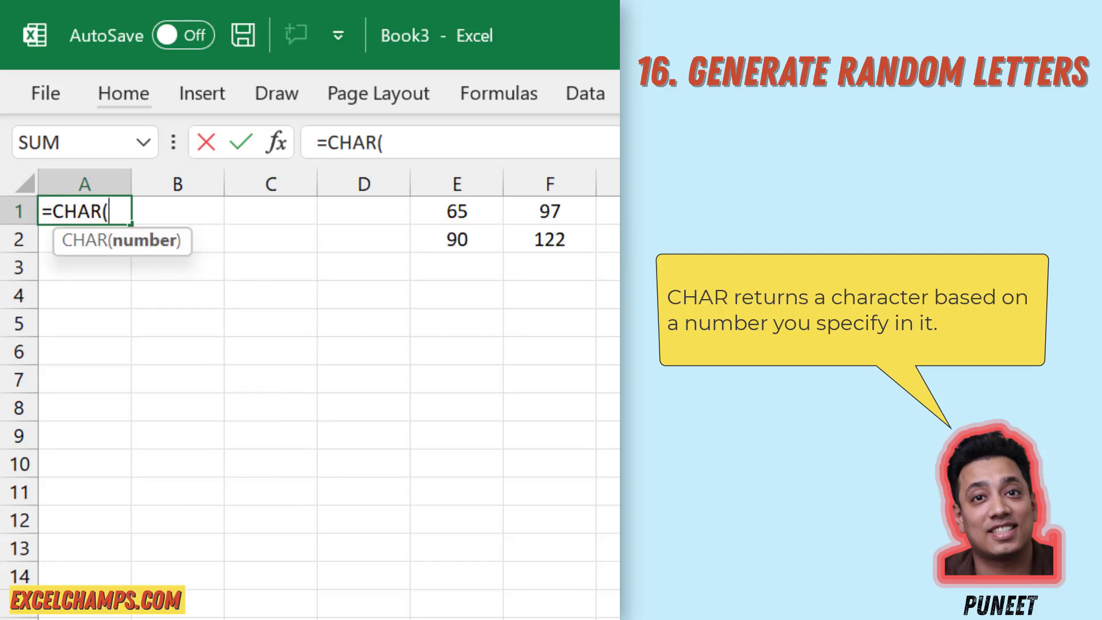
Nest RANDBETWEEN with bottom 65 and top 90 inside CHAR and enter =CHAR(RANDBETWEEN(65,90)) in A1
type("Rw")
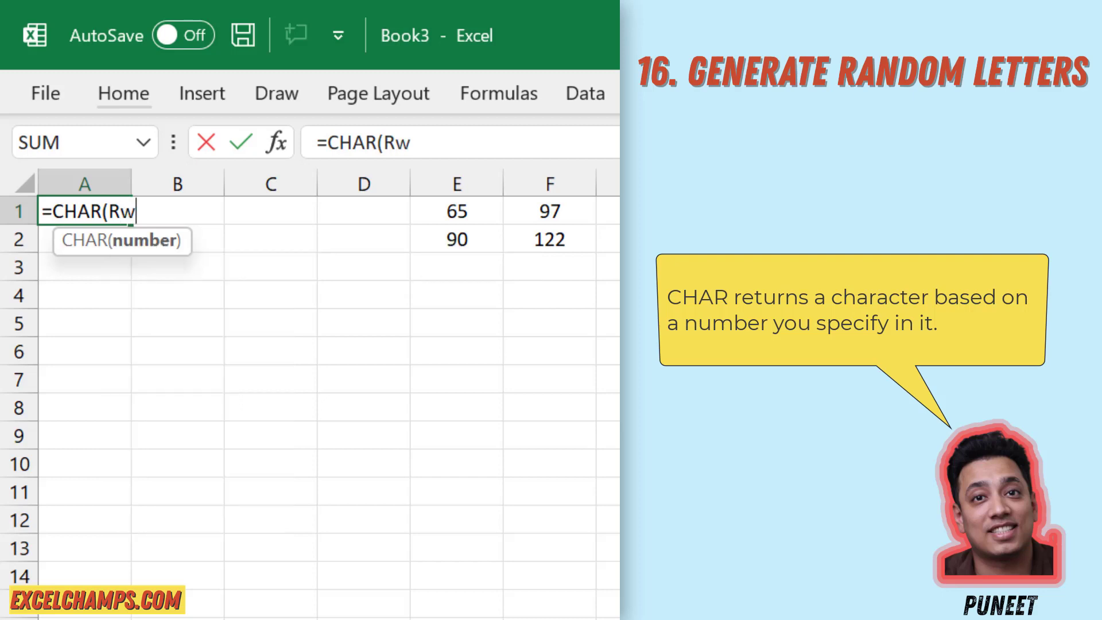
key("BackSpace")
type("a")
key("Down")
key("Down")
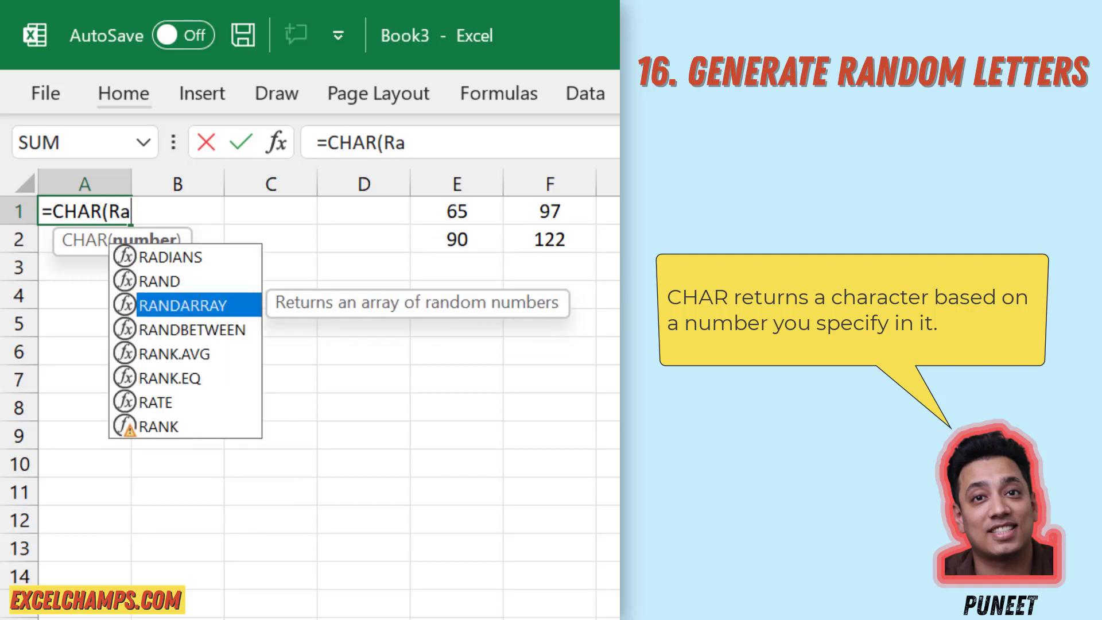
key("Down")
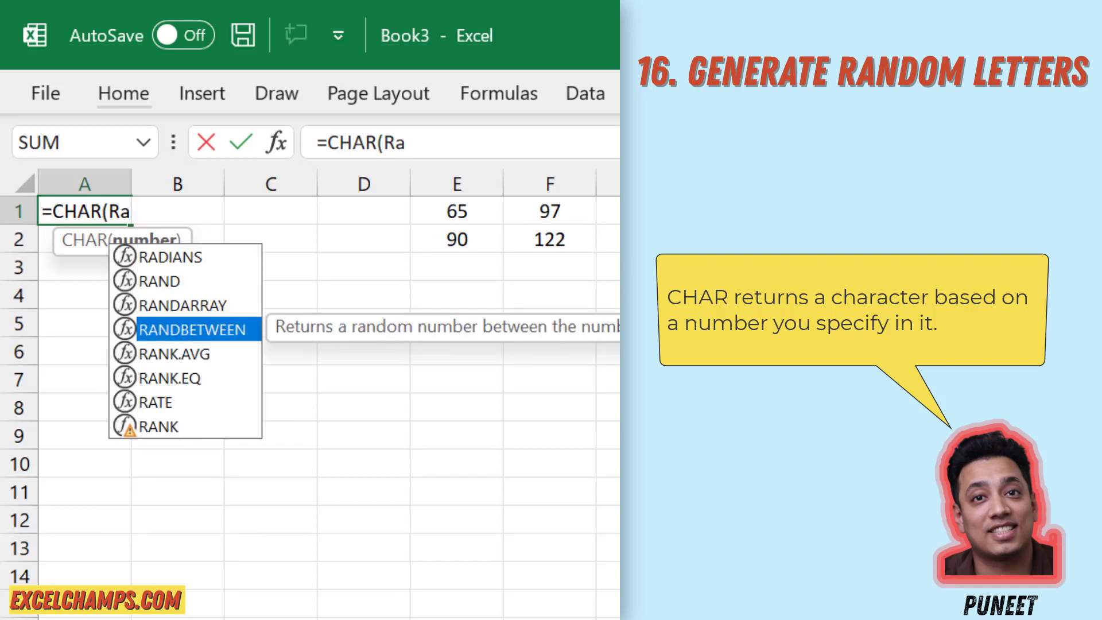
key("Tab")
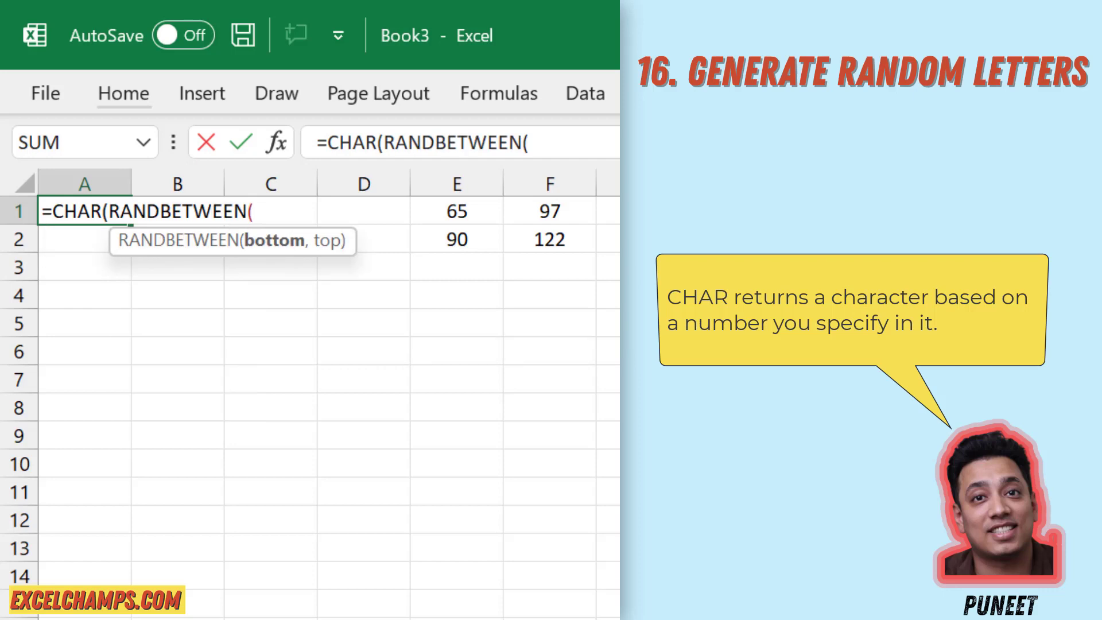
type("65,")
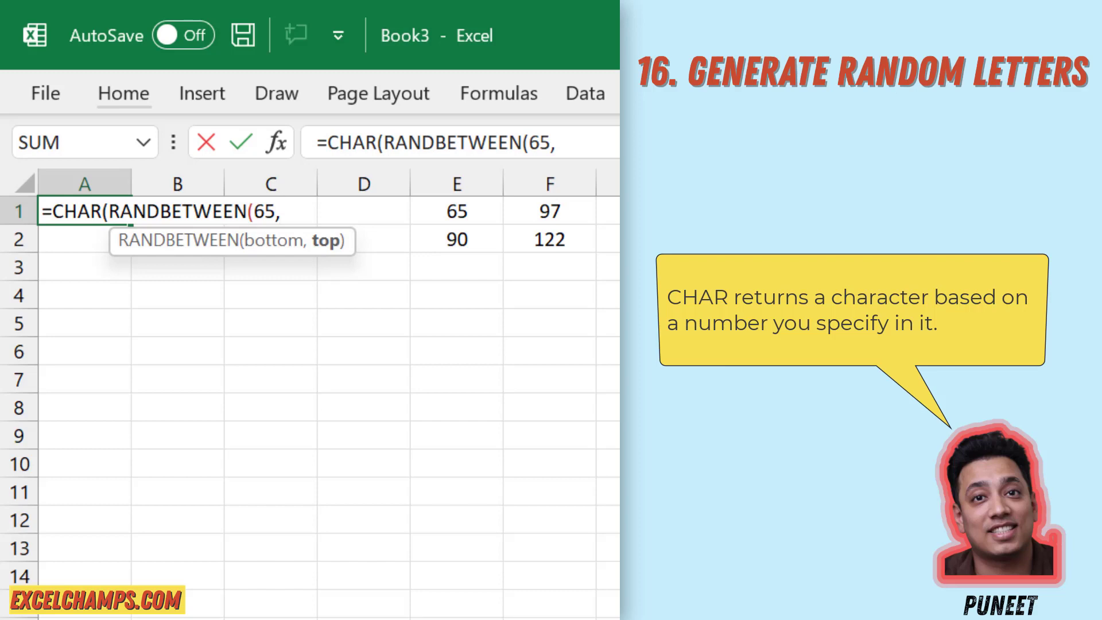
type("90)")
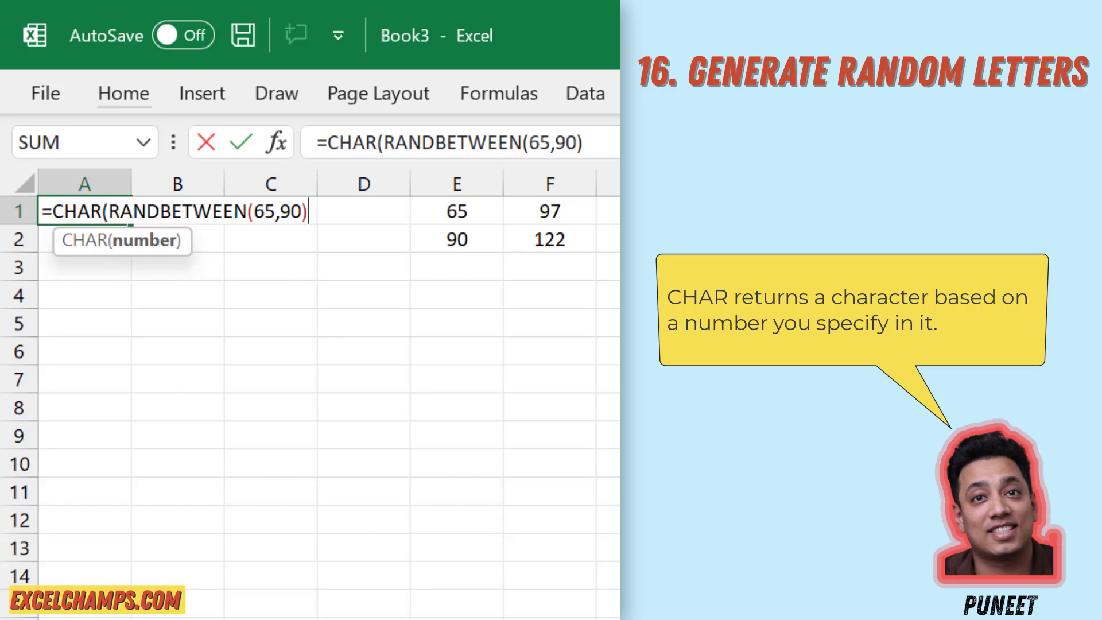
type(")")
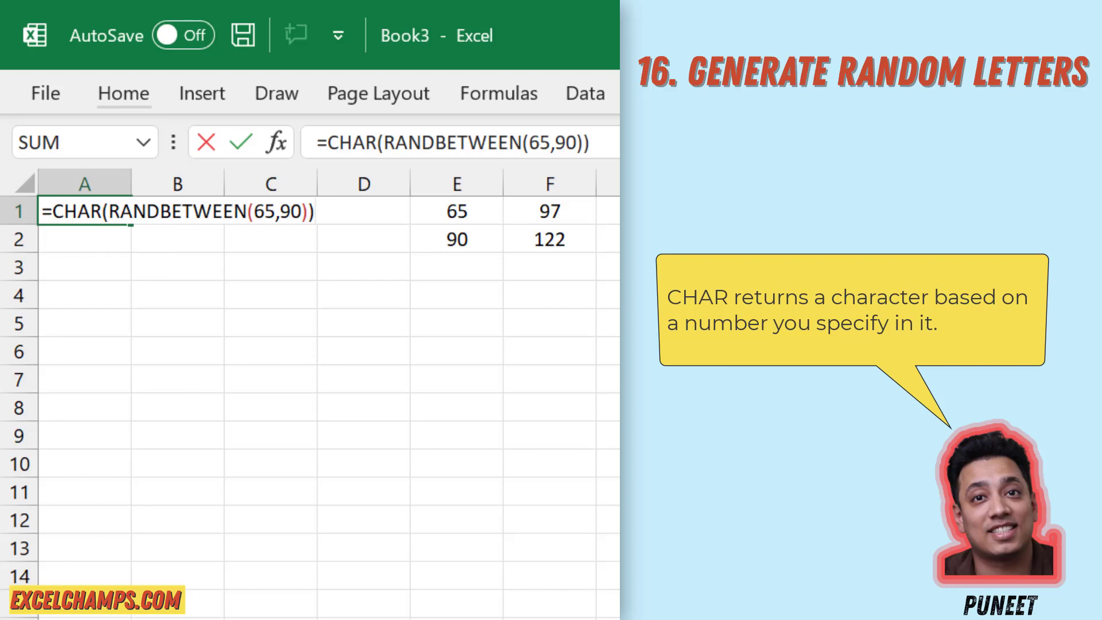
key("Return")
key("Up")
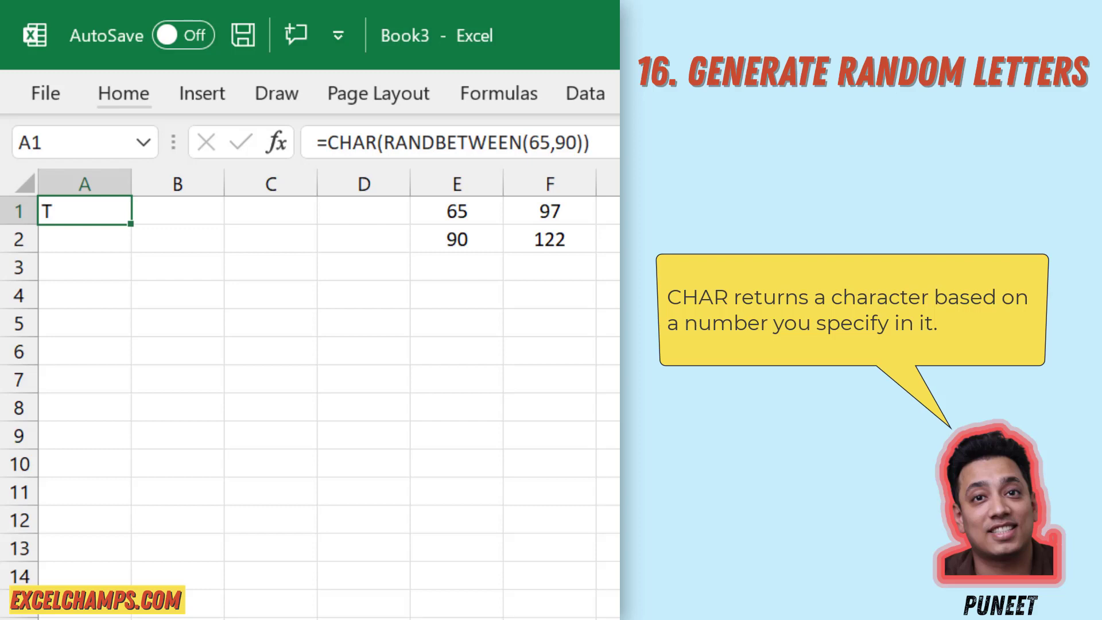
Edit the formula in A1 and set RANDBETWEEN's bottom value to 97
key("Down")
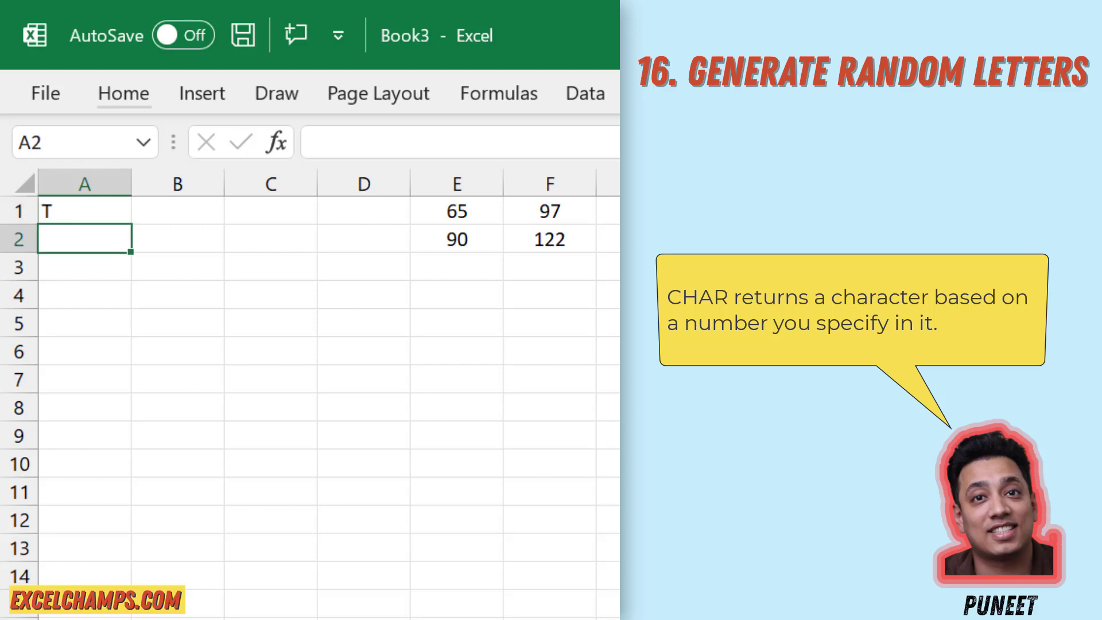
key("Up")
key("F2")
key("Left")
key("Left")
key("Left")
key("Left")
key("Left")
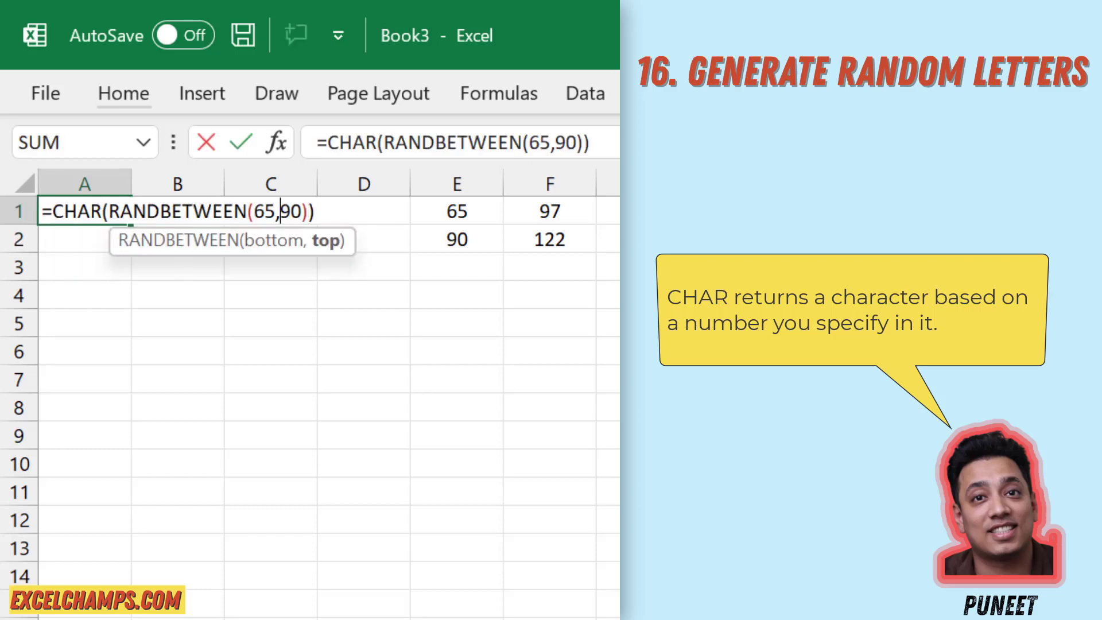
key("BackSpace")
key("BackSpace")
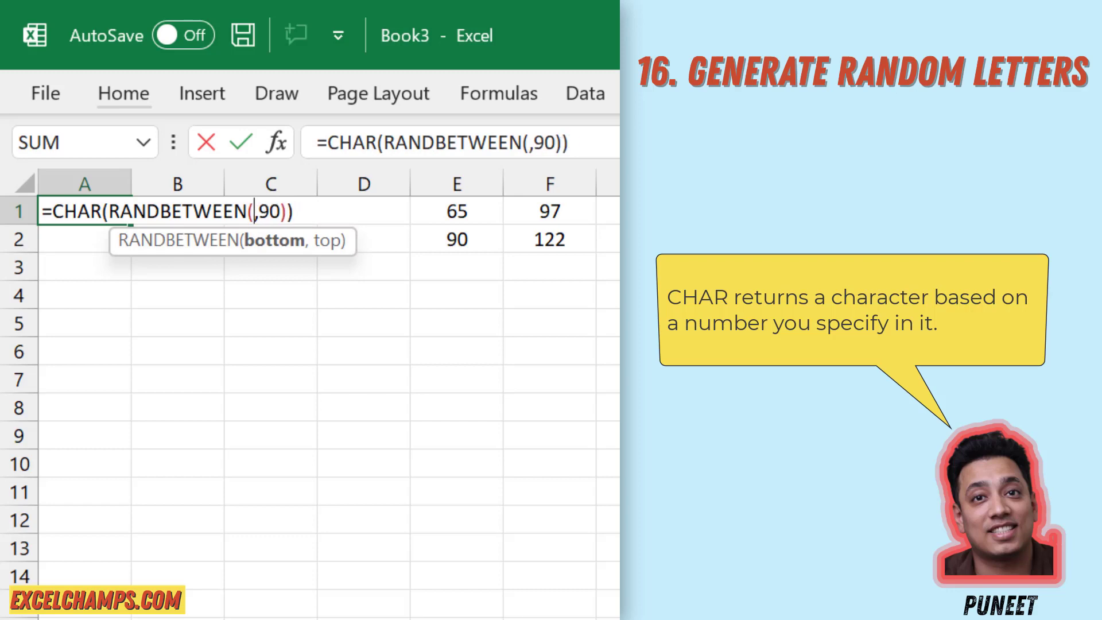
type("97")
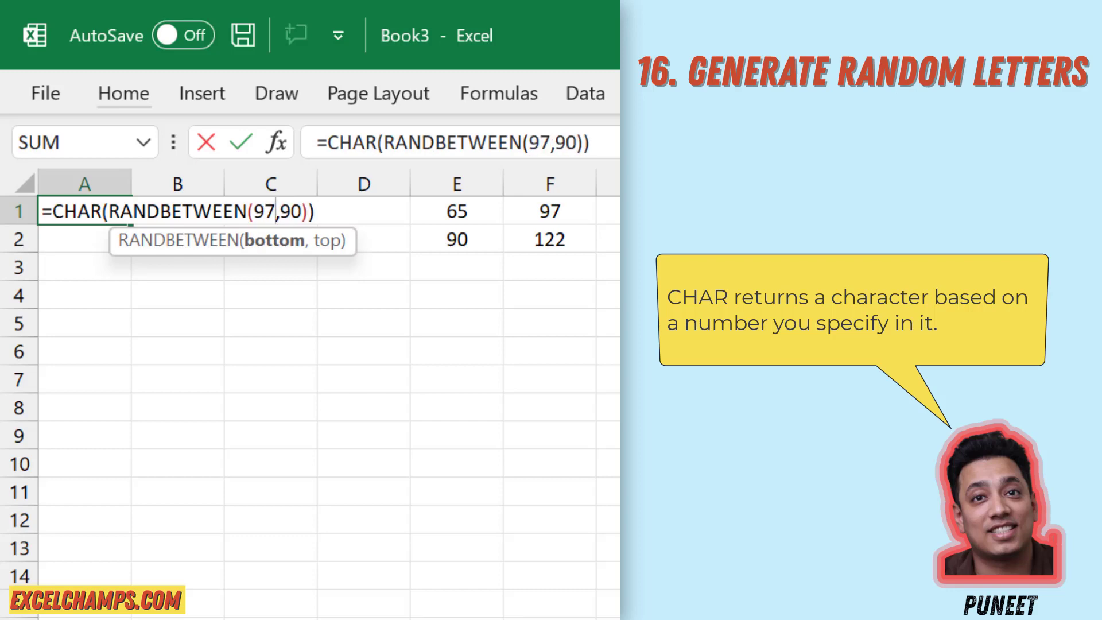
Set RANDBETWEEN's top value to 122 and enter the formula =CHAR(RANDBETWEEN(97,122)) in A1
key("Right")
key("Right")
key("Delete")
key("BackSpace")
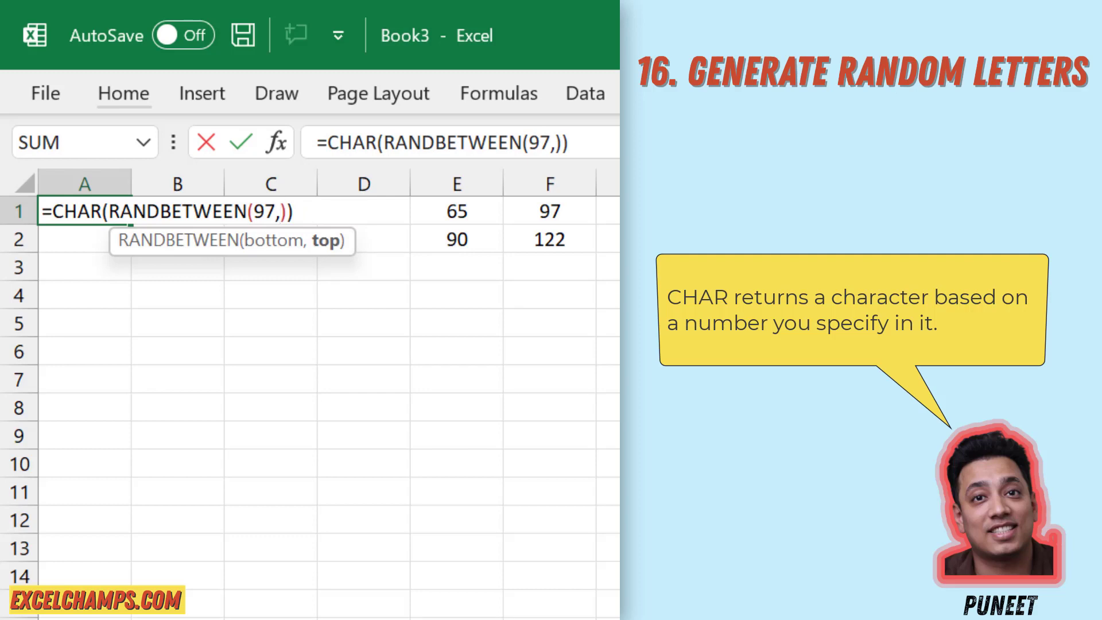
type("122")
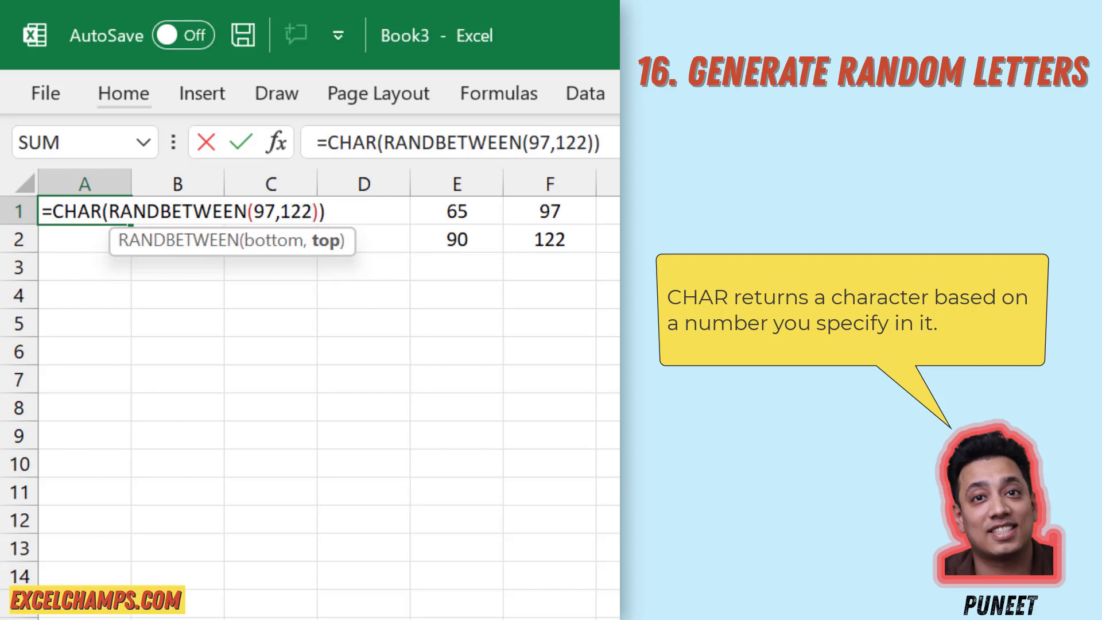
key("Return")
key("Up")
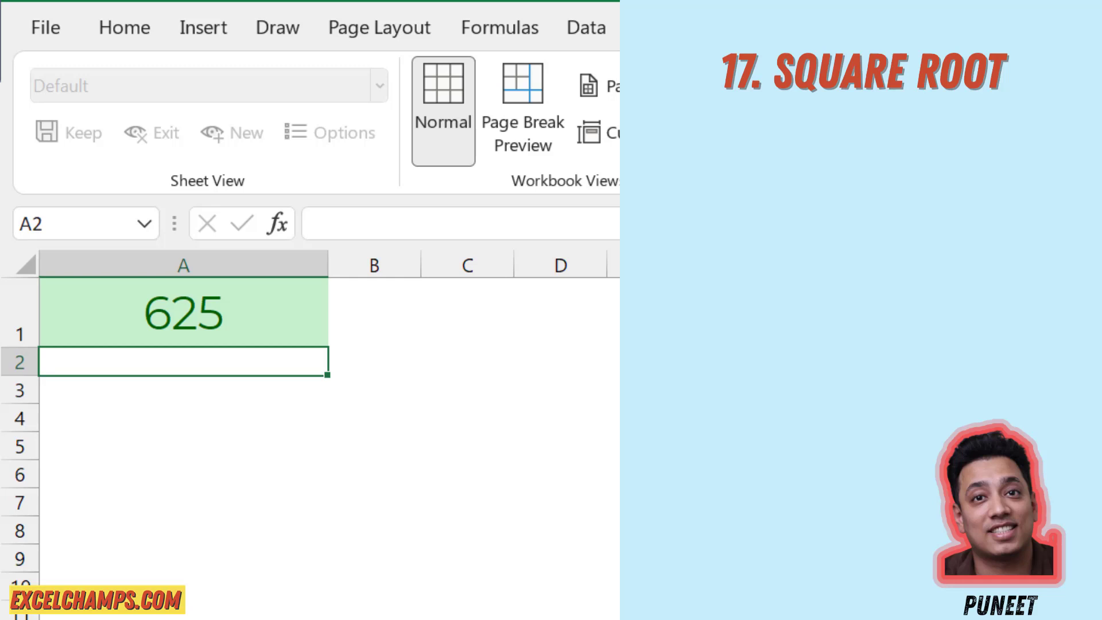
Calculate the square root of the number in A1 by entering =SQRT(A1) in cell A2
type("=S")
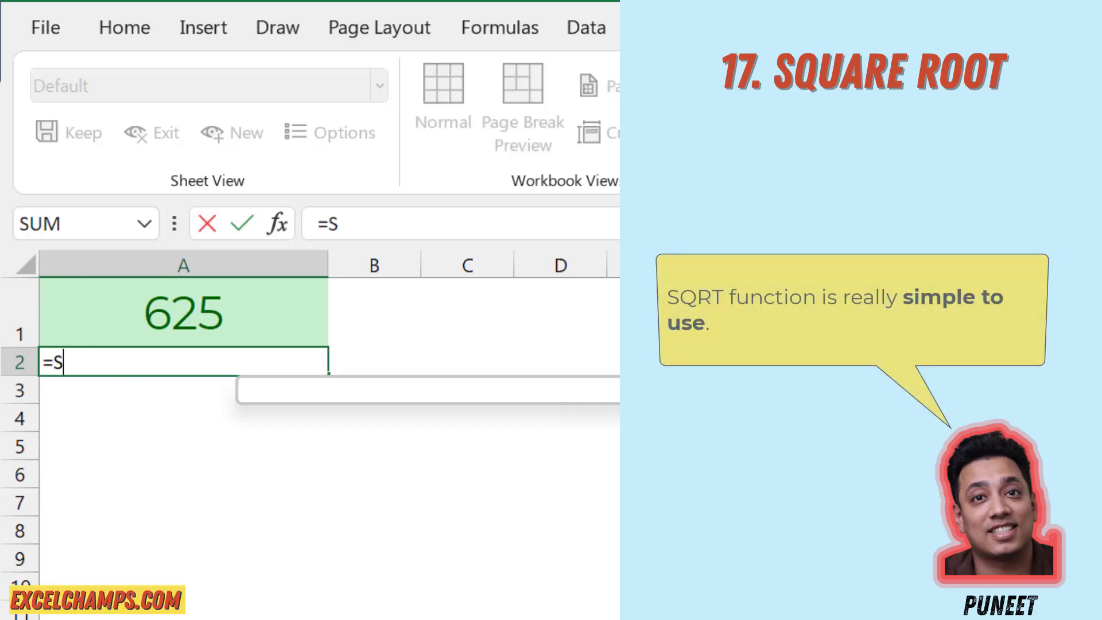
type("QRT(")
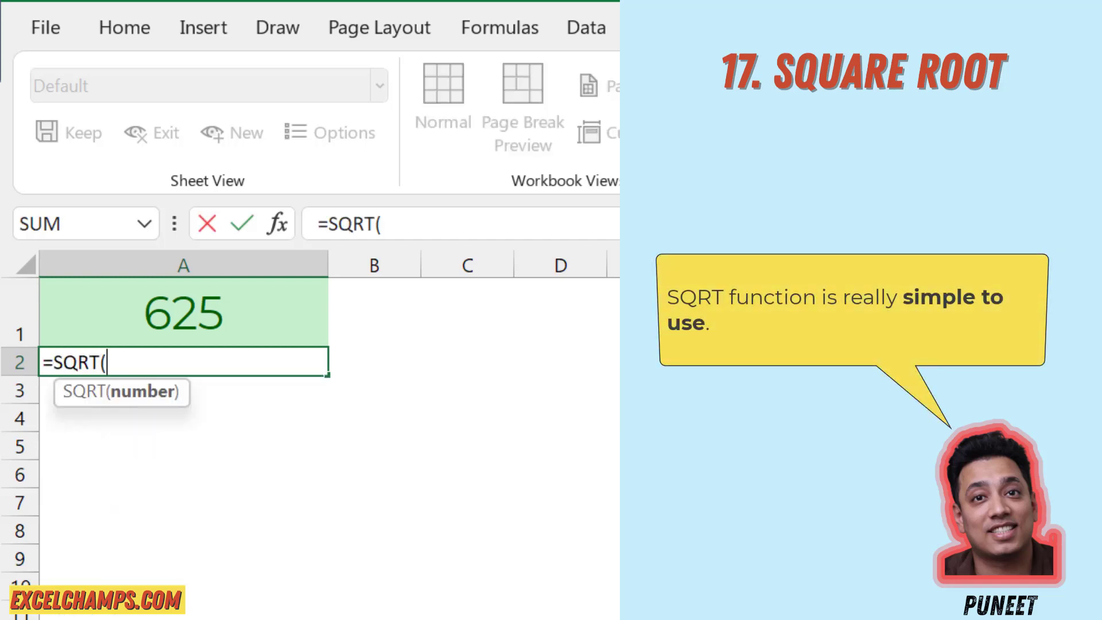
key("Up")
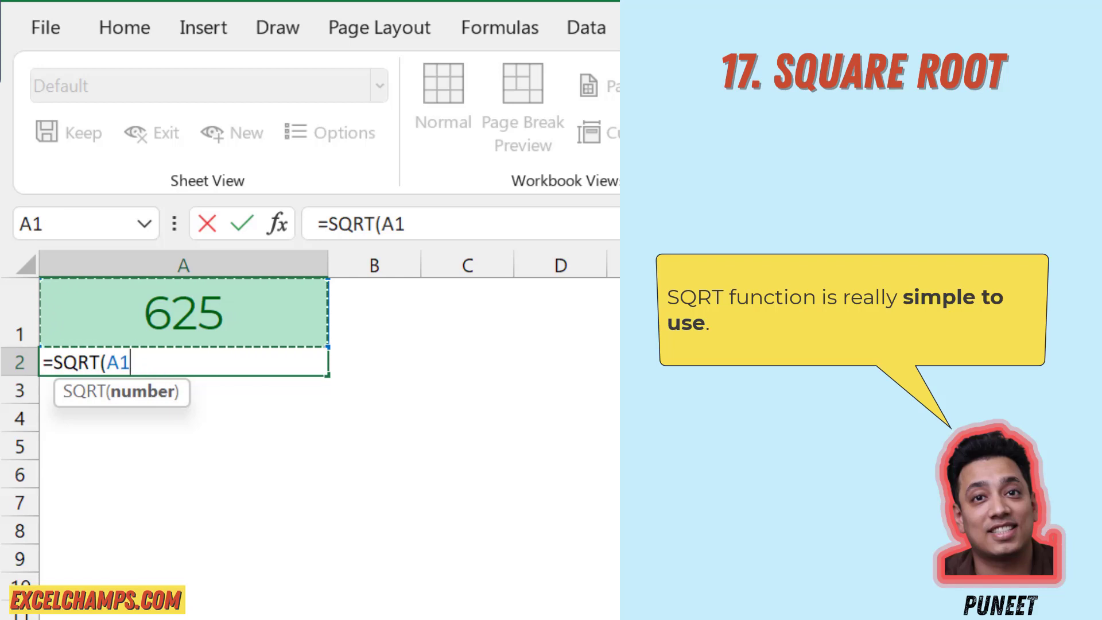
type(")")
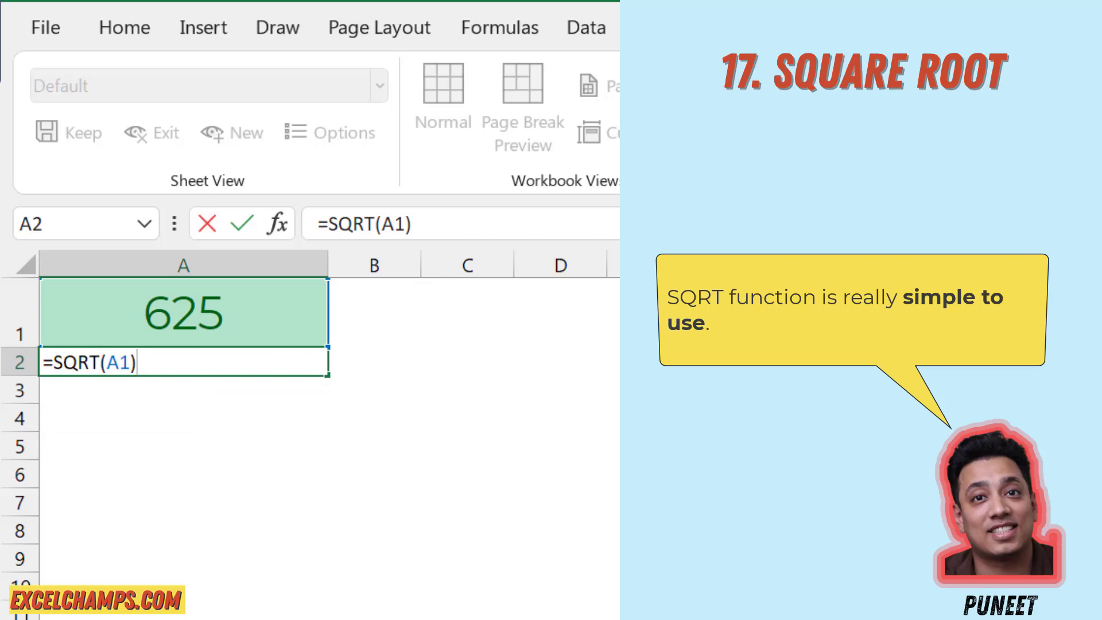
key("Return")
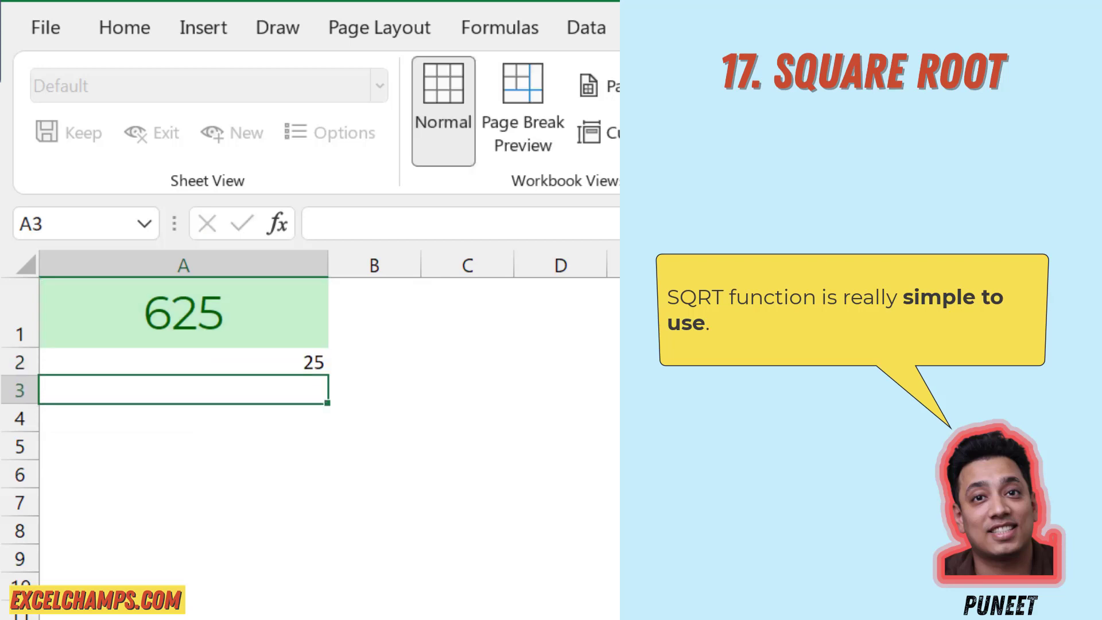
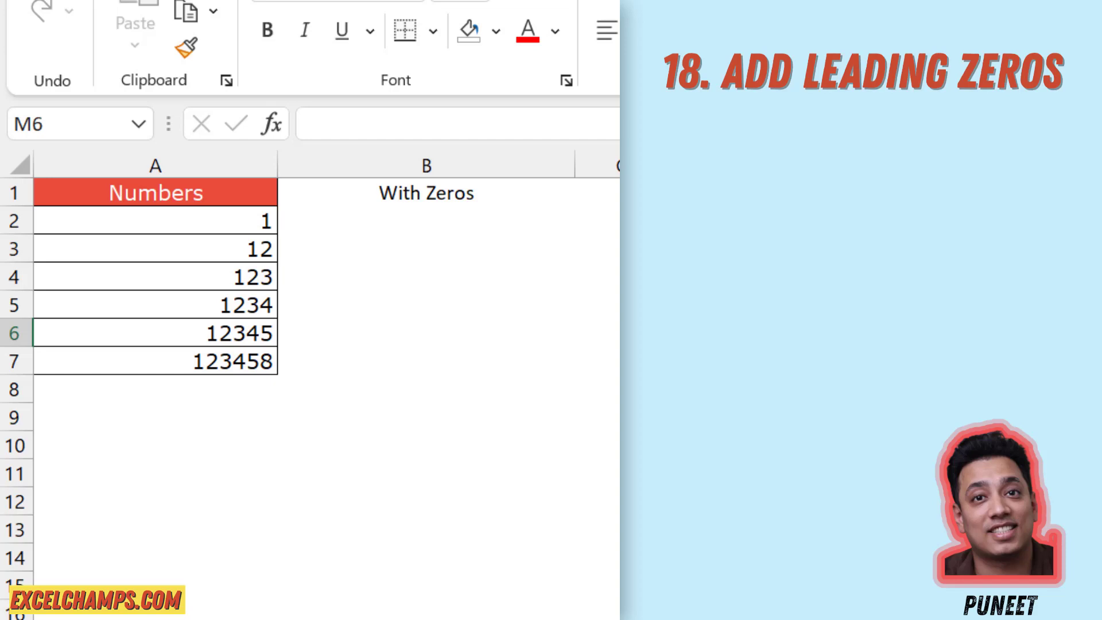
Enter =TEXT(A2,"0000000") in cell B2 under With Zeros to pad the first number with leading zeros
left_click(553, 407)
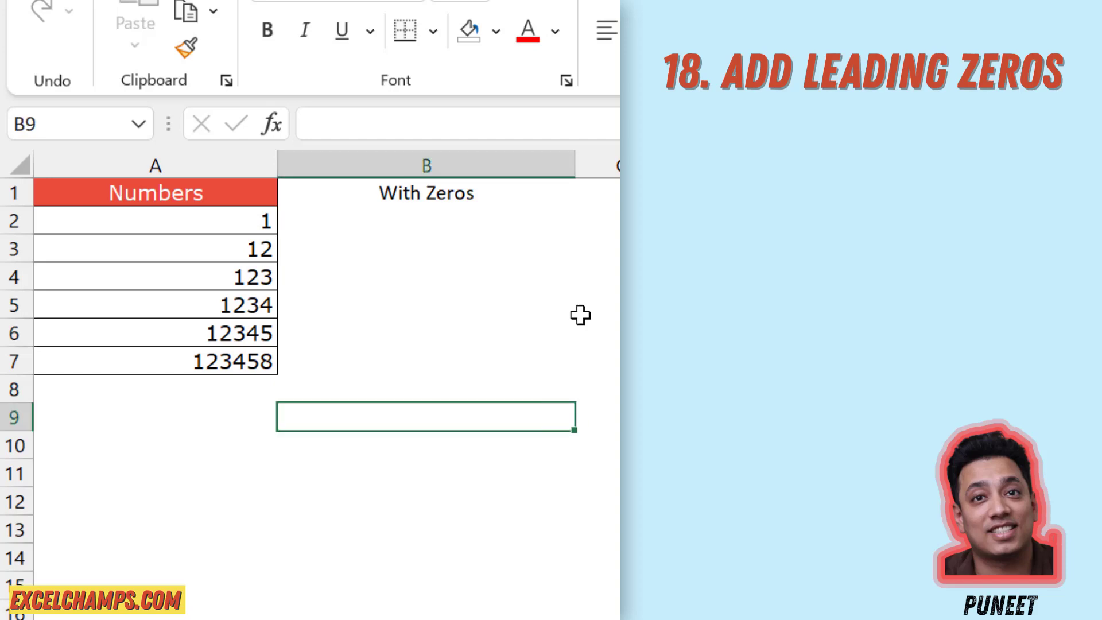
left_click(423, 224)
type("=TEXT(")
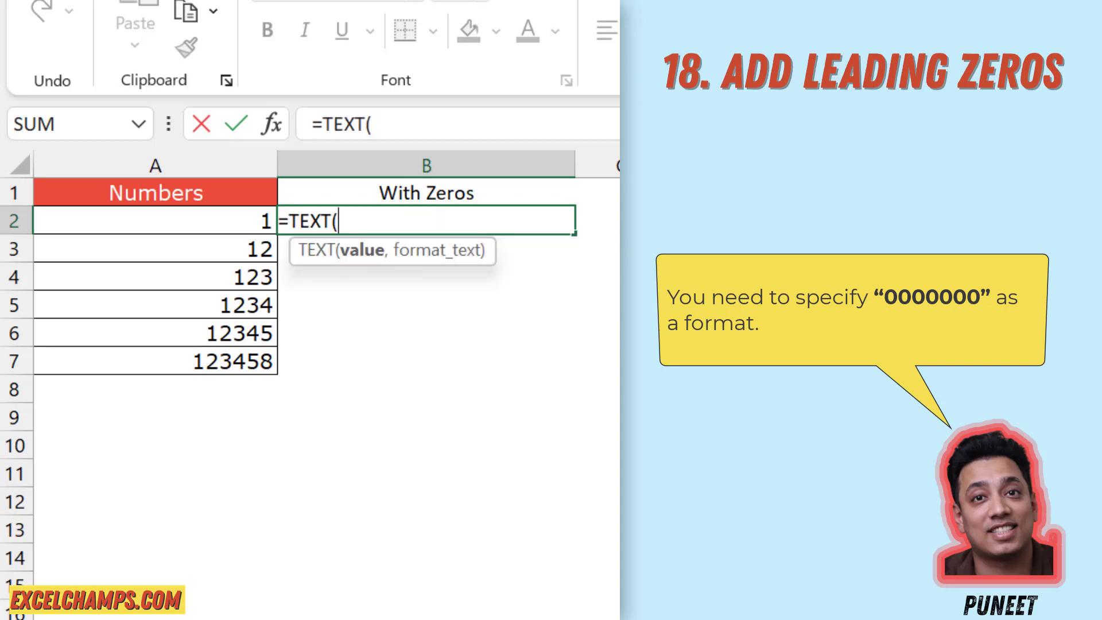
key("Left")
type(",")
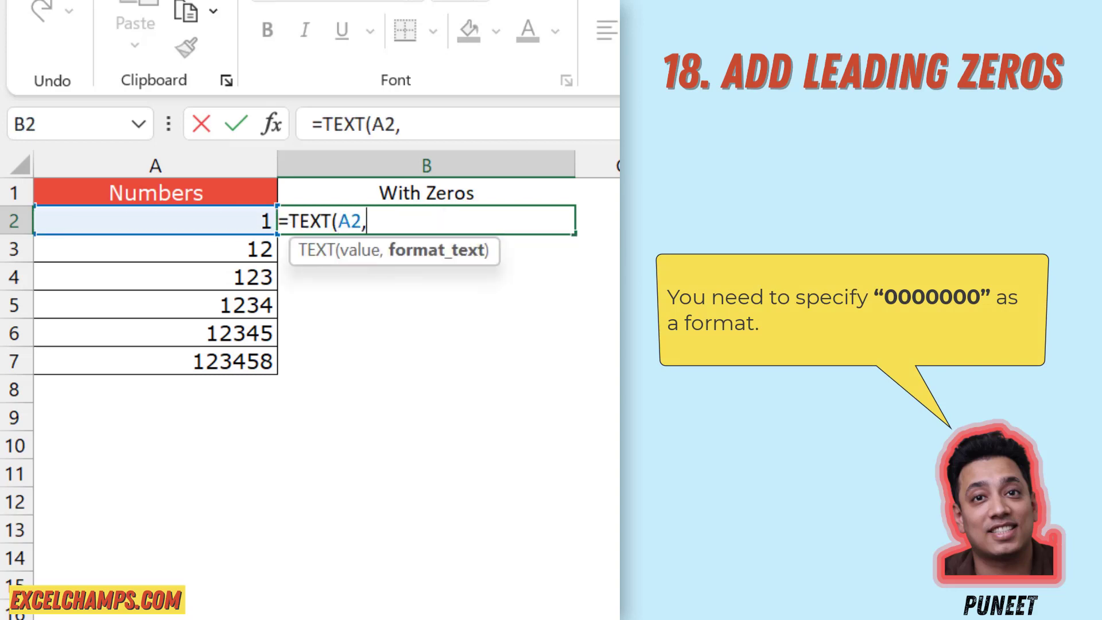
type("\"000000")
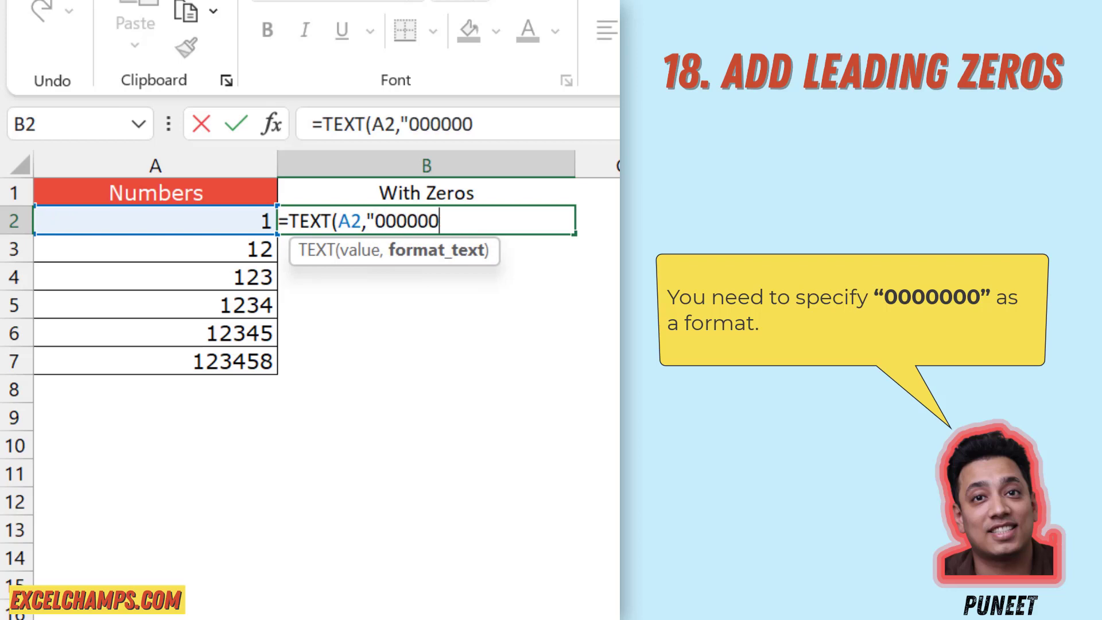
type("0\")")
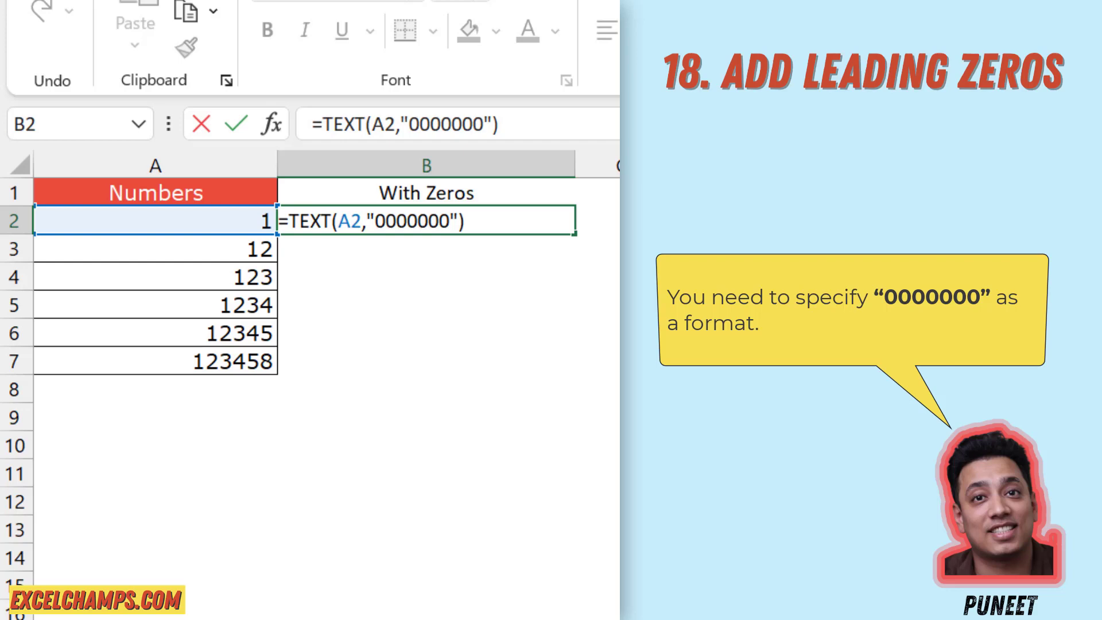
key("Return")
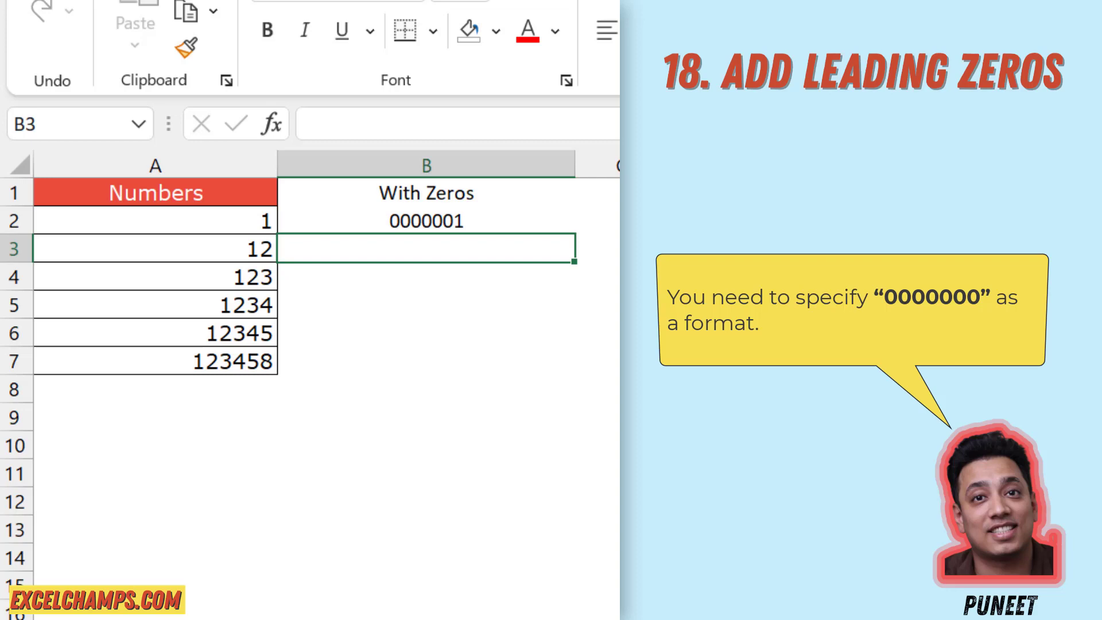
Fill the TEXT formula from B2 down through B7 alongside the remaining numbers
key("Left")
key("ctrl+Down")
key("Right")
key("ctrl+shift+Up")
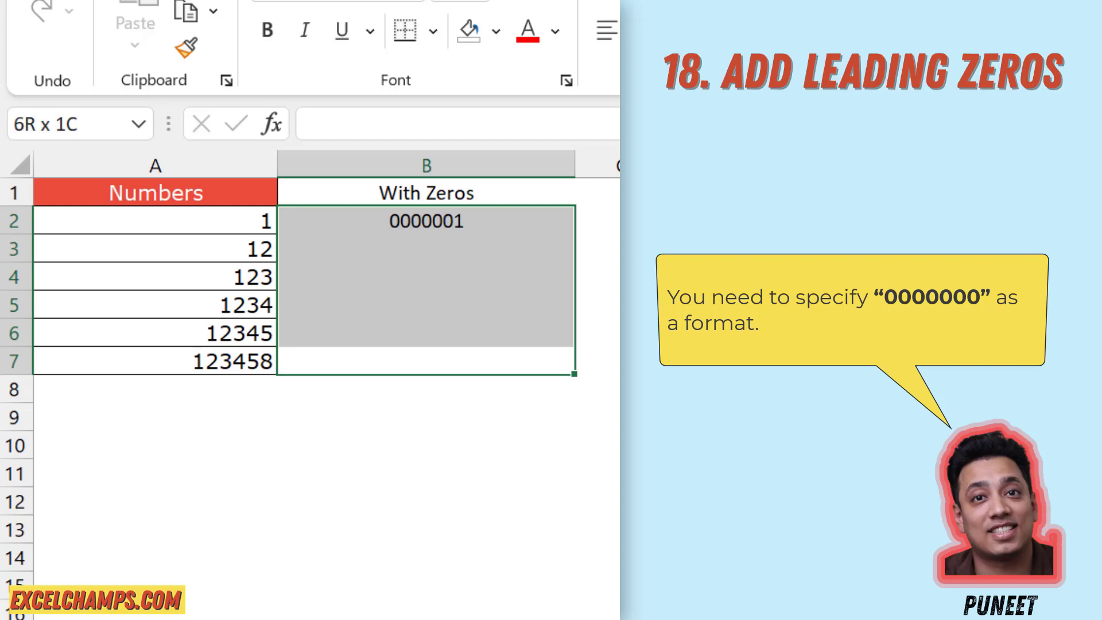
key("ctrl+d")
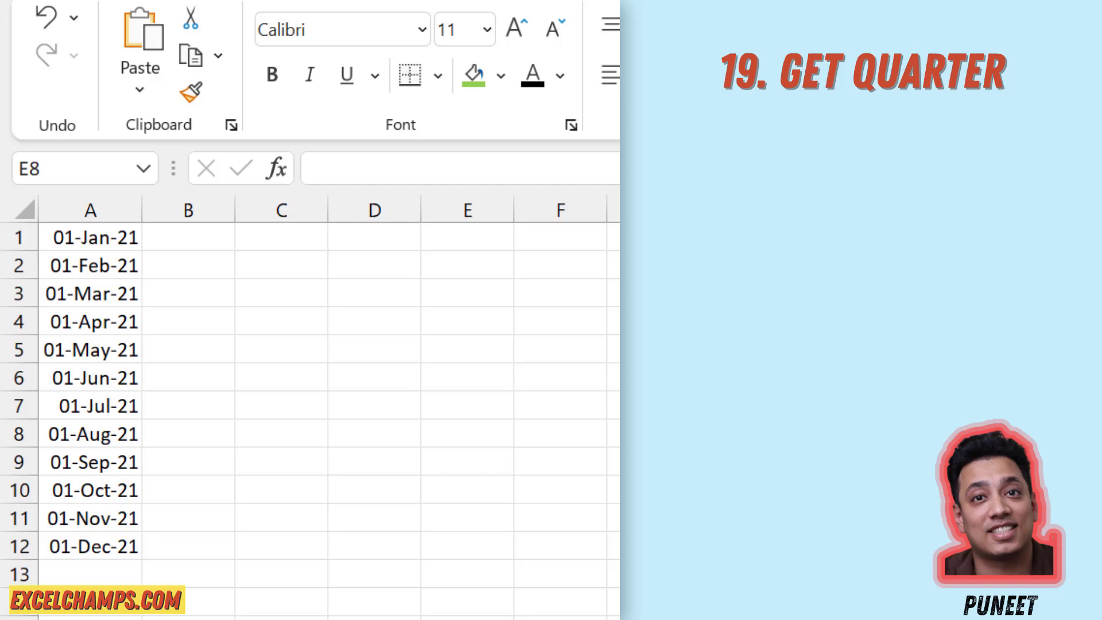
left_click(242, 294)
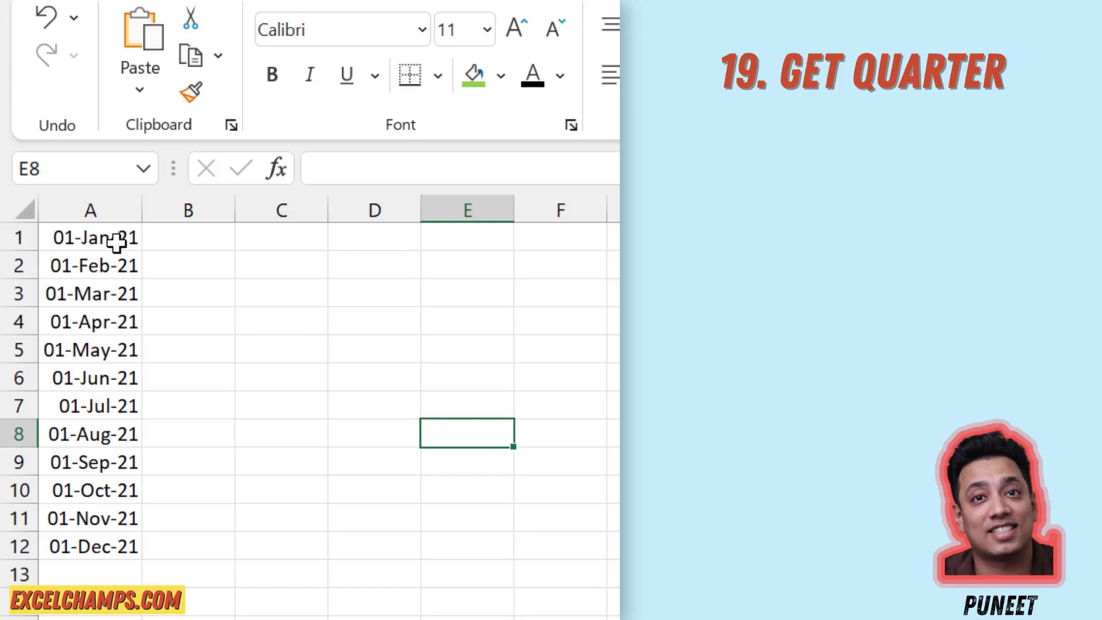
Begin a CHOOSE formula in cell B1 with MONTH(A1) as its index number
left_click(166, 237)
type("=Ch")
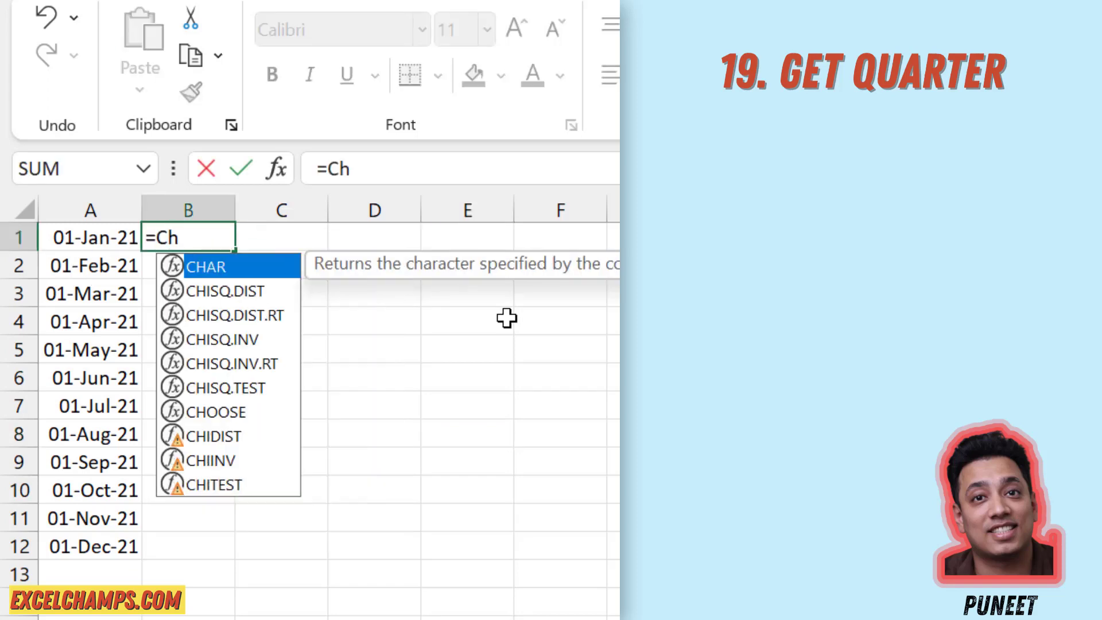
key("Down")
key("Down")
key("Down")
key("Down")
key("Down")
key("Down")
key("Tab")
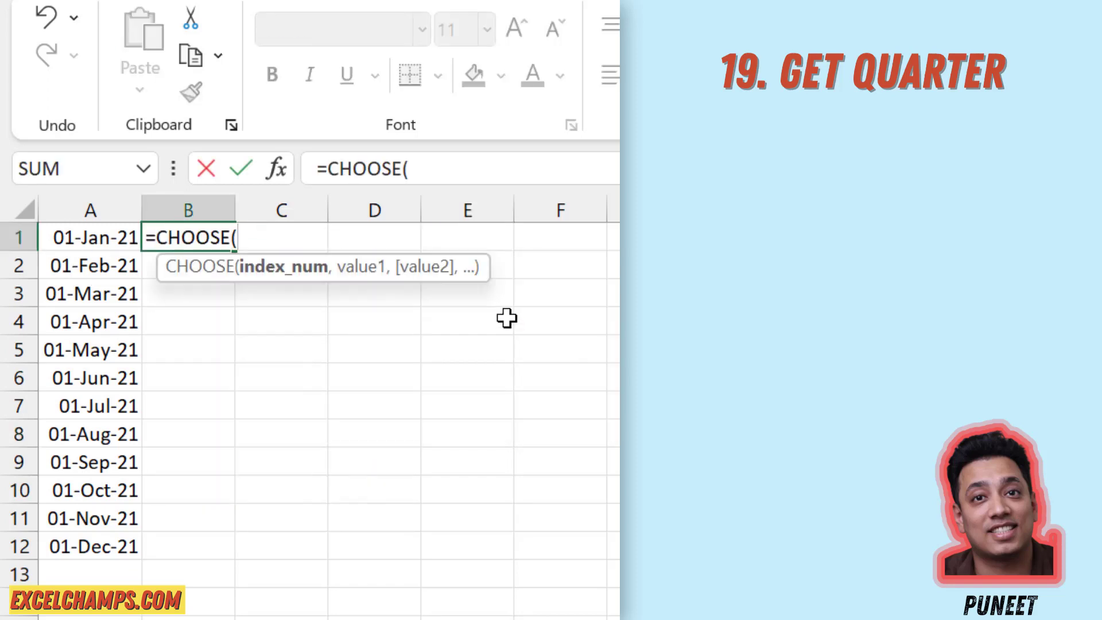
type("Month")
key("Tab")
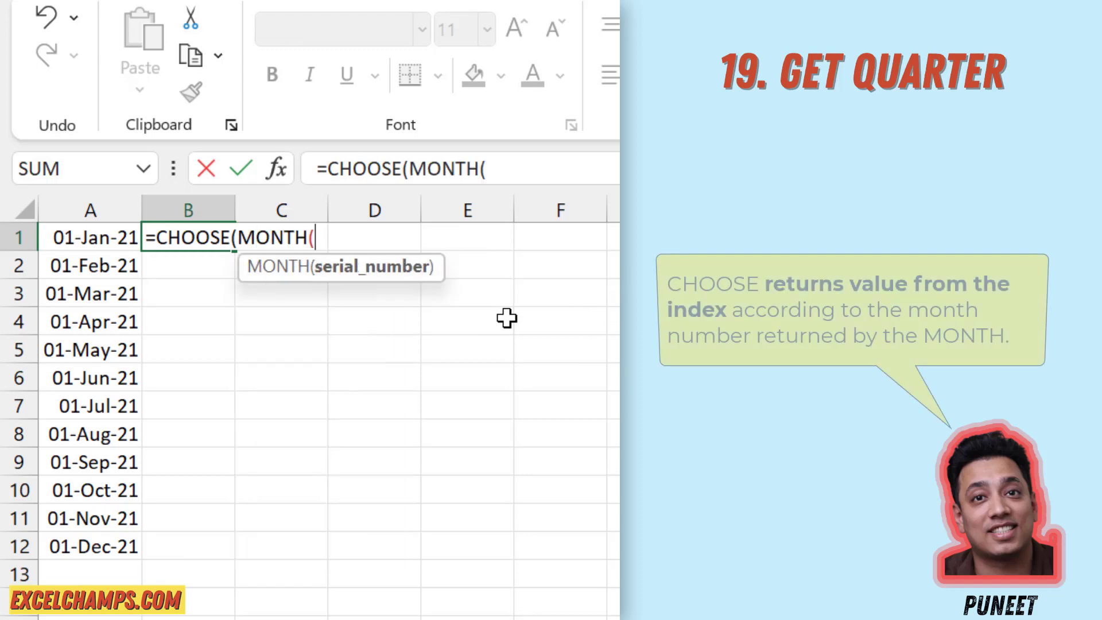
key("Left")
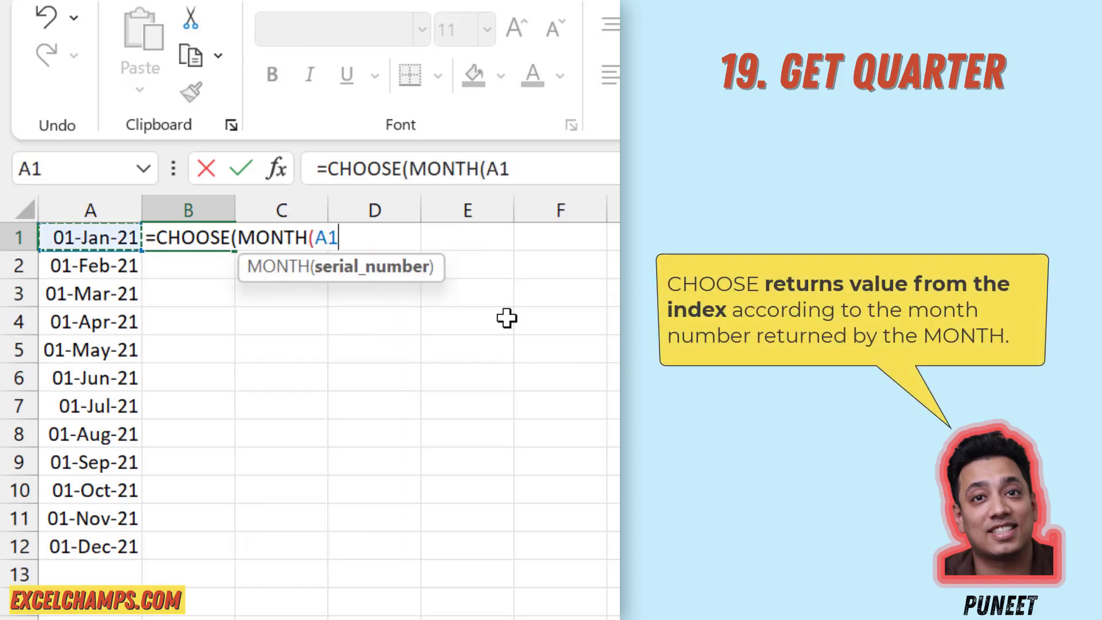
type(")")
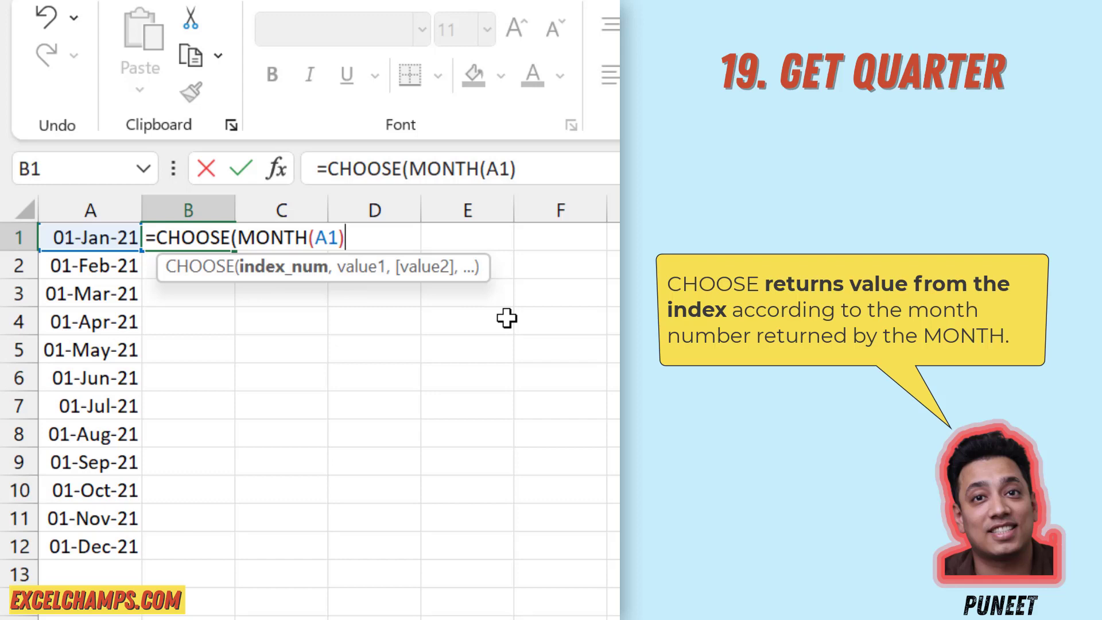
type(",")
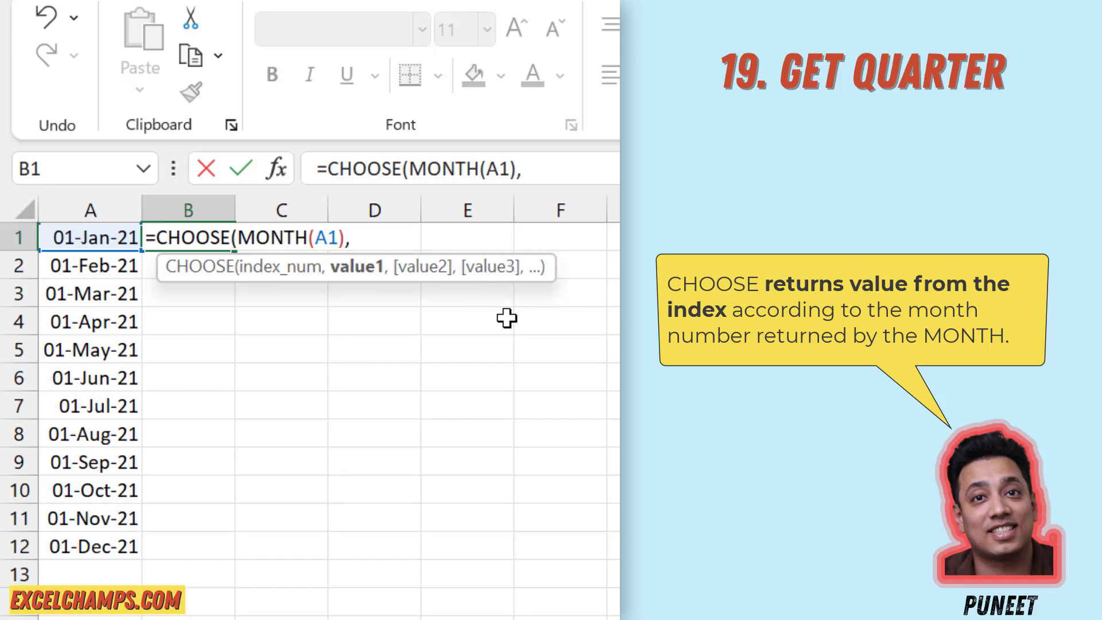
Supply 1,1,1,2,2,2,3,3,3,4,4,4 as the CHOOSE values and close the formula's parenthesis
type("1,1,1,")
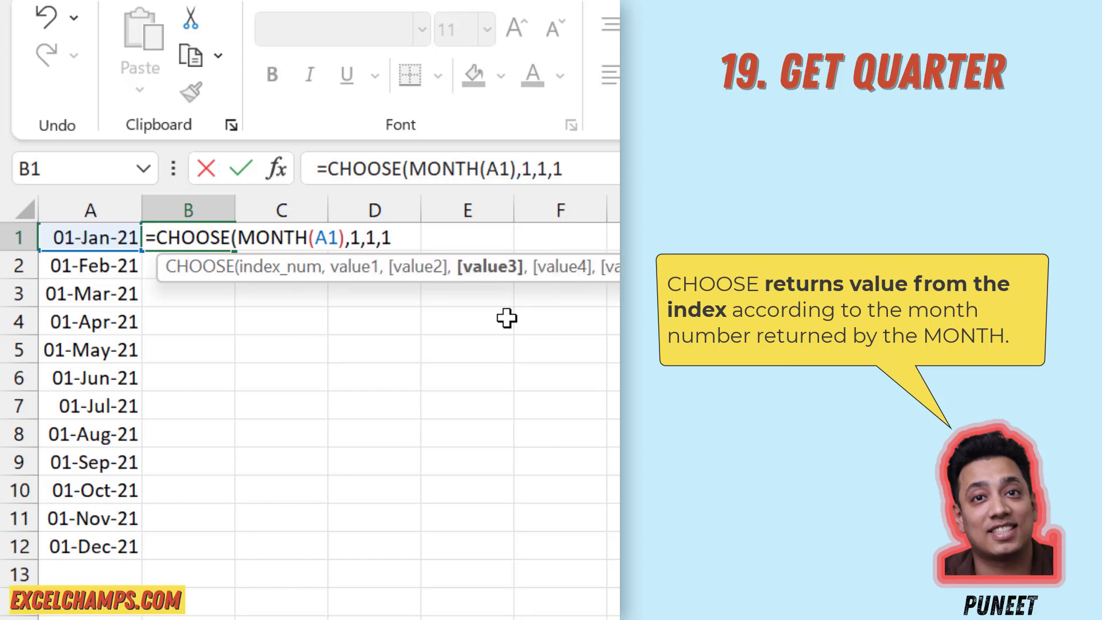
type("2,")
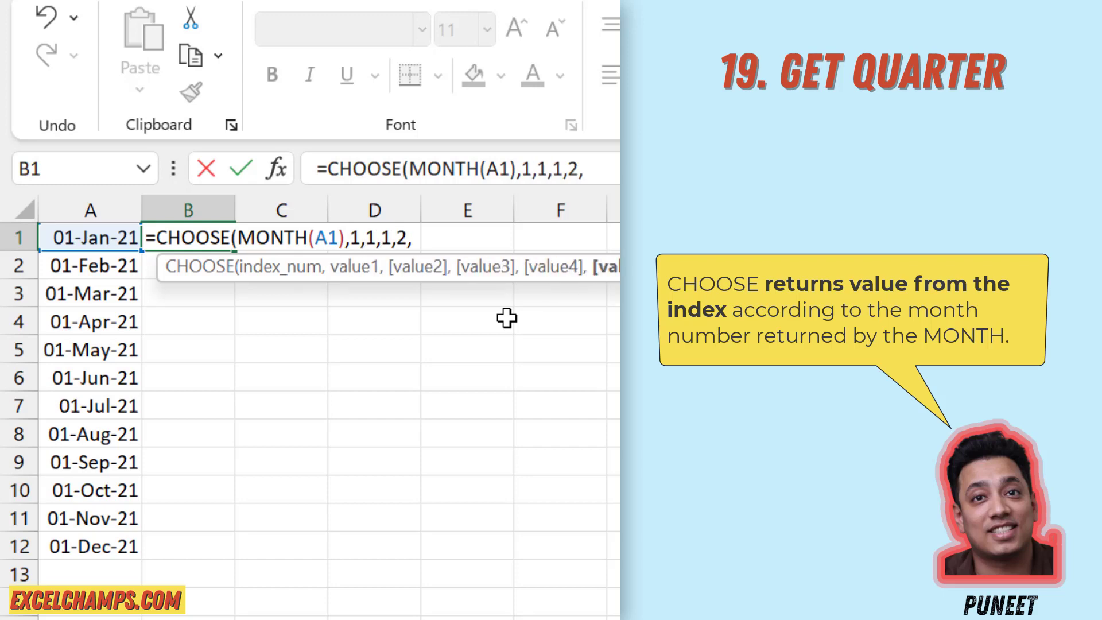
type("2,2,")
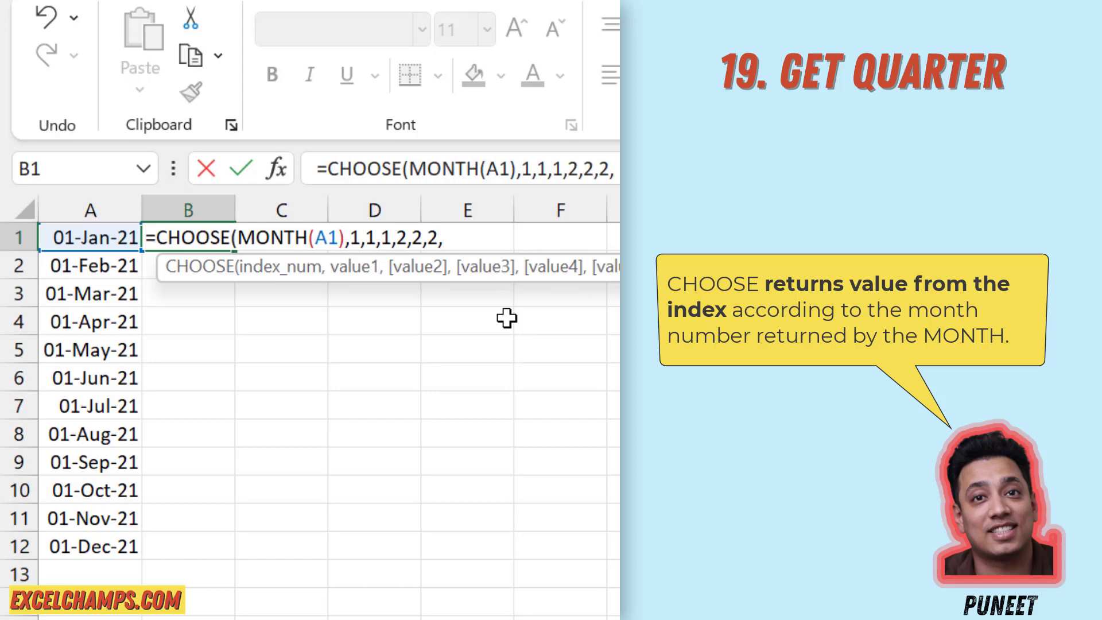
type("3,3,3,4,")
key("BackSpace")
key("BackSpace")
type(",4,4,4)")
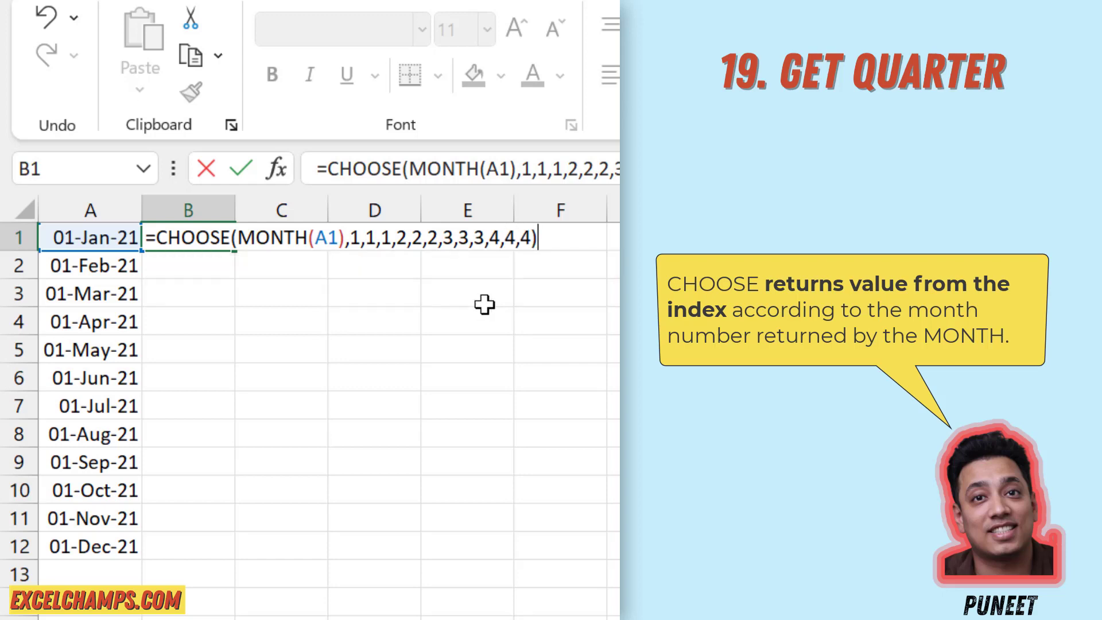
Highlight the full value list and each quarter's group of three values in turn, and commit the CHOOSE formula in B1
left_click_drag(351, 239, 532, 239)
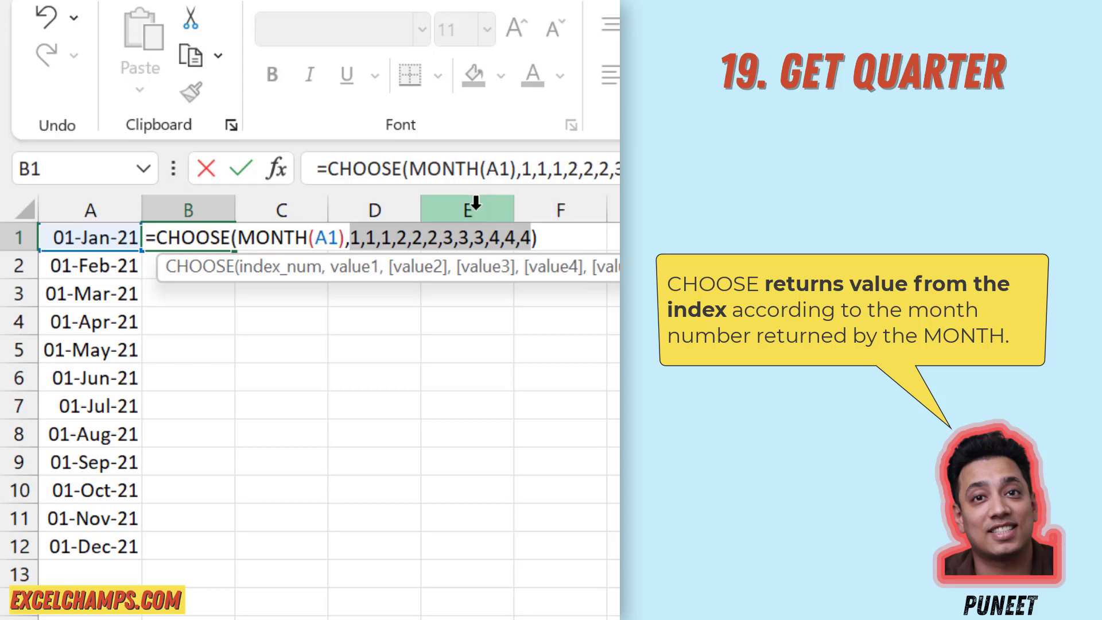
left_click(389, 239)
left_click_drag(389, 239, 349, 238)
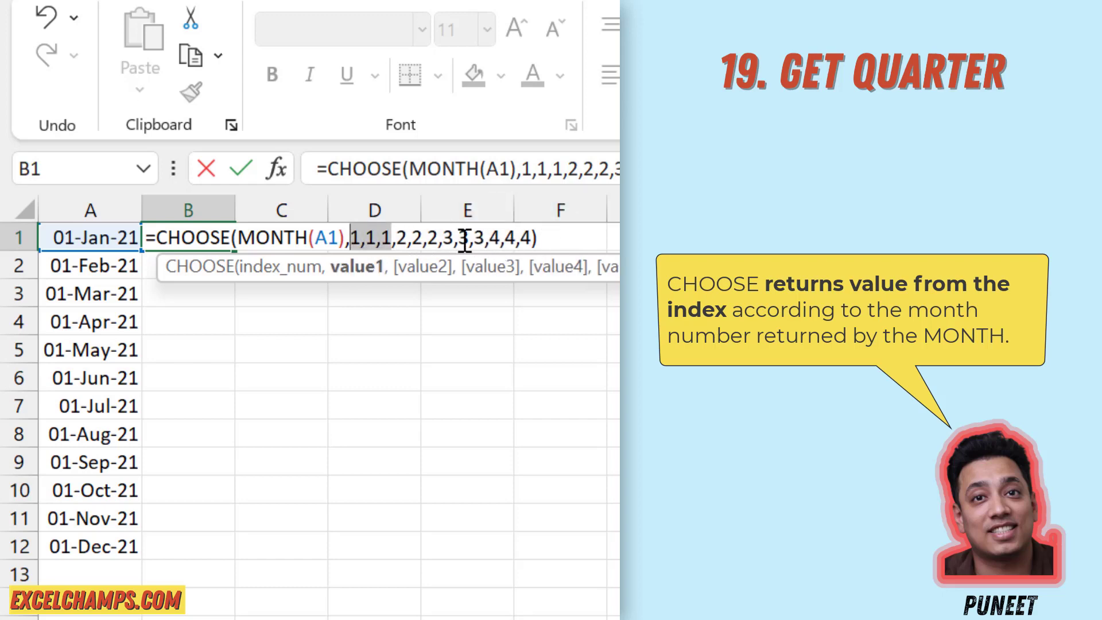
left_click_drag(438, 239, 398, 239)
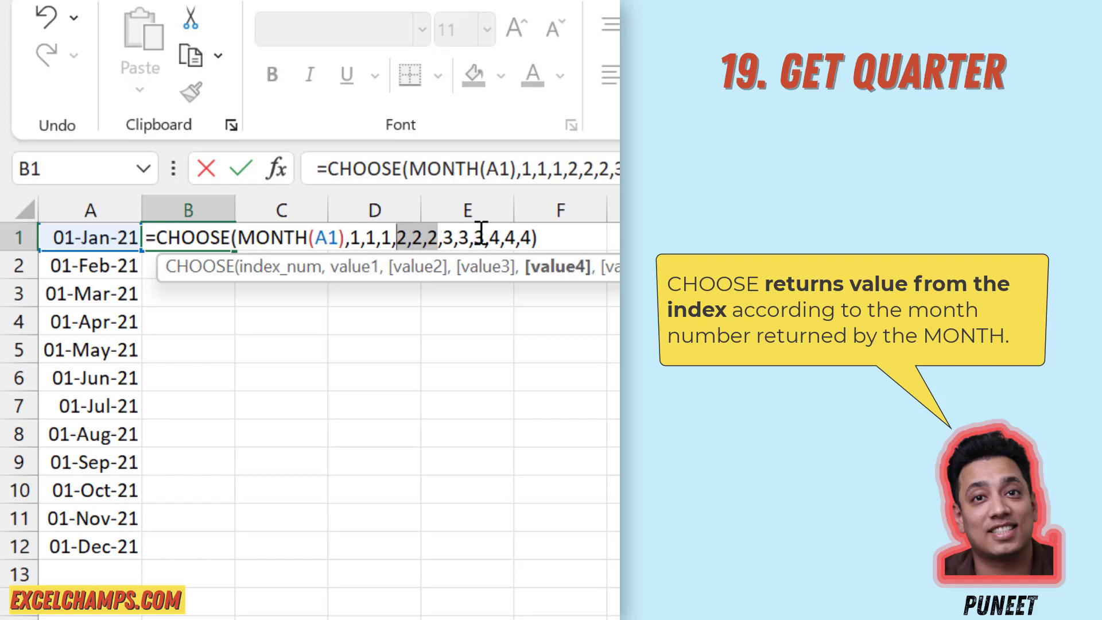
left_click_drag(485, 237, 446, 241)
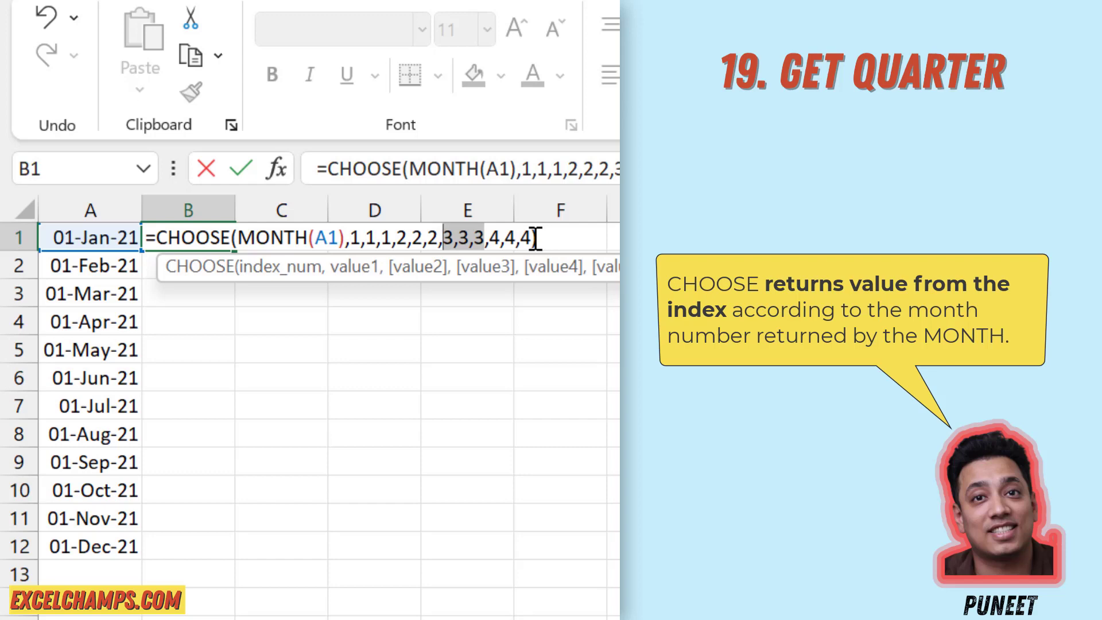
left_click_drag(531, 238, 489, 238)
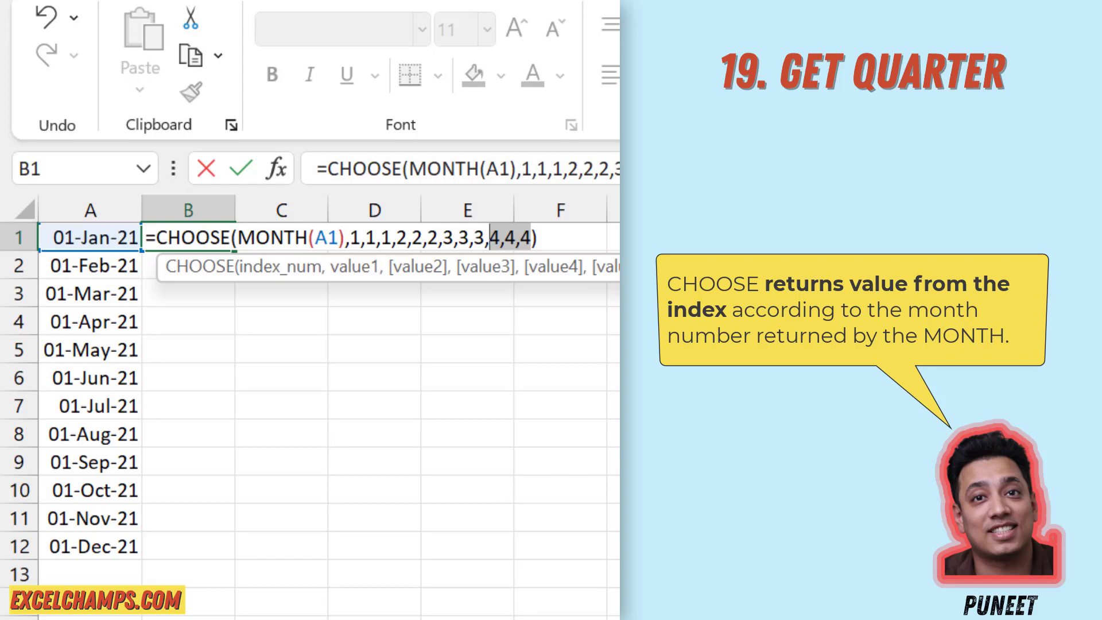
key("Return")
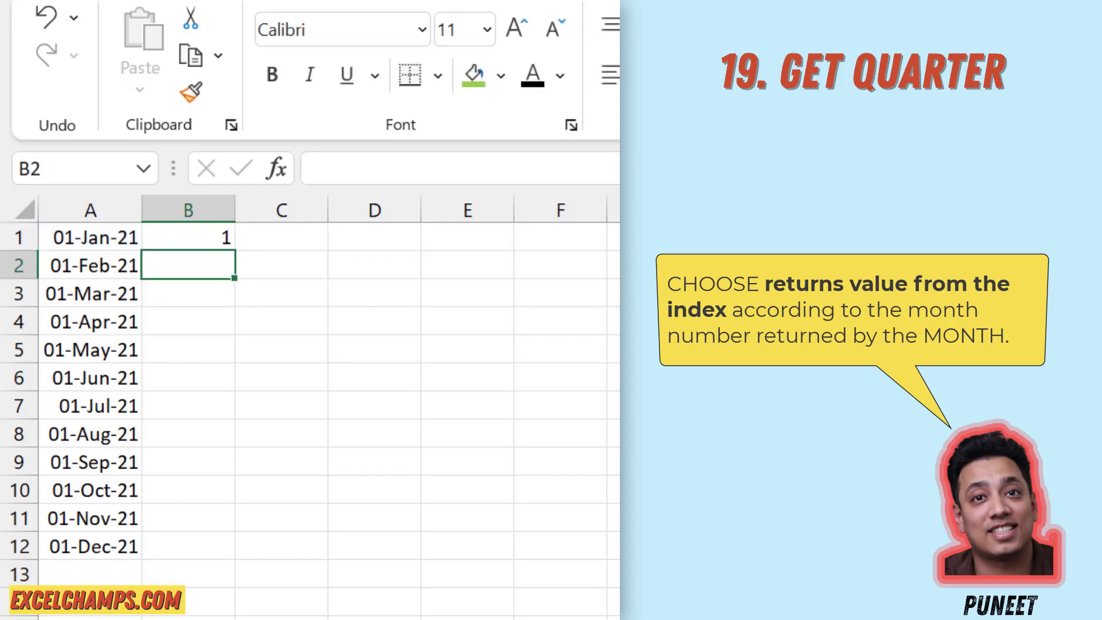
Fill the CHOOSE formula from B1 down through B12 alongside the remaining dates
key("Left")
key("ctrl+Down")
key("Right")
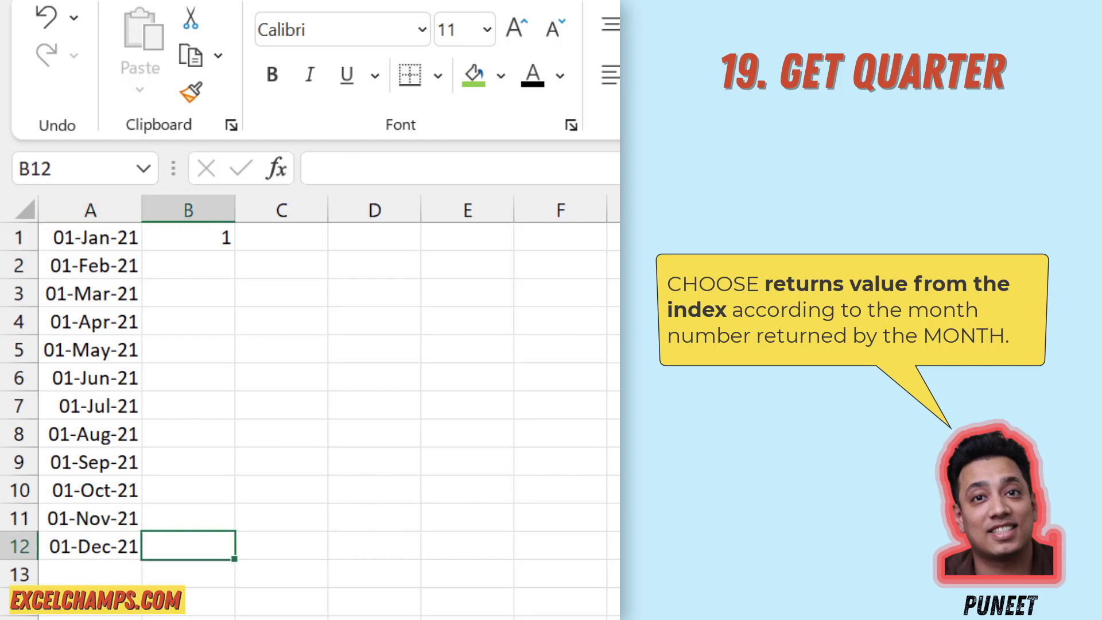
key("ctrl+shift+Up")
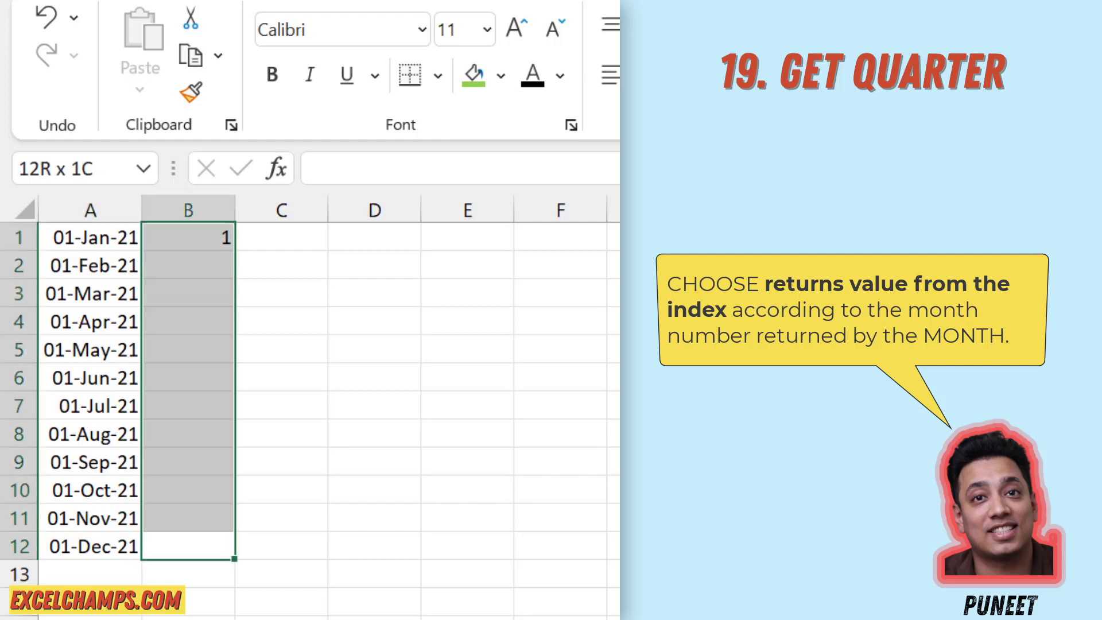
key("ctrl+d")
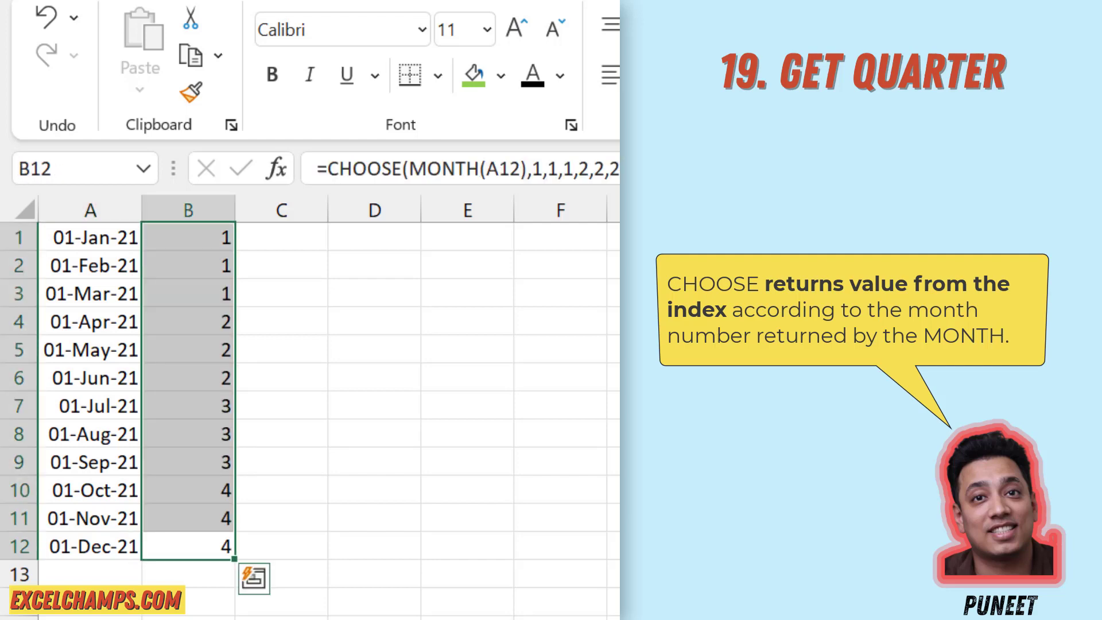
left_click(1101, 294)
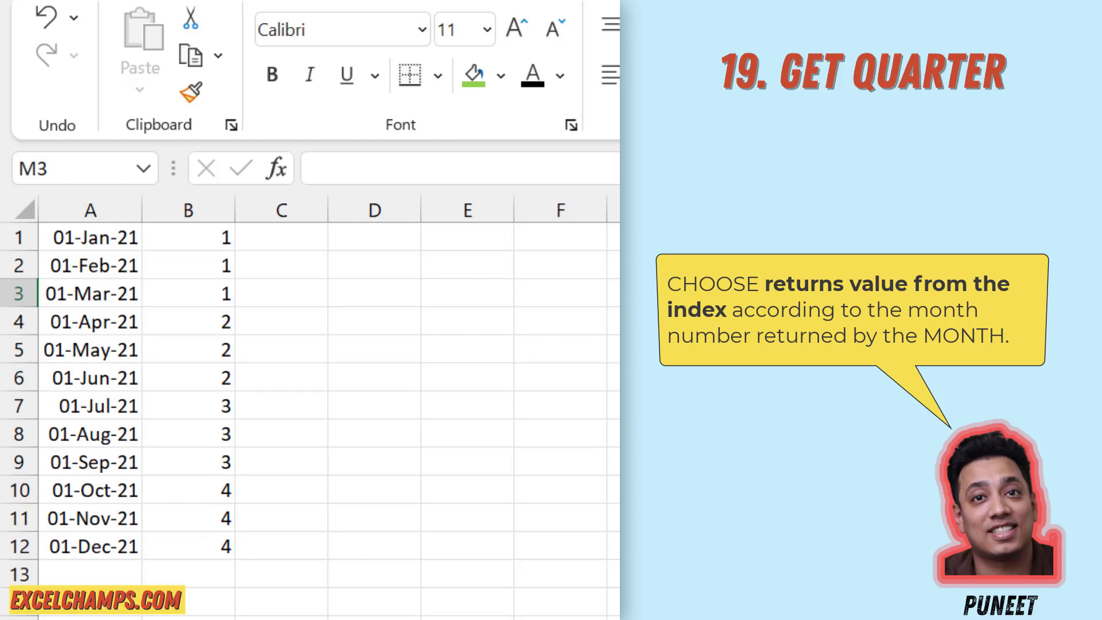
Prefix the CHOOSE formula in B1 with "Q-"& so the quarter number carries a Q- label
left_click(215, 237)
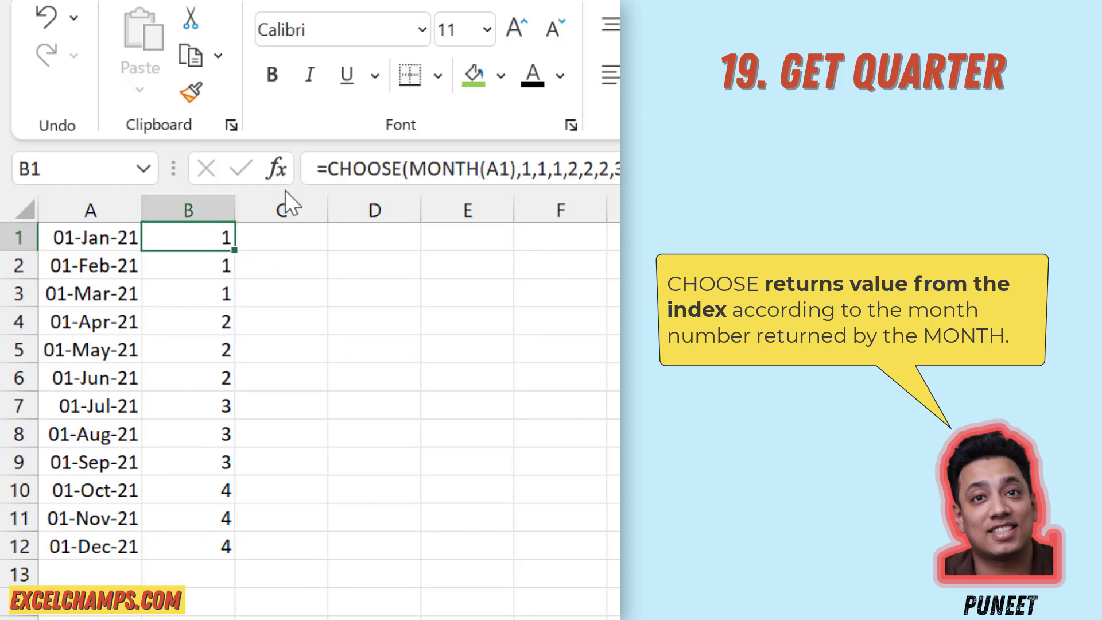
left_click(324, 171)
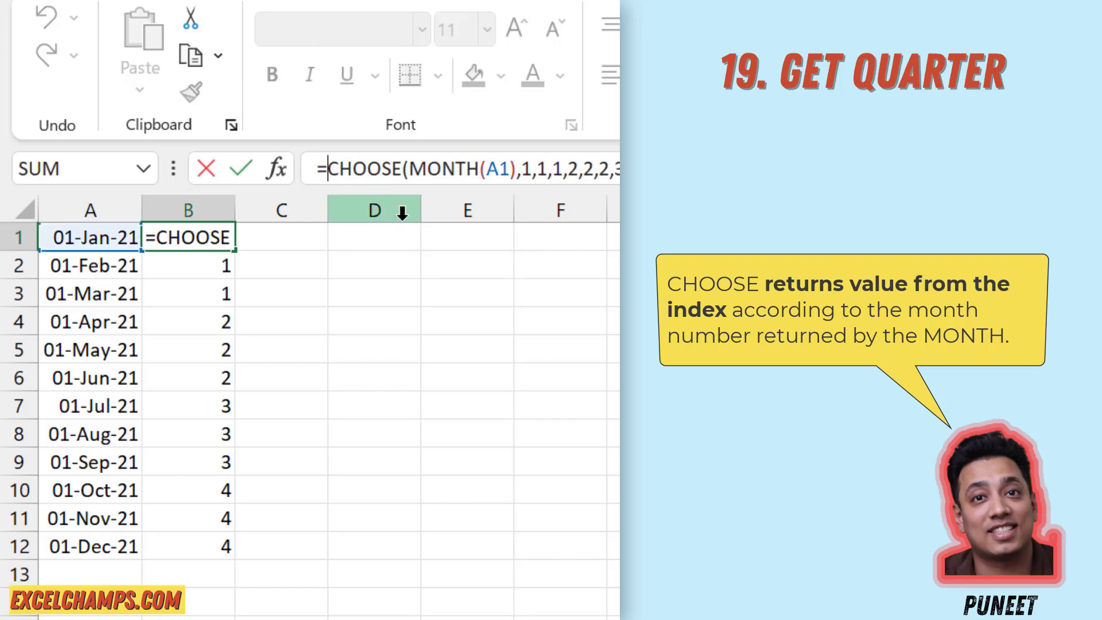
type("\"Q")
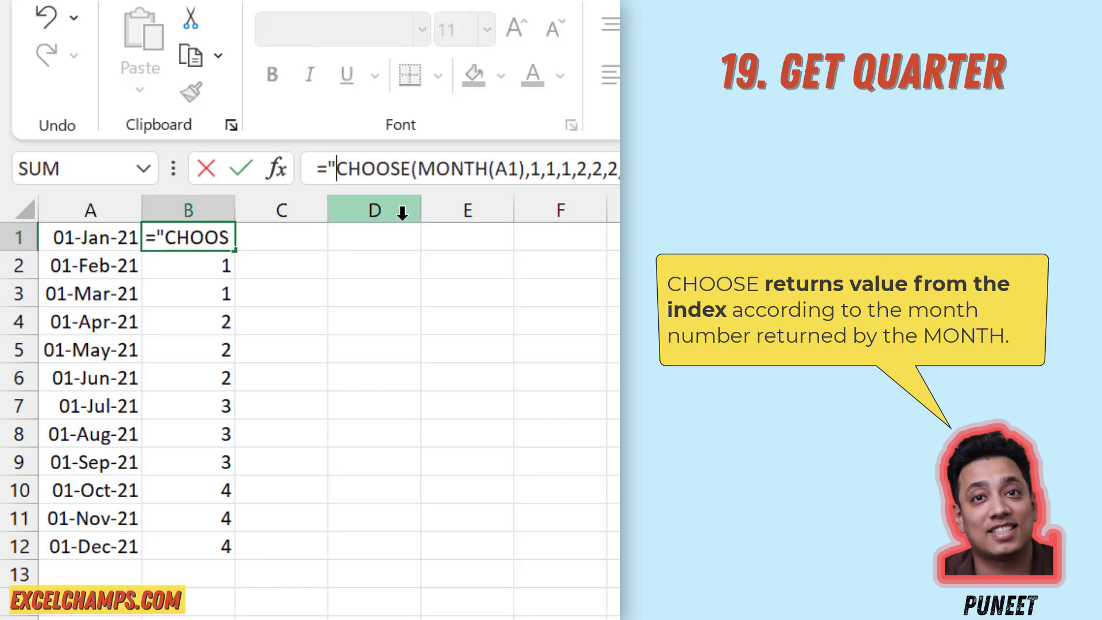
type("-\"")
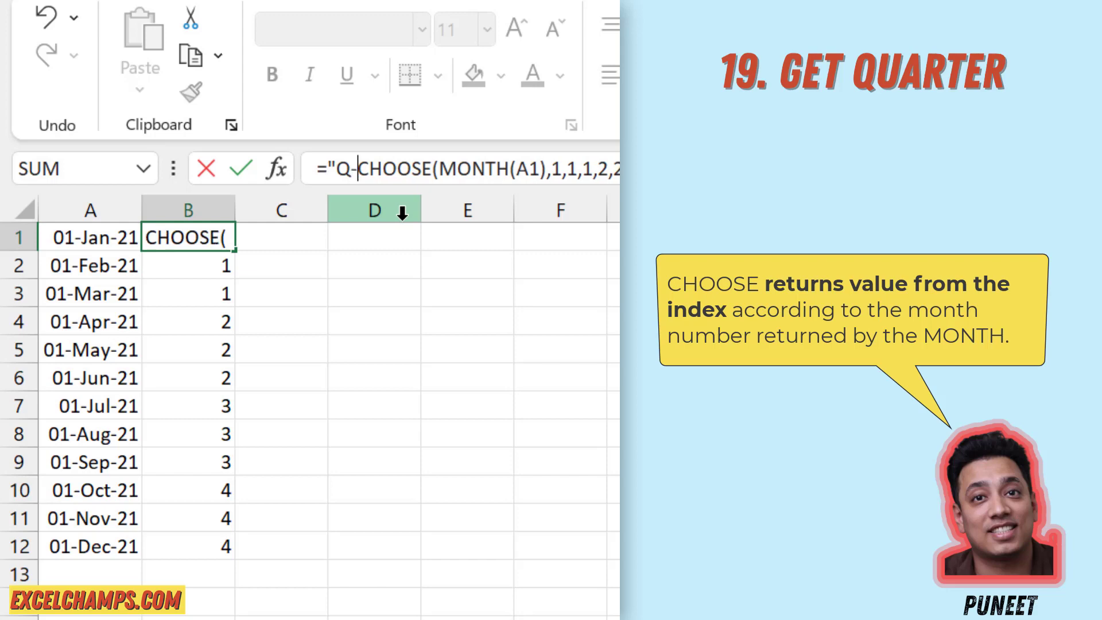
type("&")
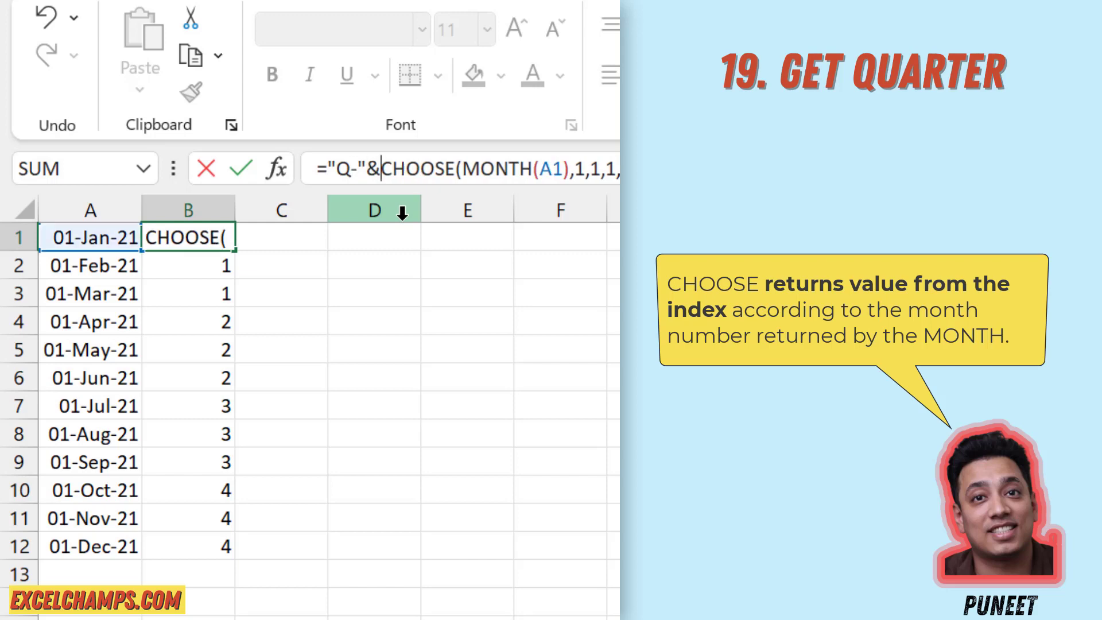
key("Return")
Fill the Q- prefixed formula from B1 down through B12
key("Up")
key("ctrl+shift+Down")
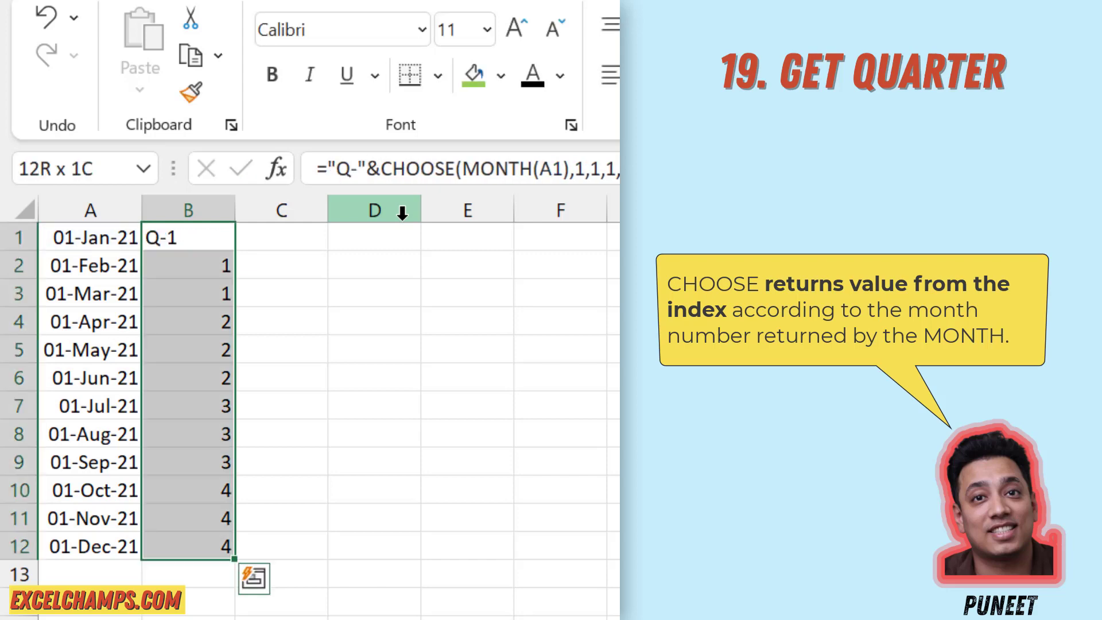
key("ctrl+d")
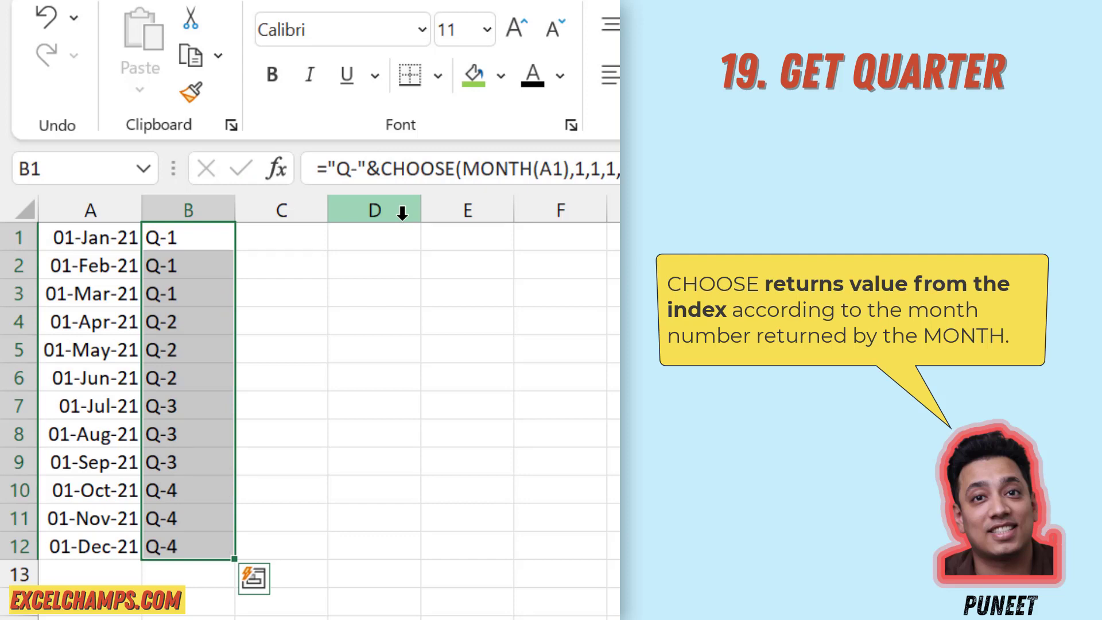
key("Up")
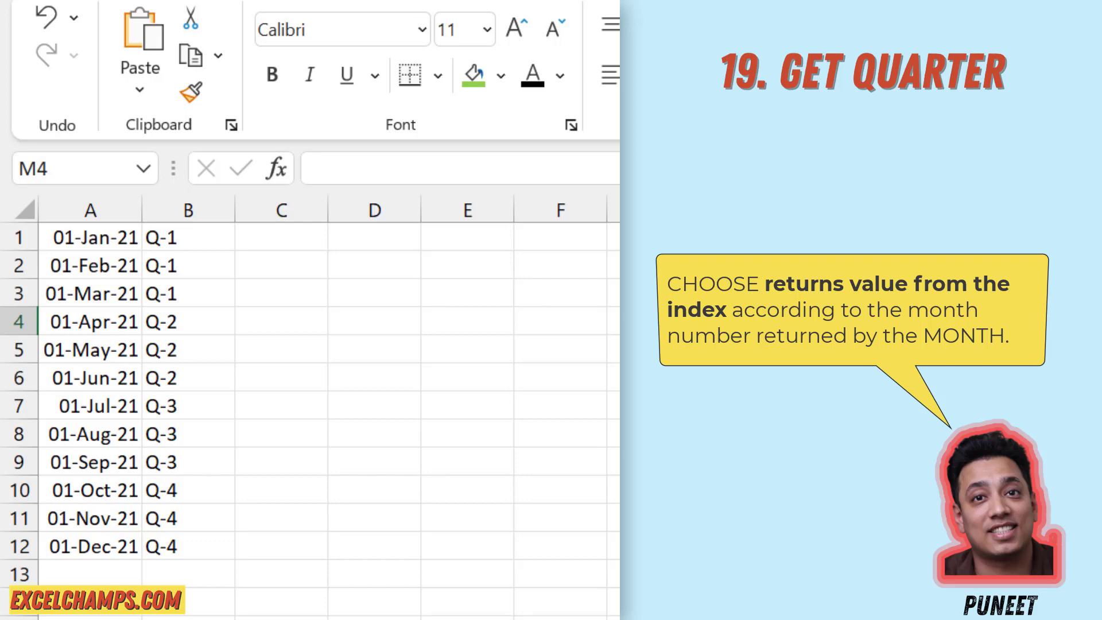
Replace the CHOOSE values in B1 with 4,4,4,1,1,1,2,2,2,3,3,3 for quarters starting in April
left_click(221, 232)
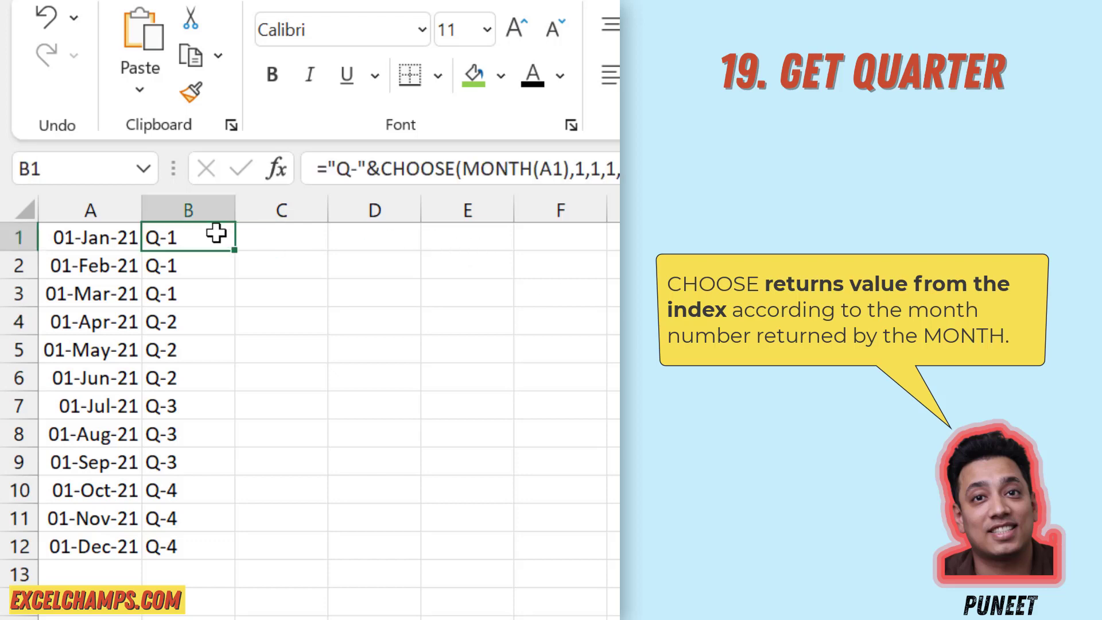
double_click(205, 231)
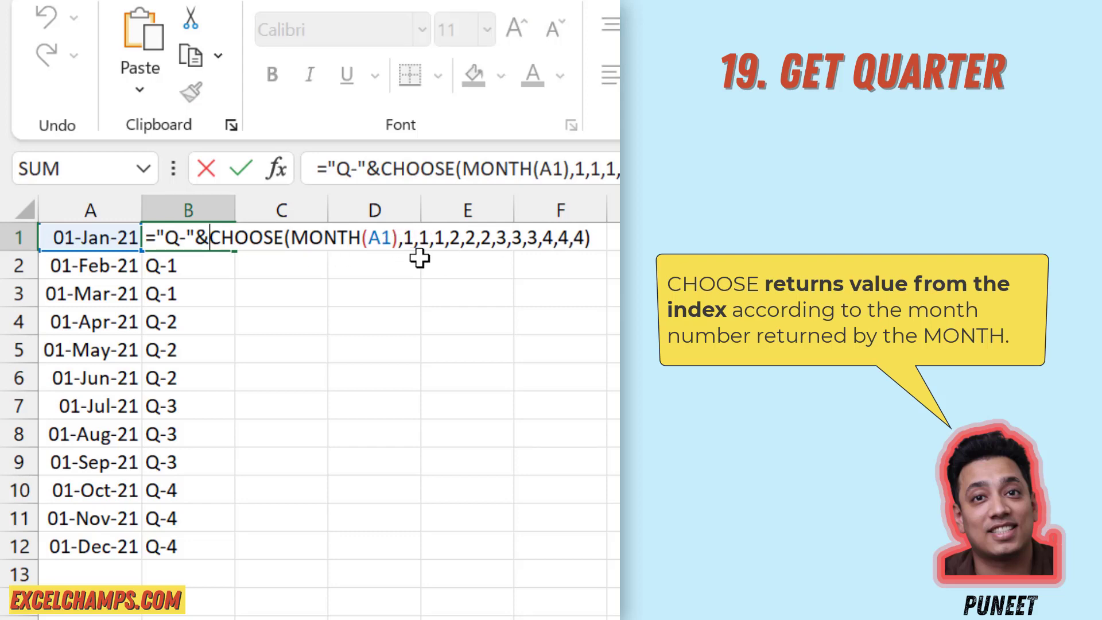
left_click_drag(406, 237, 585, 237)
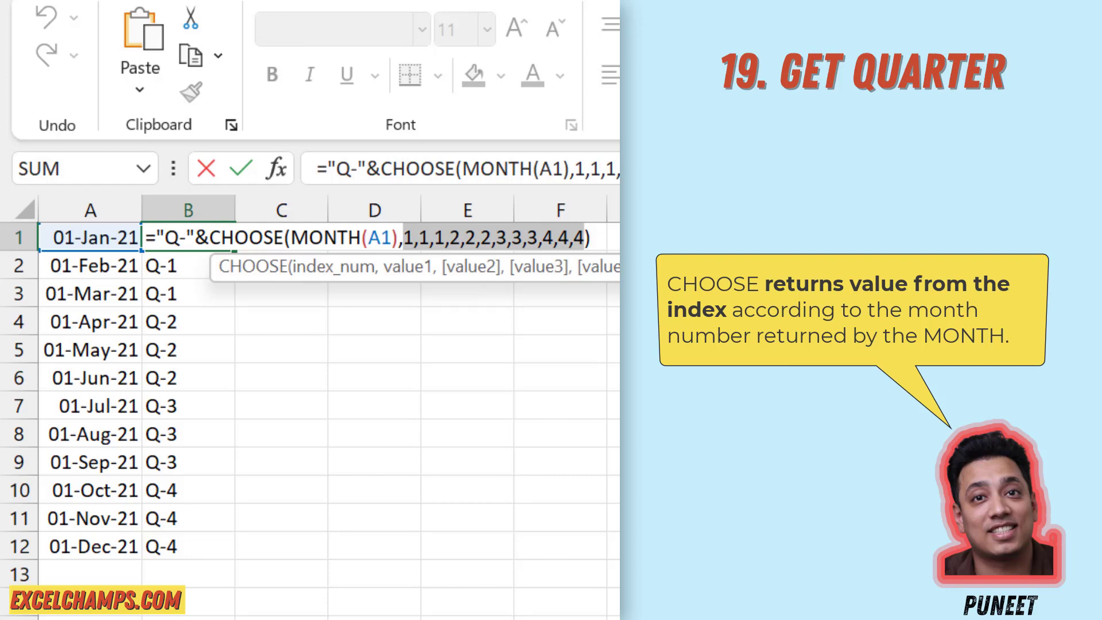
type("4,4,4,1,1,1,2,2,2,3,3,3")
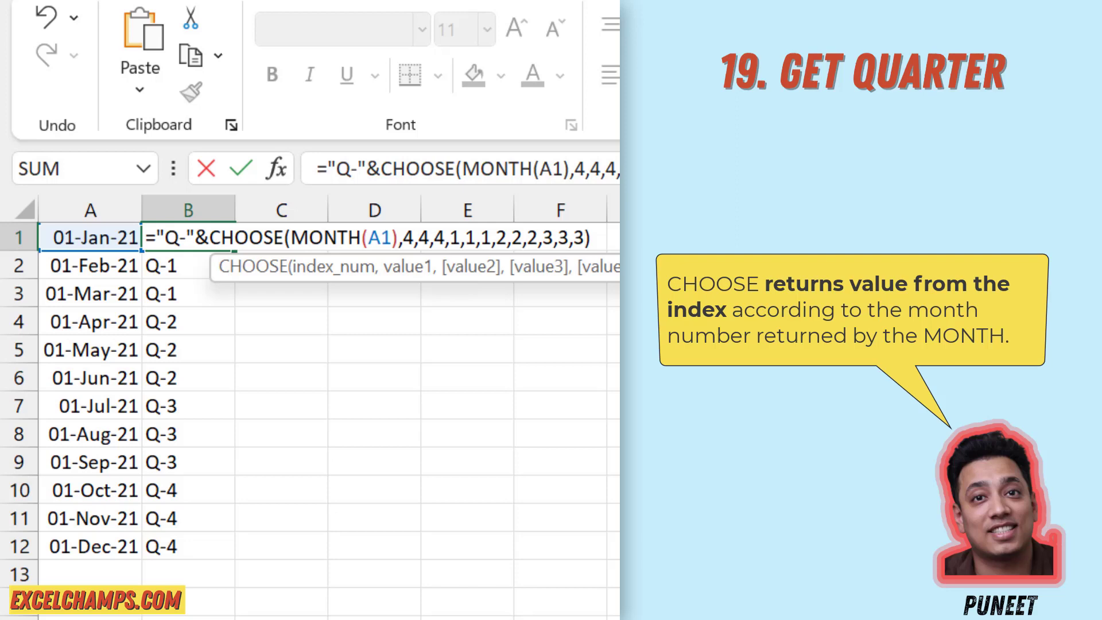
key("Return")
Fill the April-start quarter formula from B1 down through B12
key("Up")
key("ctrl+shift+Down")
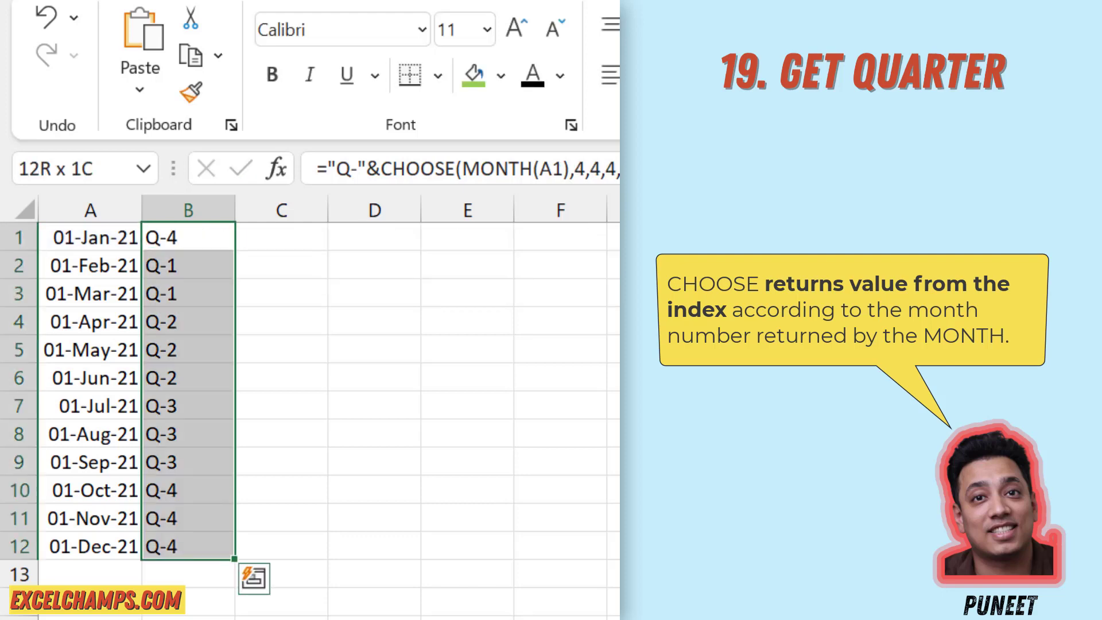
key("ctrl+d")
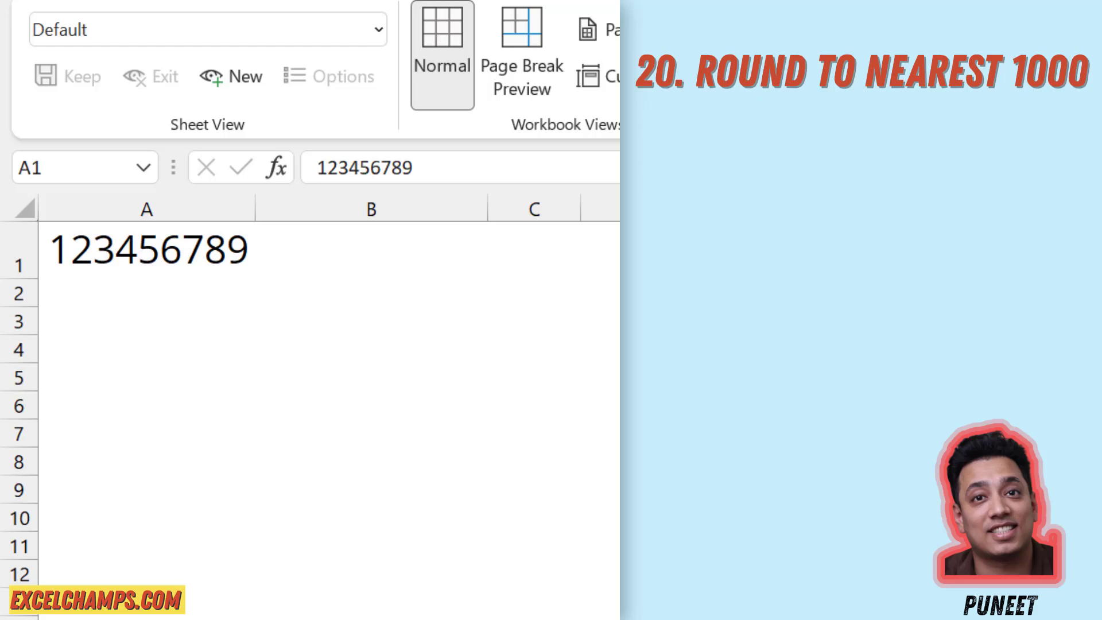
Enter =ROUND(A1,-3) in B1 to round the number in A1 to the nearest thousand
left_click(411, 254)
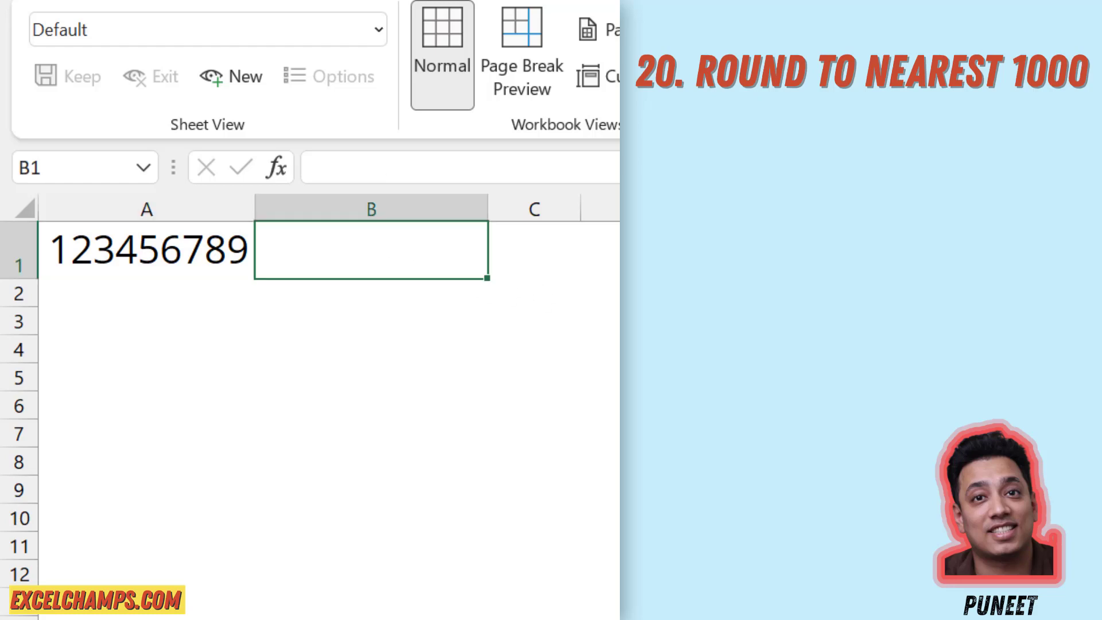
type("=round")
key("Tab")
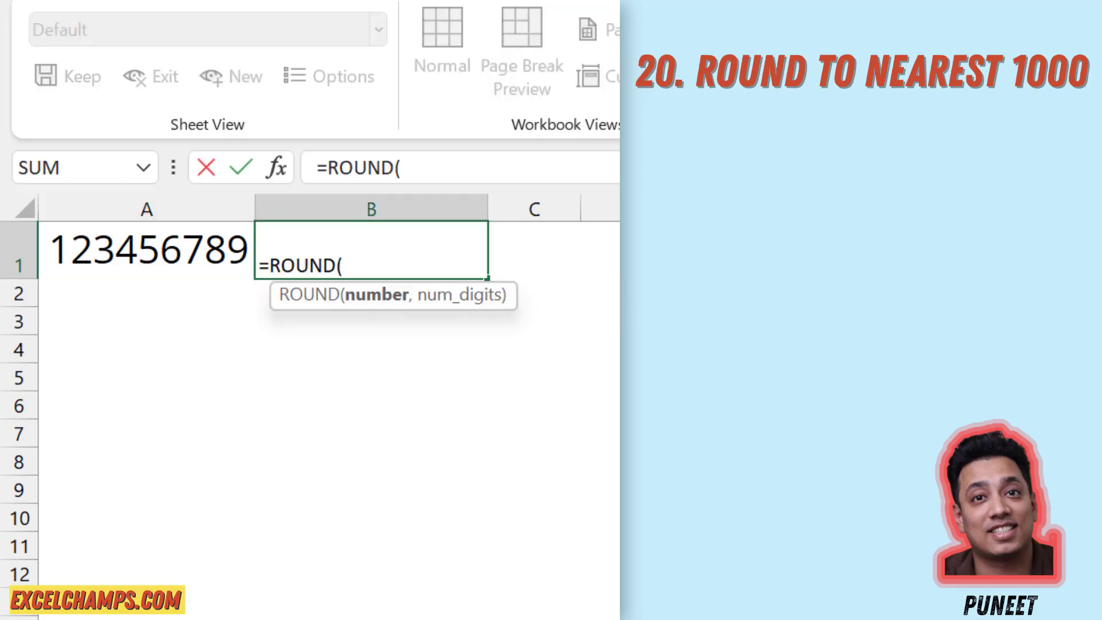
key("Left")
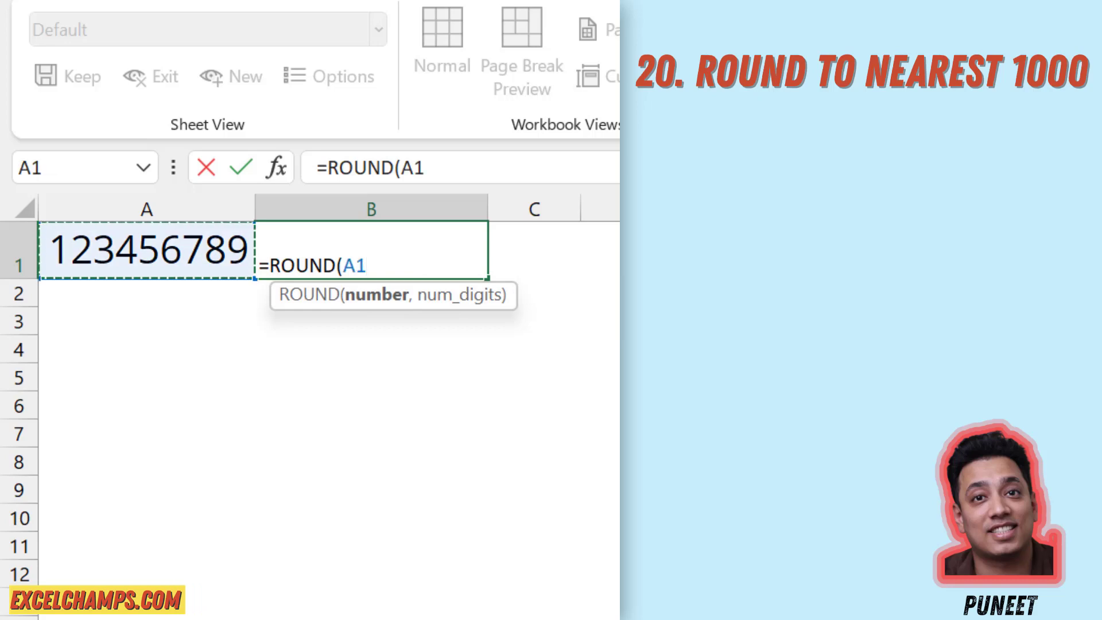
type(",")
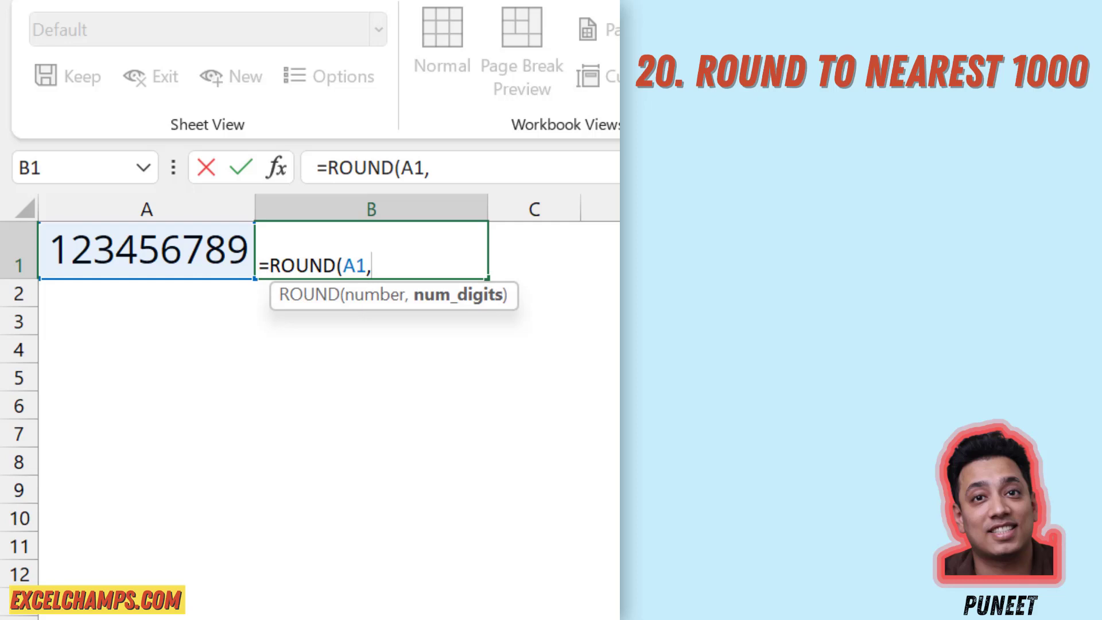
type("-3)")
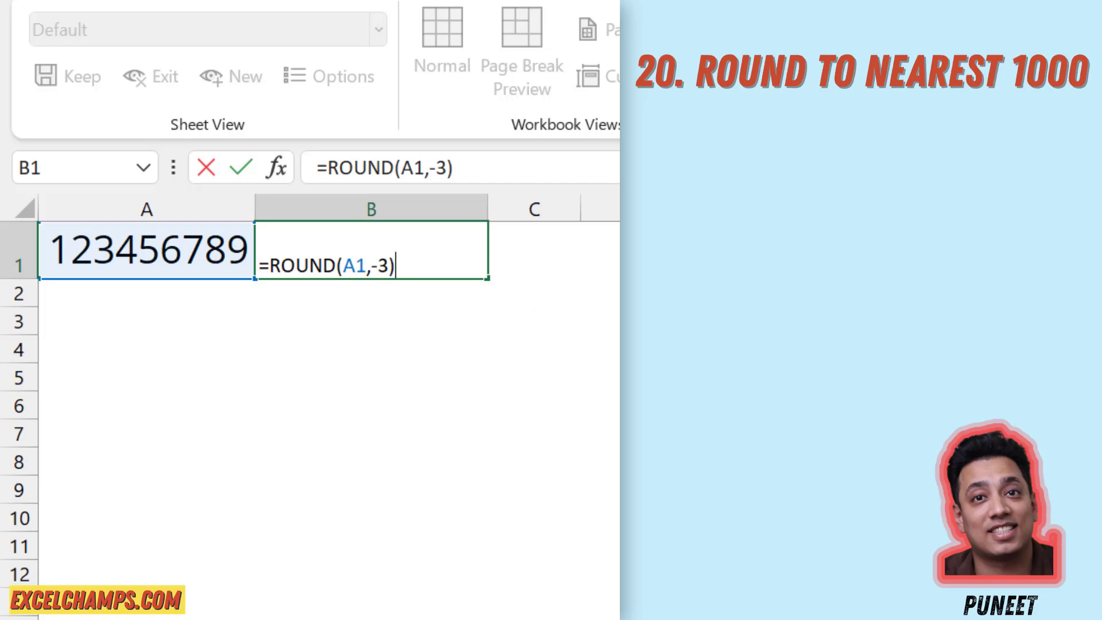
key("Return")
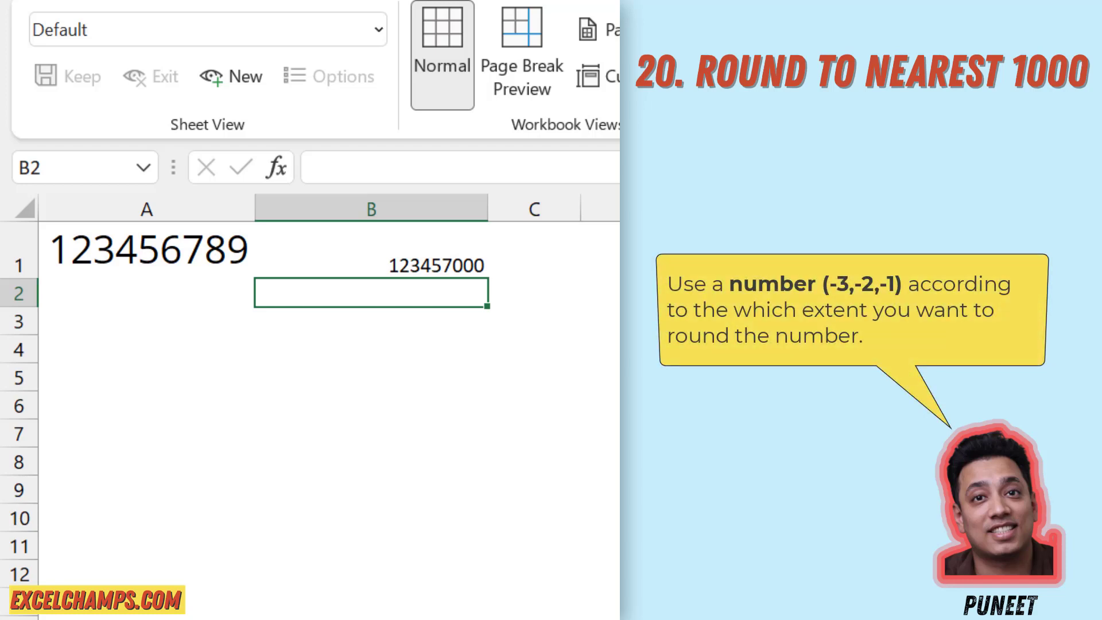
Replace the hundreds digit of the number in A1 with 4, making the value 123456489
left_click(372, 250)
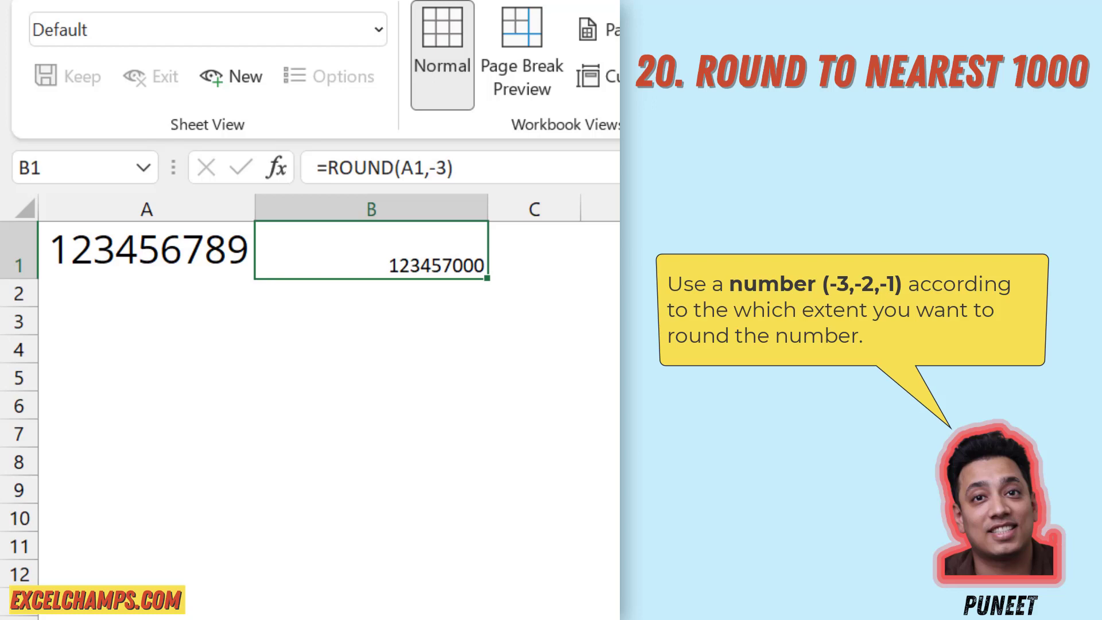
left_click(147, 251)
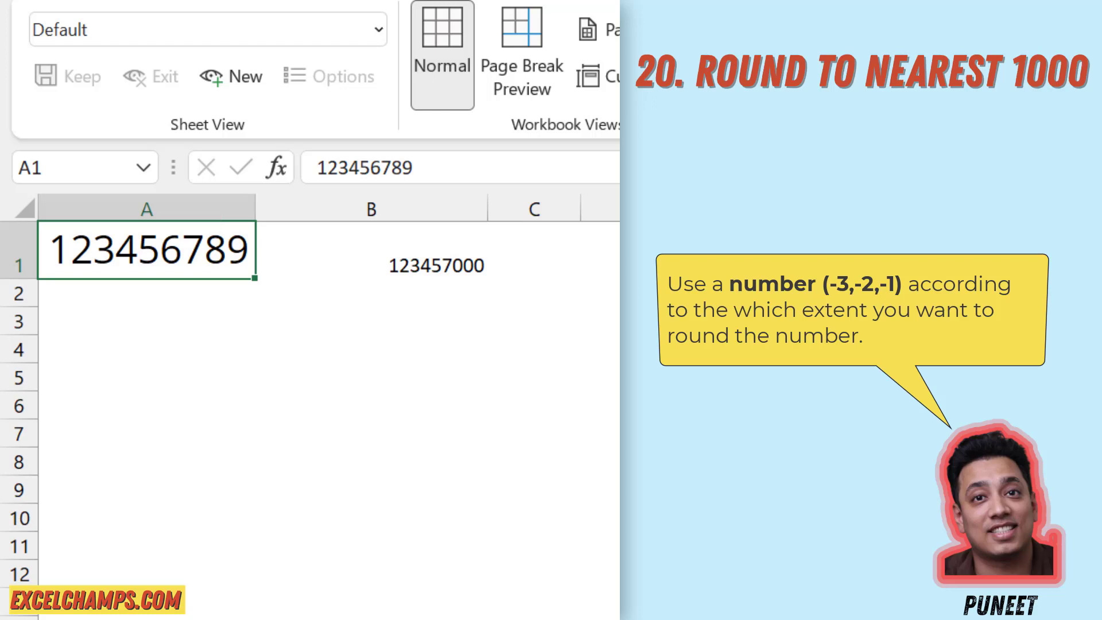
double_click(182, 251)
left_click_drag(183, 252, 167, 253)
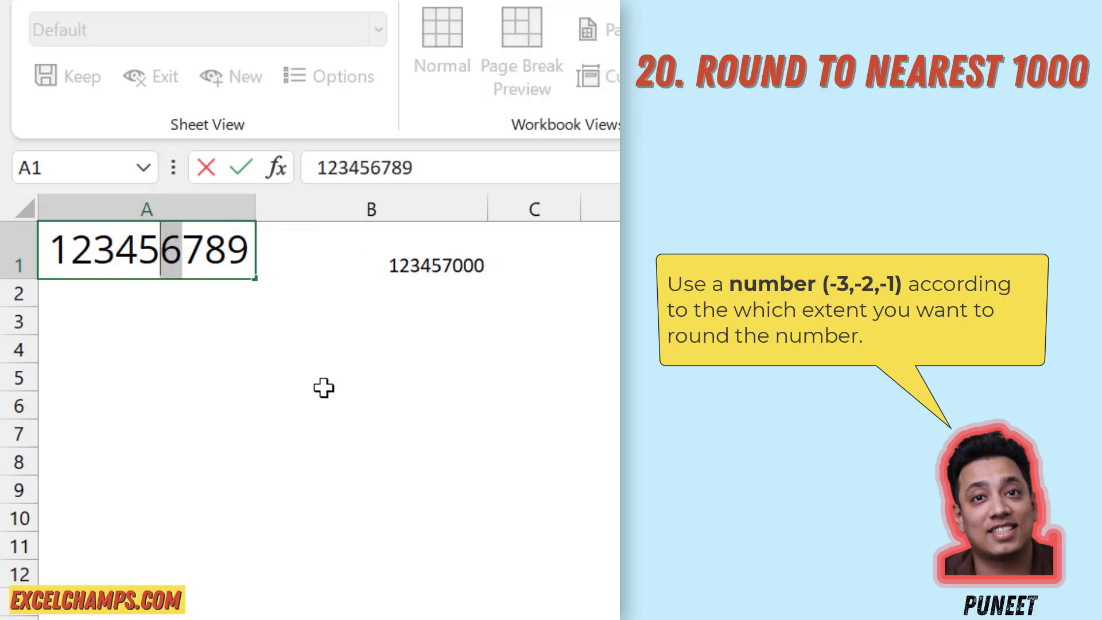
key("Right")
key("Right")
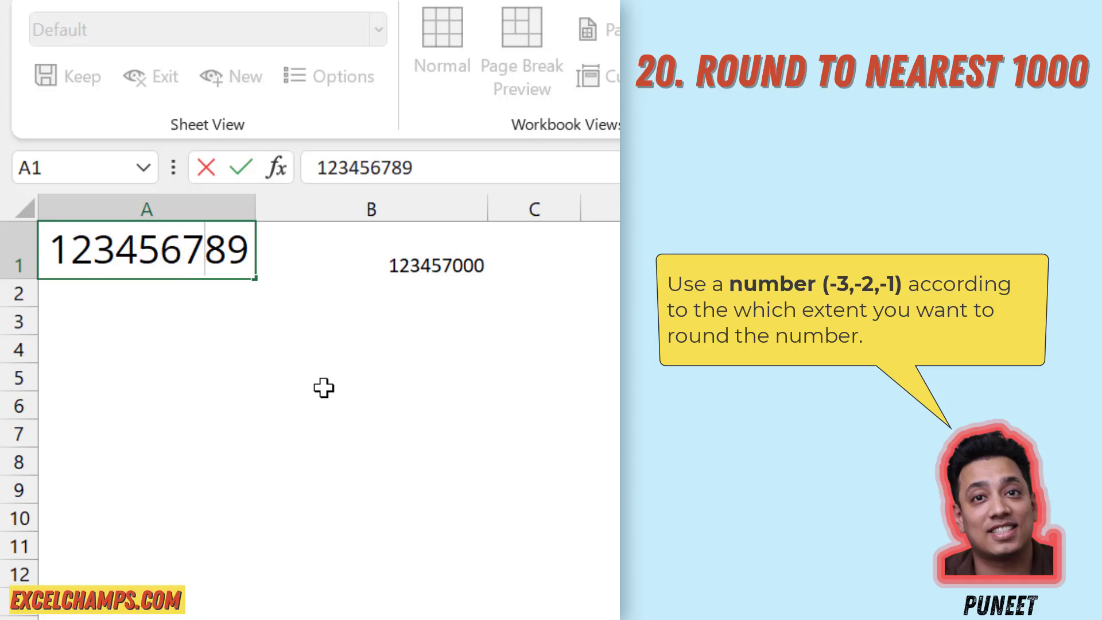
key("BackSpace")
type("4")
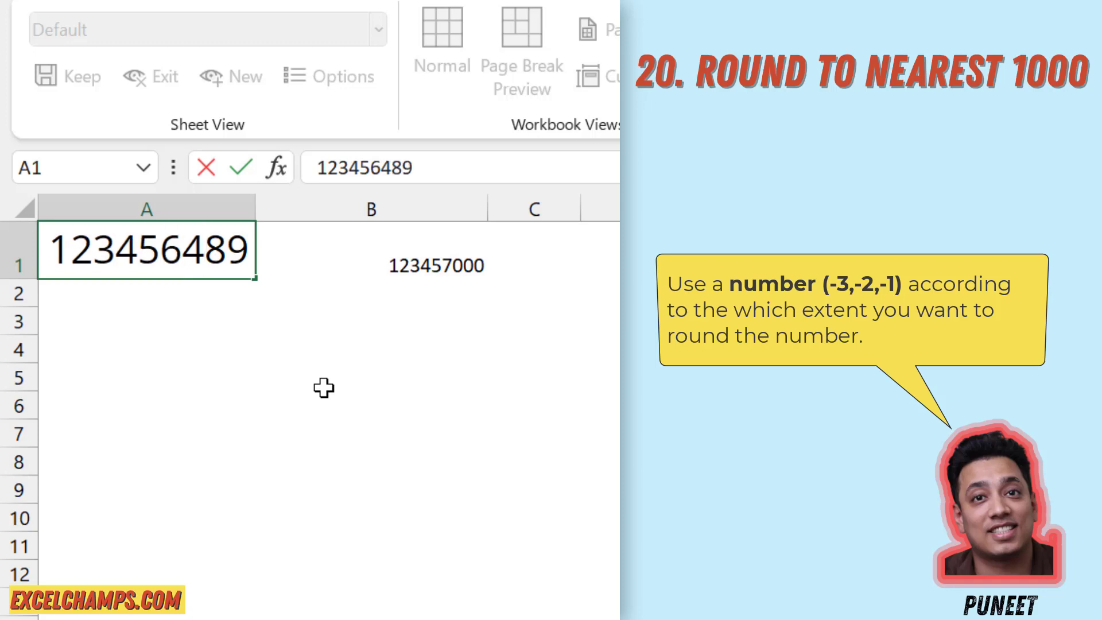
key("Return")
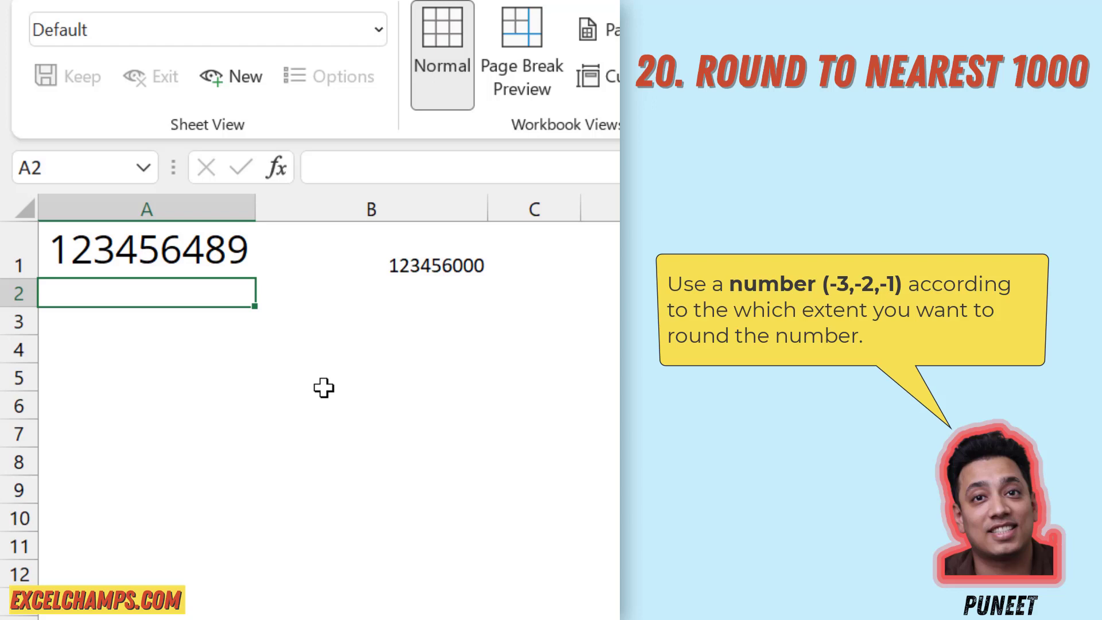
Enter =ROUND(A1,-2) in B1 to round the number in A1 to the nearest hundred
left_click(431, 269)
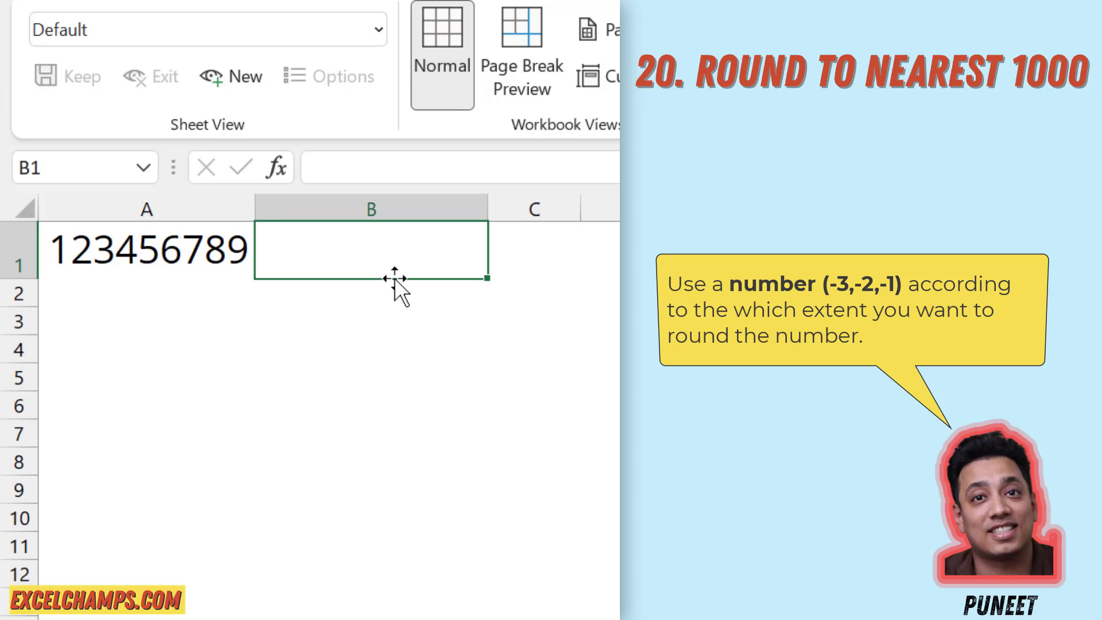
type("=ROun")
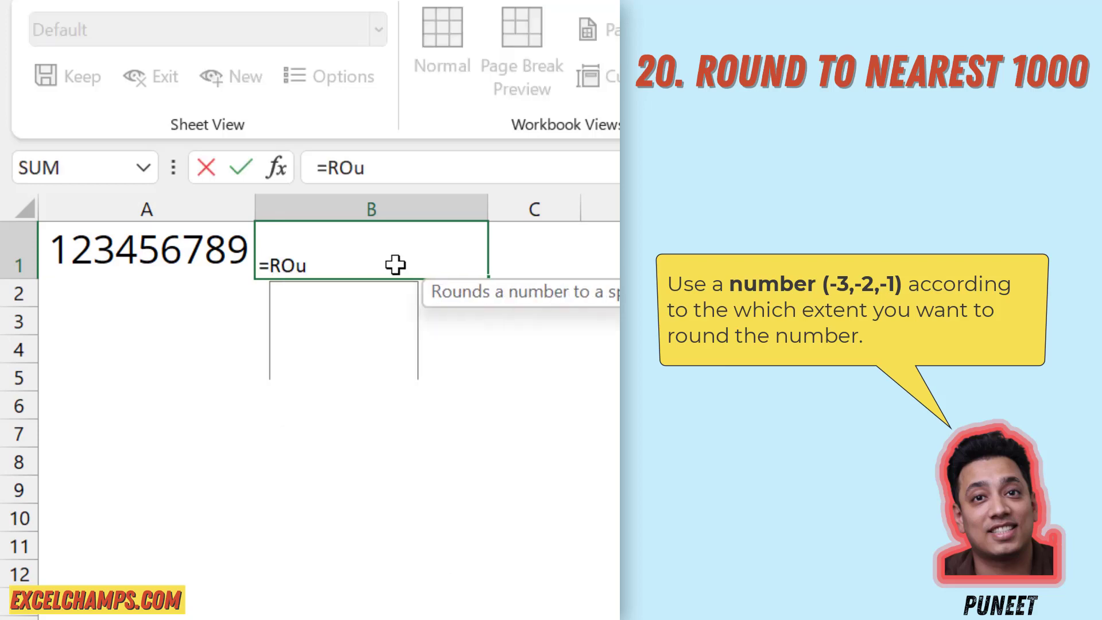
key("Down")
key("Down")
key("Up")
key("Up")
key("Tab")
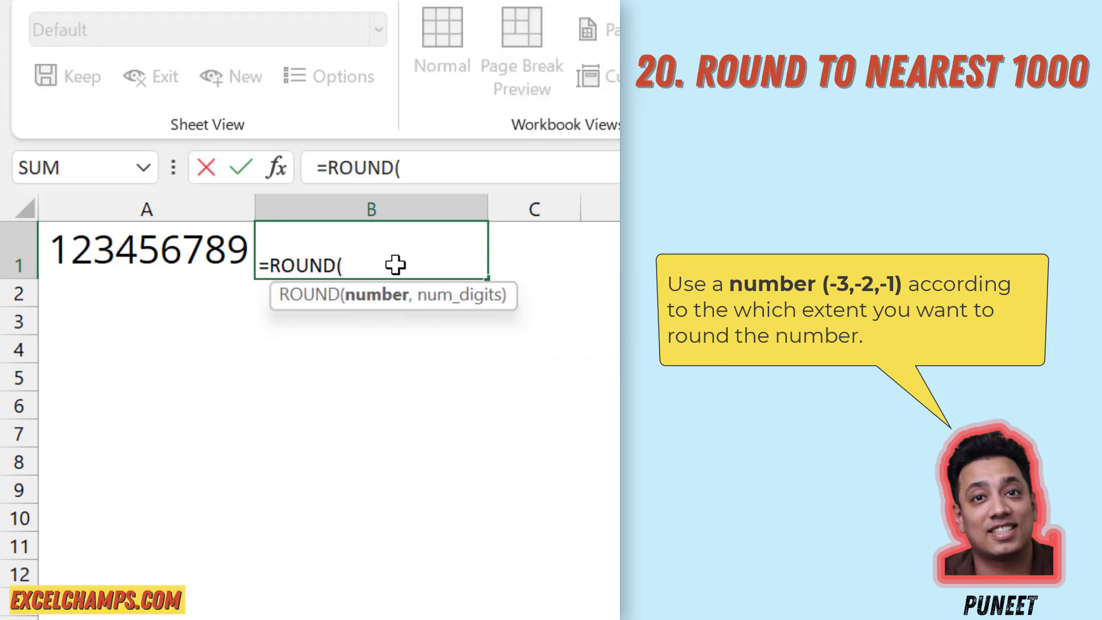
key("Left")
type(",")
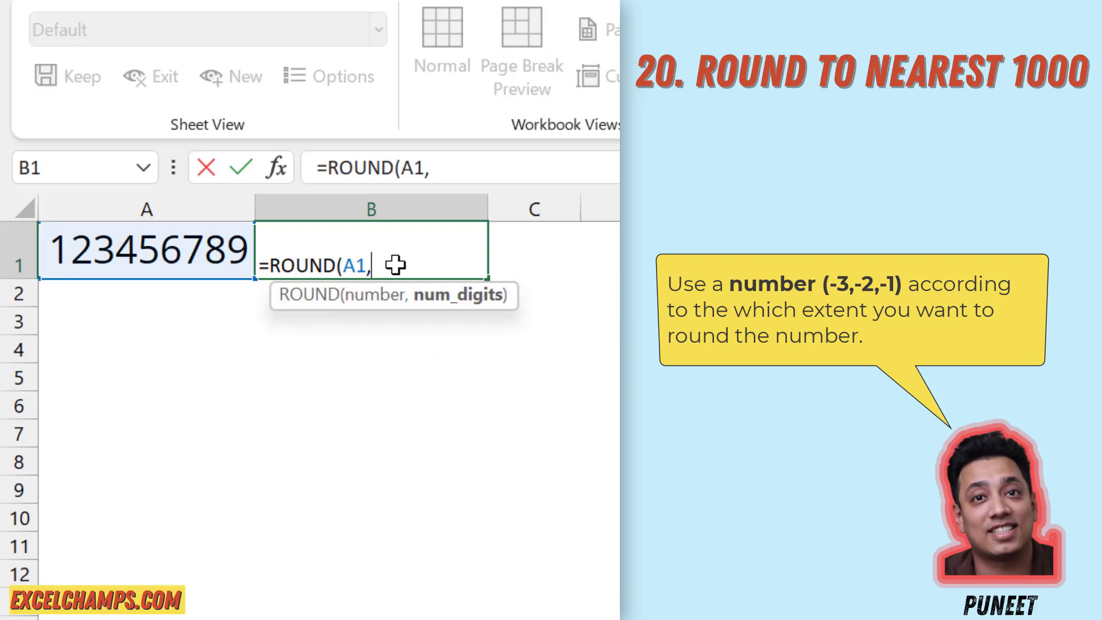
type("-2)")
key("Return")
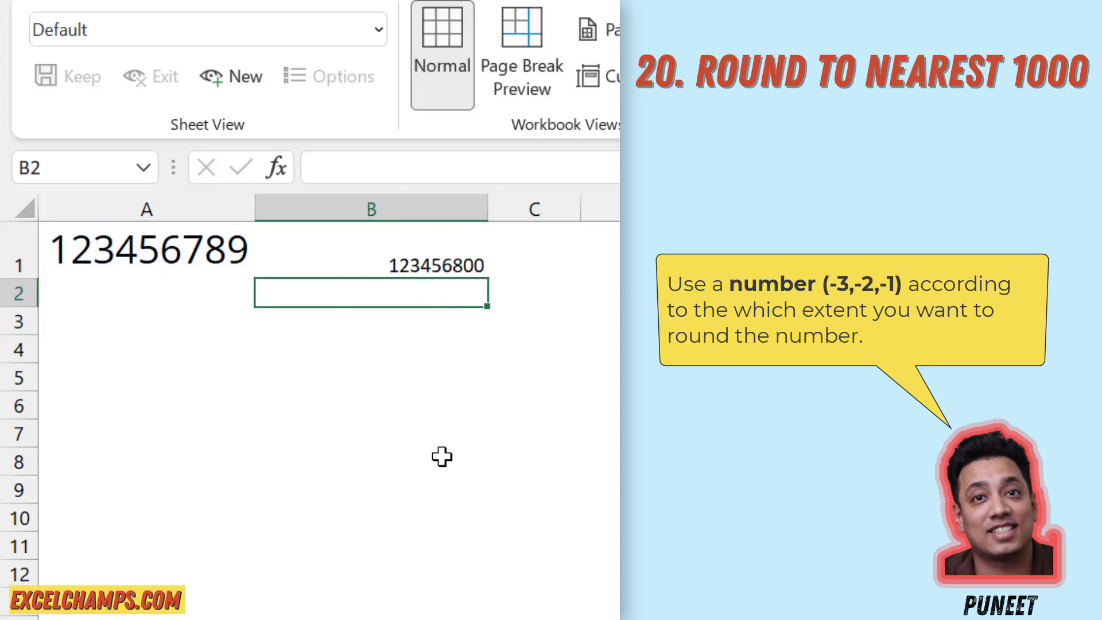
Change the ROUND formula in B1 to use -1 digits so it rounds to the nearest ten
left_click(426, 255)
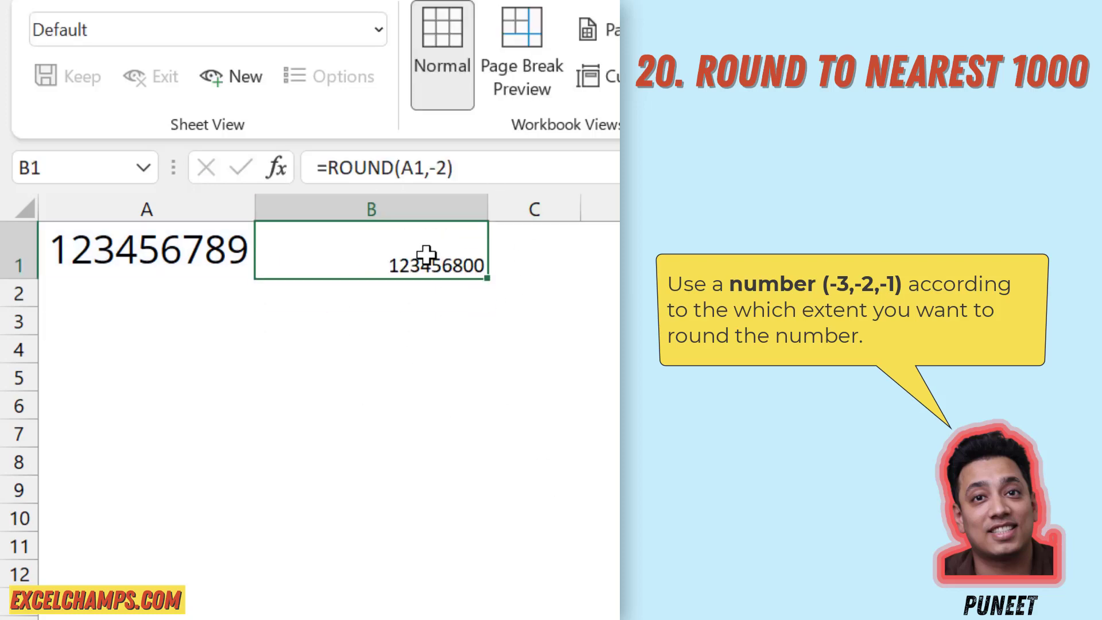
double_click(441, 167)
type("1")
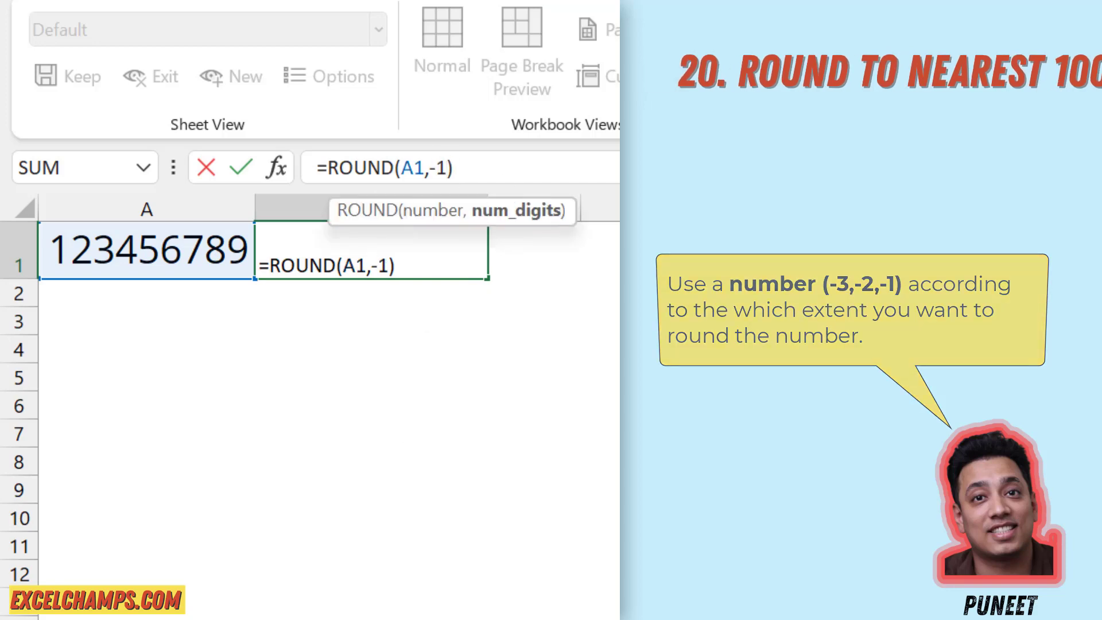
key("Return")
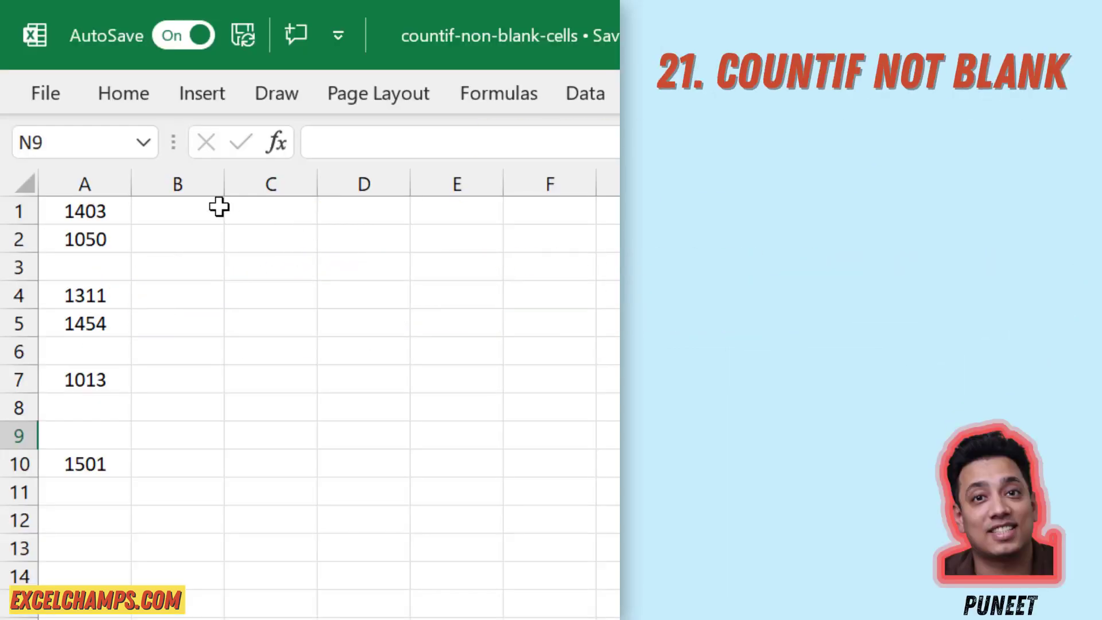
In the countif-non-blank-cells workbook, enter =COUNTA(A1:A10) in B1 to count the non-blank cells
left_click(218, 206)
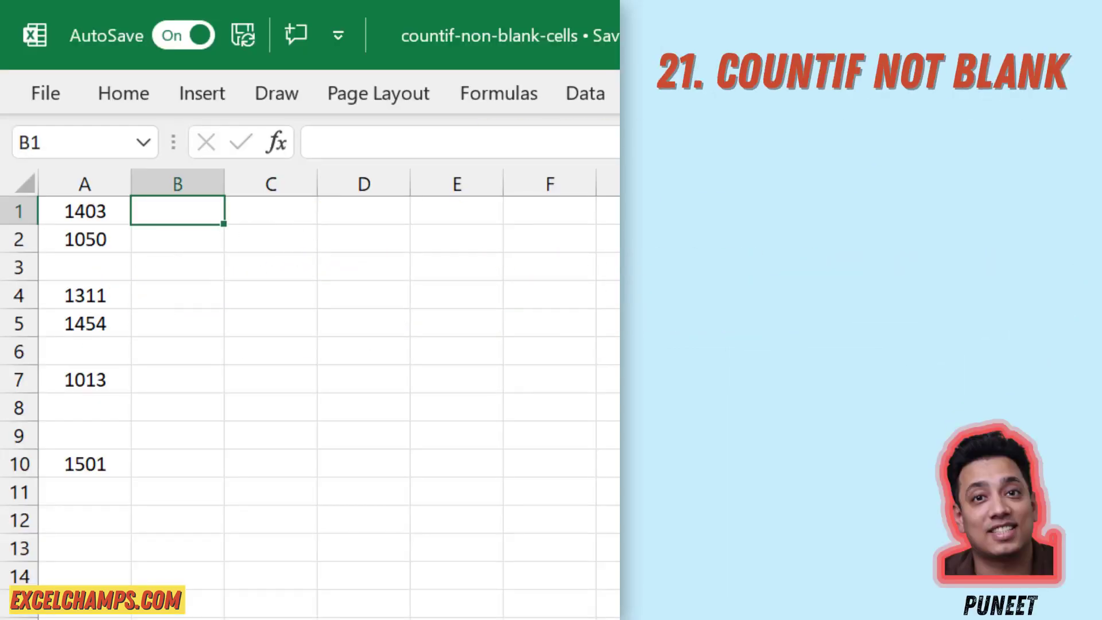
type("=COunta")
key("Tab")
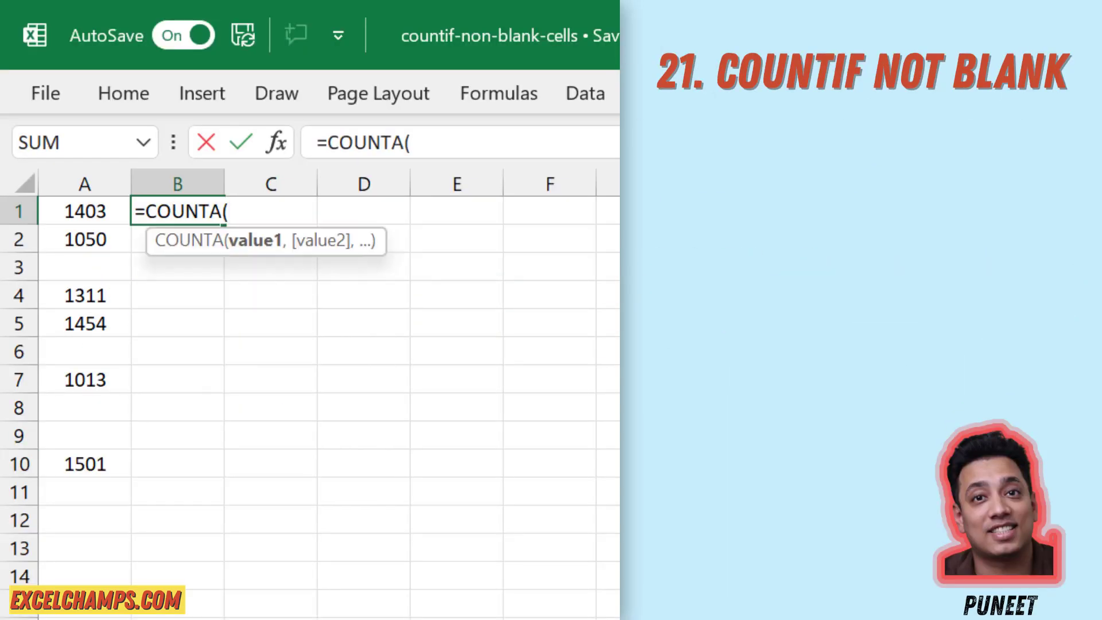
left_click_drag(85, 211, 86, 468)
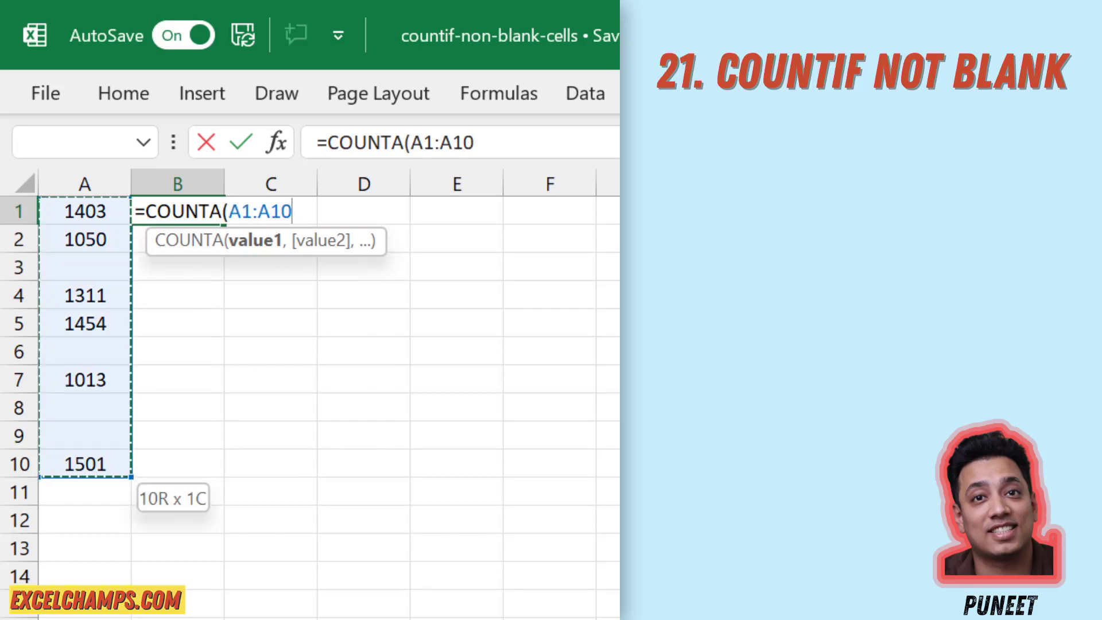
type(")")
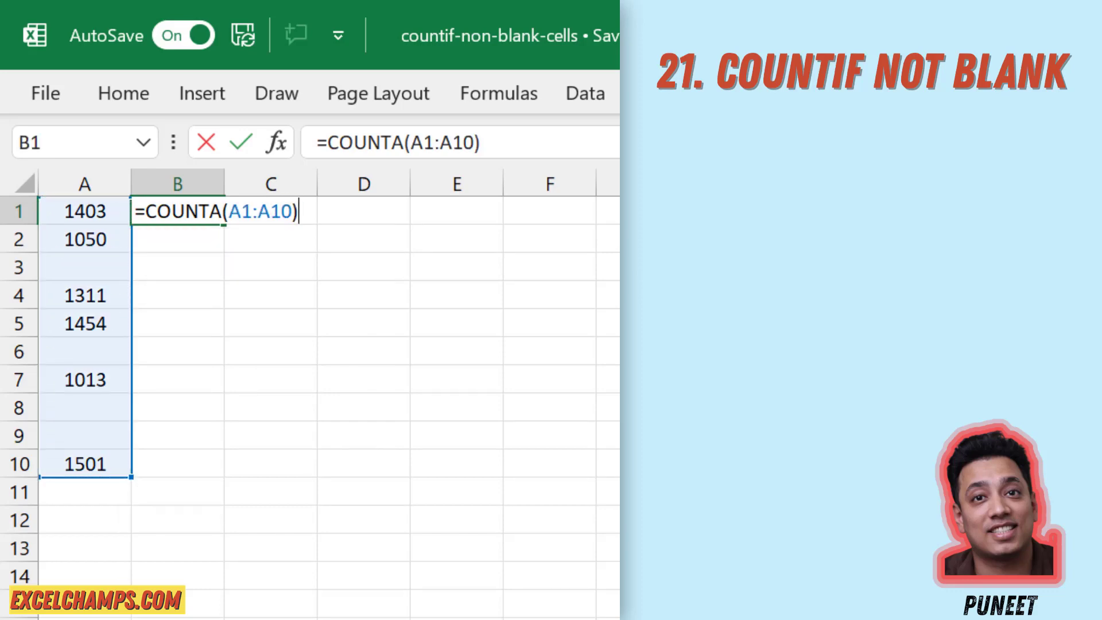
key("Return")
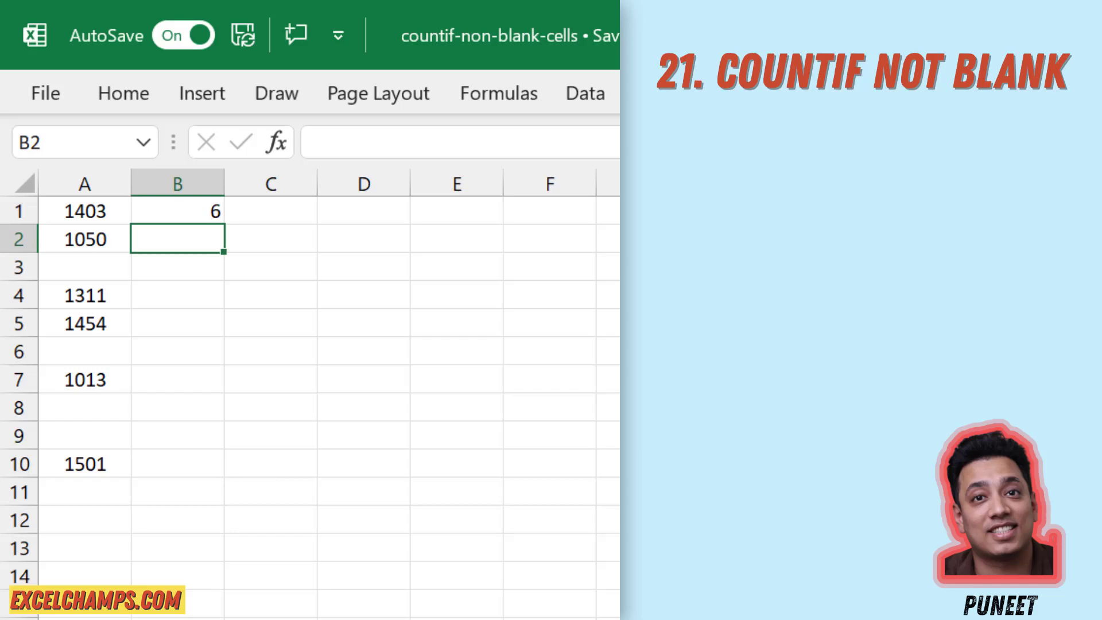
Start a COUNTIF formula in B2 with A1:A10 as its range
key("Up")
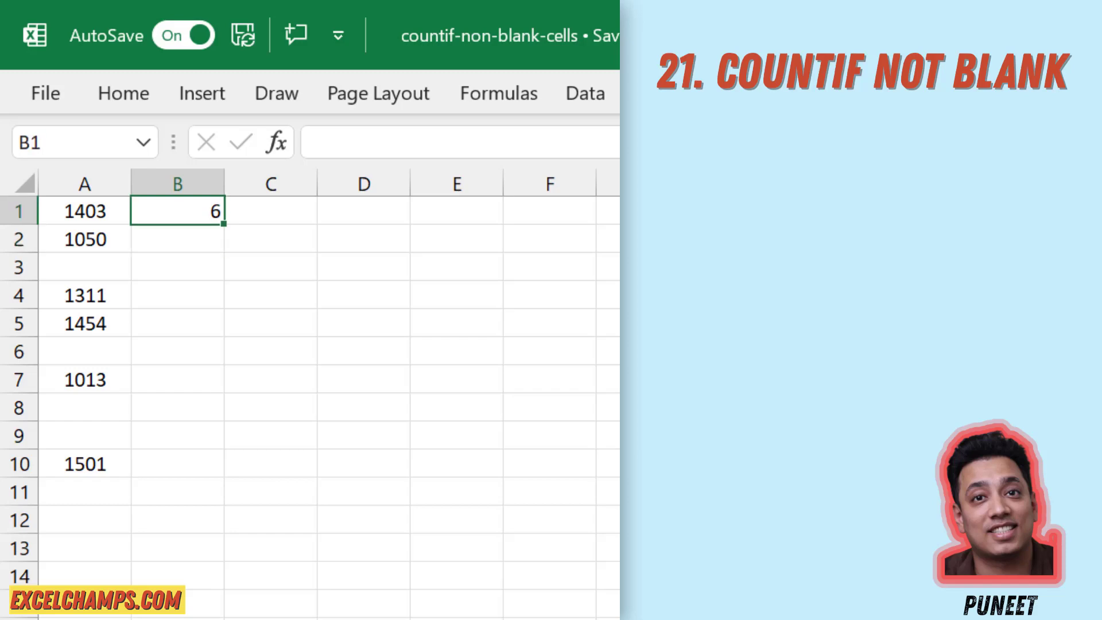
key("Down")
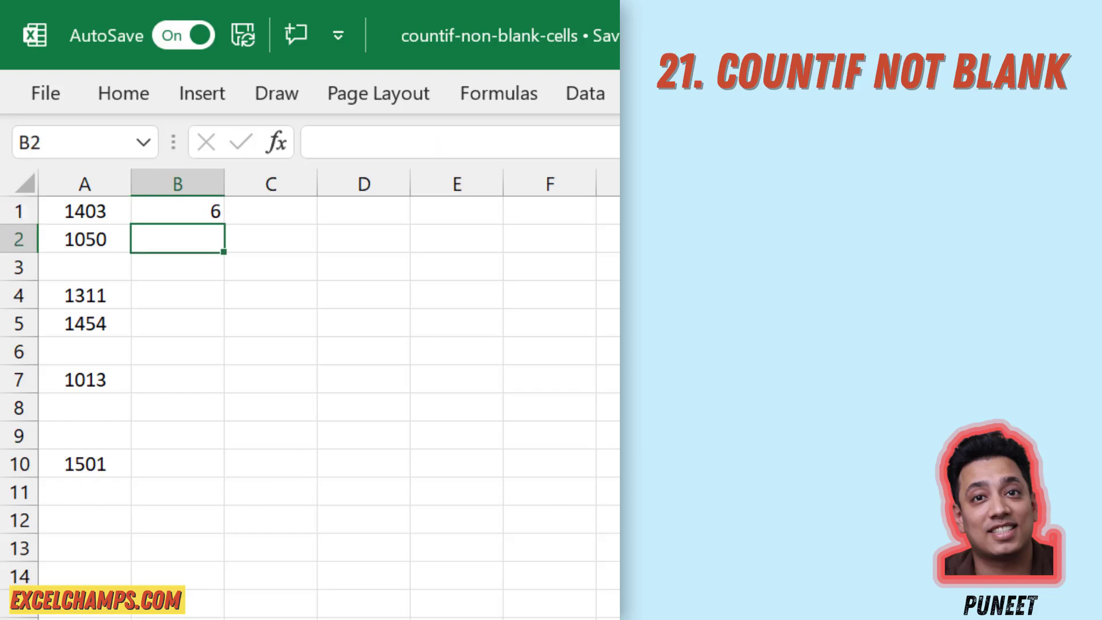
type("=COun")
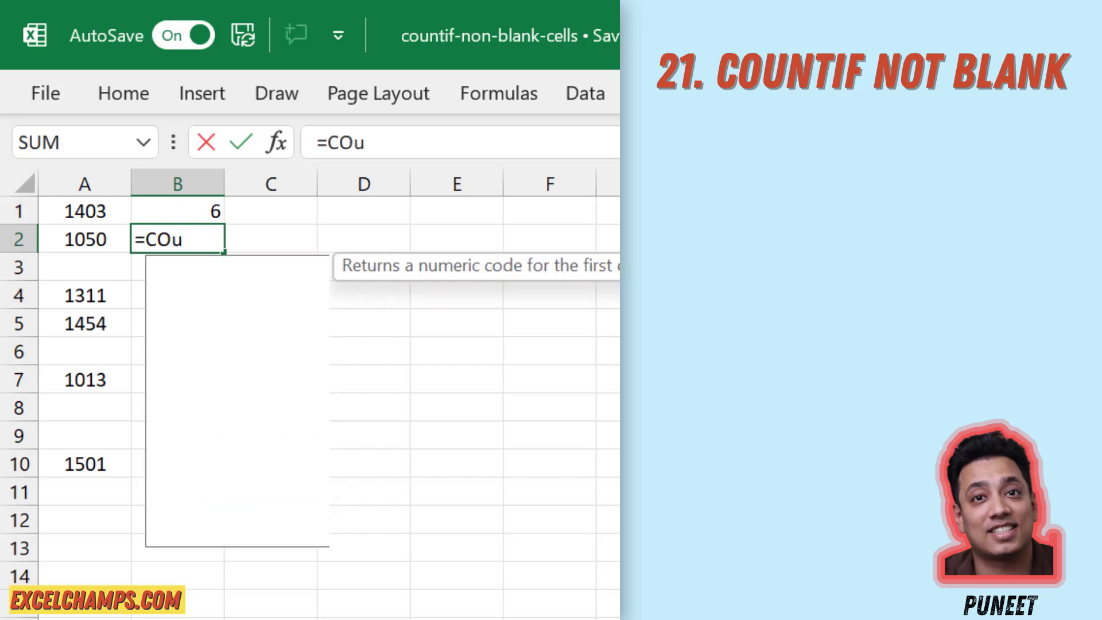
key("Down")
key("Down")
key("Down")
key("Tab")
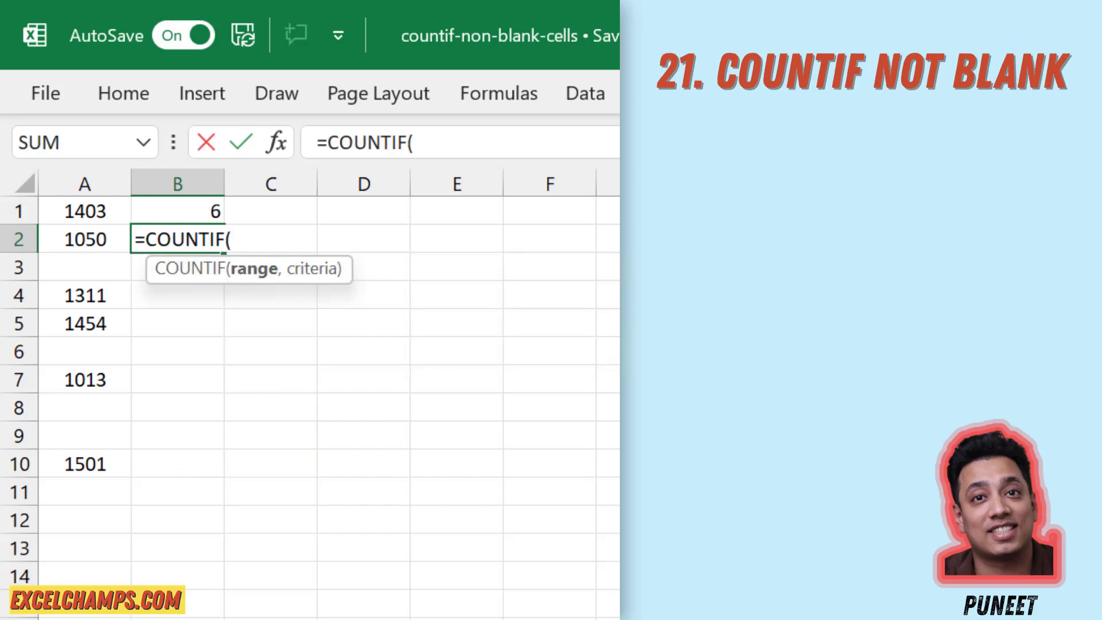
key("Left")
key("Up")
key("shift+Down")
key("shift+Down")
key("shift+Down")
key("shift+Down")
key("shift+Down")
key("shift+Down")
key("shift+Down")
key("shift+Down")
key("shift+Down")
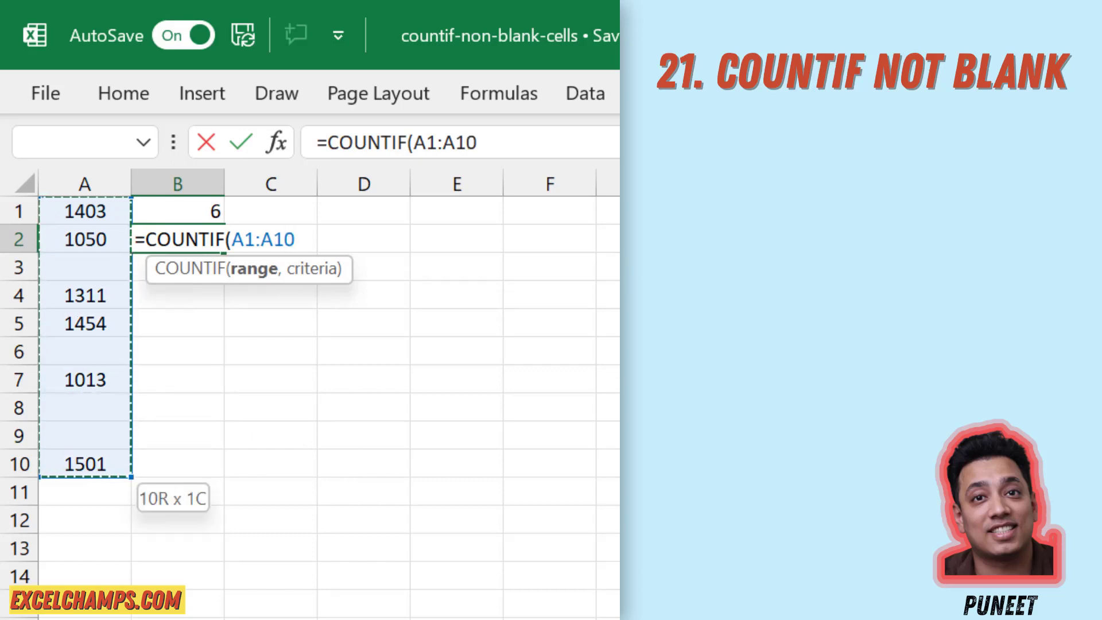
Complete the COUNTIF formula in B2 with the not-blank criterion "<>"&""
type(",")
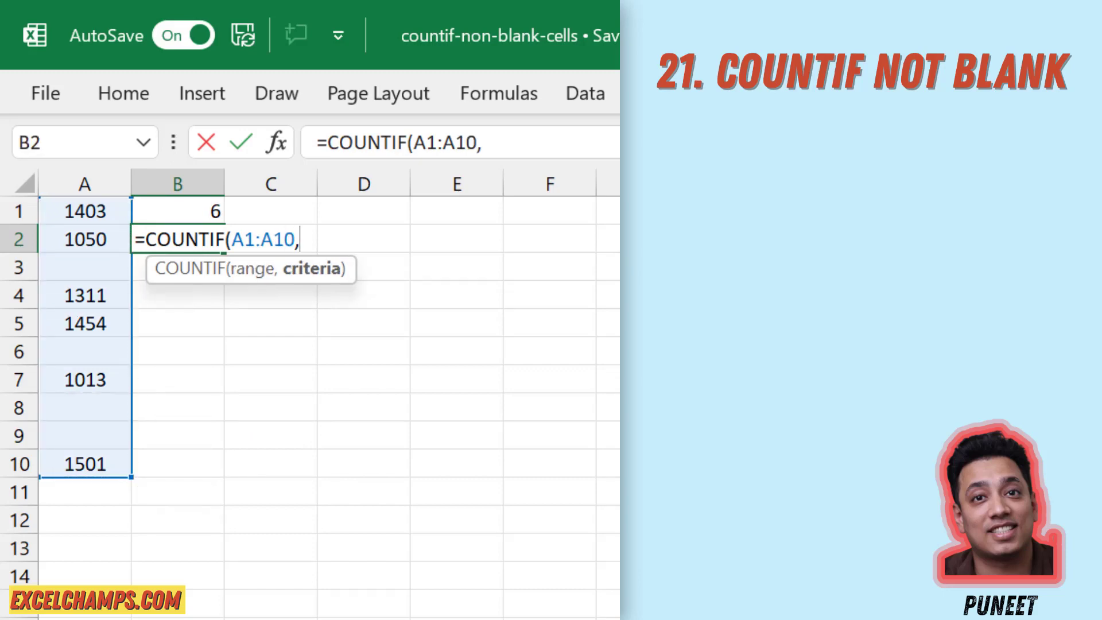
type("\"<>\"")
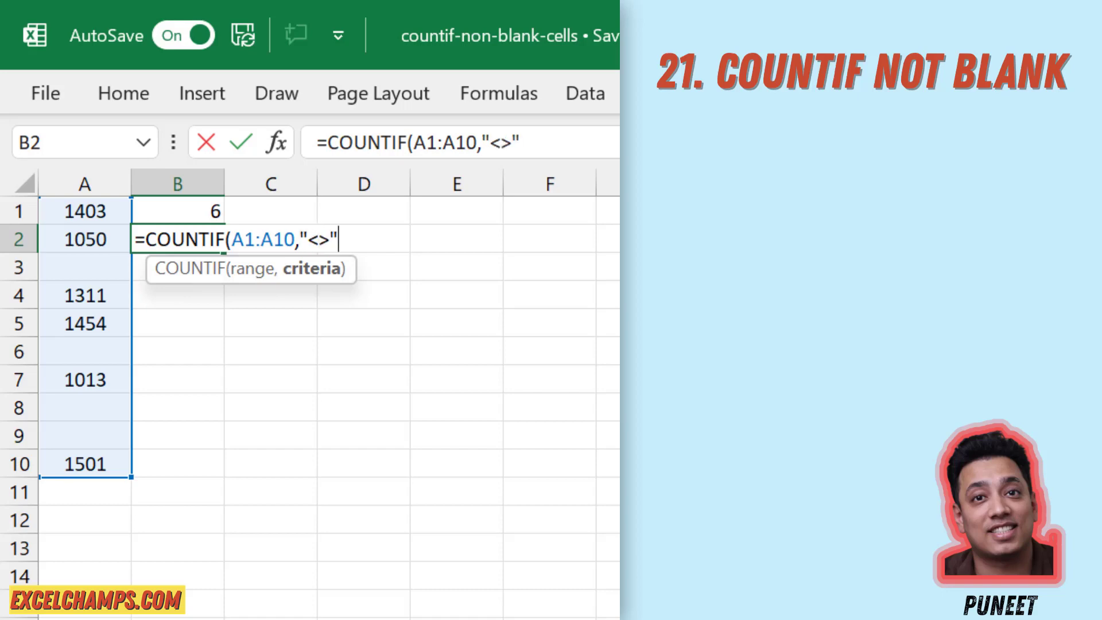
type("&")
type("\"\"")
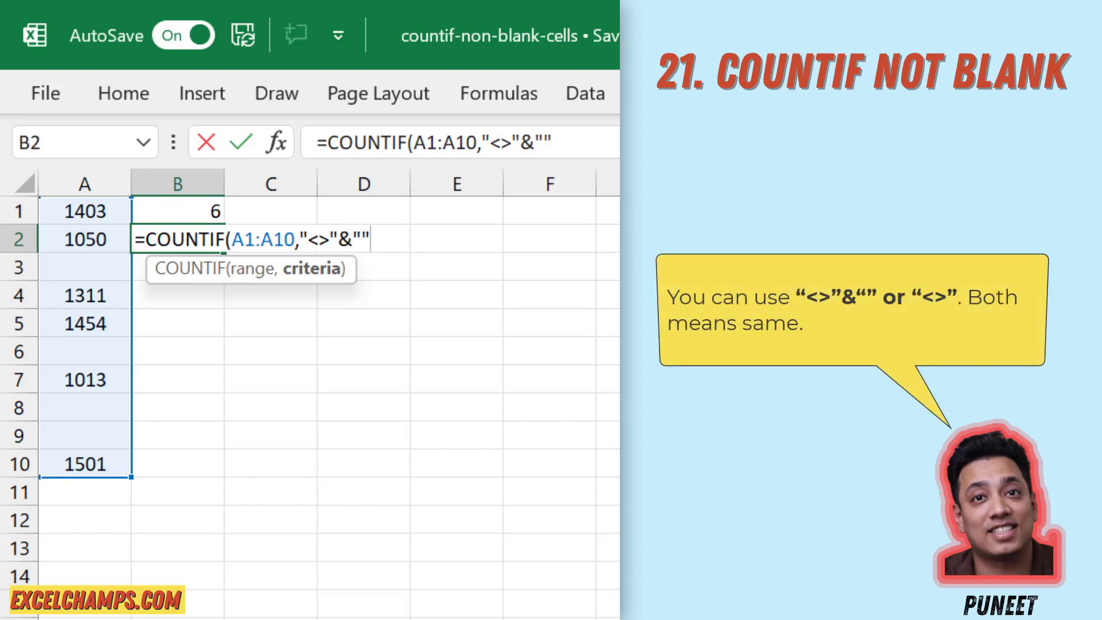
type(")")
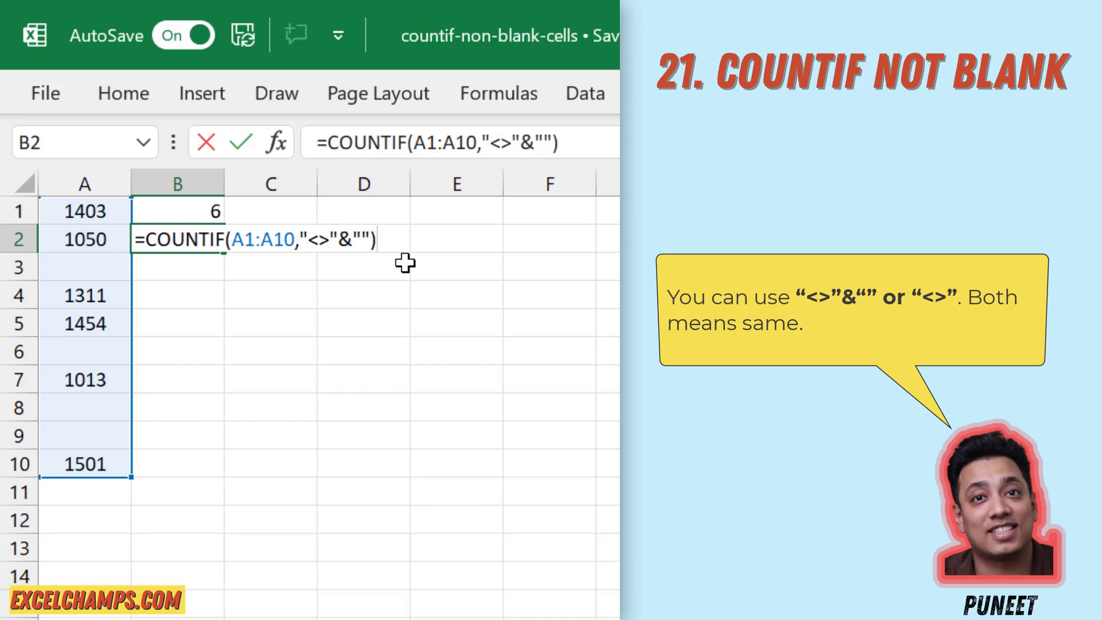
key("Return")
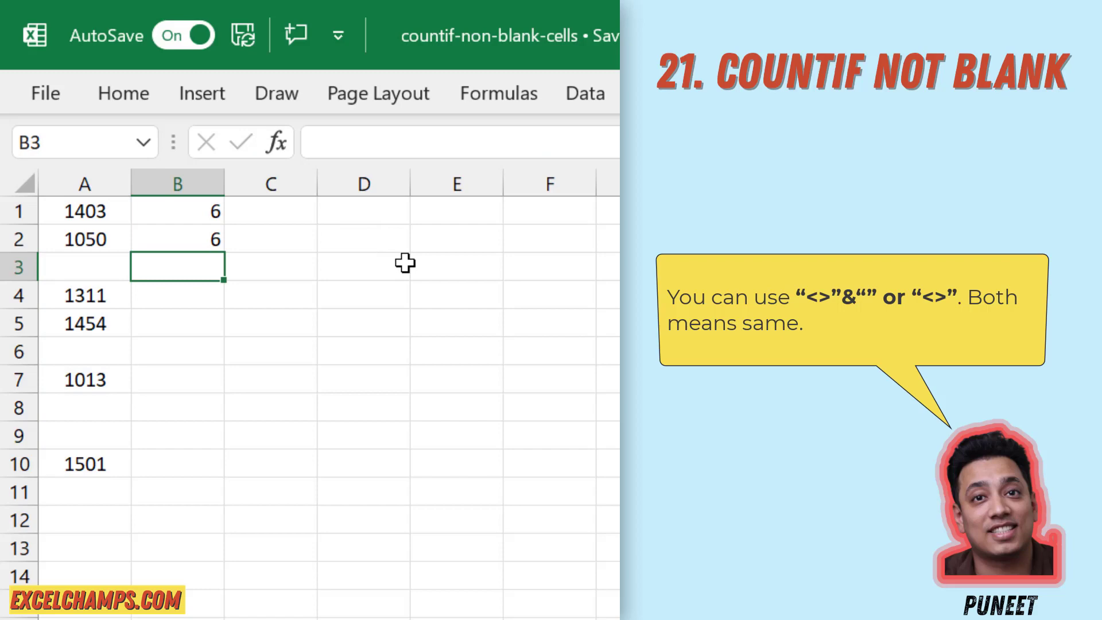
Enter =COUNTIF(A1:A10,"<>") in B3 to count the non-blank cells with the shorter criterion
type("=")
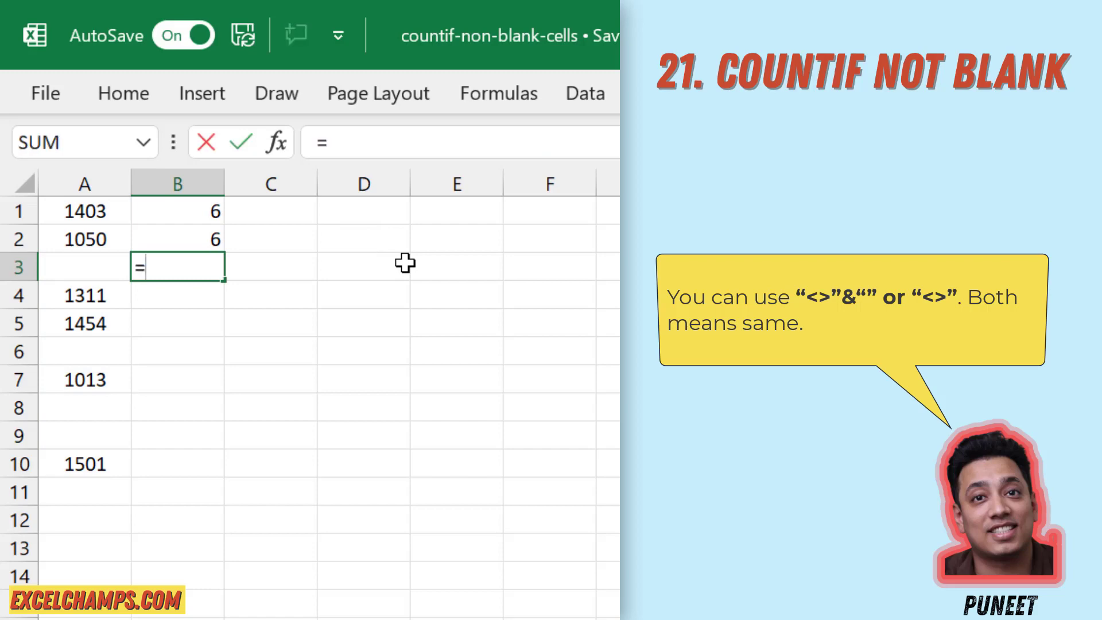
type("Count")
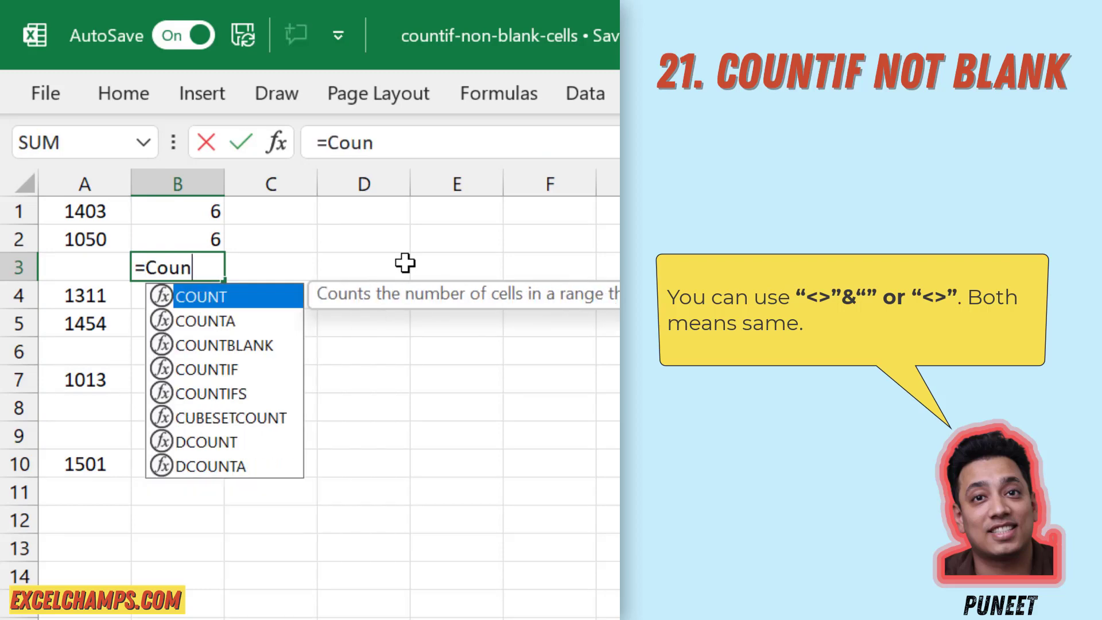
key("Down")
key("Down")
key("Down")
key("Tab")
key("Left")
key("Up")
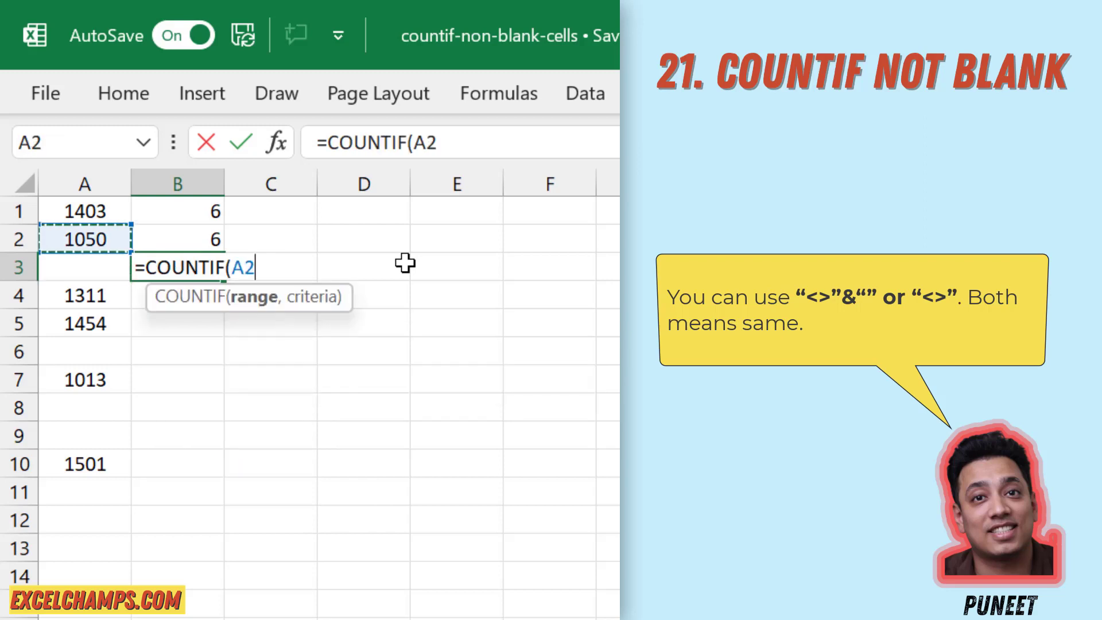
key("Up")
key("shift+Down")
key("shift+Down")
key("shift+Down")
key("shift+Down")
key("shift+Down")
key("shift+Down")
key("shift+Down")
key("shift+Down")
key("shift+Down")
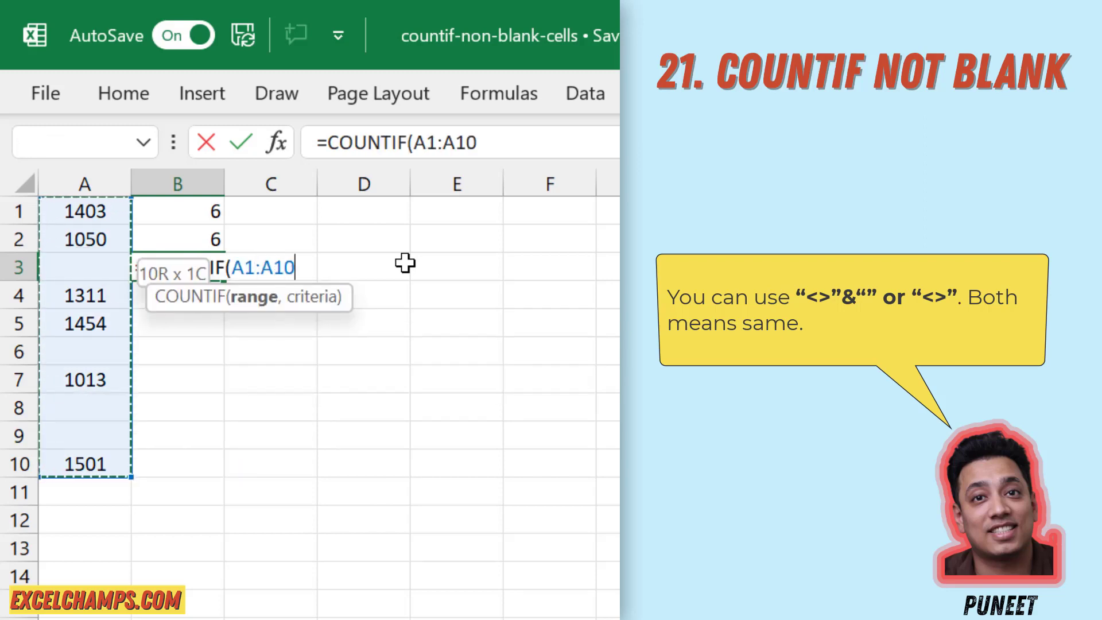
type(",\"<>")
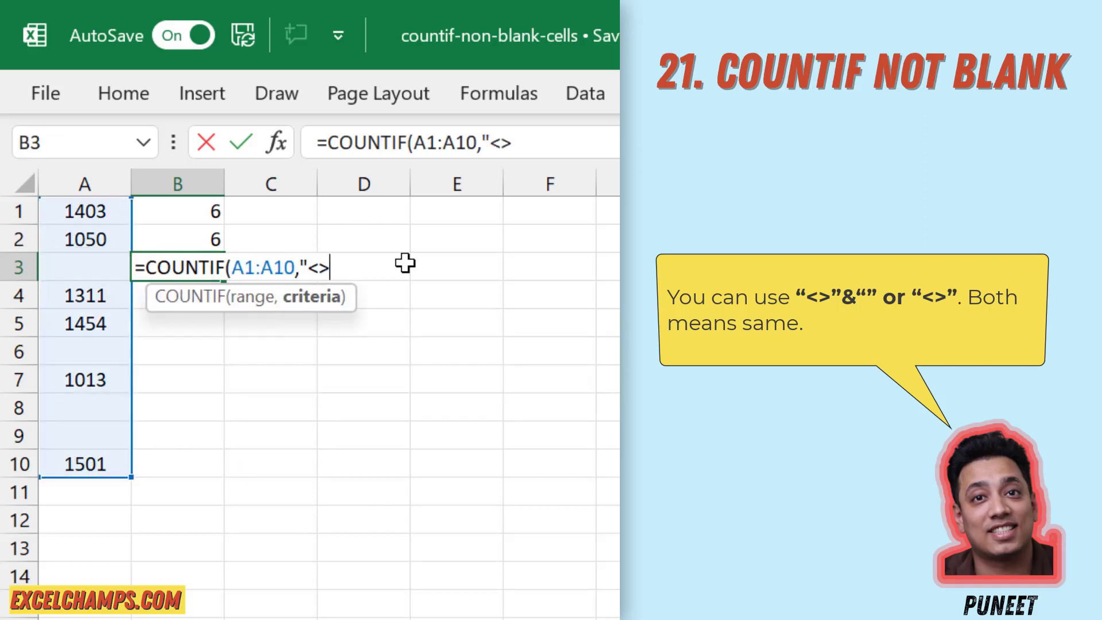
type("\"")
type(")")
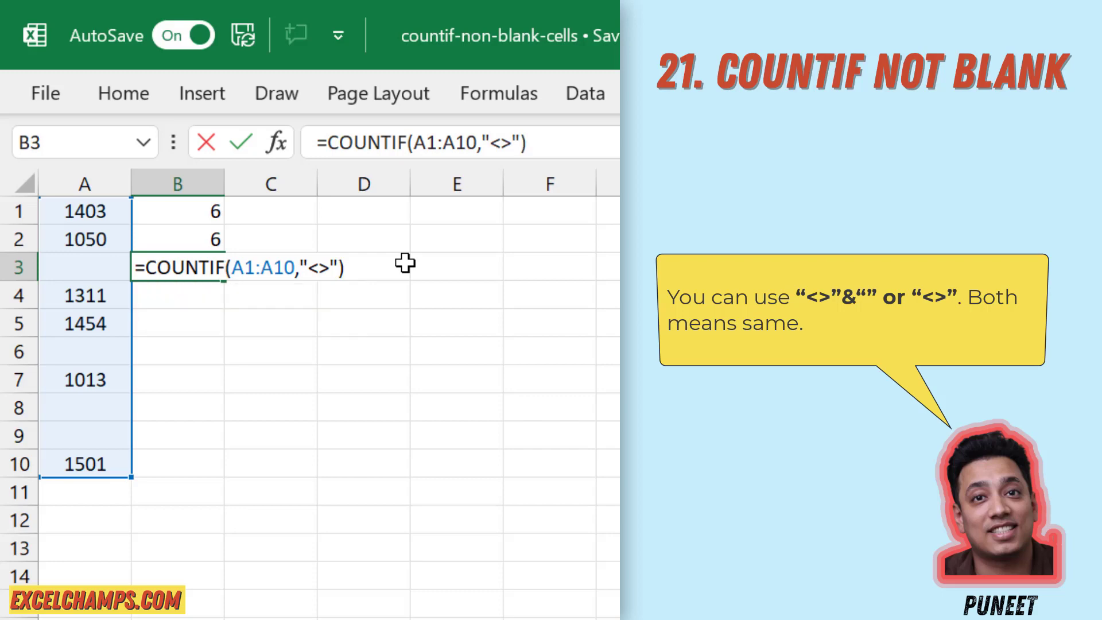
key("Return")
Compare the COUNTIF formulas in B2 and B3
key("Up")
key("Up")
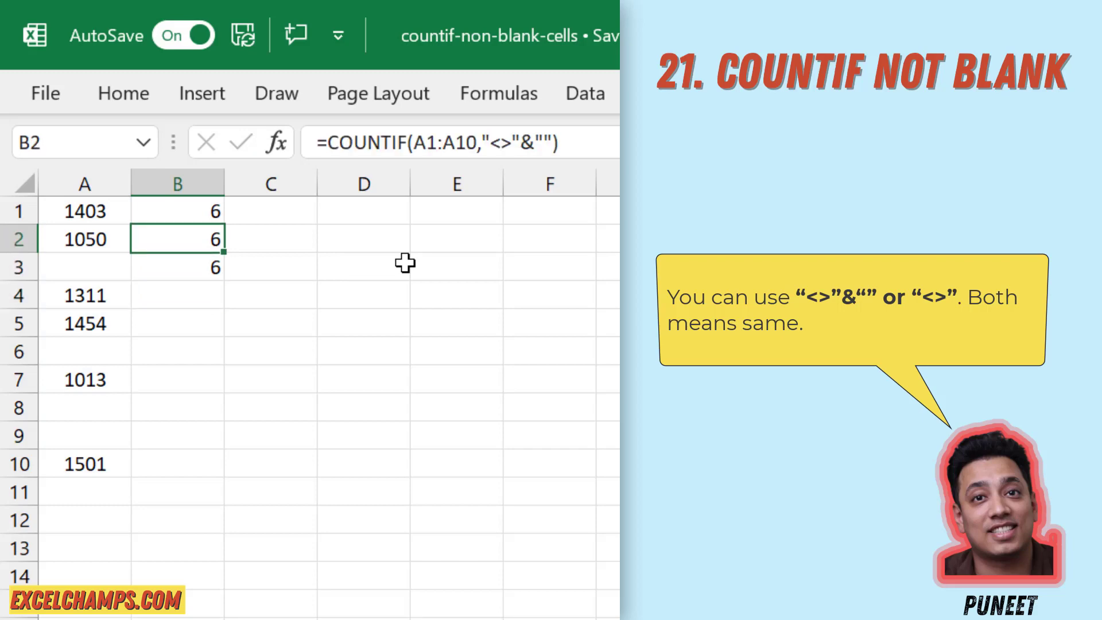
key("Down")
key("Up")
key("Down")
key("Up")
key("Down")
key("Up")
key("Down")
key("Up")
key("Down")
key("Up")
key("Down")
key("Down")
key("Down")
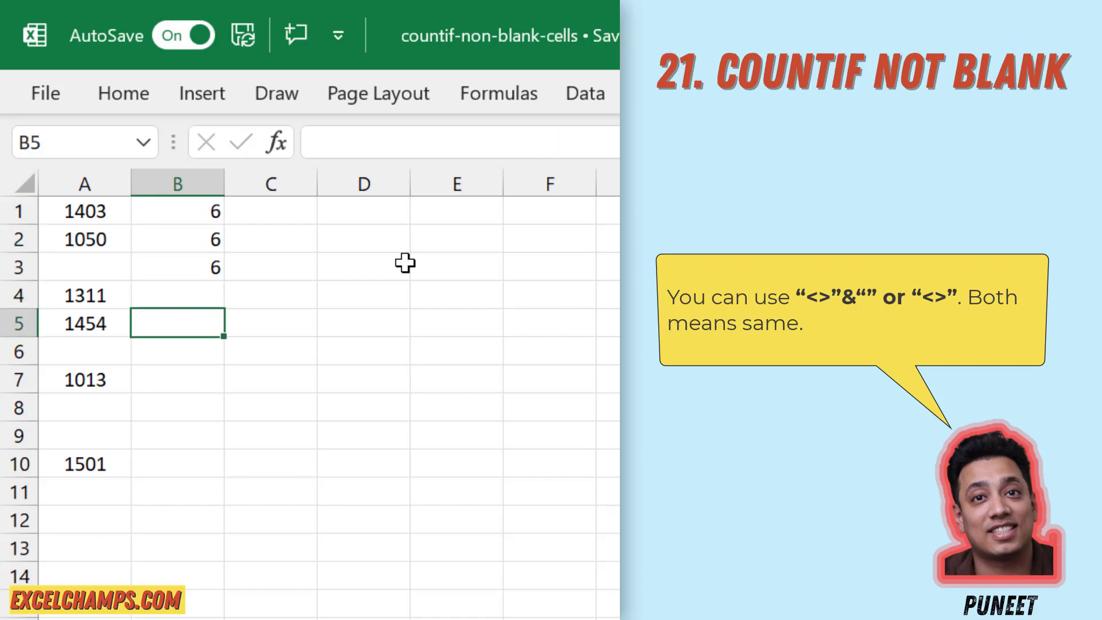
Select A1:A10 to review the range that the formulas count
key("Left")
key("Down")
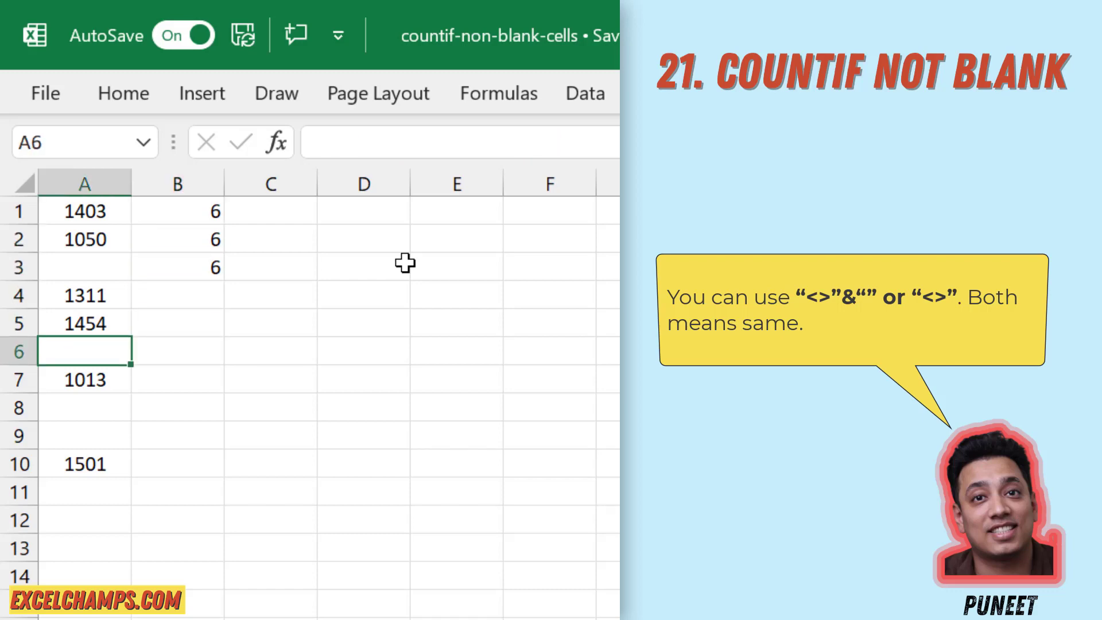
key("Down")
key("Down")
key("Down")
key("Down")
key("shift+Up")
key("shift+Up")
key("shift+Up")
key("shift+Up")
key("shift+Up")
key("shift+Up")
key("shift+Up")
key("shift+Up")
key("shift+Up")
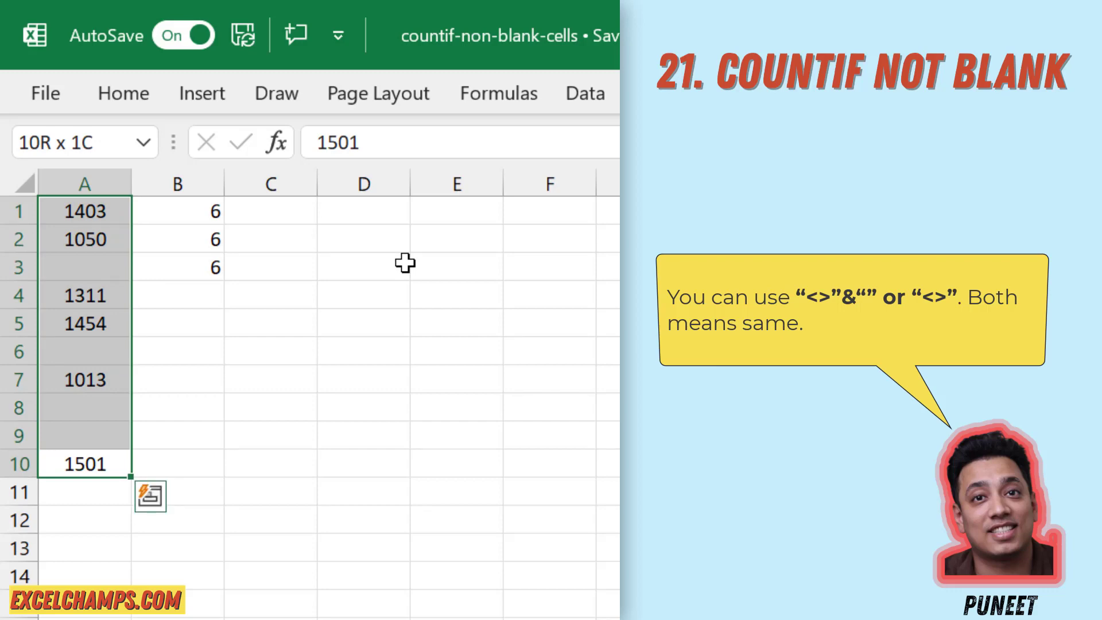
Enter a single space in the empty cell A3 and check the COUNTIF formula in B3
key("Up")
key("Up")
key("Up")
key("Up")
key("Up")
key("Up")
key("Up")
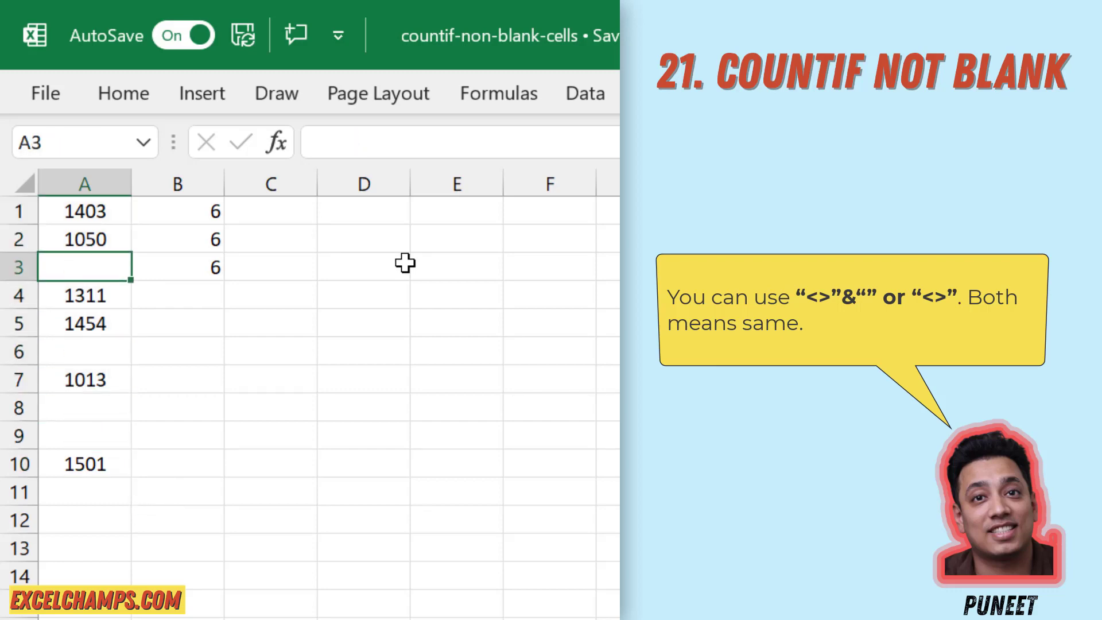
key("F2")
key("Return")
key("Up")
key("Right")
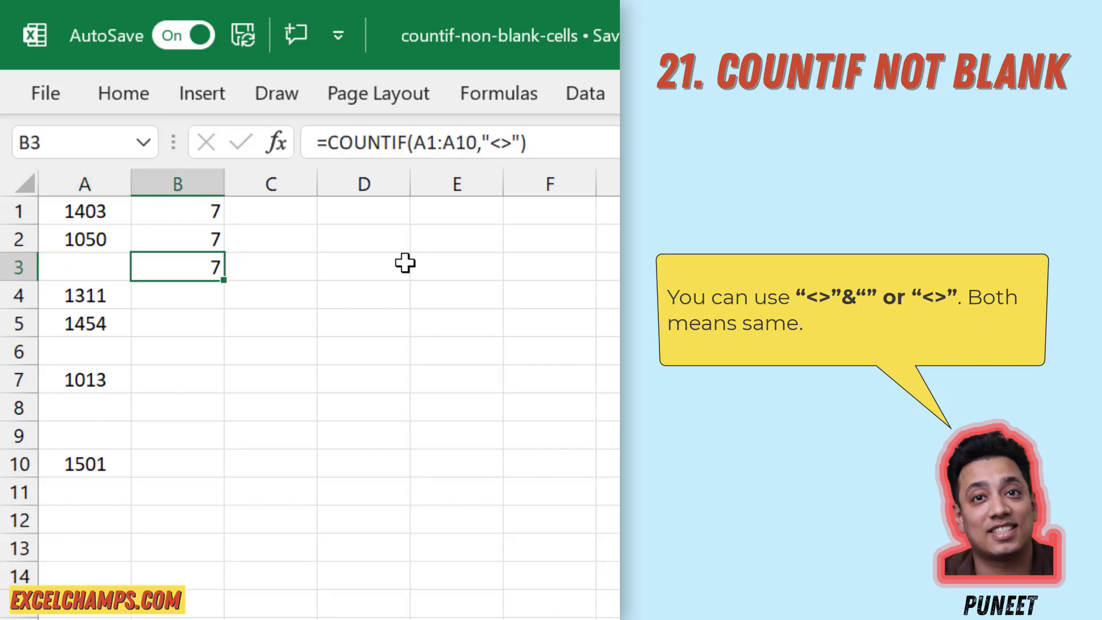
key("Left")
key("Right")
Start a COUNTIFS formula in B5 with A1:A10 as the first criteria range and "<>" as its criterion
key("Down")
key("Down")
type("=COU")
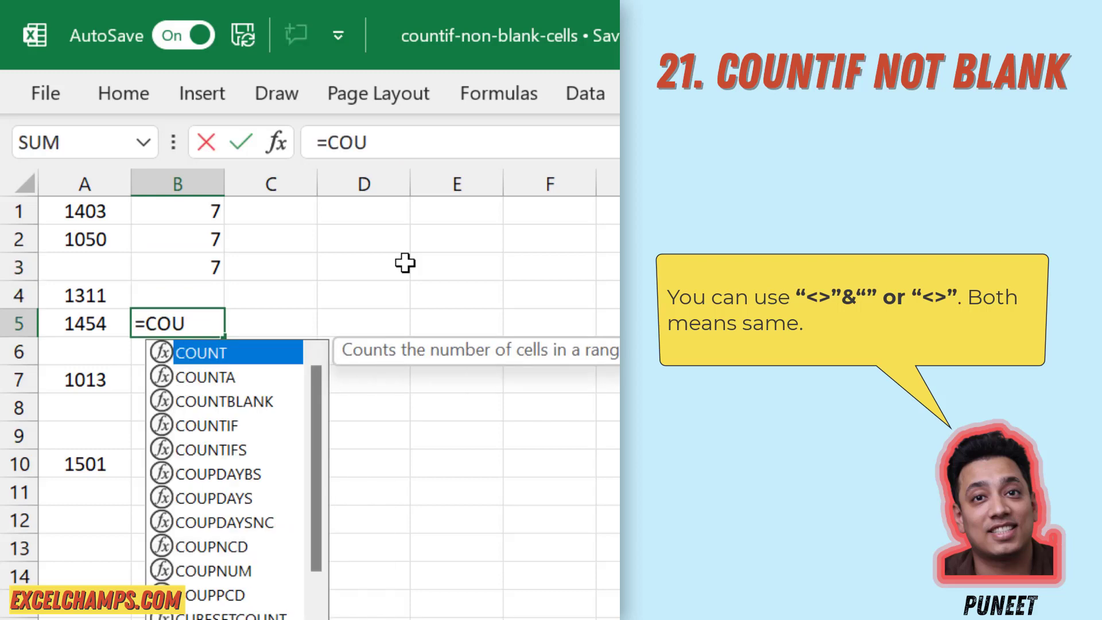
type("n")
key("Down")
key("Down")
key("Down")
key("Down")
key("Tab")
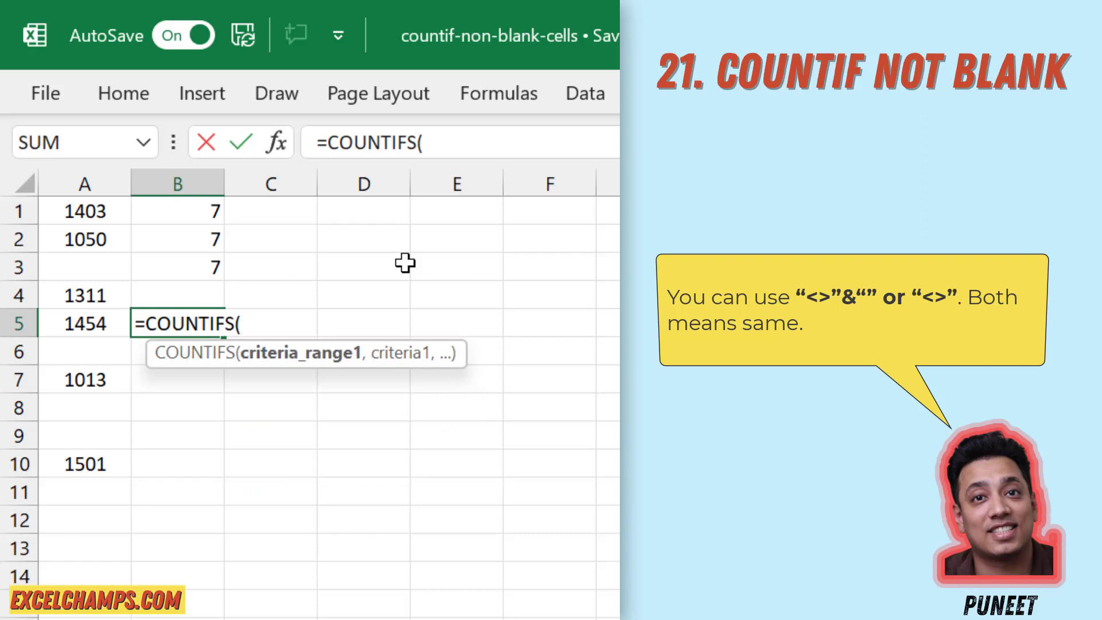
key("Left")
key("Up")
key("Up")
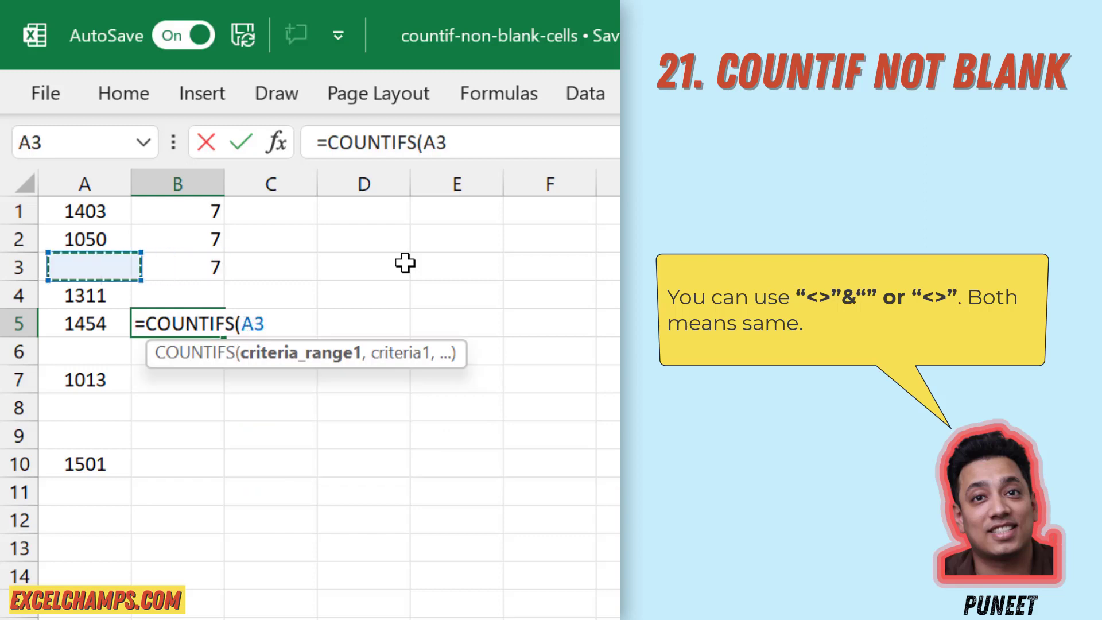
key("Up")
key("Up")
key("shift+Down")
key("shift+Down")
key("shift+Down")
key("shift+Down")
key("shift+Down")
key("shift+Down")
key("shift+Down")
key("shift+Down")
key("shift+Down")
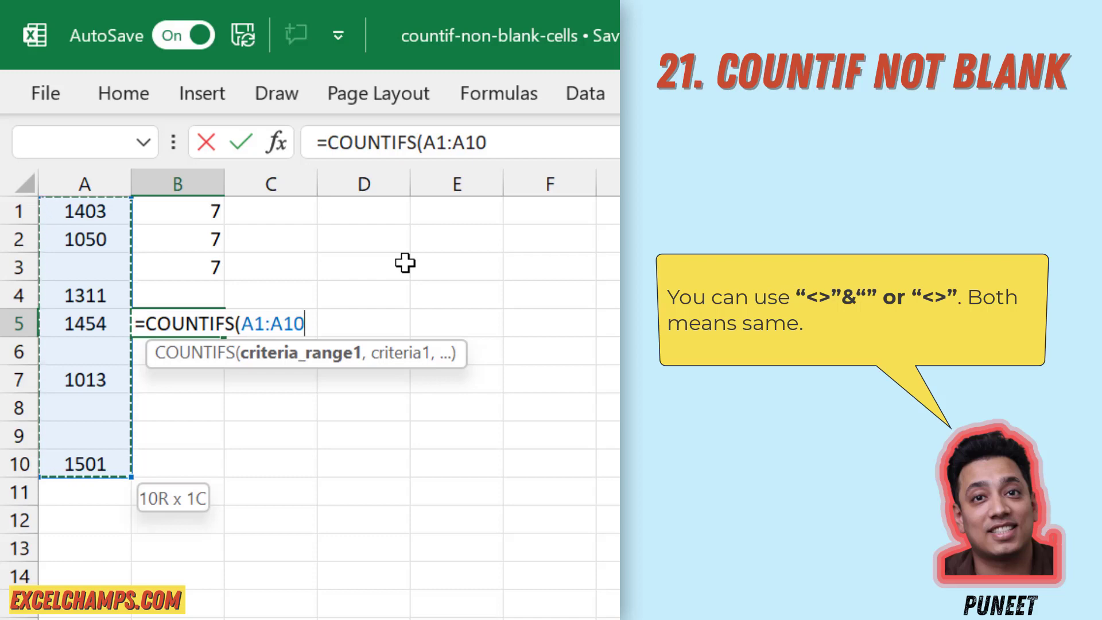
type(",\"")
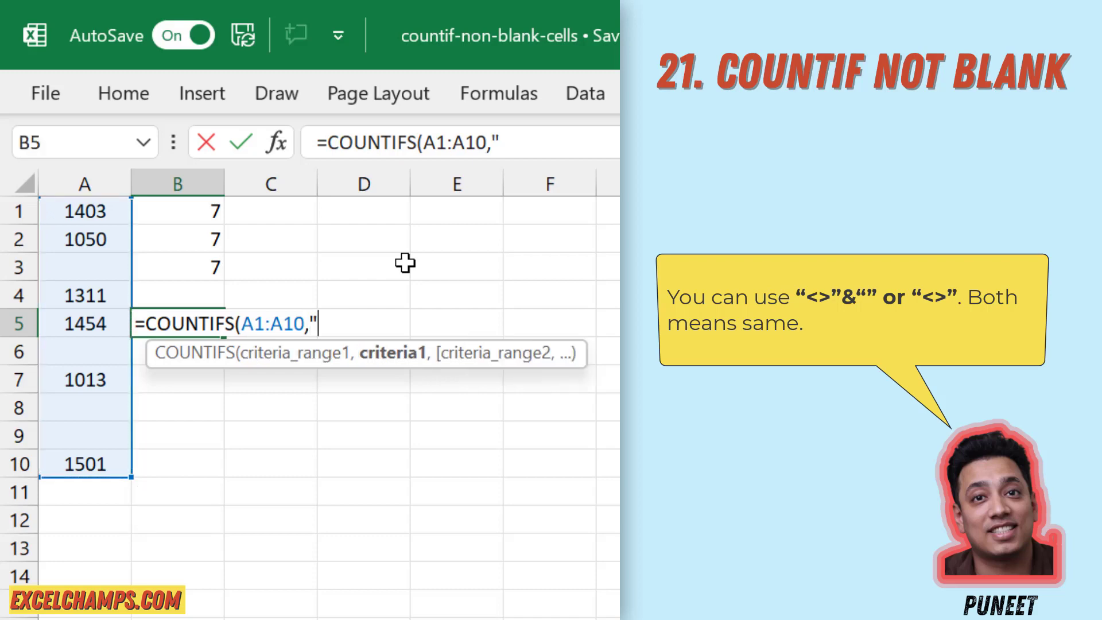
type("<>\",")
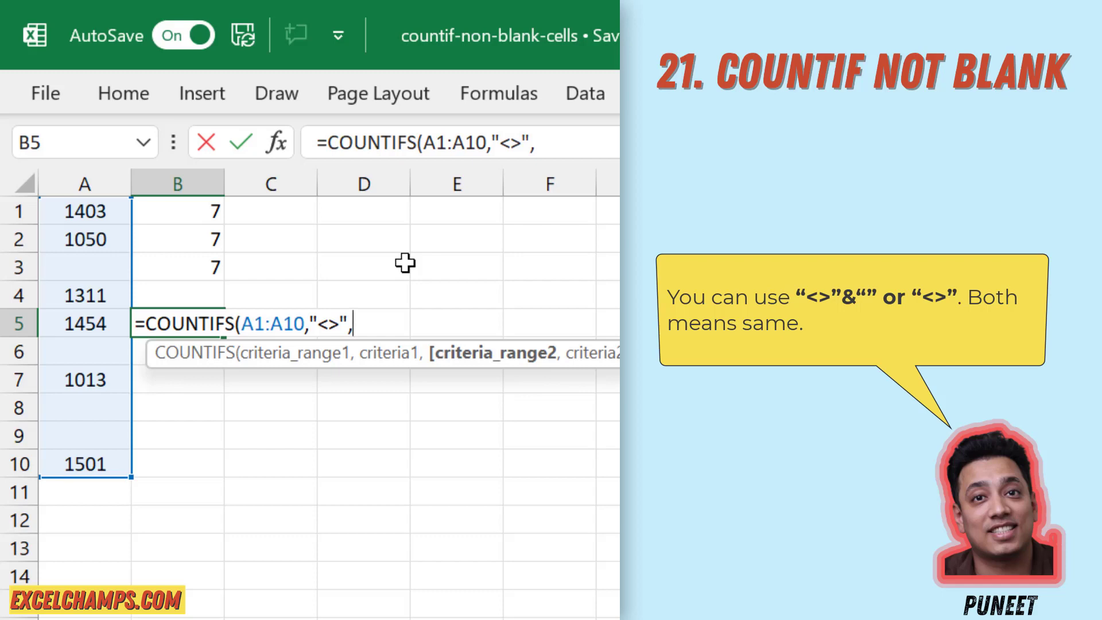
Complete the COUNTIFS formula in B5 with A1:A10 as the second criteria range and "<>"&" " as its criterion
key("Left")
key("Up")
key("Up")
key("Up")
key("Up")
key("shift+Down")
key("shift+Down")
key("shift+Down")
key("shift+Down")
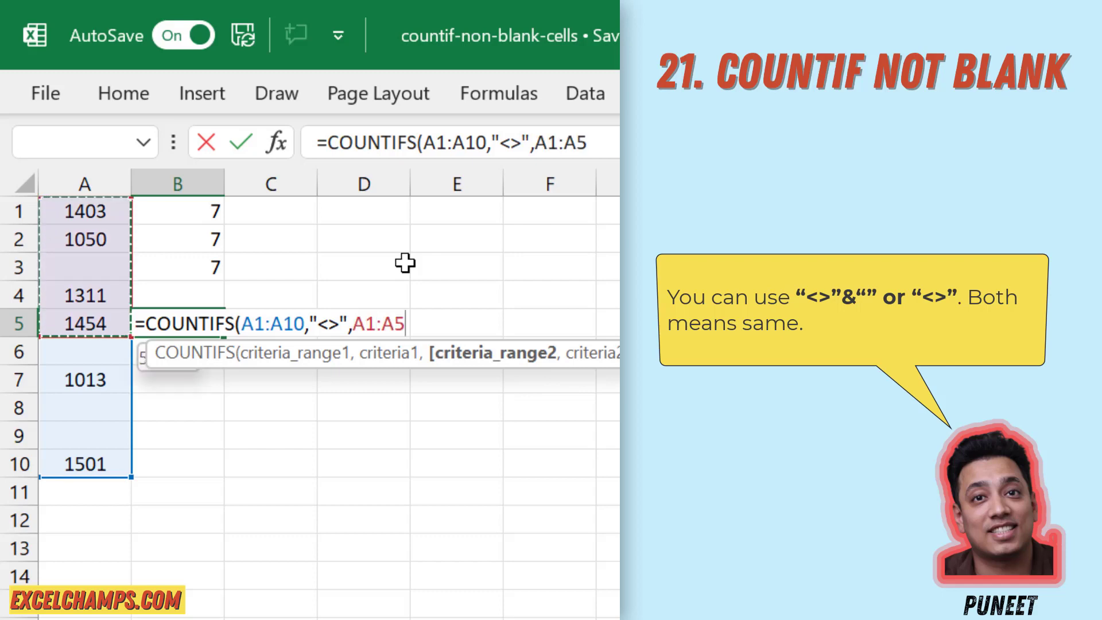
key("shift+Down")
key("shift+Down")
key("shift+Down")
key("shift+Down")
key("shift+Down")
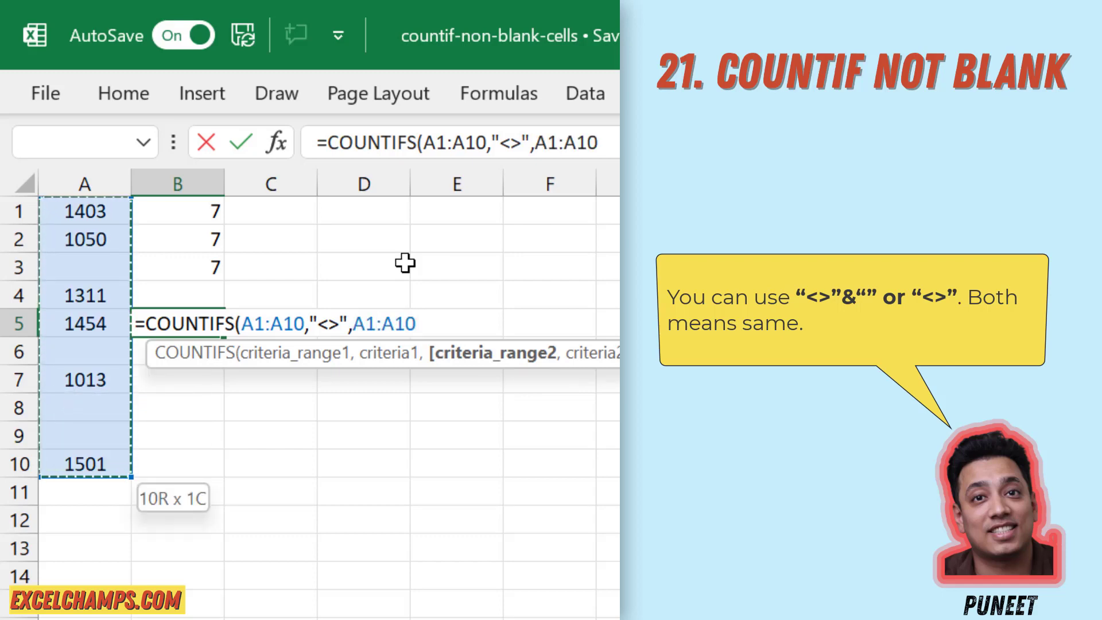
type(",")
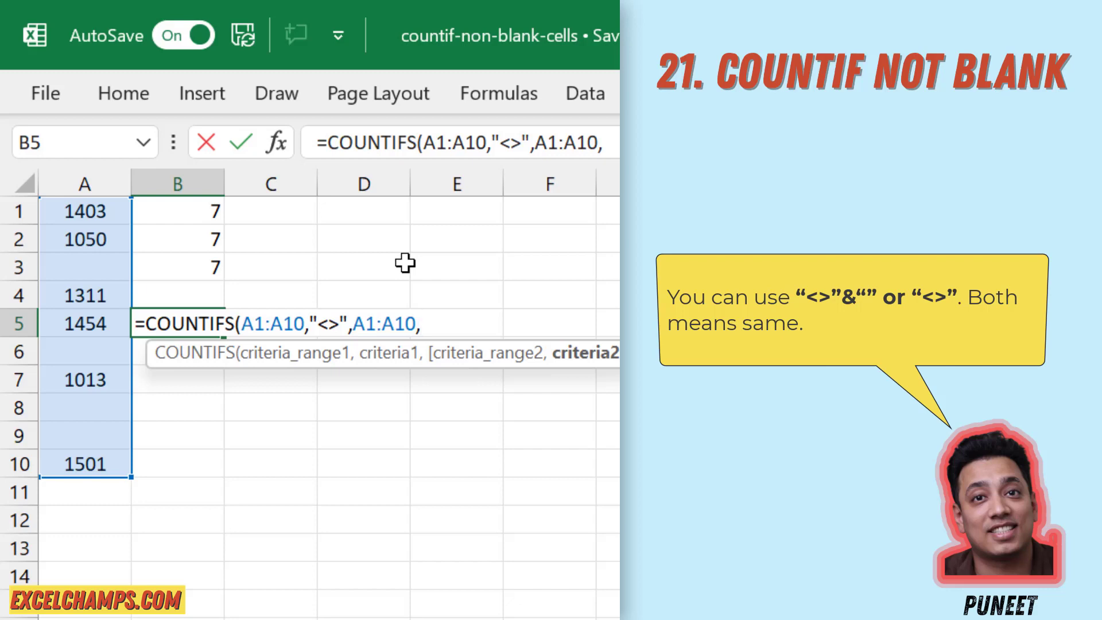
type("\"<>\"&\"\"")
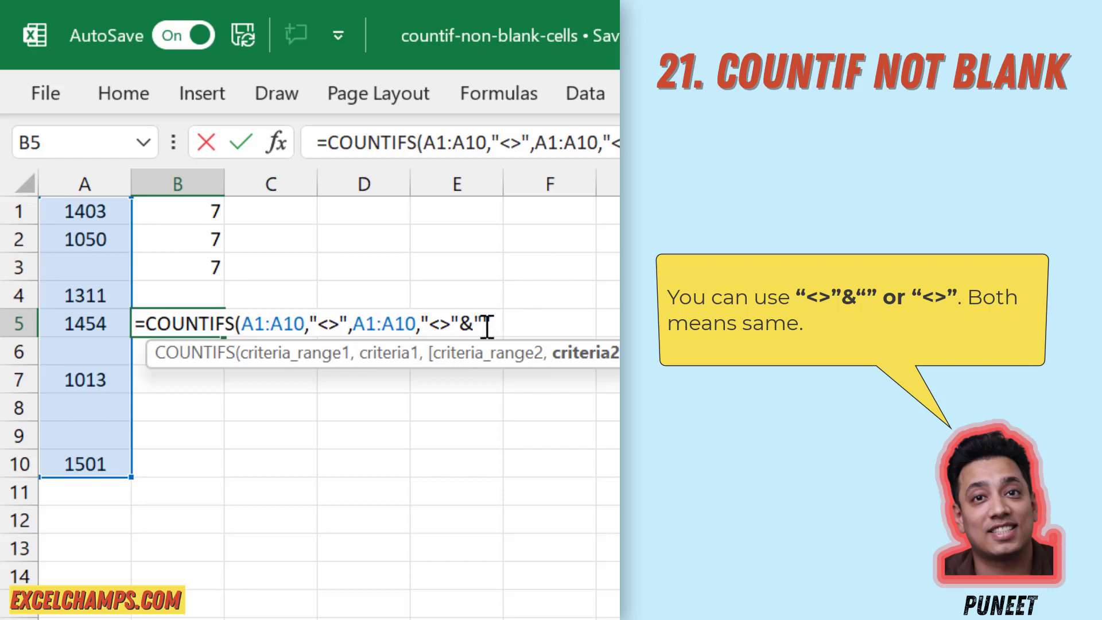
type("\")")
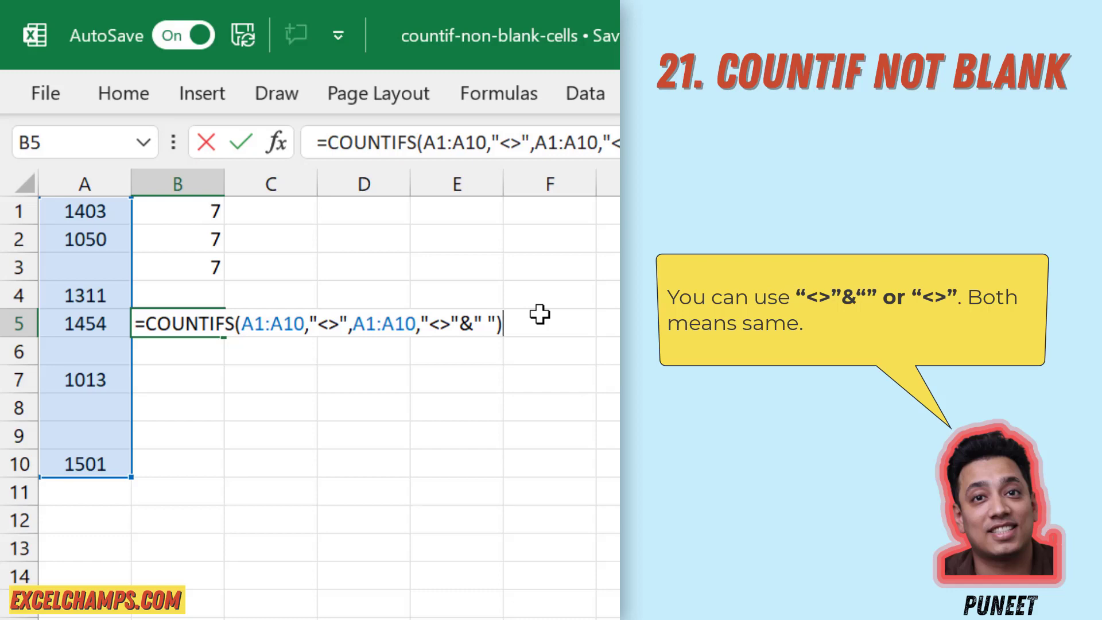
key("Return")
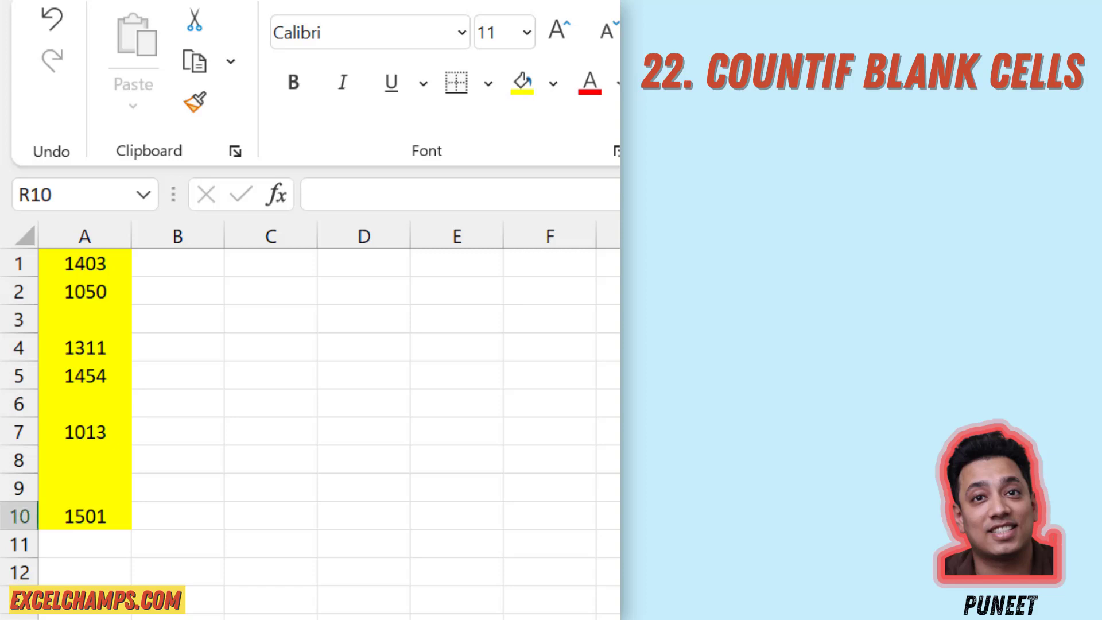
In the sheet with the yellow-filled column, enter =COUNTBLANK(A1:A10) in C1 to count the blank cells
left_click(268, 259)
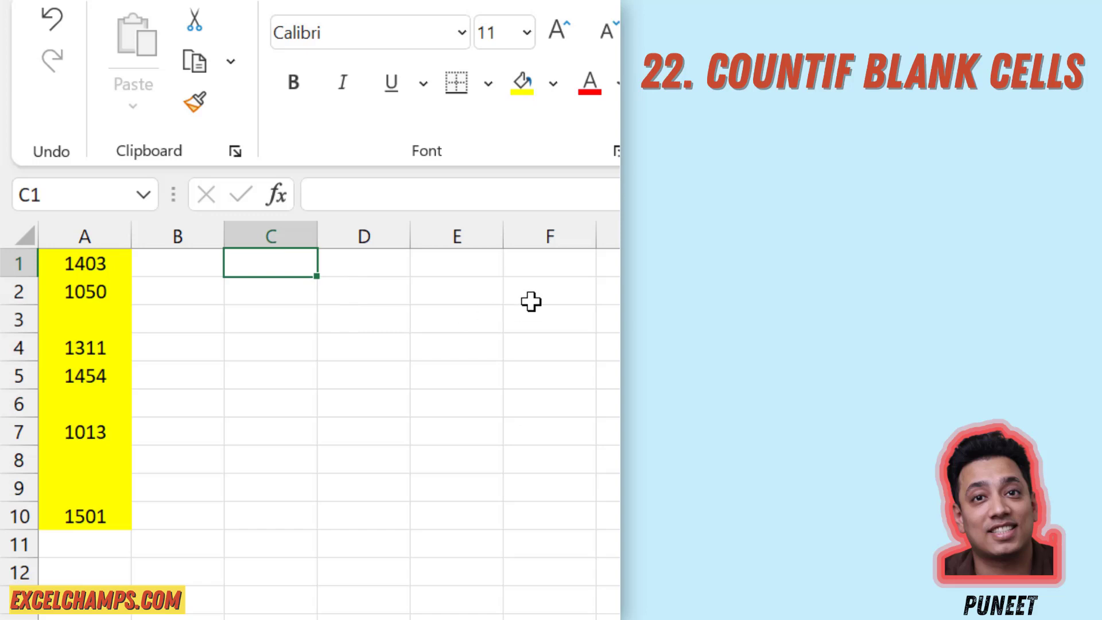
type("=COun")
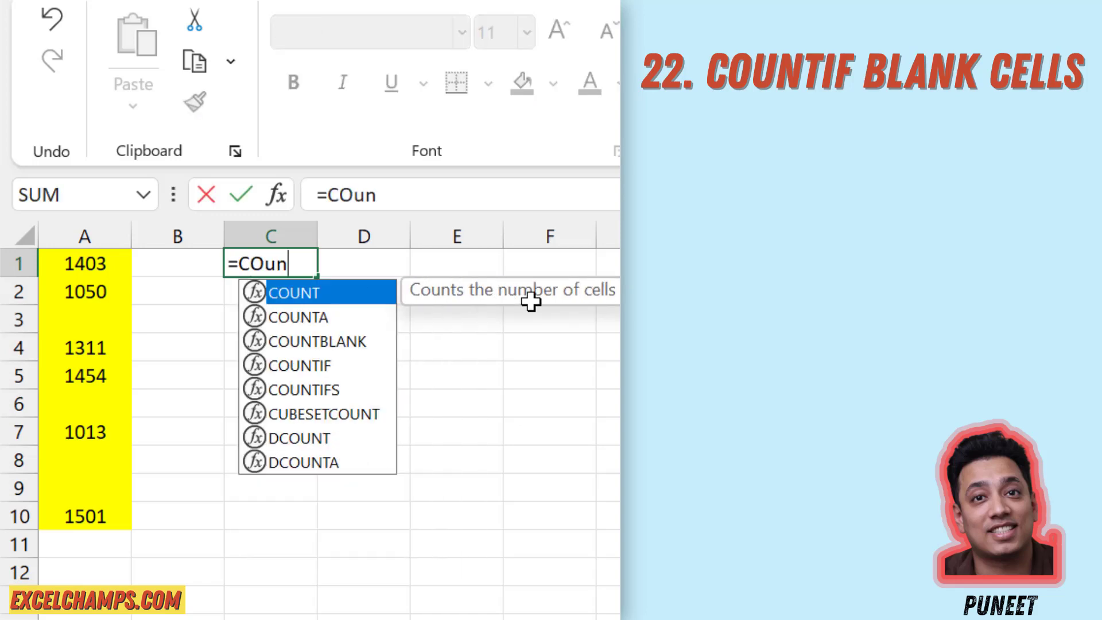
key("Down")
key("Down")
key("Tab")
key("Left")
key("Left")
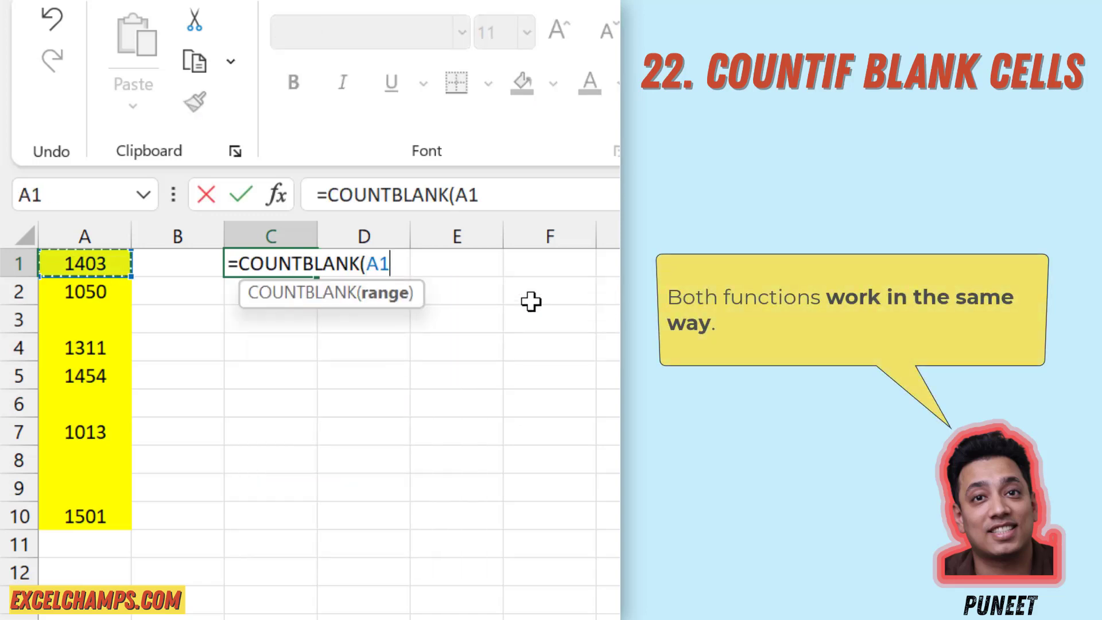
key("shift+Down")
key("shift+Down")
key("shift+Down")
key("shift+Down")
key("shift+Down")
key("shift+Down")
key("shift+Down")
key("shift+Down")
key("shift+Down")
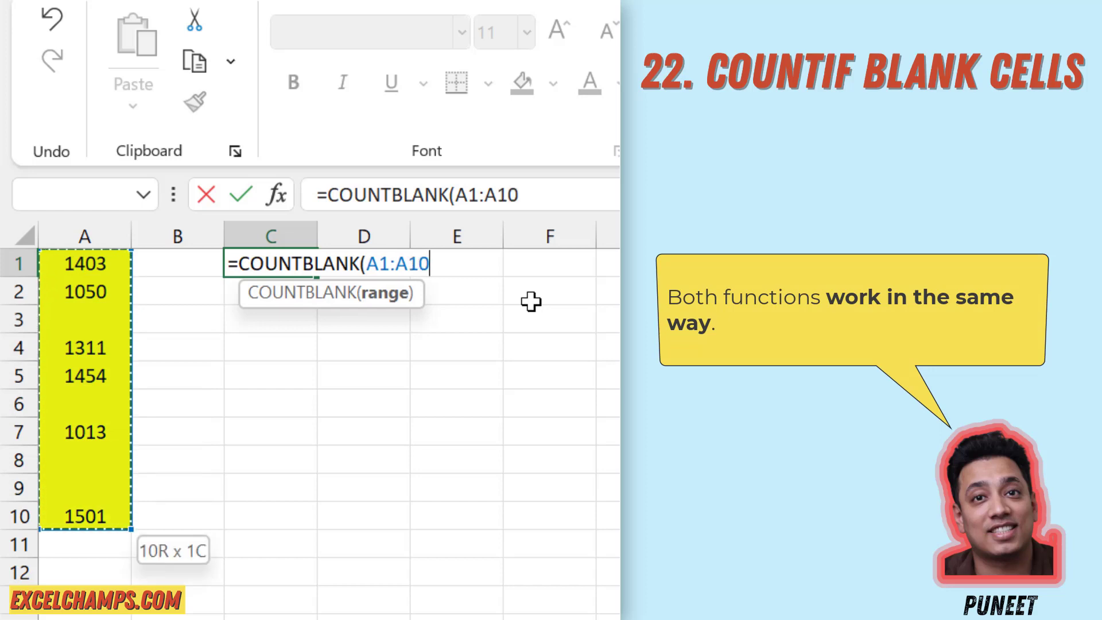
type(")")
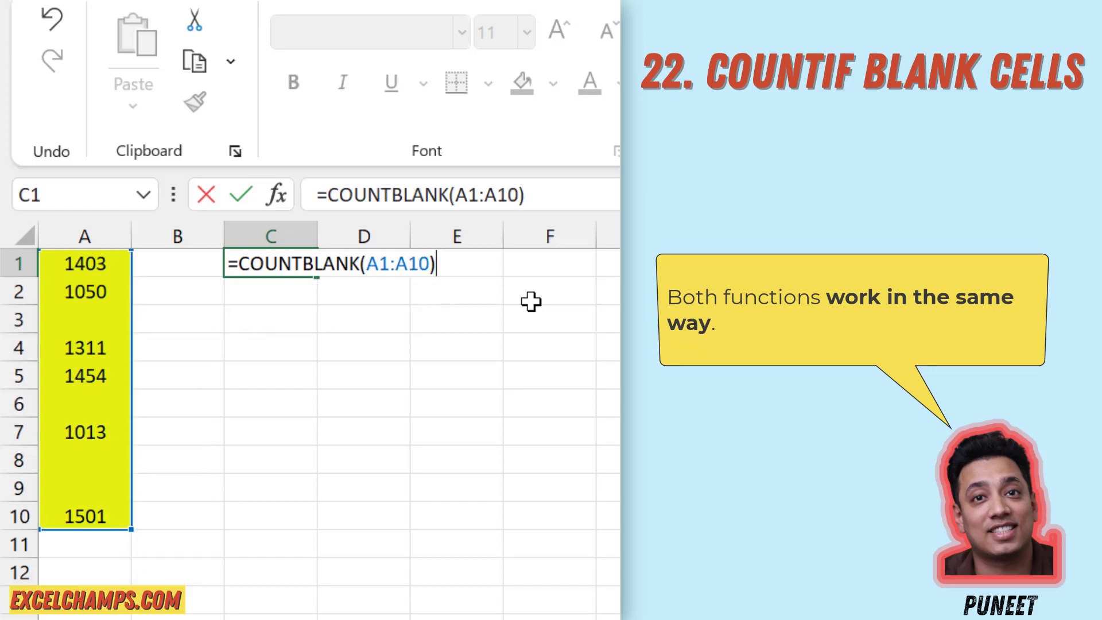
key("Return")
Examine the blank cells within A1:A10
key("Down")
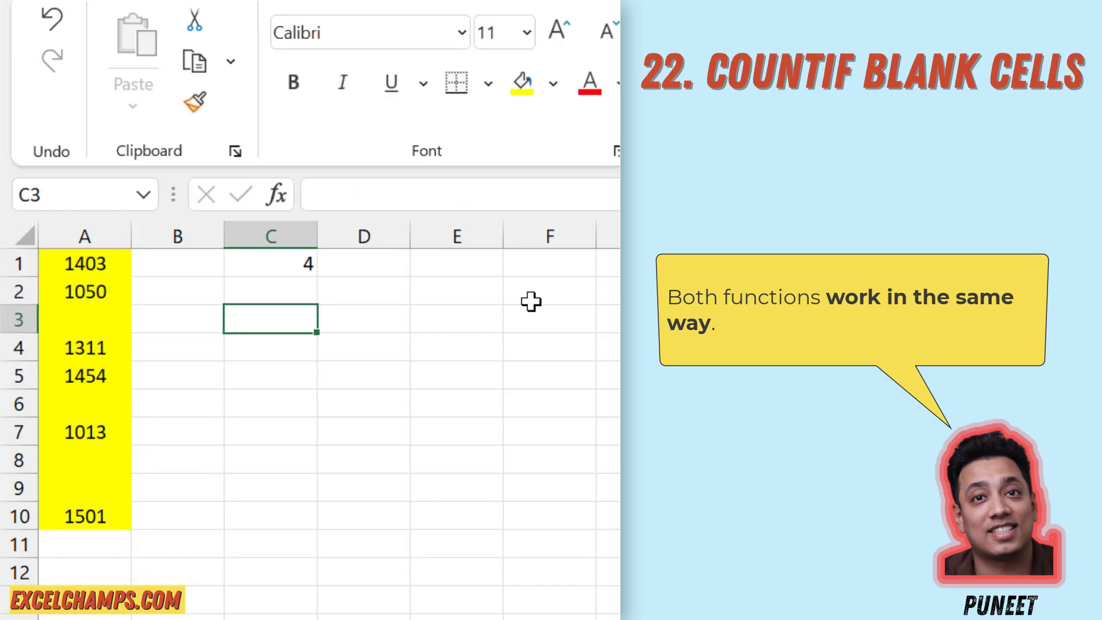
key("Left")
key("Left")
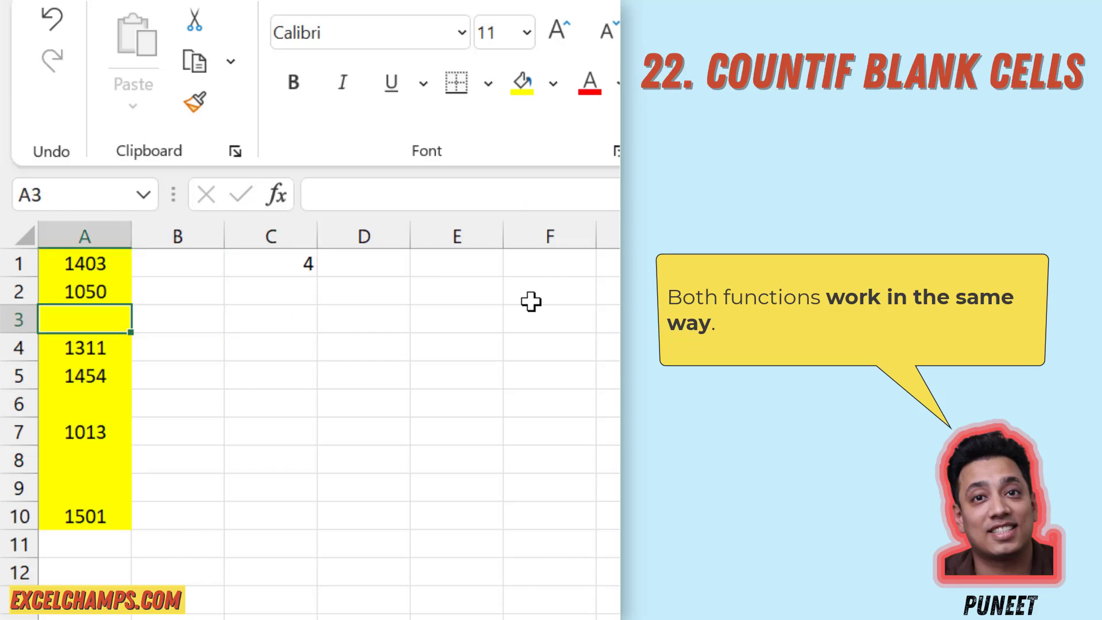
key("Down")
key("Down")
key("Down")
key("Down")
key("Down")
key("Down")
key("Up")
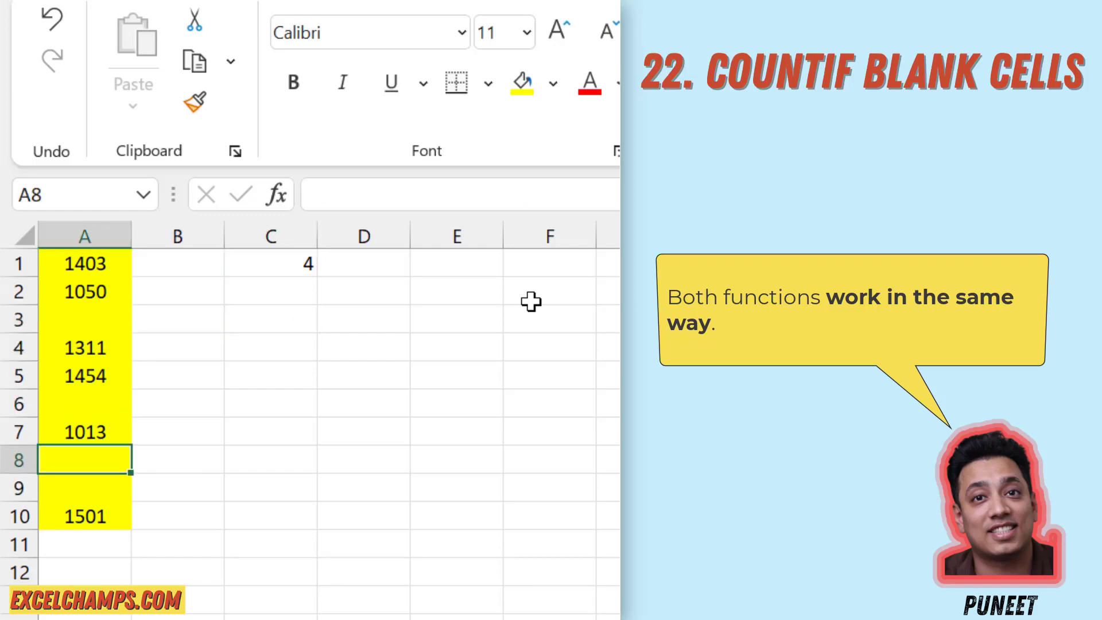
key("Up")
key("Up")
Start a COUNTIF formula in C2 with A1:A10 as the range
key("Right")
key("Right")
key("Up")
key("Up")
key("Up")
key("Up")
key("Up")
key("Down")
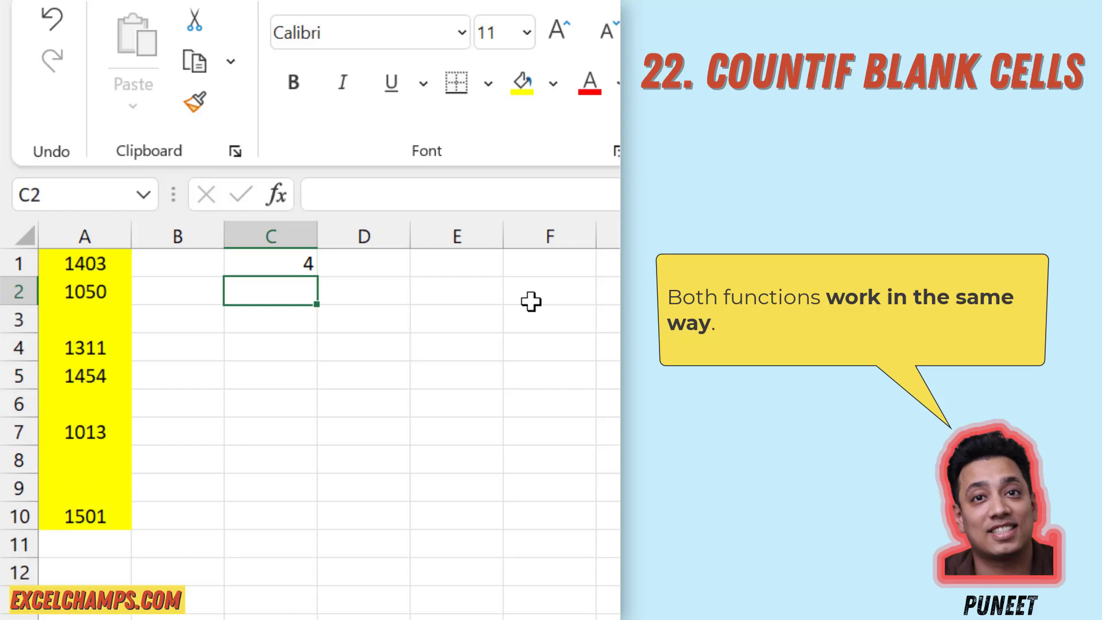
type("=COUnt")
key("Down")
key("Down")
key("Down")
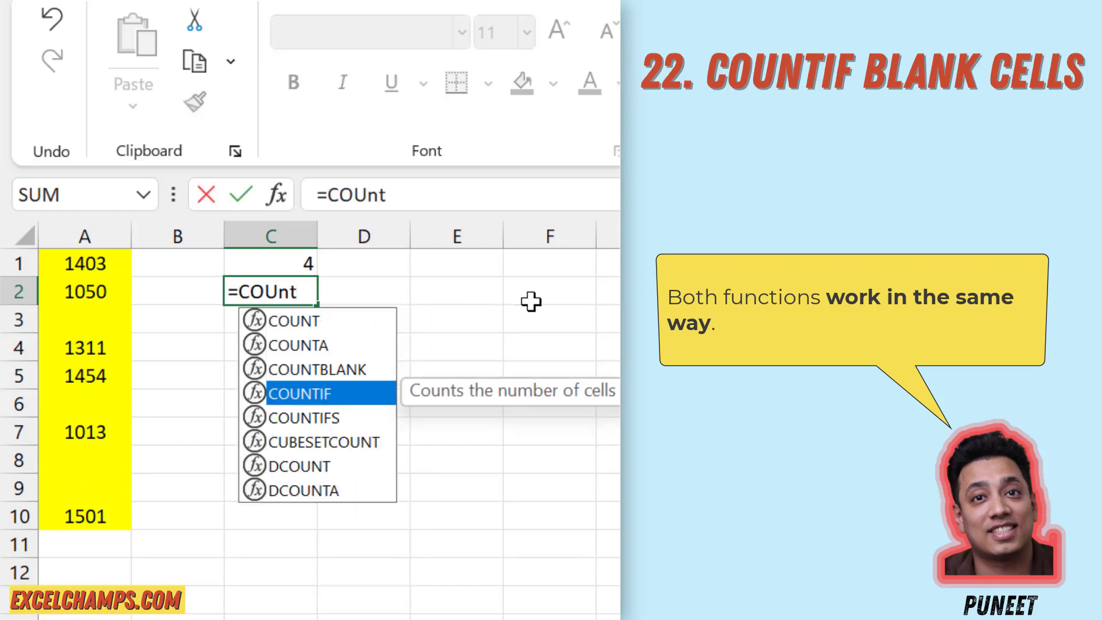
key("Tab")
key("Left")
key("Left")
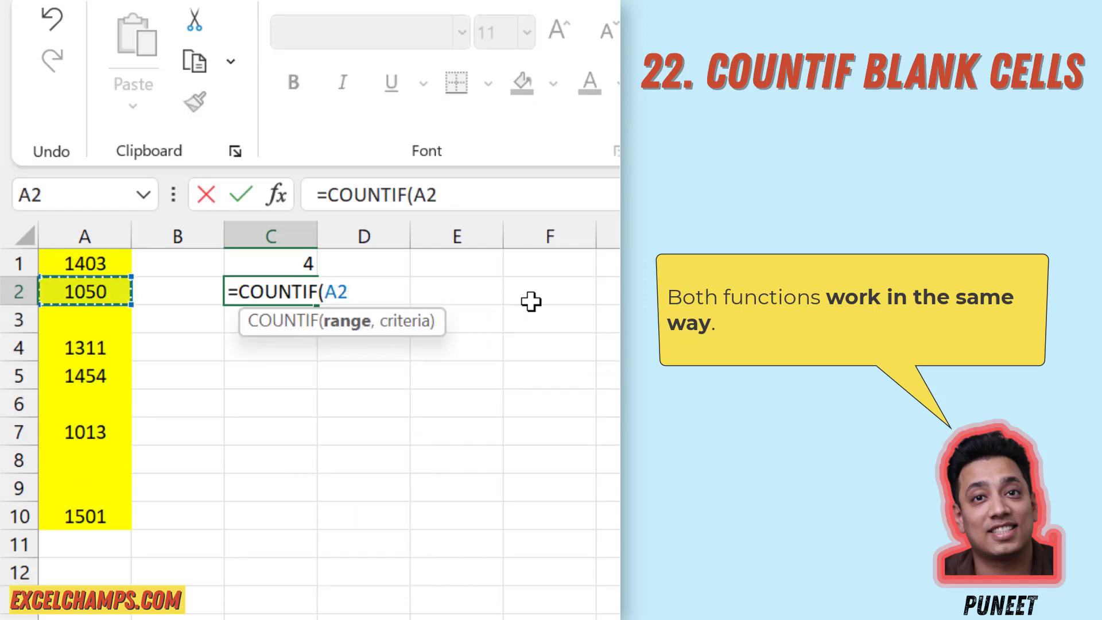
key("Up")
key("ctrl+shift+Down")
key("ctrl+shift+Down")
key("ctrl+shift+Down")
key("ctrl+shift+Down")
key("ctrl+shift+Down")
key("ctrl+shift+Down")
key("ctrl+shift+Up")
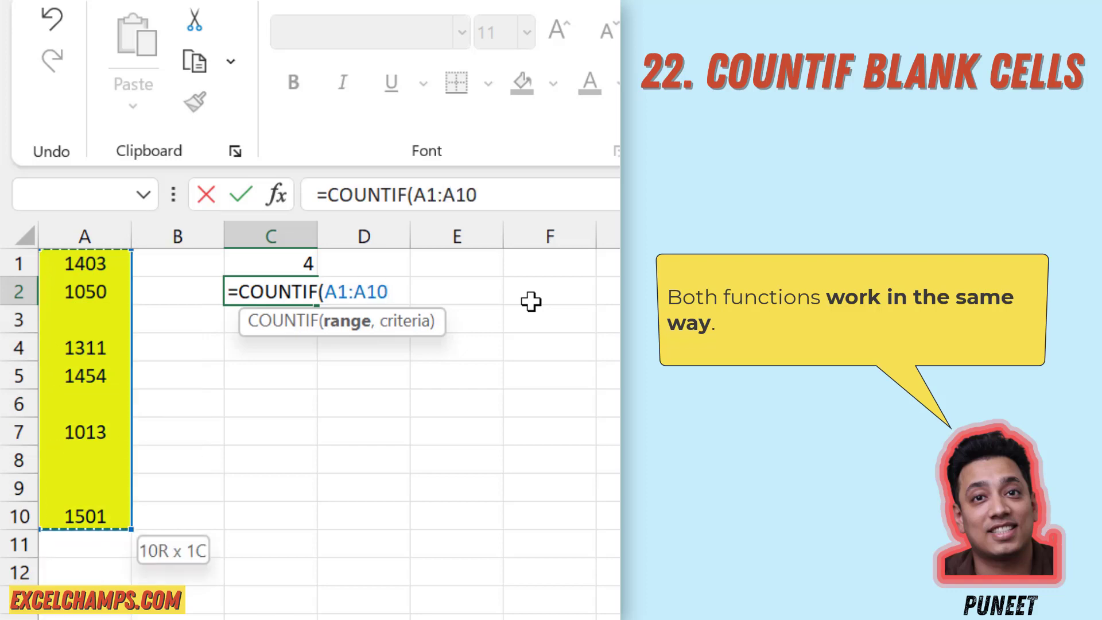
Complete the COUNTIF formula in C2 with "=" as its criterion to count the blank cells
type(",\"")
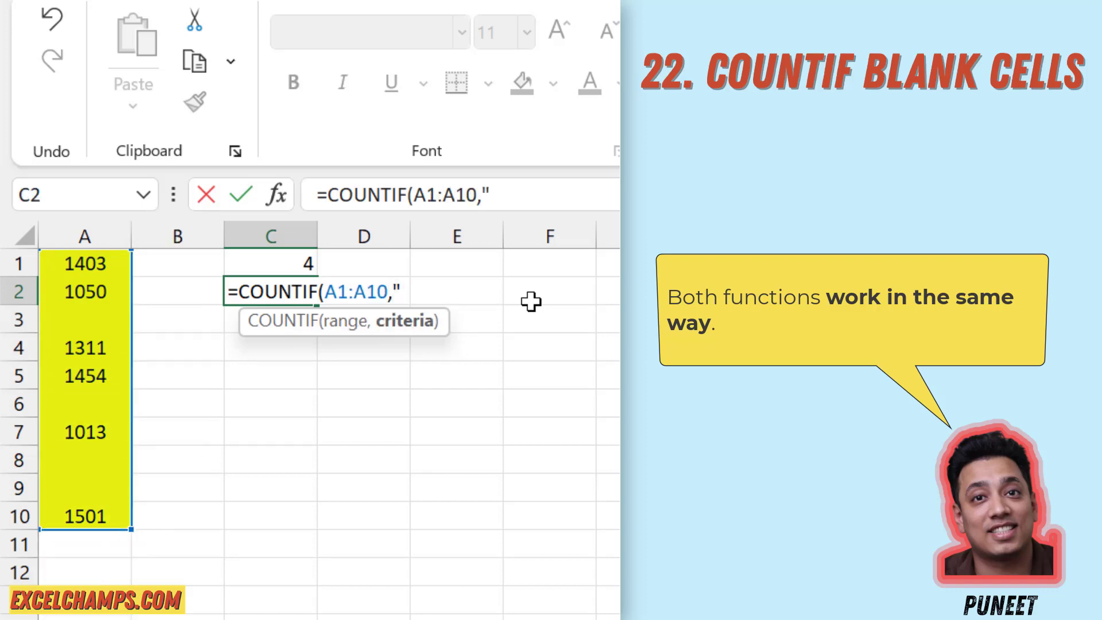
type("+")
key("BackSpace")
type("=\")")
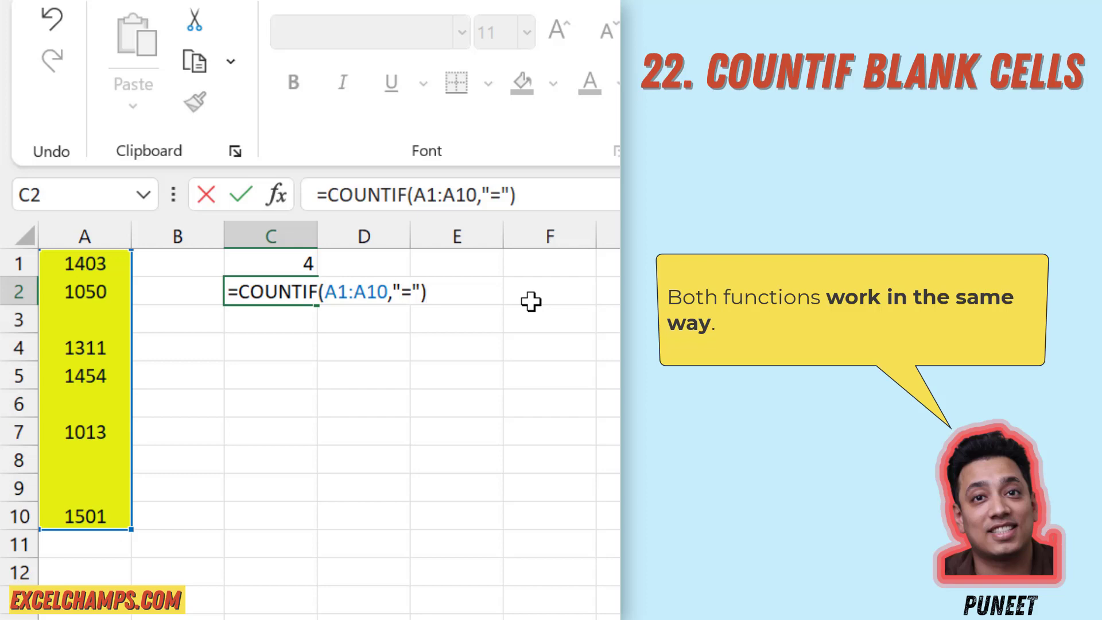
key("Return")
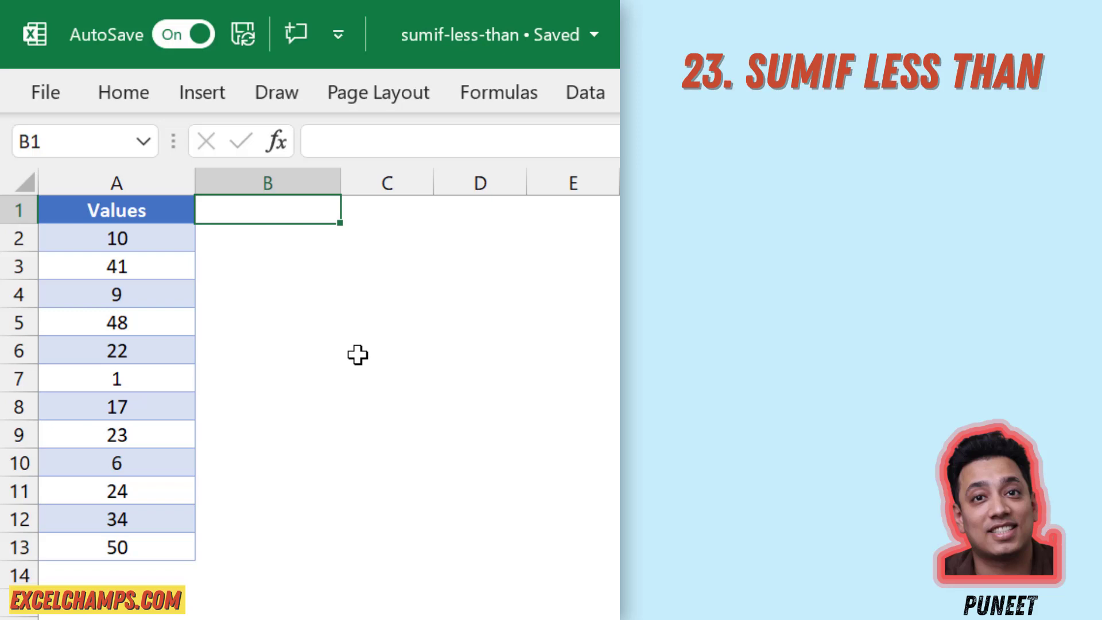
In the sumif-less-than workbook, enter =SUMIF(A2:A13,"<25") in B1 to sum the values below 25
type("=Sum")
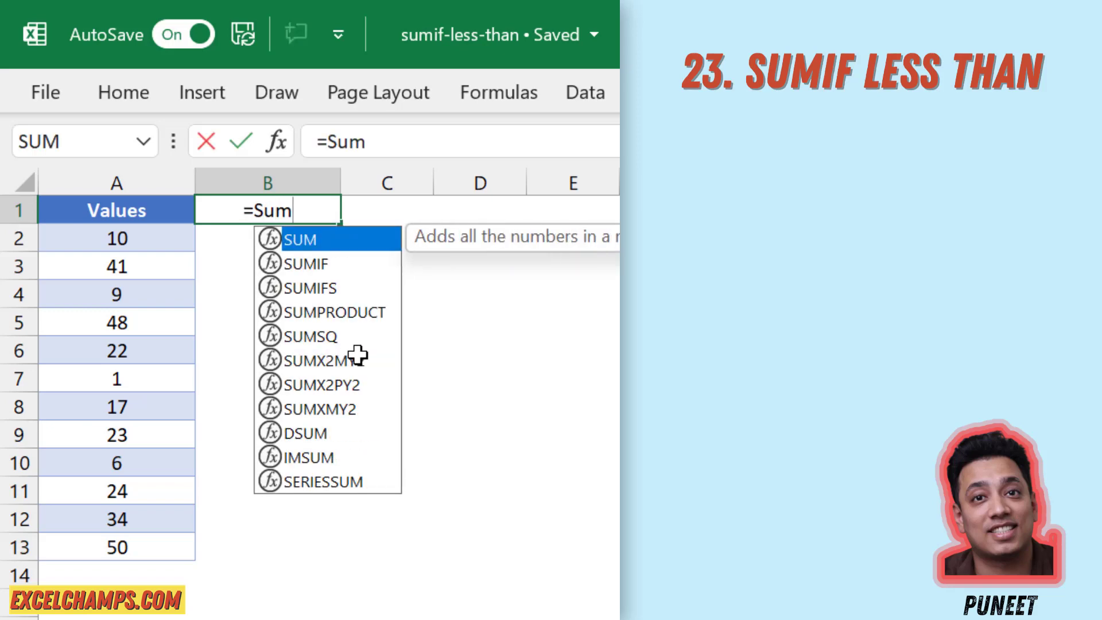
key("Down")
key("Tab")
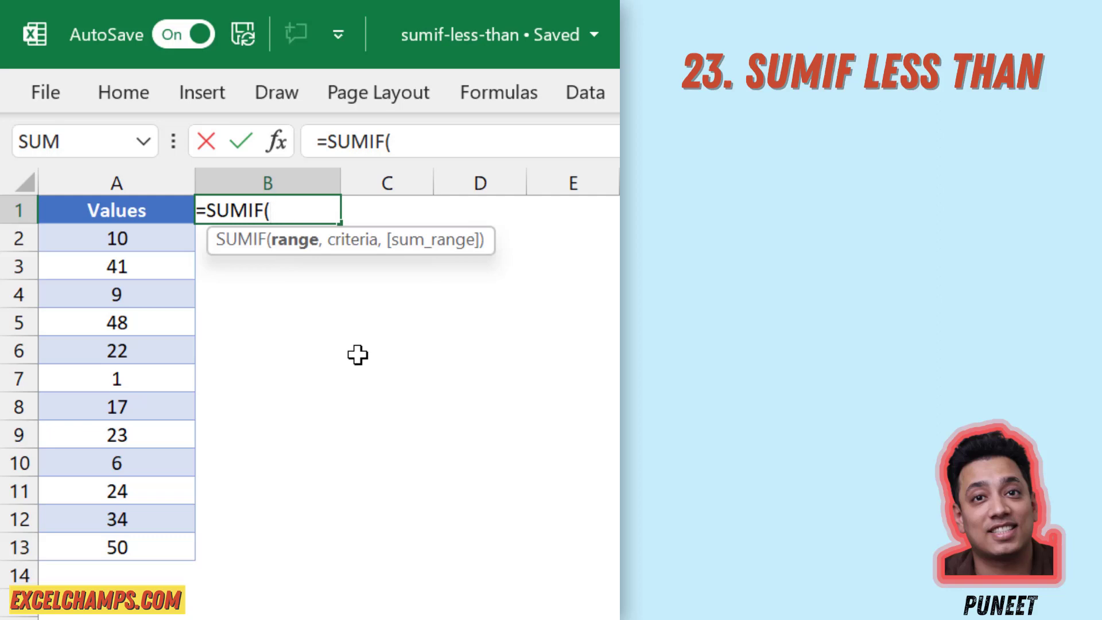
key("Left")
key("Down")
key("ctrl+shift+Down")
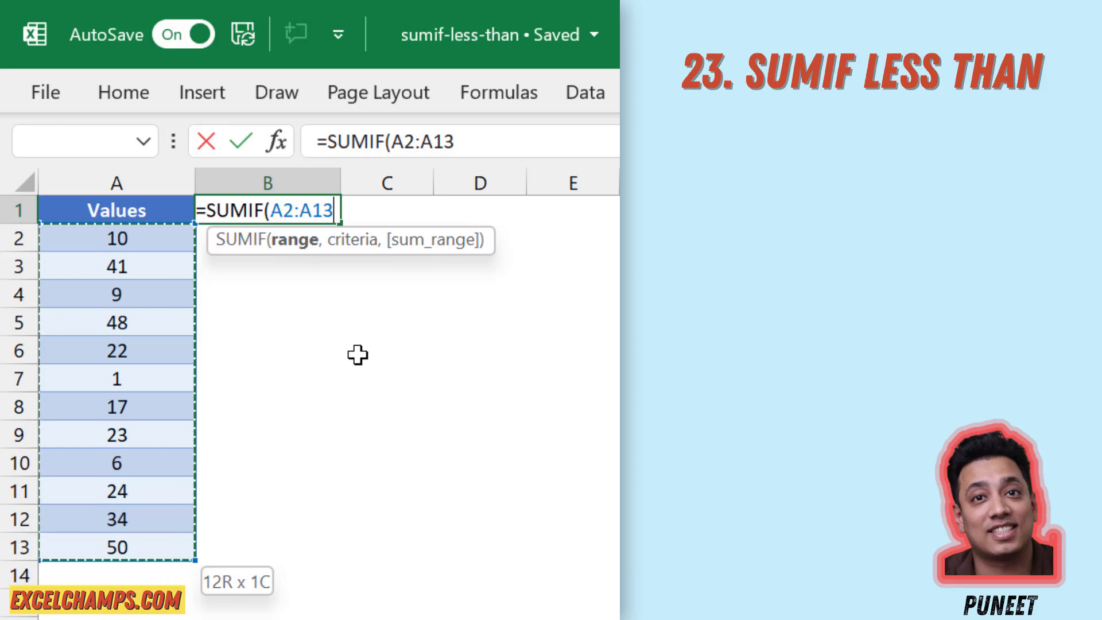
type(",")
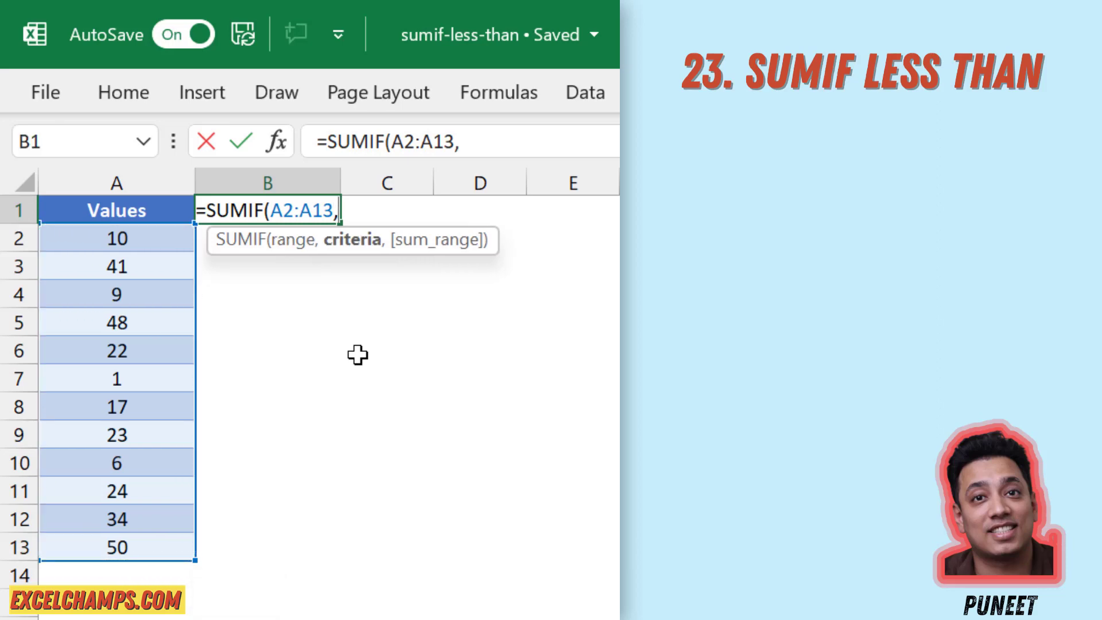
type("\"")
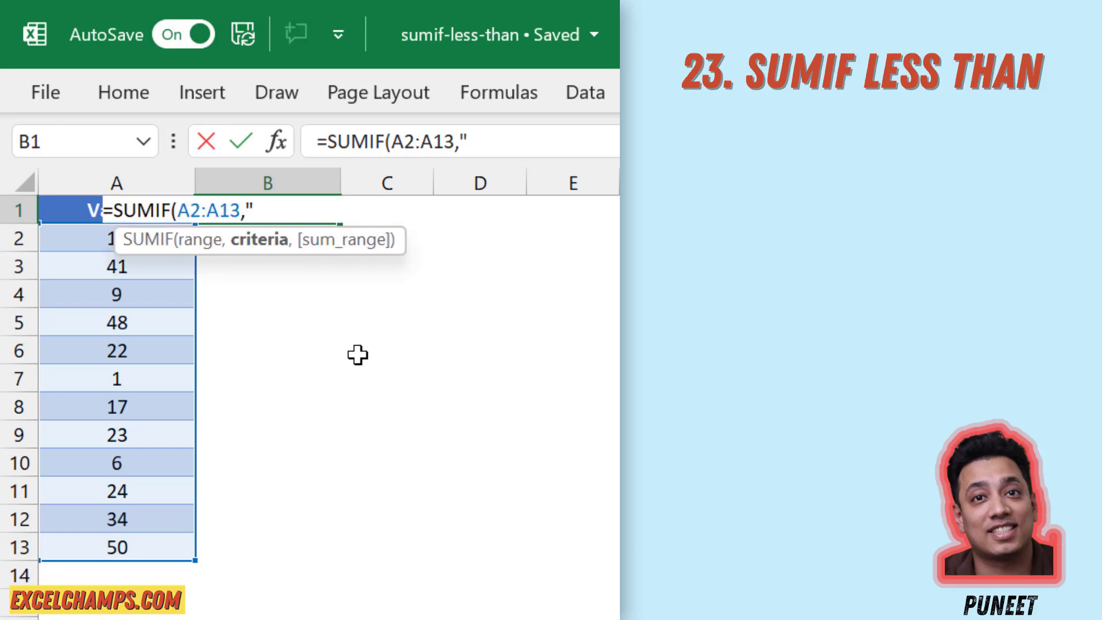
type("<")
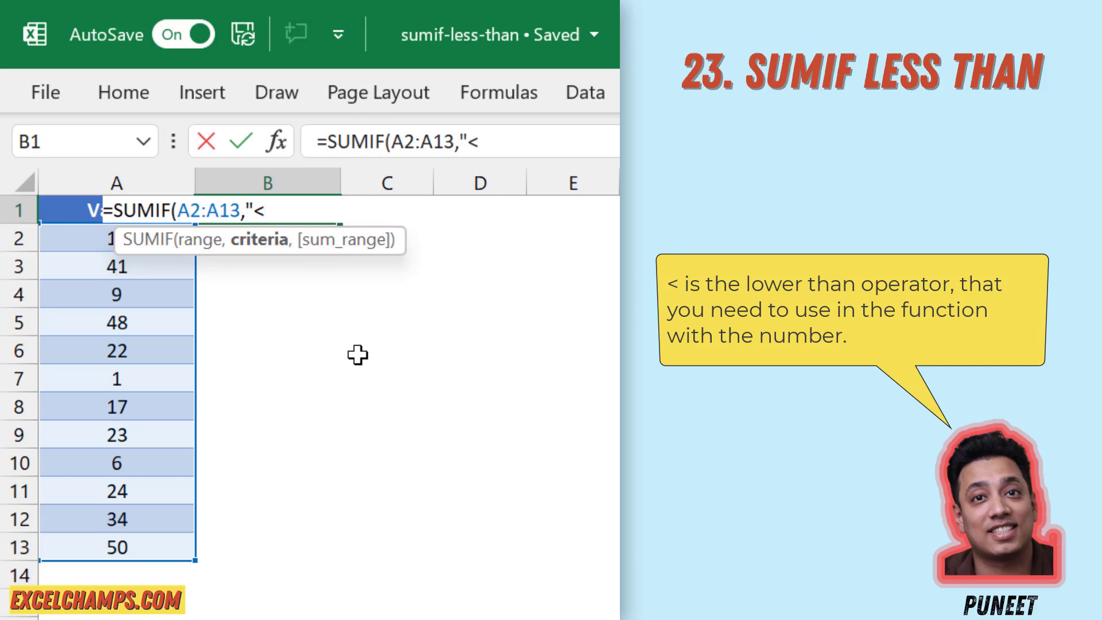
type("25\"")
type(")")
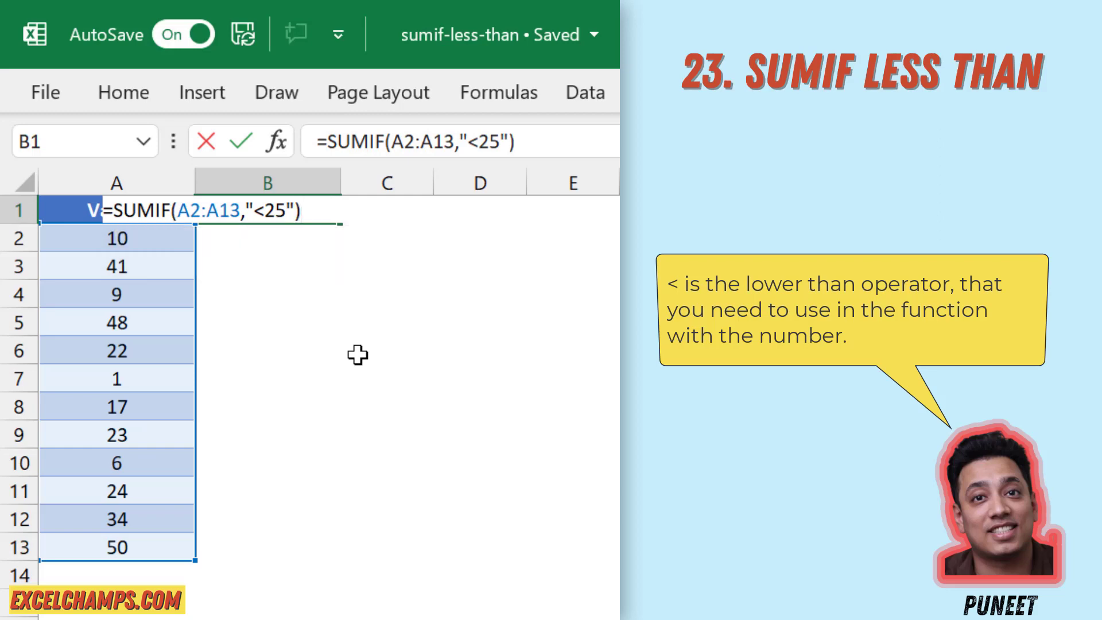
key("Return")
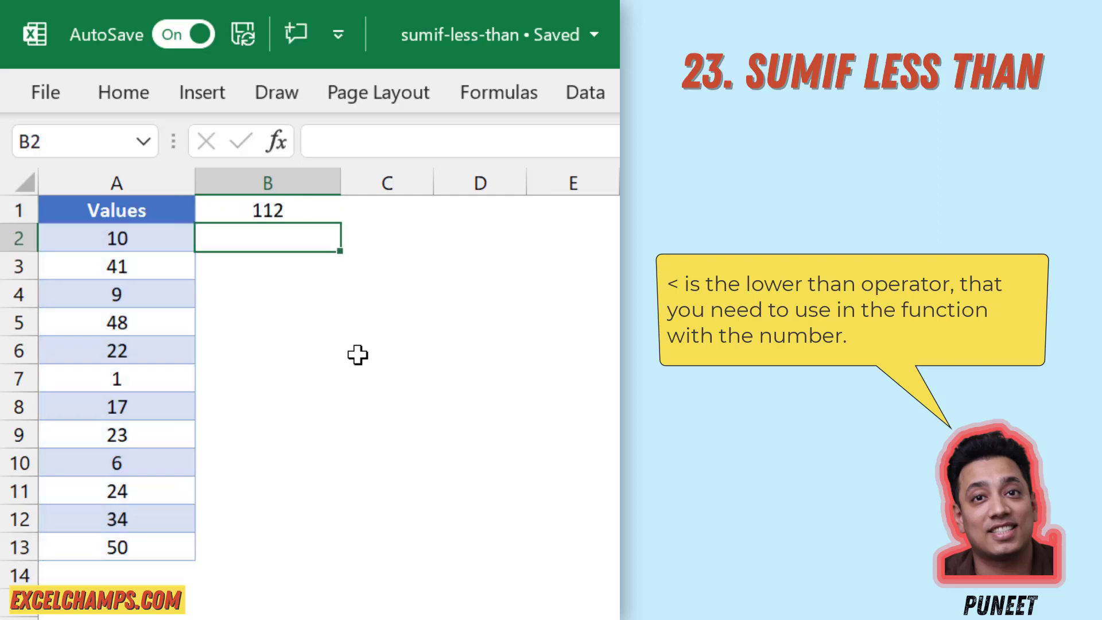
Change the SUMIF criterion in B1 to "<=25" so that values equal to 25 are included
key("Up")
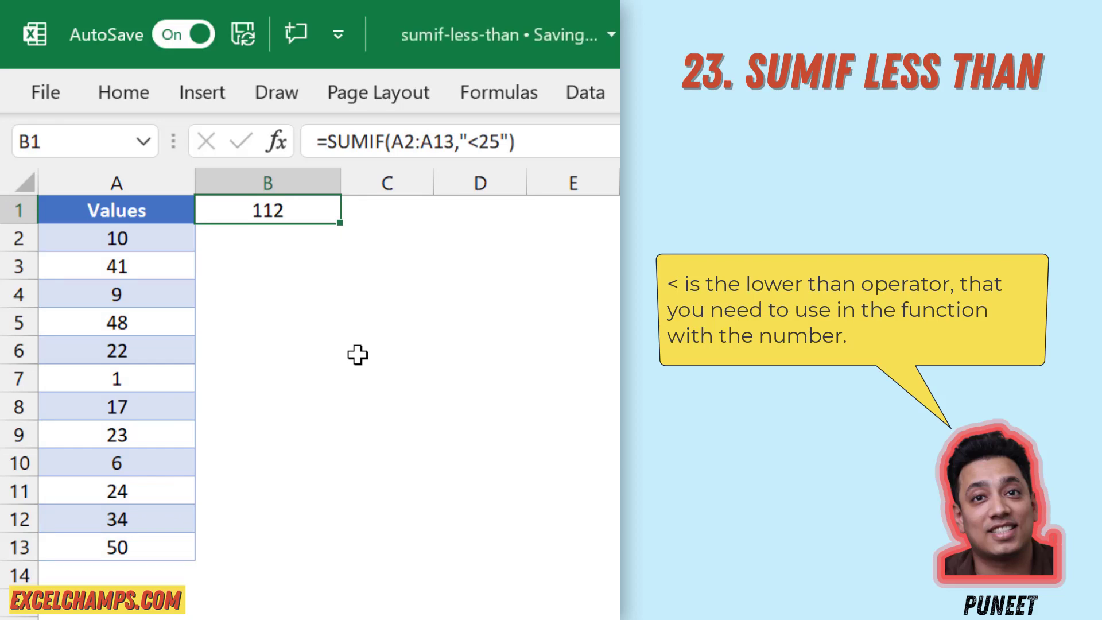
key("F2")
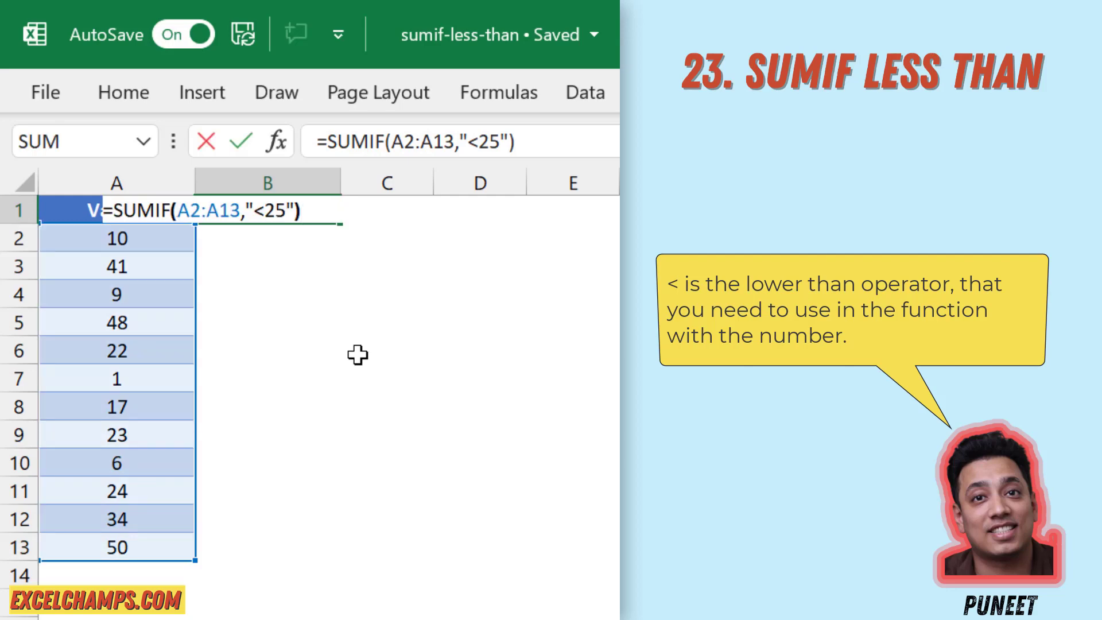
key("Left")
key("Left")
key("Left")
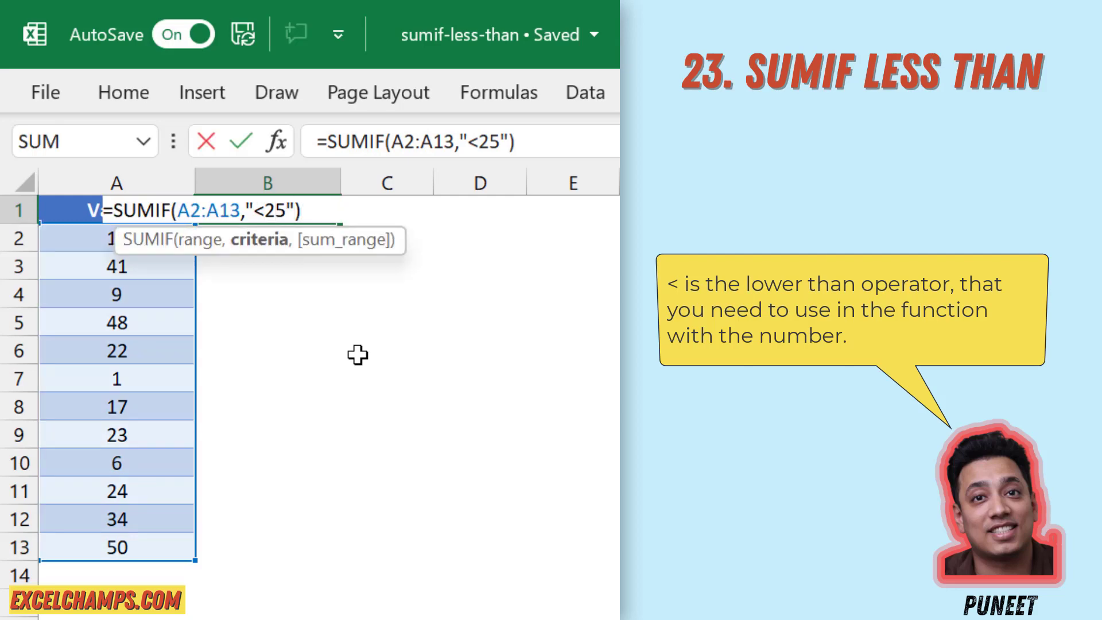
type("=")
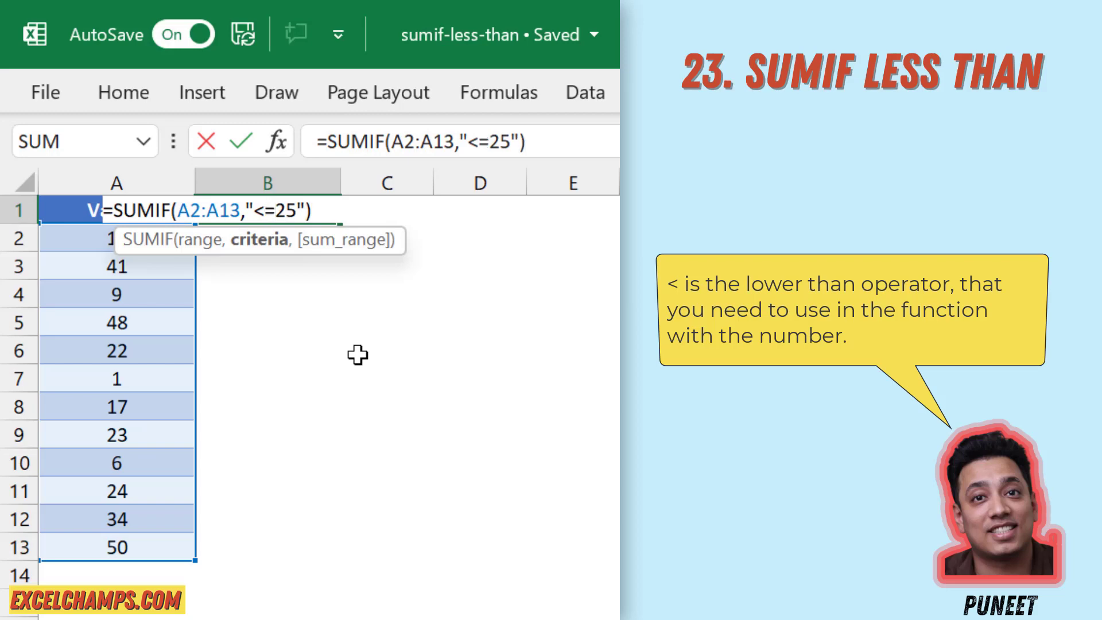
key("Return")
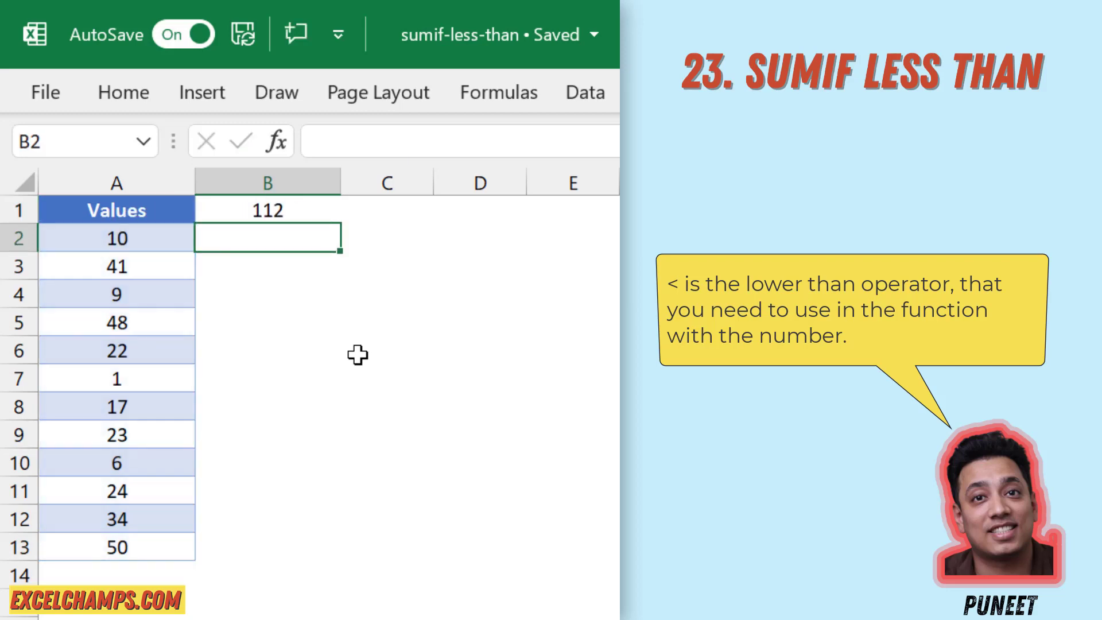
Set the value in A3 to 25 to test the less-than-or-equal criterion
key("Up")
key("Left")
key("Down")
key("Down")
key("Down")
key("Down")
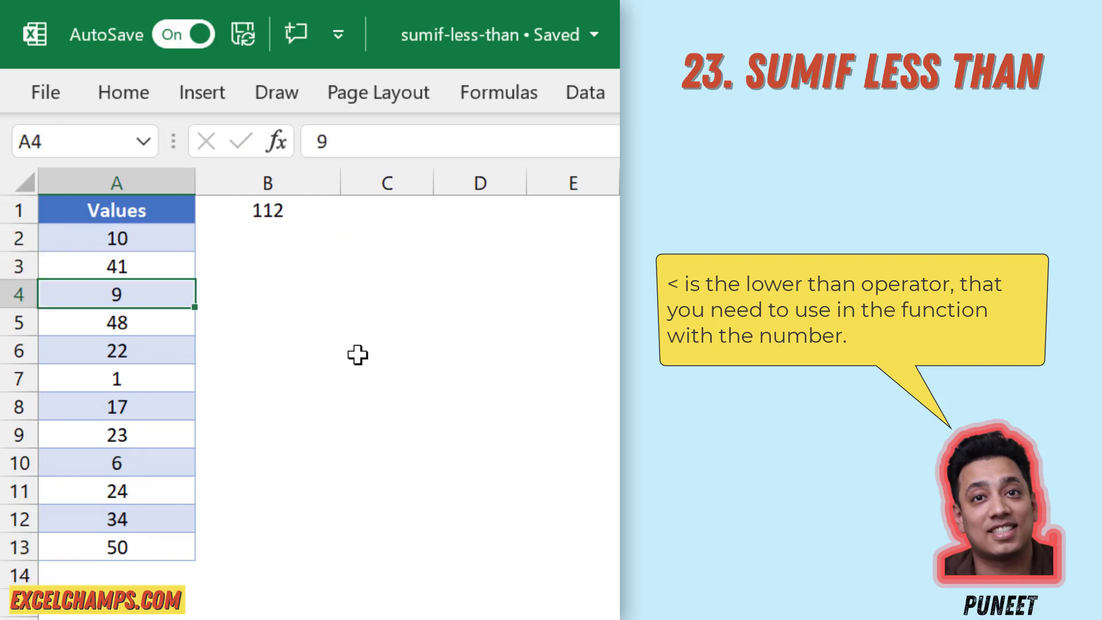
key("Up")
key("Down")
key("Up")
key("Up")
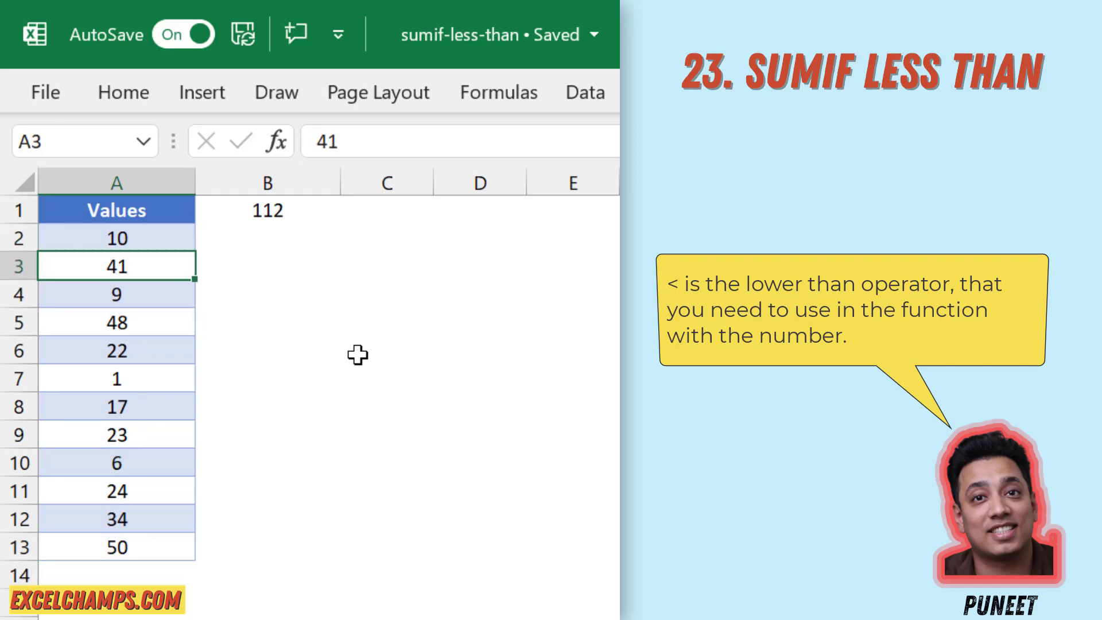
type("2")
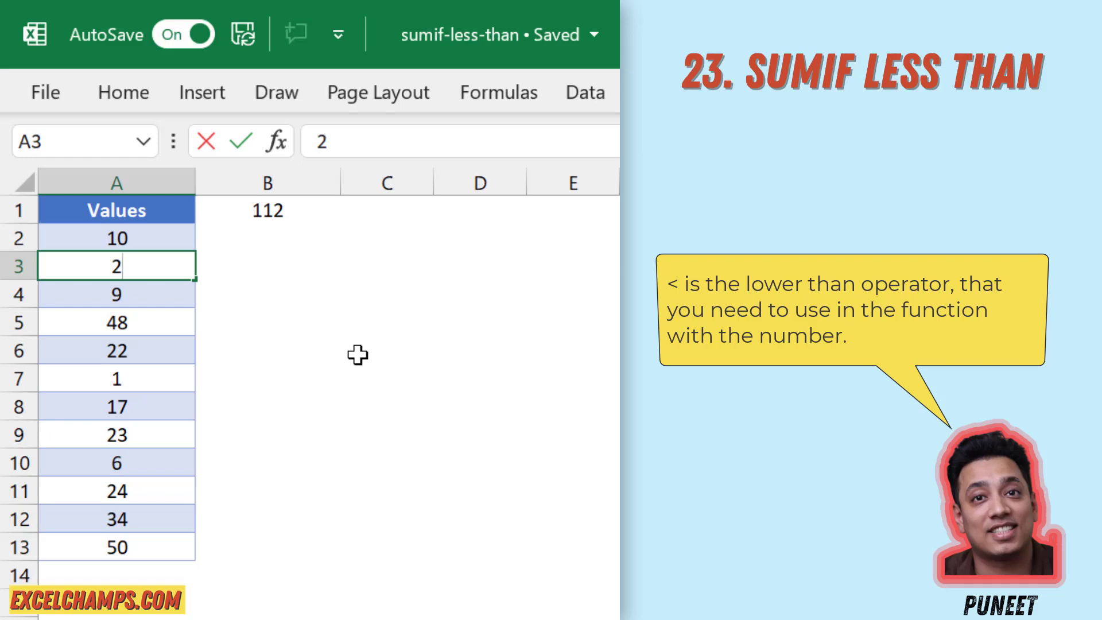
type("5")
key("Return")
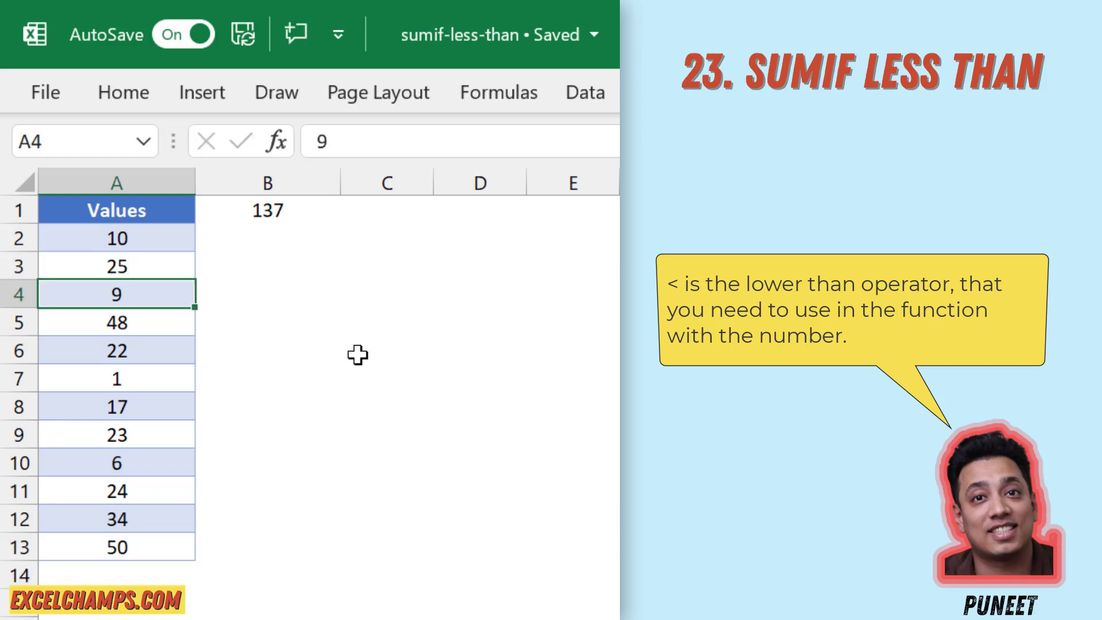
Undo the last change to the value in A3
key("ctrl+z")
key("Up")
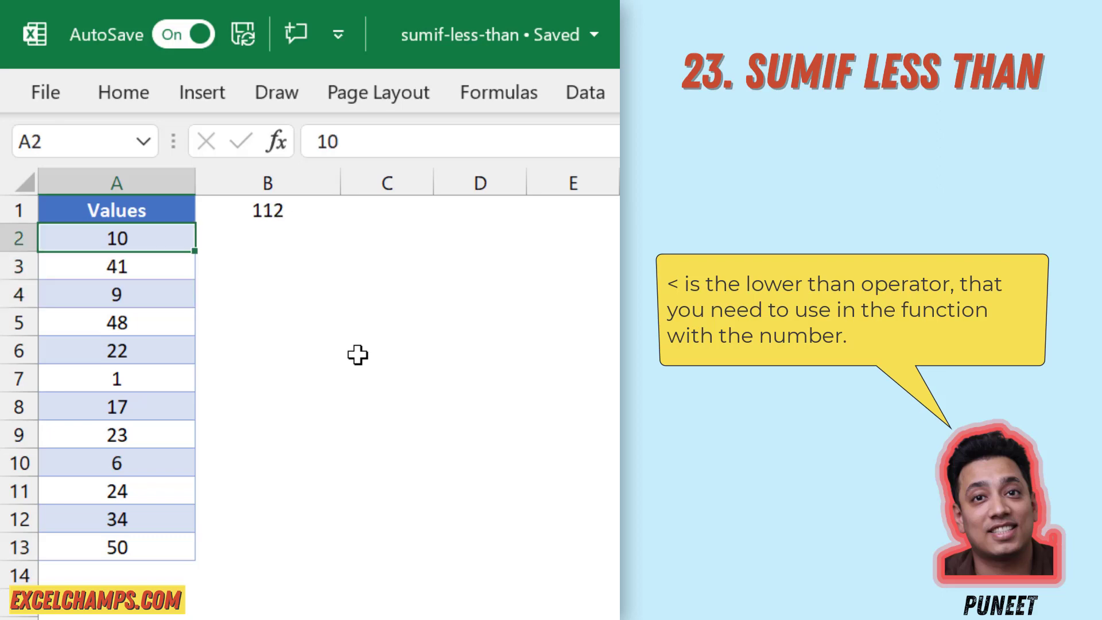
key("Up")
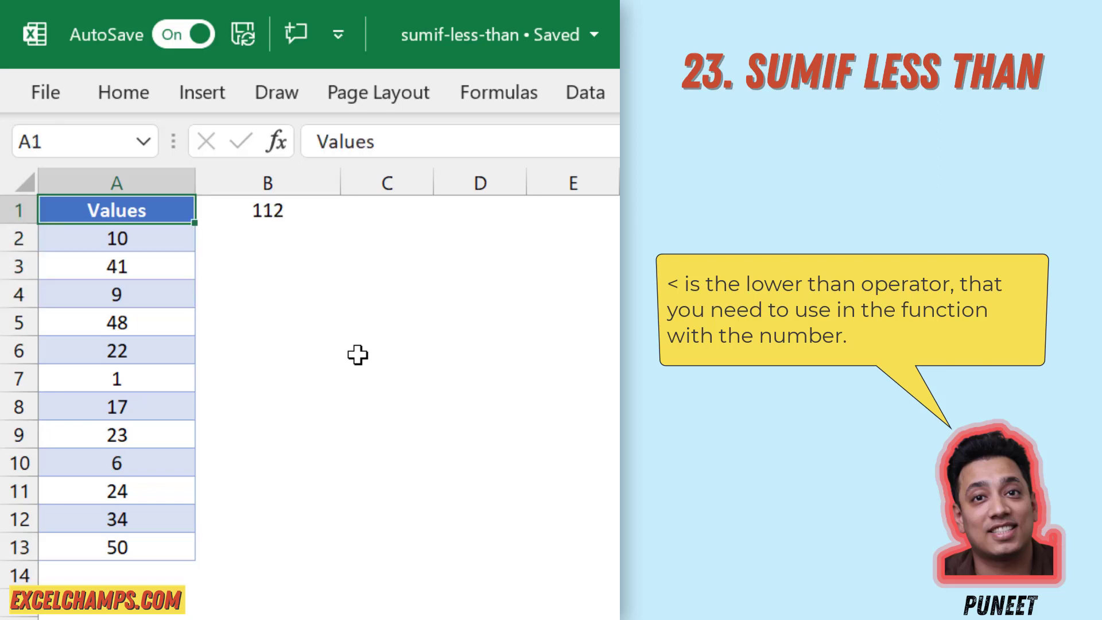
Replace the SUMIF criterion in B1 with "<="&B2 so the threshold comes from cell B2
key("Right")
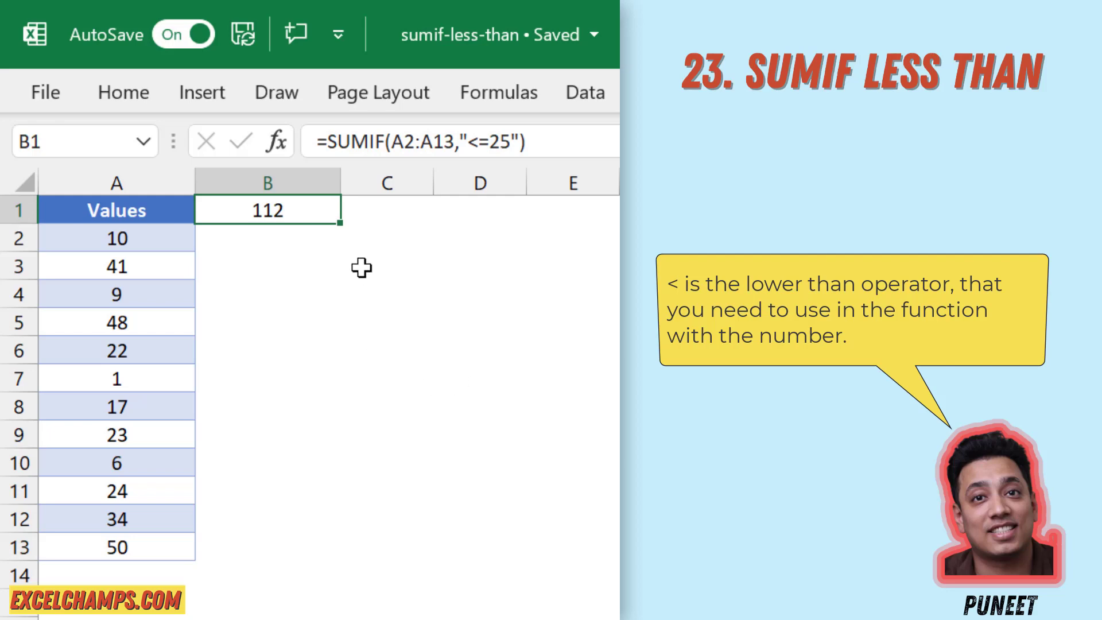
double_click(500, 142)
key("BackSpace")
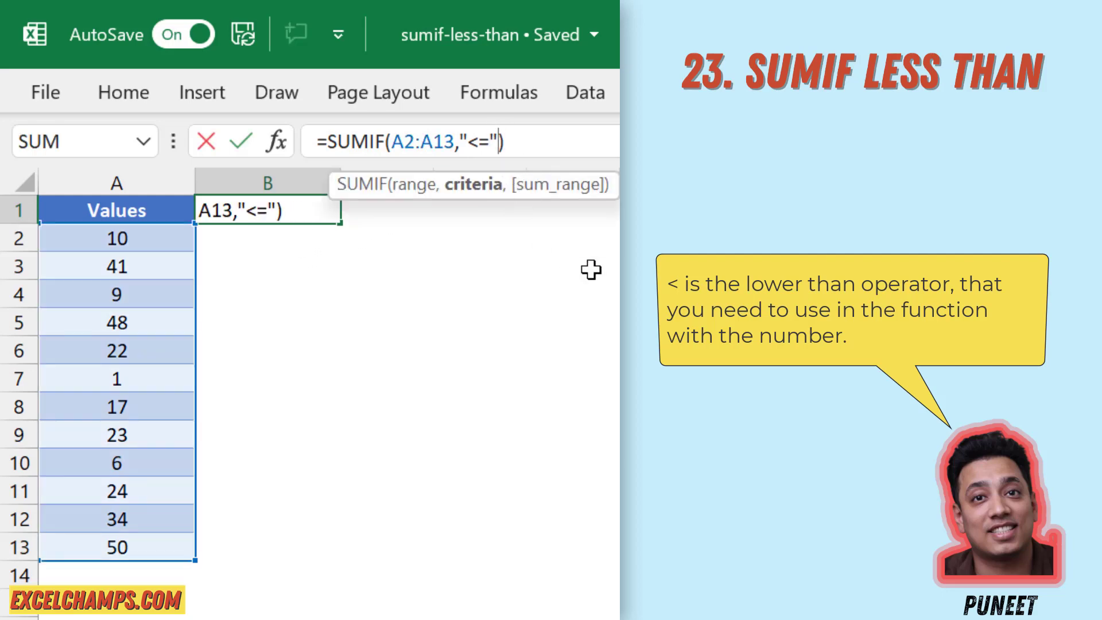
type("&")
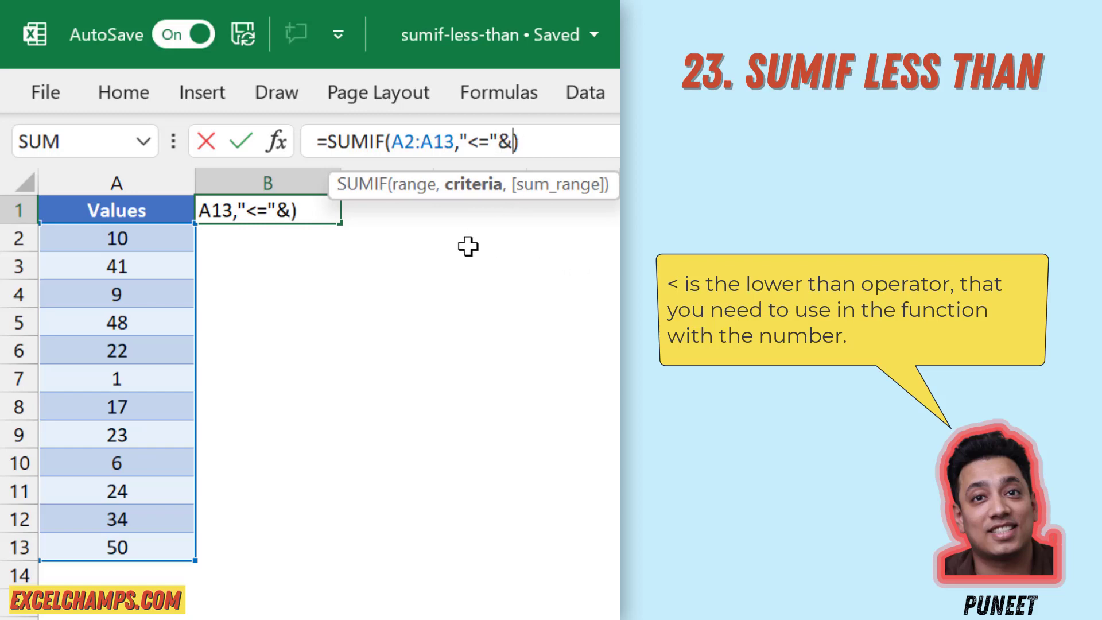
left_click(266, 244)
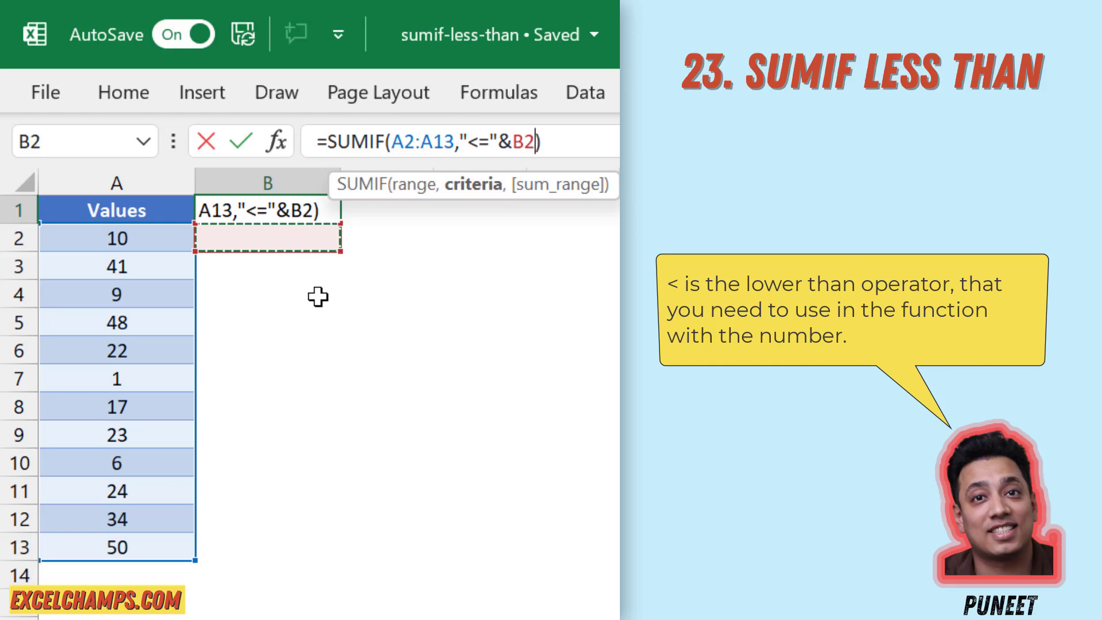
key("Return")
key("Up")
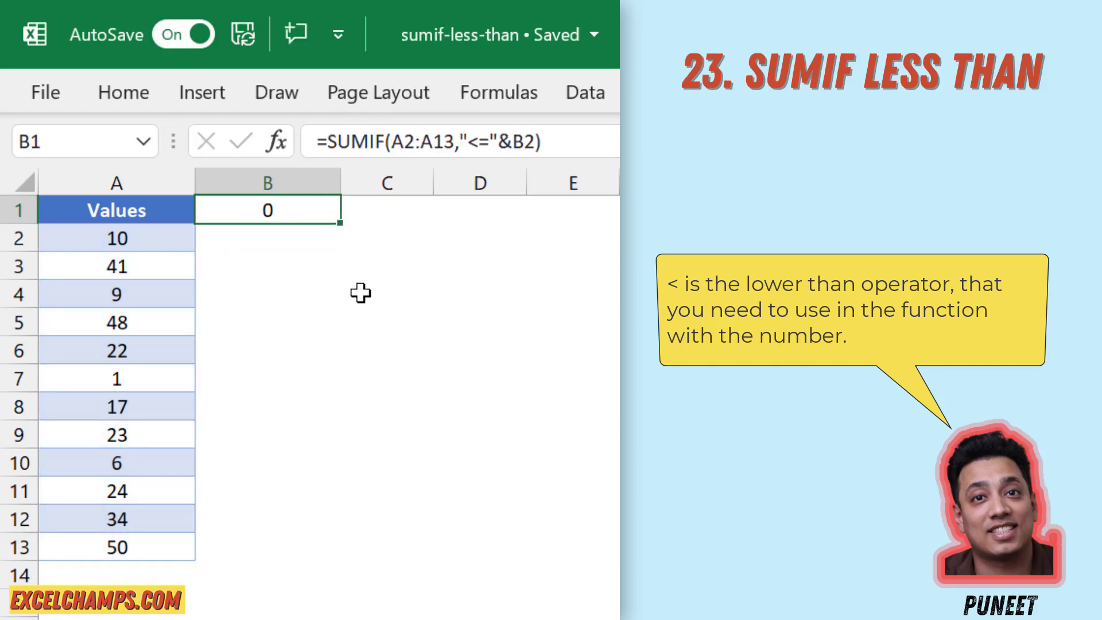
Enter 25 in B2 as the threshold for the SUMIF formula
key("Down")
type("25")
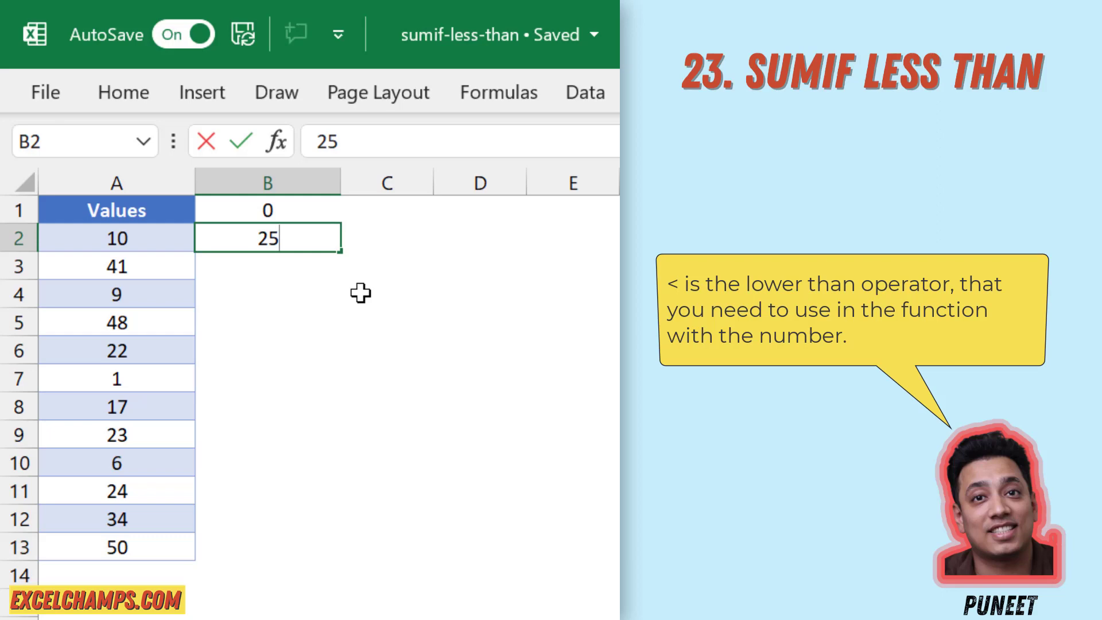
key("Return")
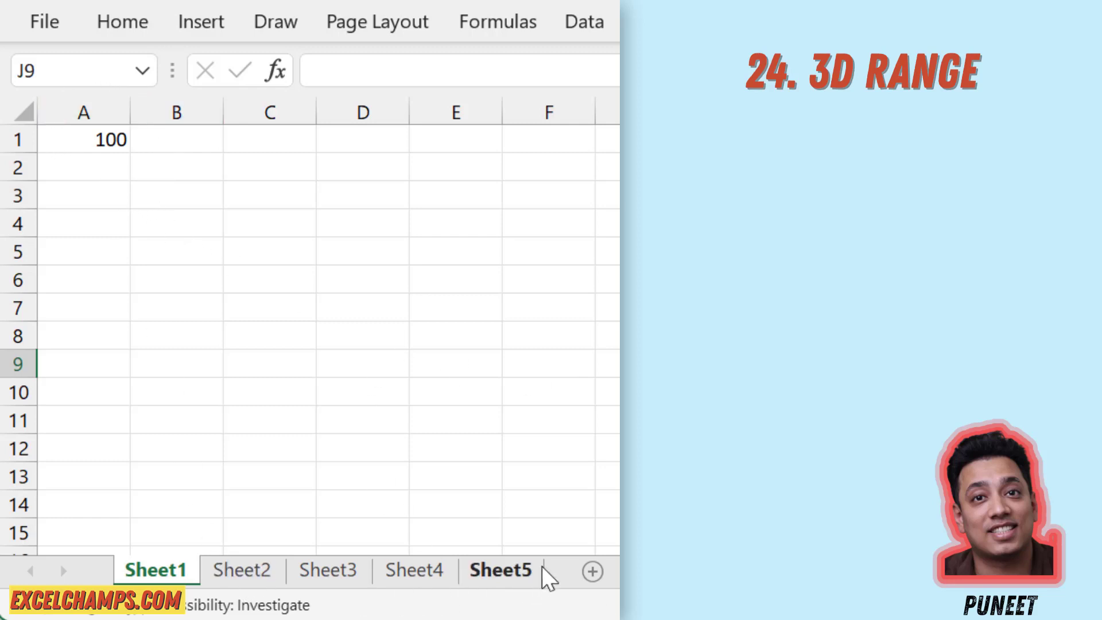
In the 3D range workbook, examine cell A1 on Sheet2, Sheet3, Sheet4 and Sheet5
left_click(264, 583)
left_click(321, 583)
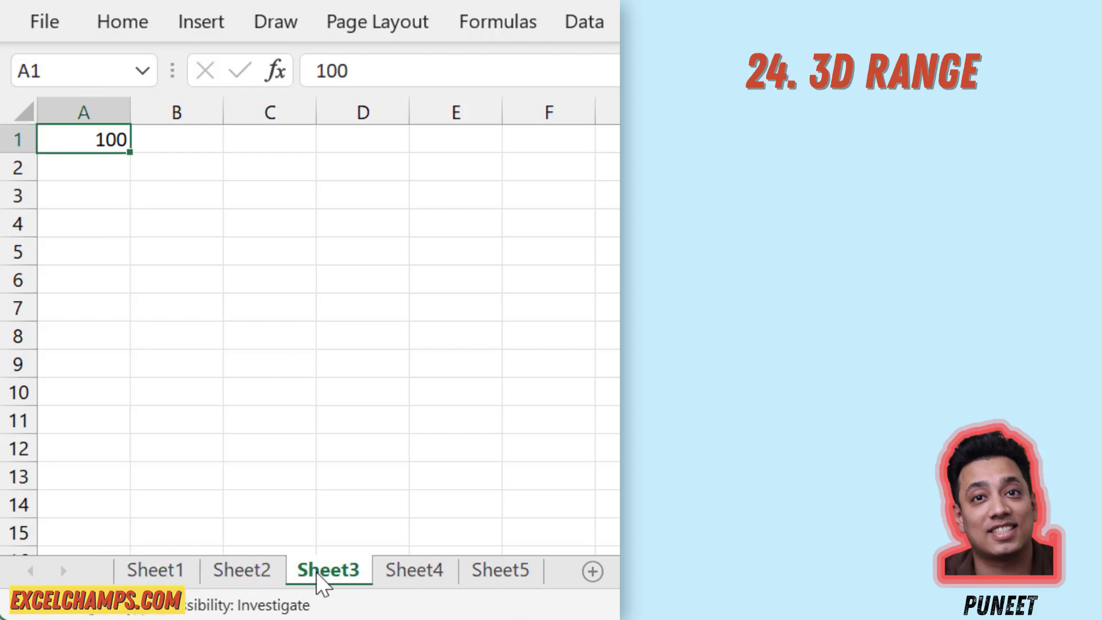
left_click(412, 580)
left_click(514, 581)
left_click(410, 582)
left_click(339, 578)
left_click(241, 574)
left_click(345, 184)
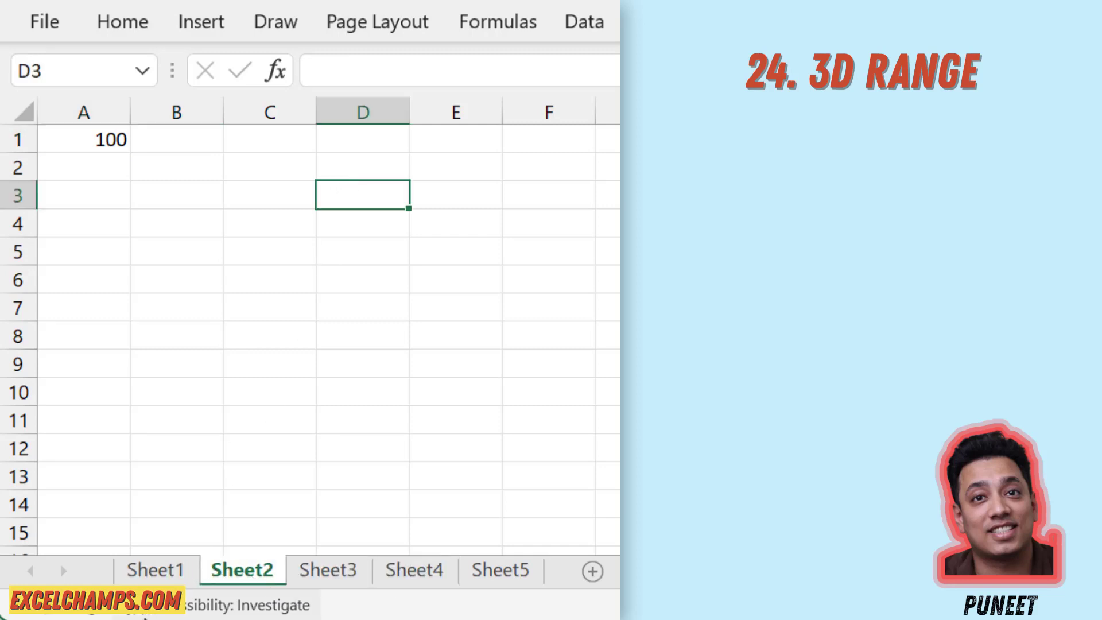
In cell D4 of Sheet1, build a SUM formula over the 3D reference Sheet1:Sheet5!A1
left_click(156, 572)
left_click(332, 227)
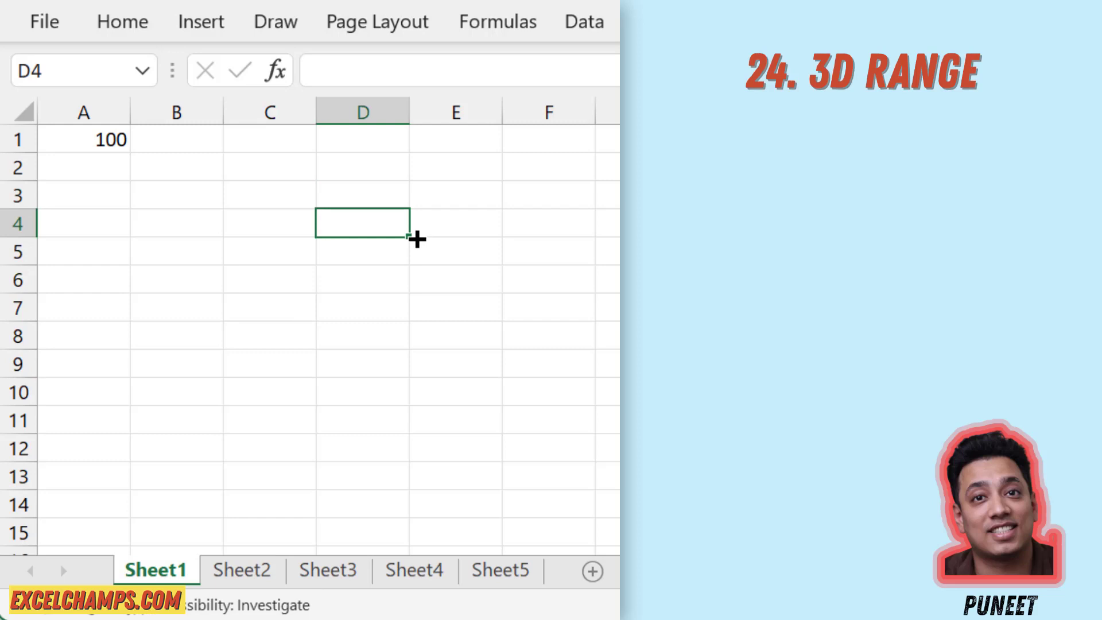
type("=")
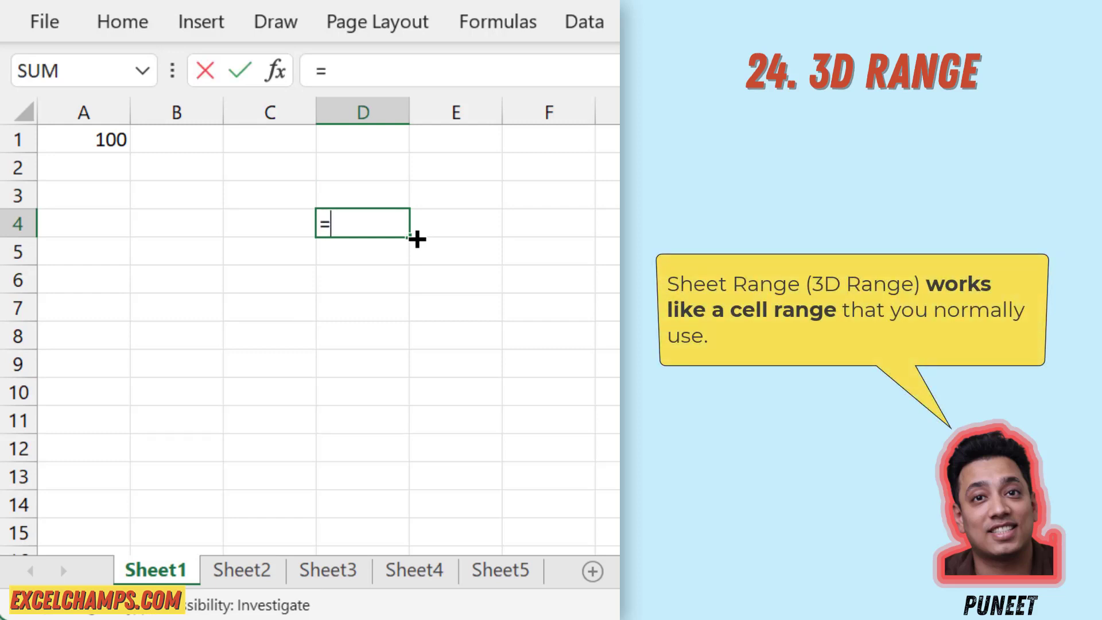
type("Sum")
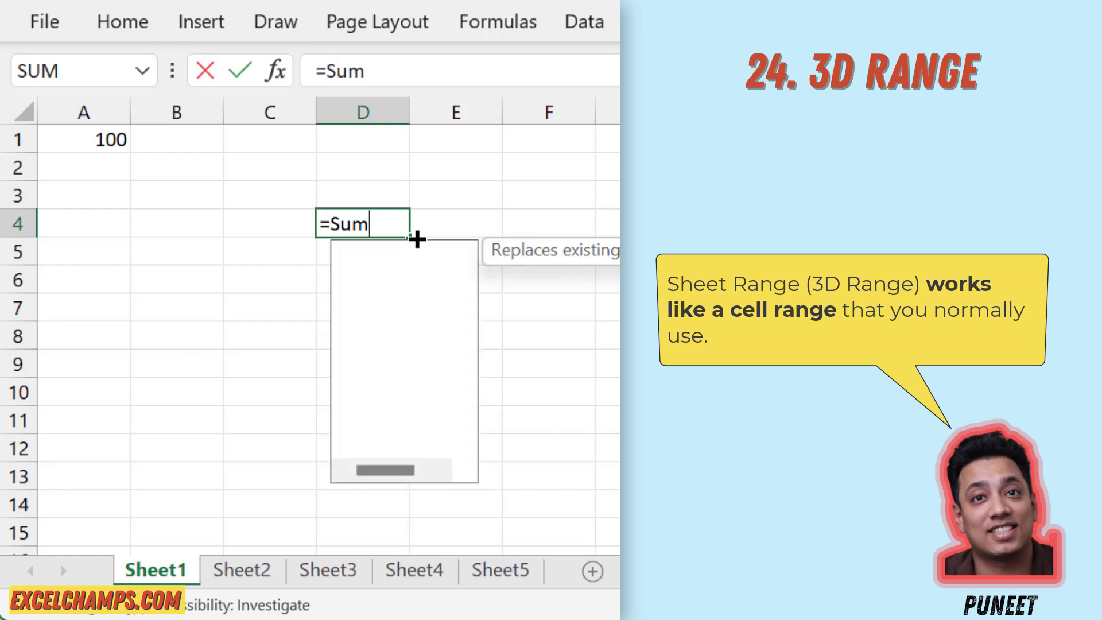
key("Tab")
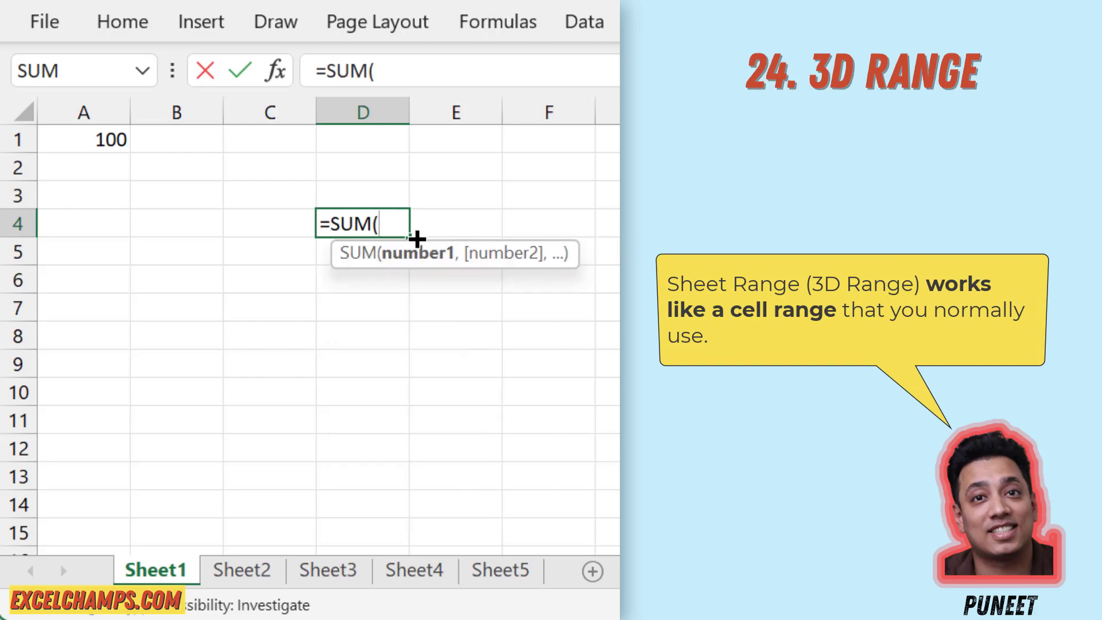
type("Sheet")
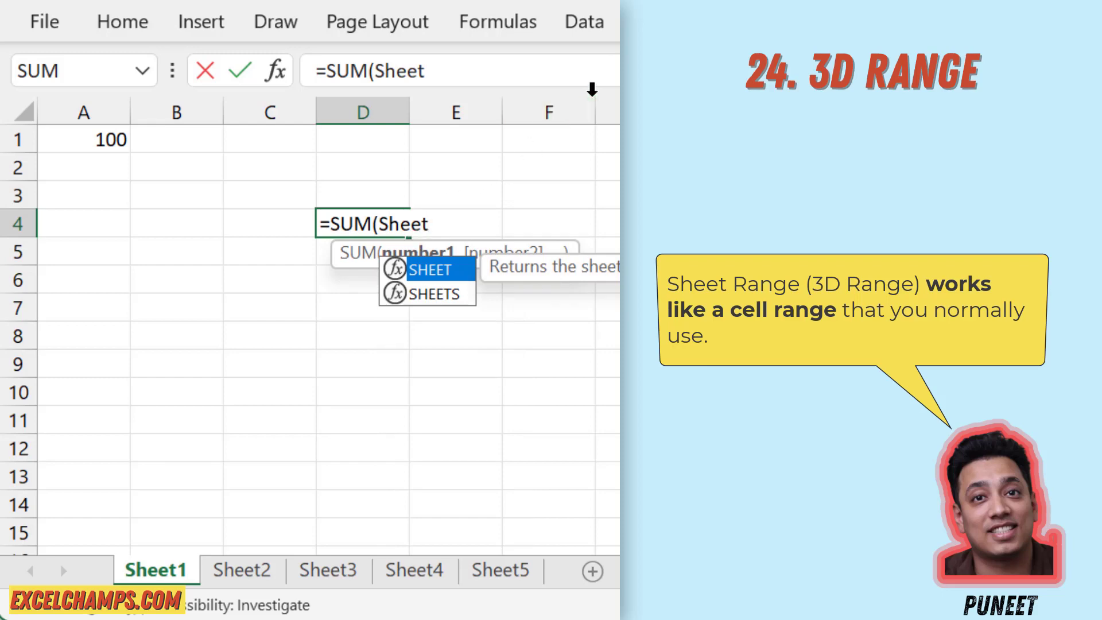
type("1:")
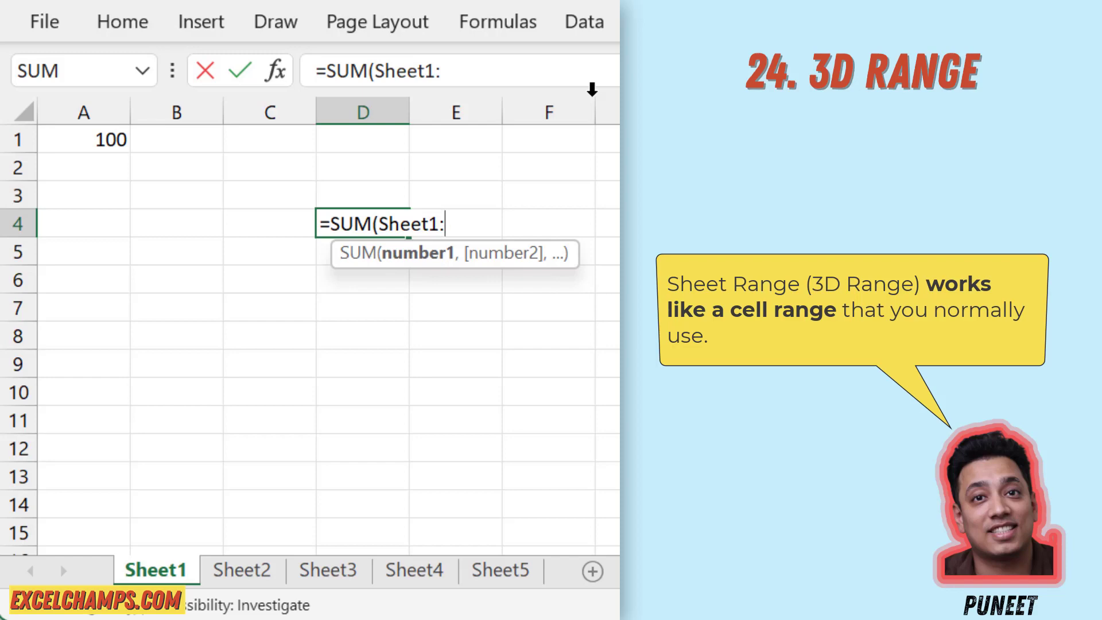
type("Sheet")
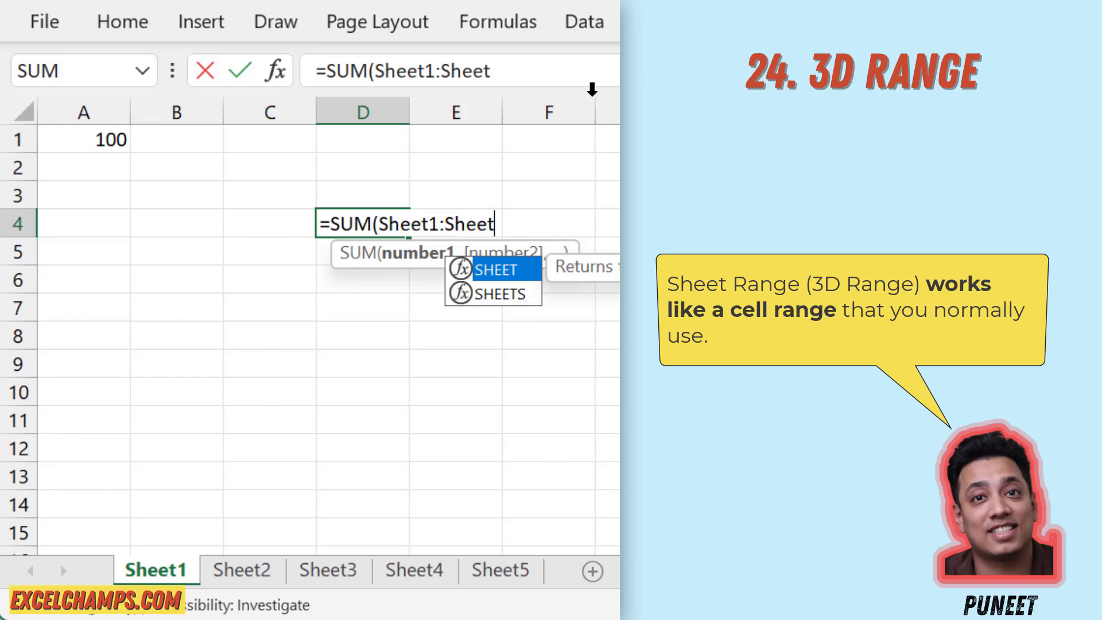
type("5")
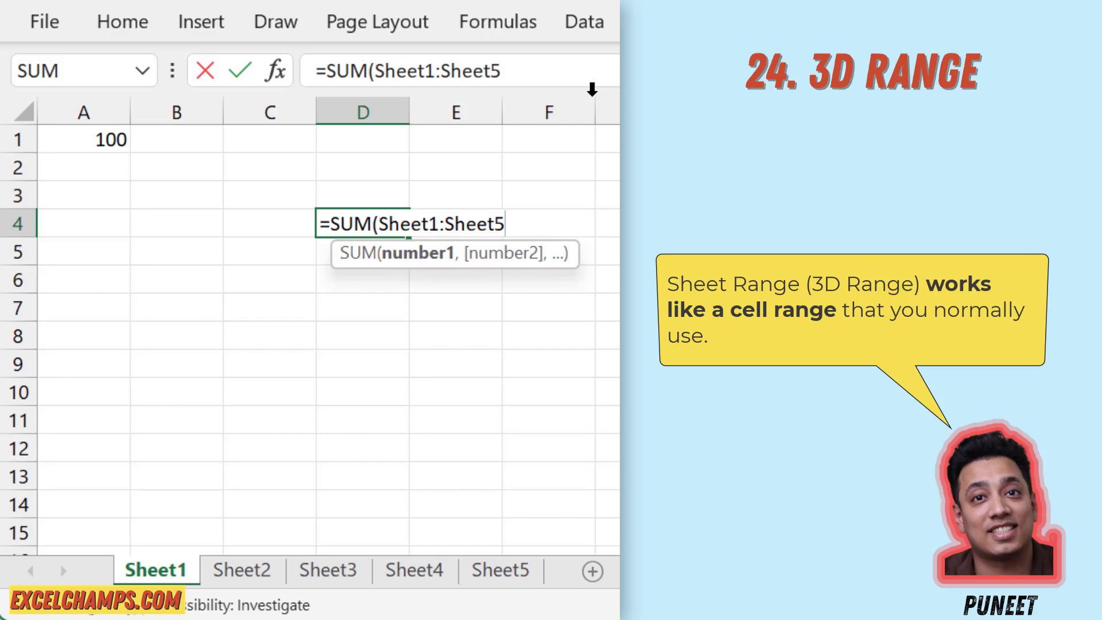
type("!A1")
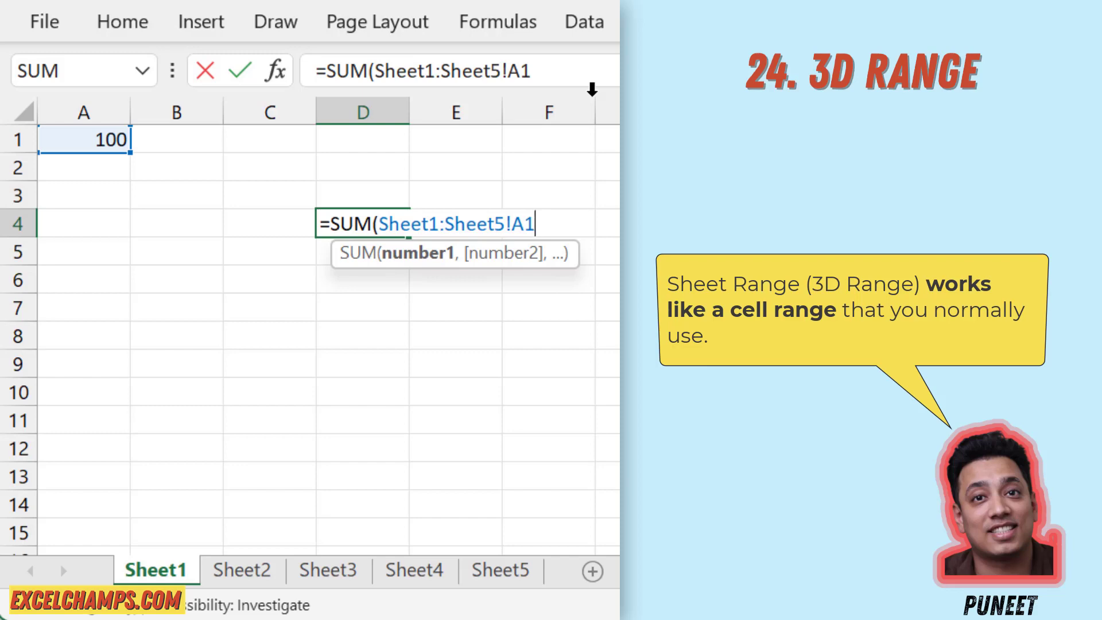
type(":A")
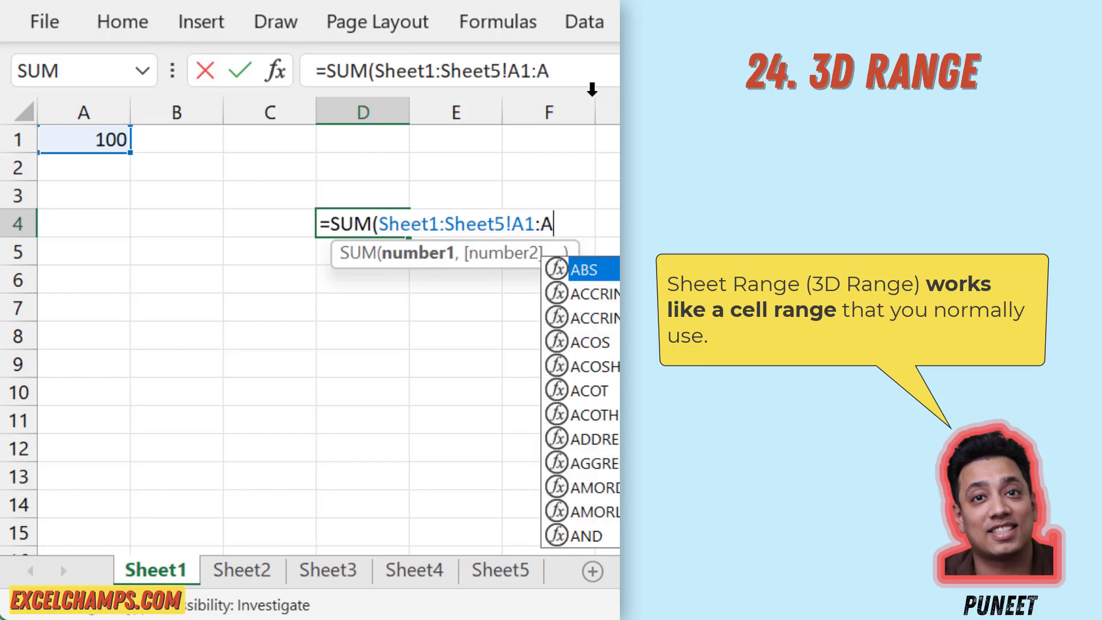
type("5")
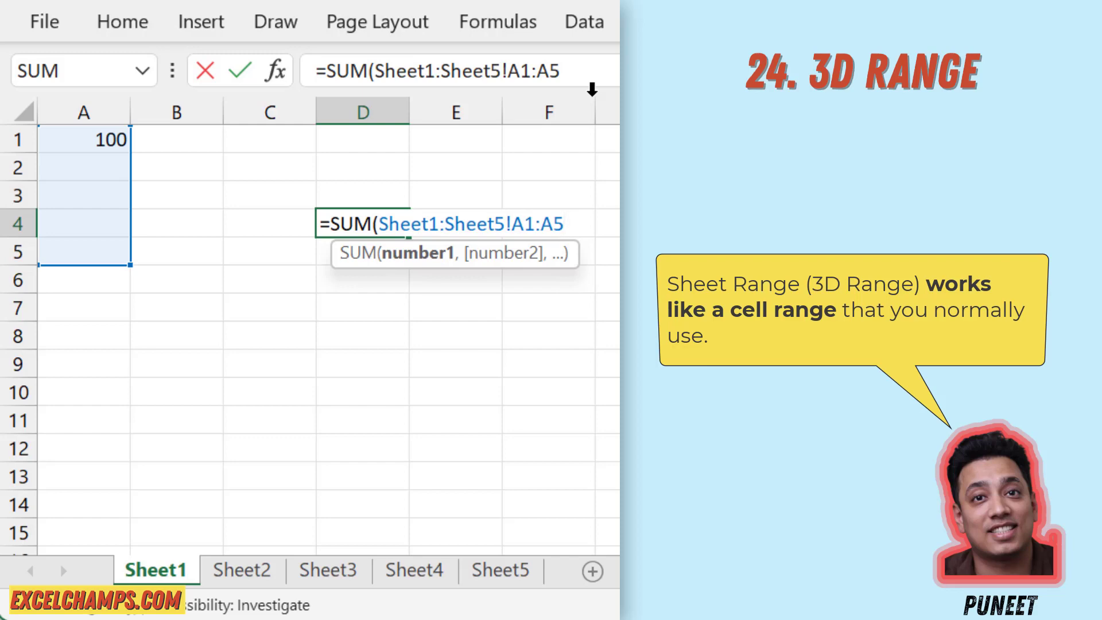
key("BackSpace")
key("BackSpace")
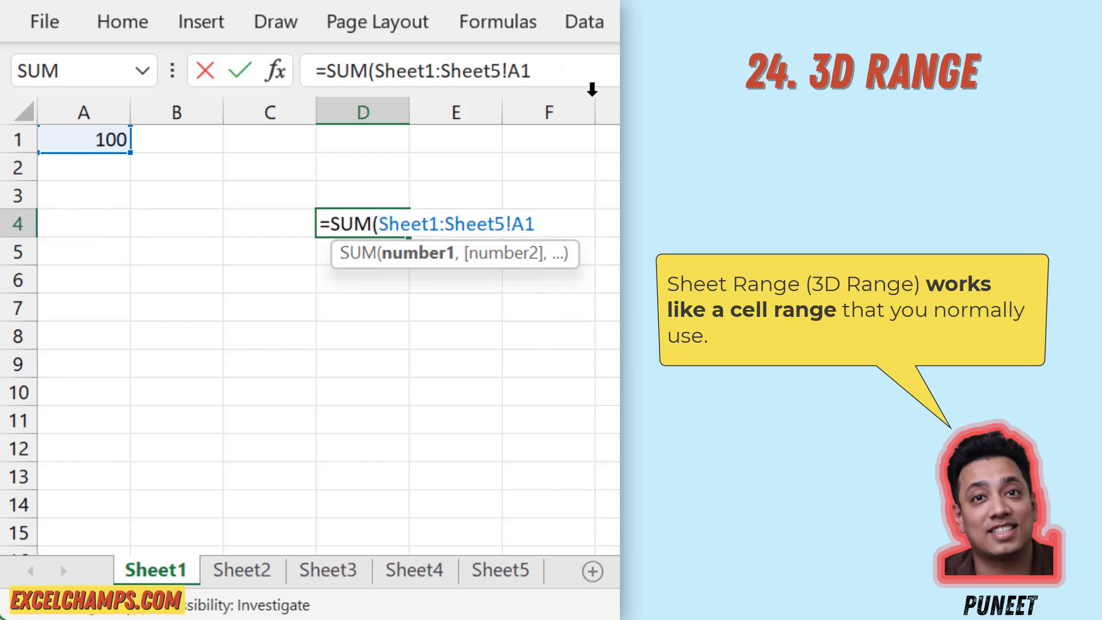
Complete the SUM formula in D4 and review its Sheet1:Sheet5! reference without changing it
type(")")
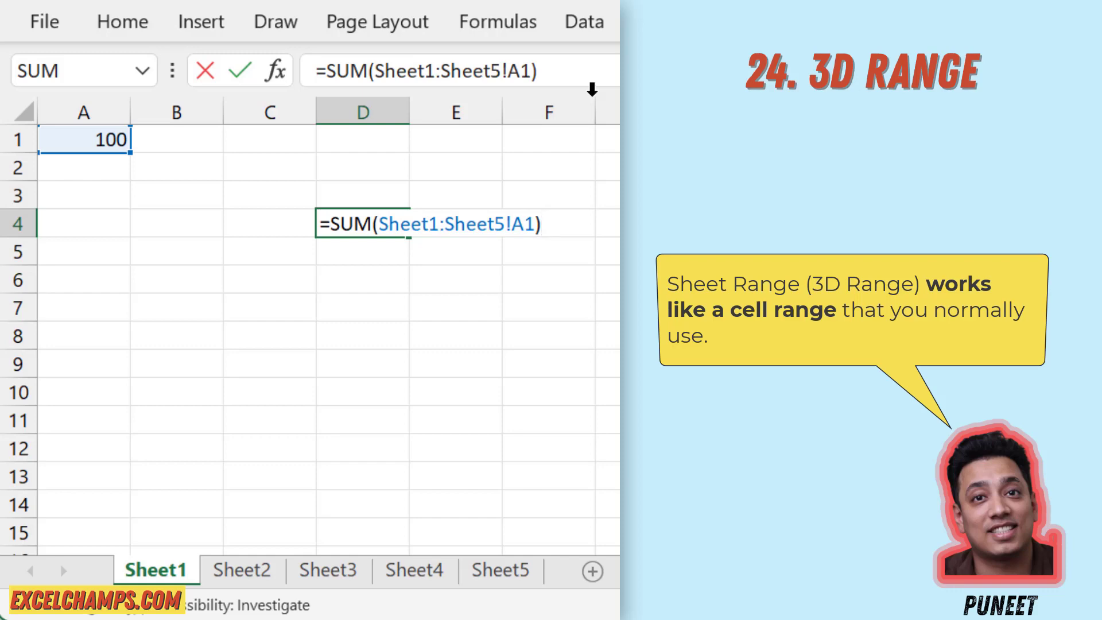
key("Return")
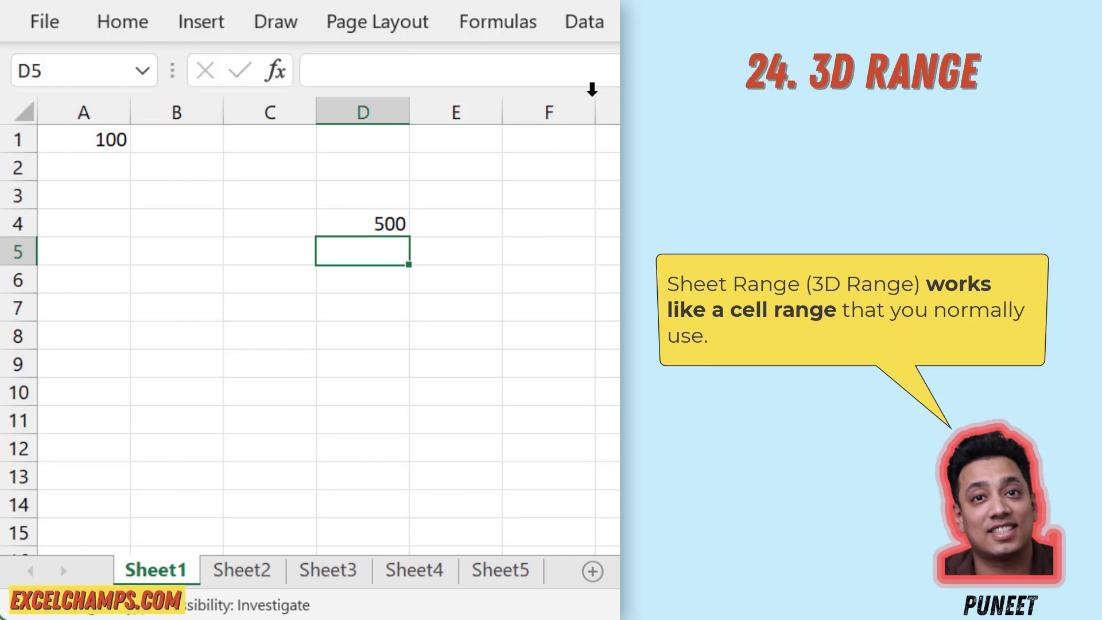
key("Up")
left_click_drag(509, 69, 377, 68)
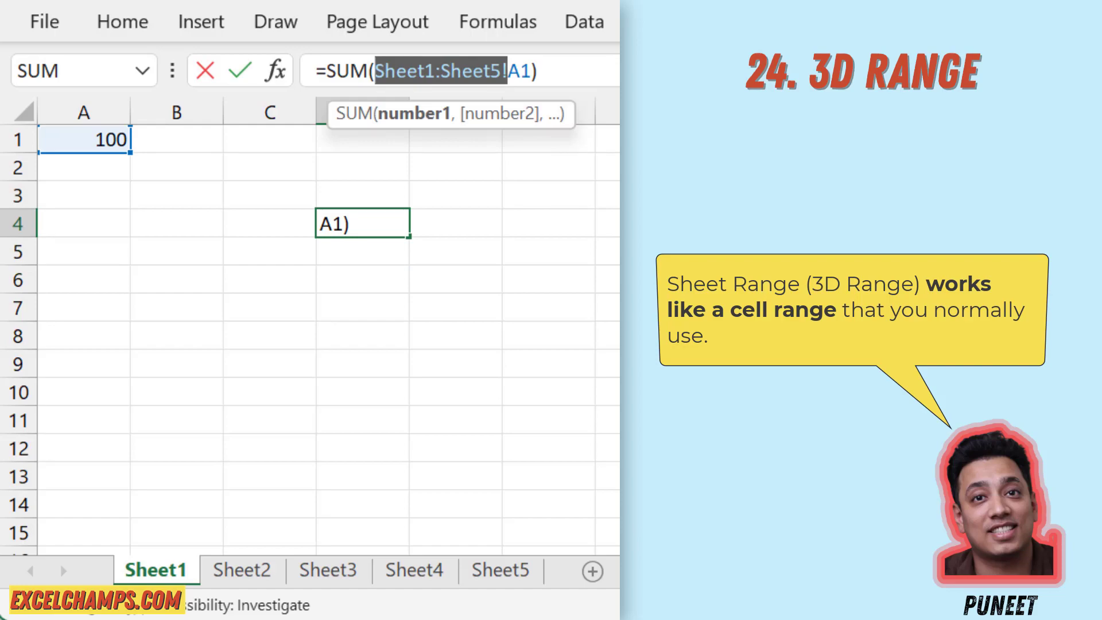
key("Escape")
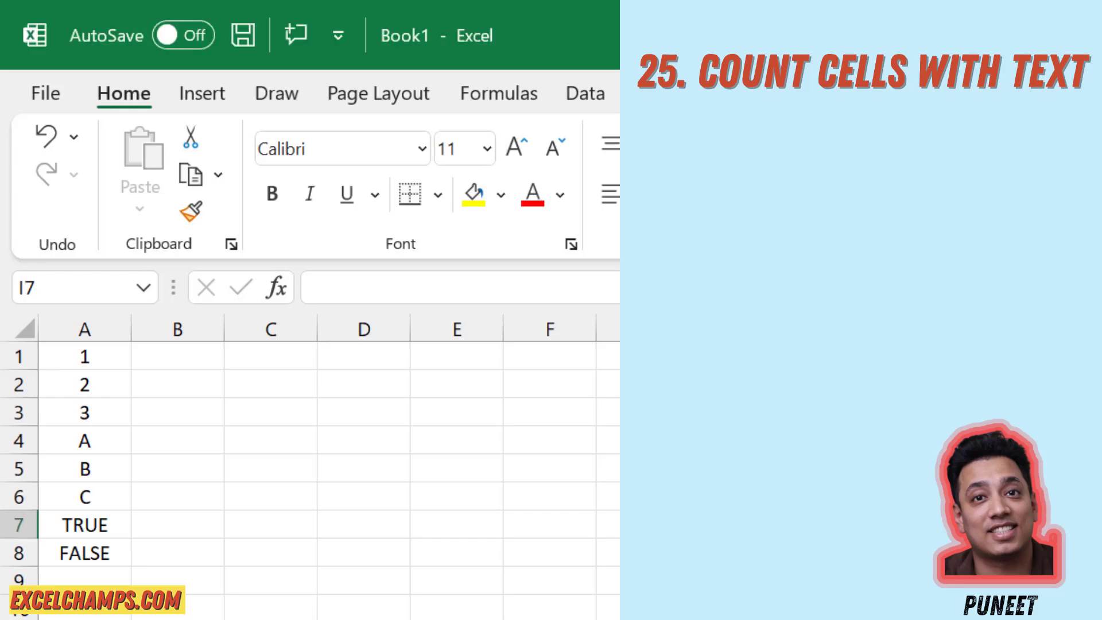
In the text-counting workbook, examine the logical values in A7:A8 and the text cells in A4:A6
left_click(124, 524)
left_click(101, 560)
left_click_drag(110, 499, 110, 450)
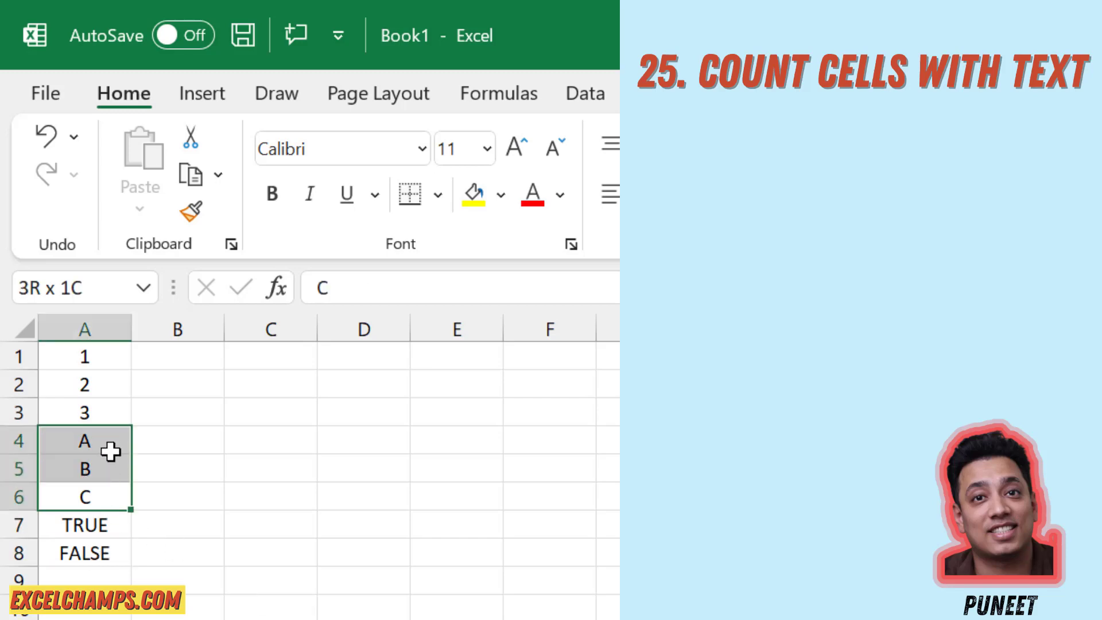
Enter =COUNTIF(A1:A8,"*") in C1 to count the cells that contain text
left_click(280, 361)
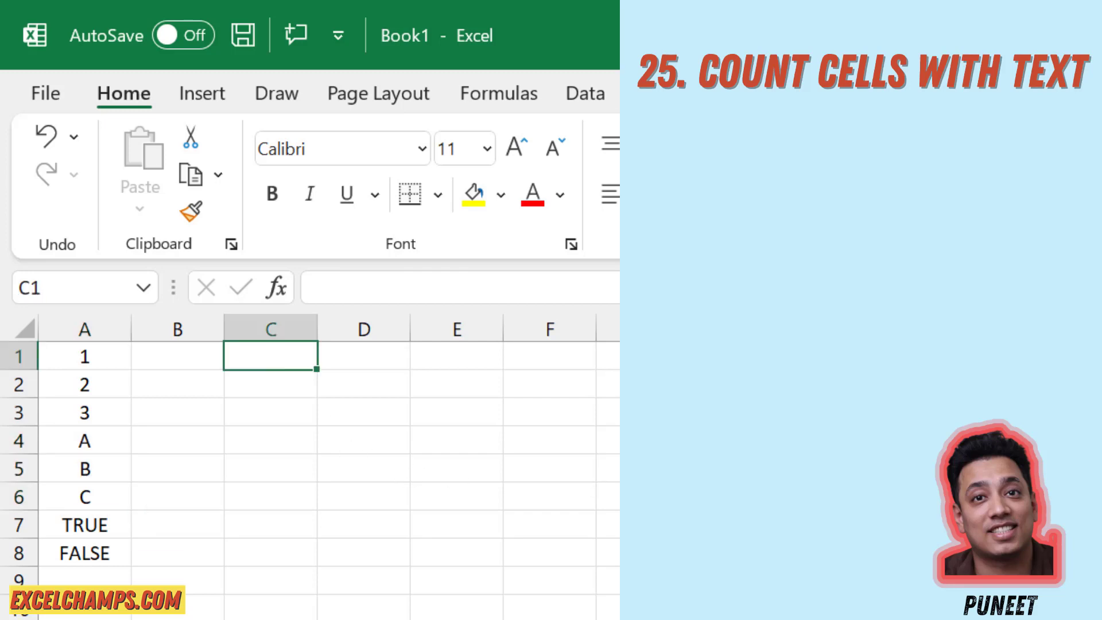
type("=COun")
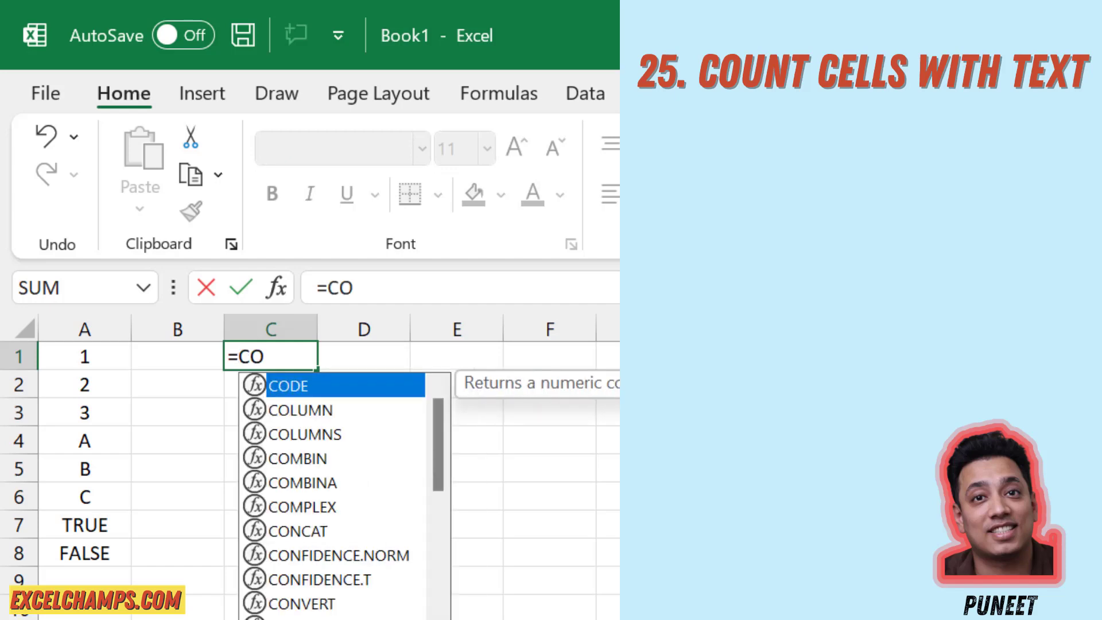
key("Down")
key("Down")
key("Down")
key("Tab")
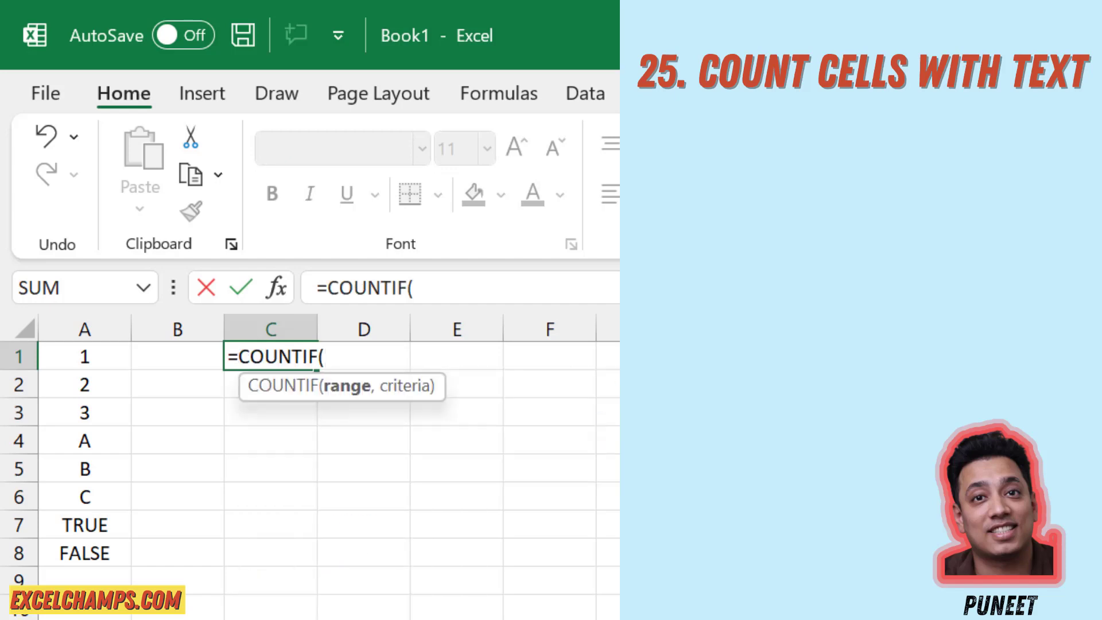
key("Left")
key("Left")
key("ctrl+shift+Down")
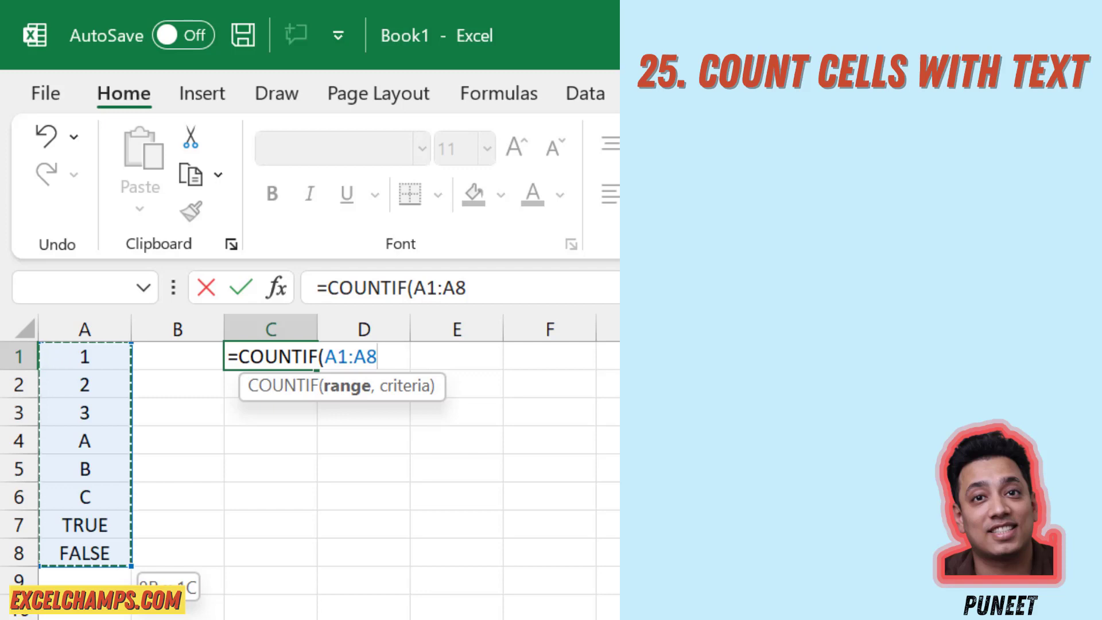
type(",")
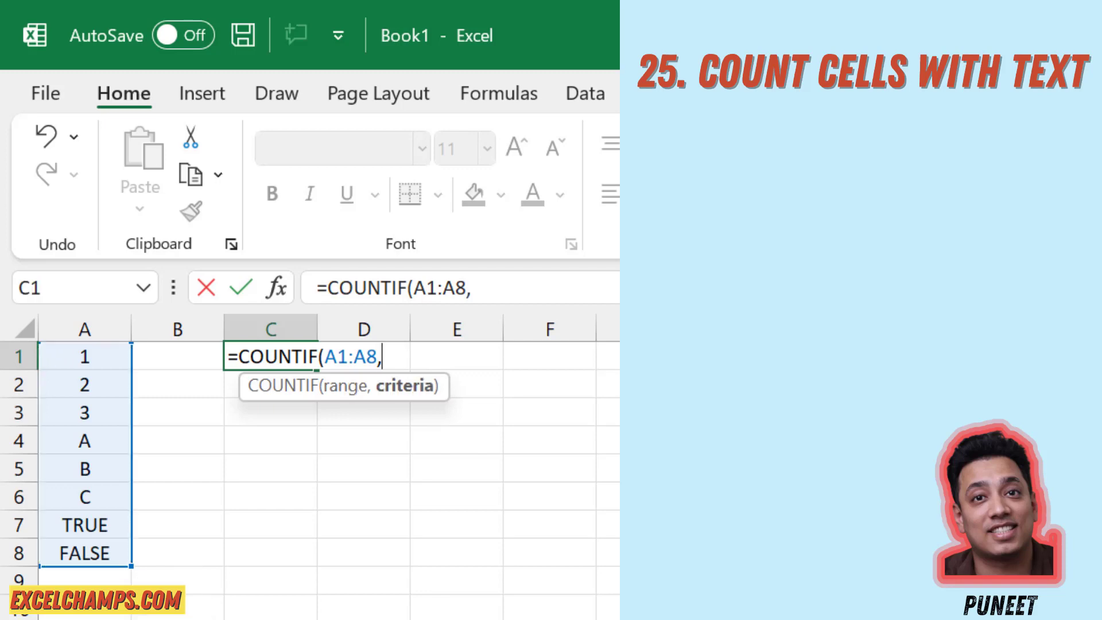
type("\"")
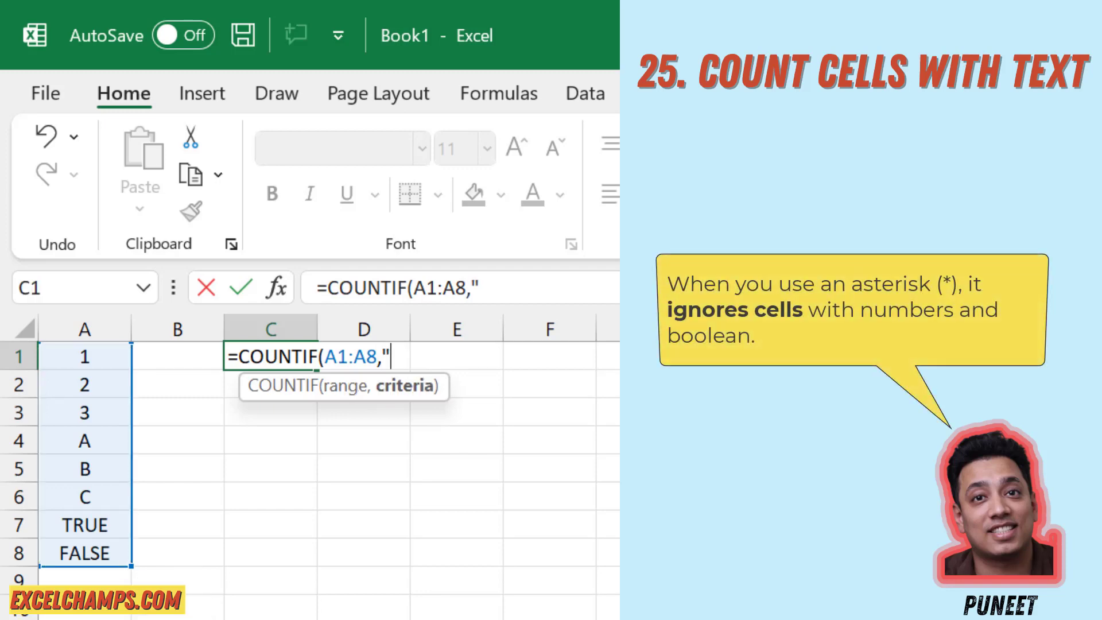
type("*\")")
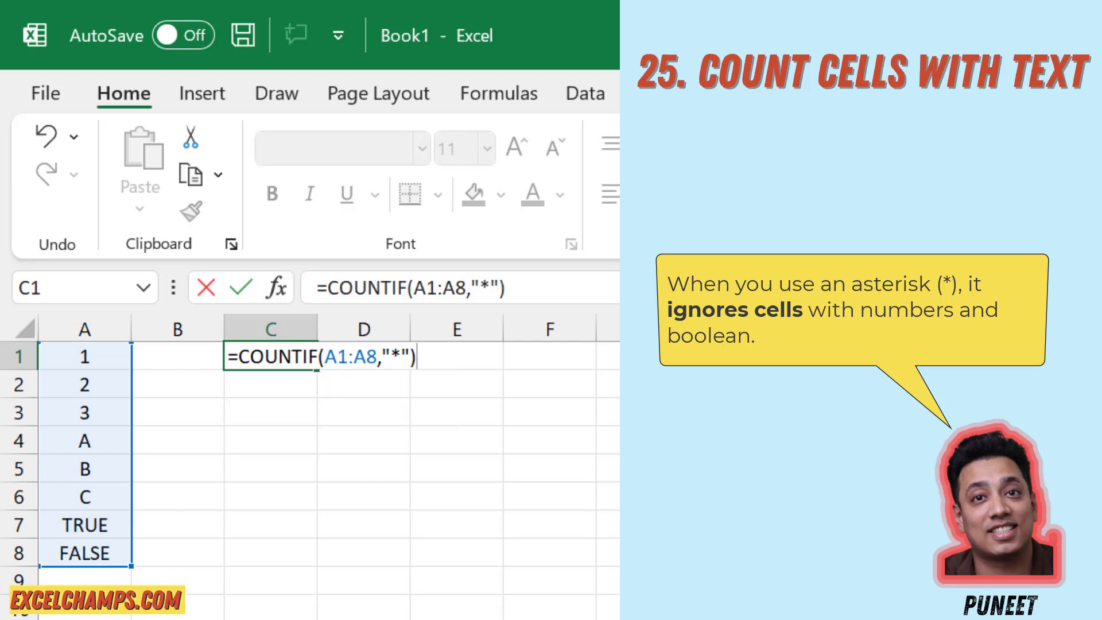
key("Return")
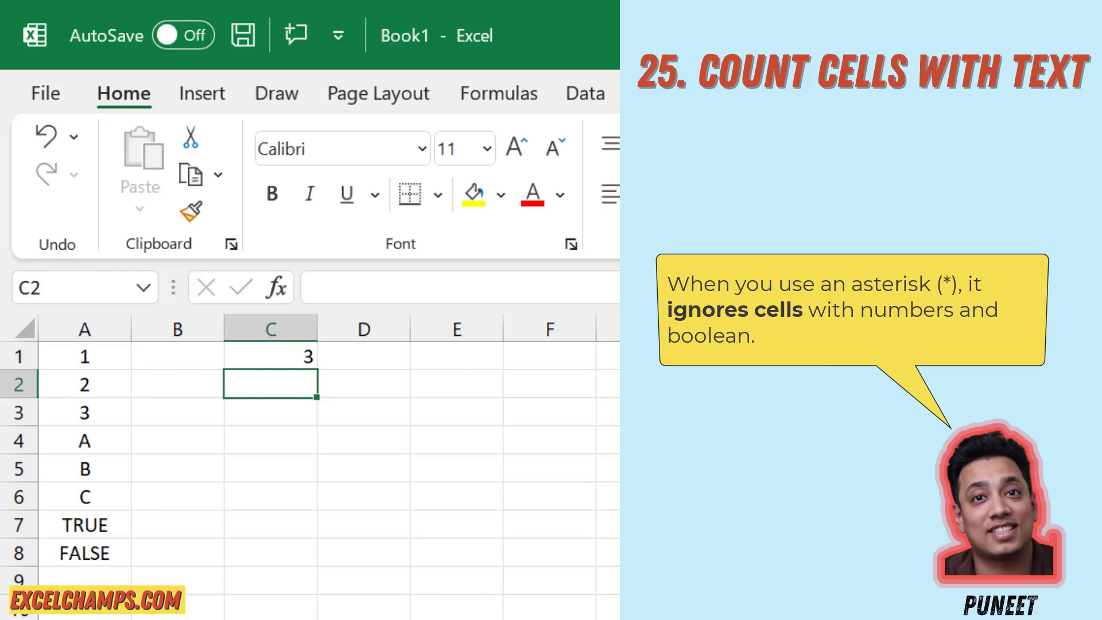
Replace the number in A2 with a single space so the cell only looks empty
left_click(85, 384)
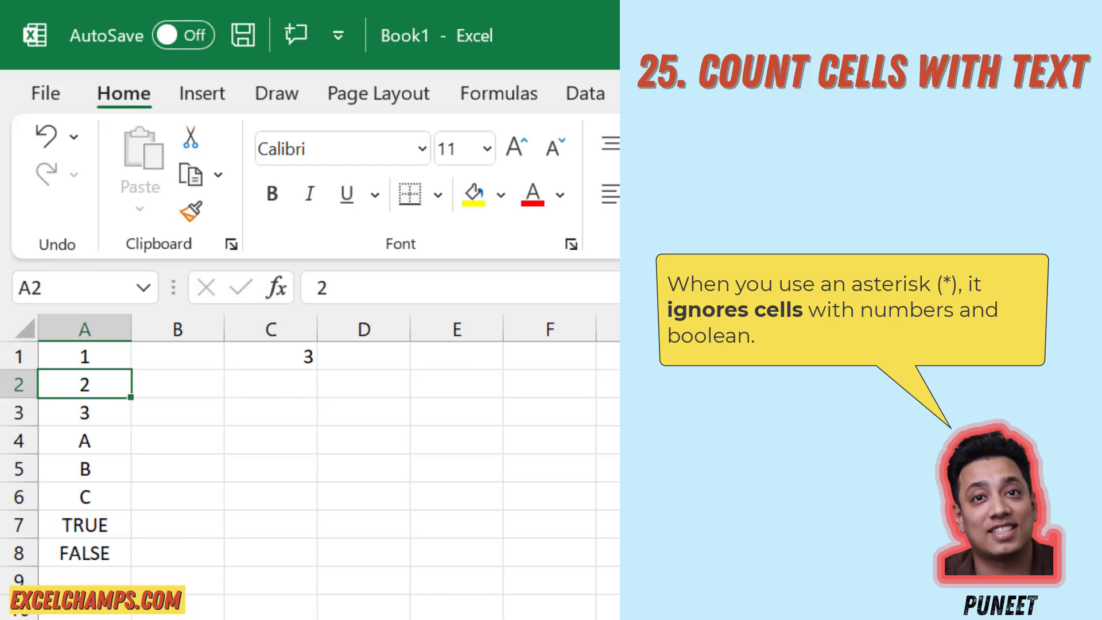
key("F2")
key("BackSpace")
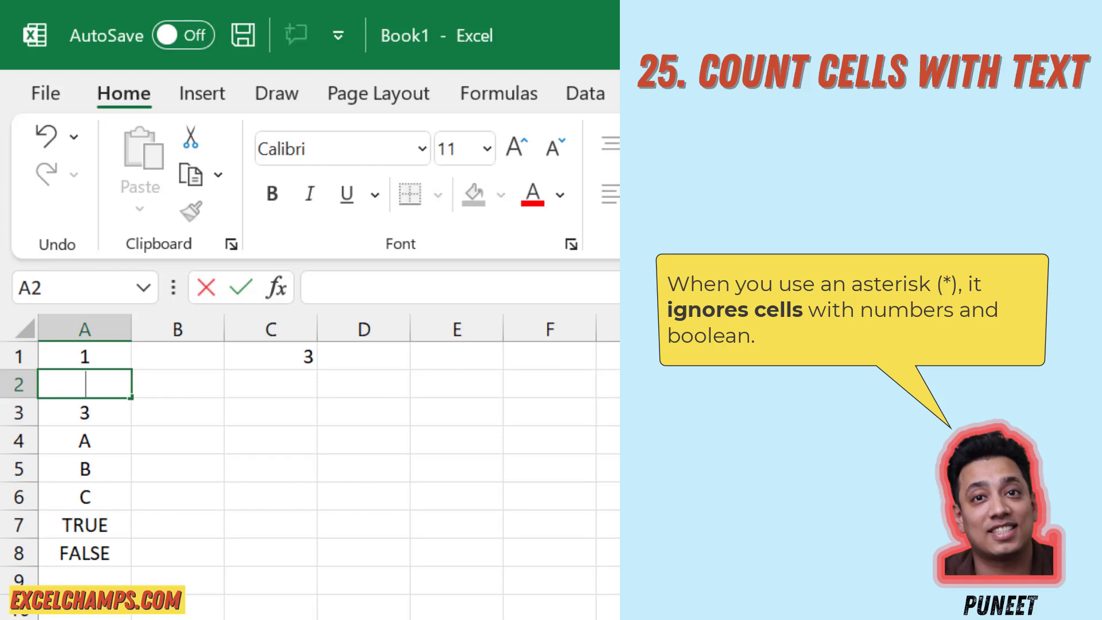
key("Return")
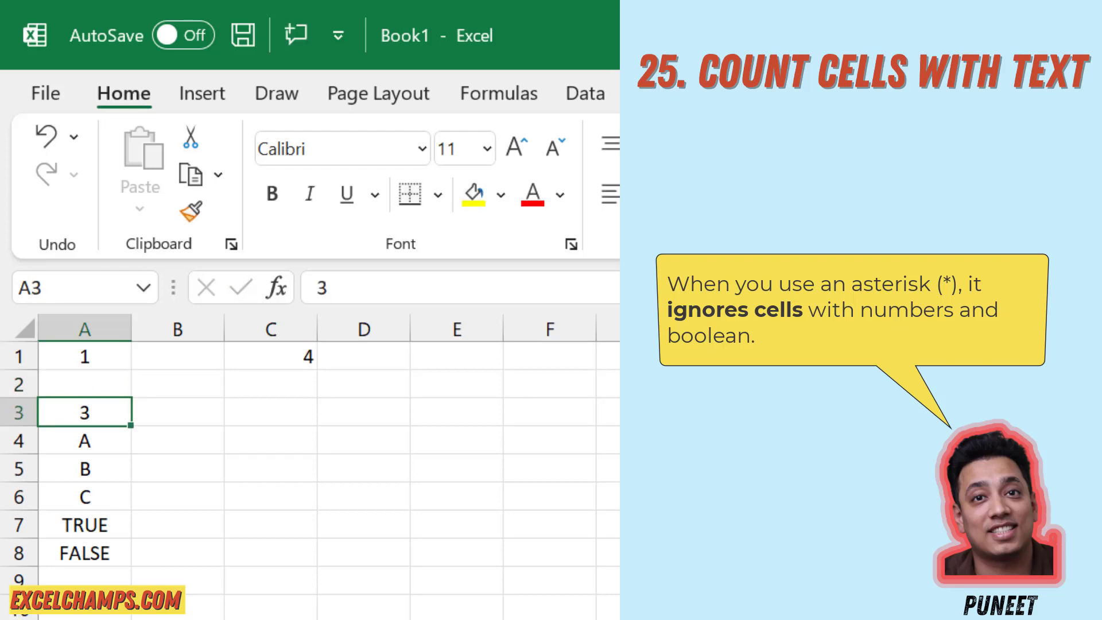
Begin a COUNTIFS formula in C2 with A1:A8 as the first criteria range and "*" as its criterion
key("Up")
key("Right")
key("Right")
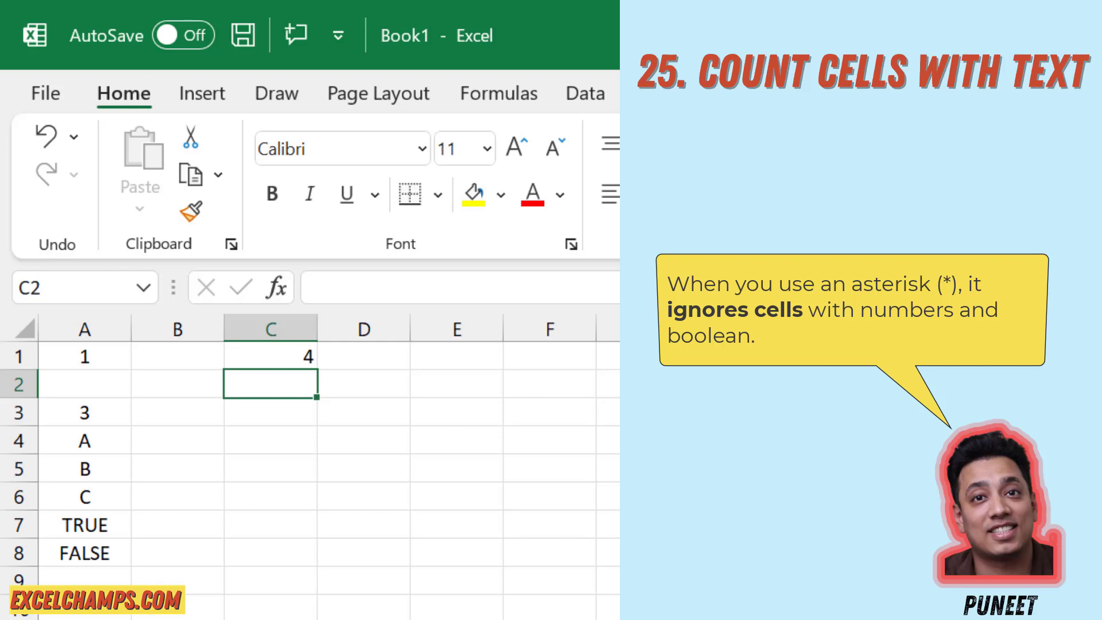
type("=COun")
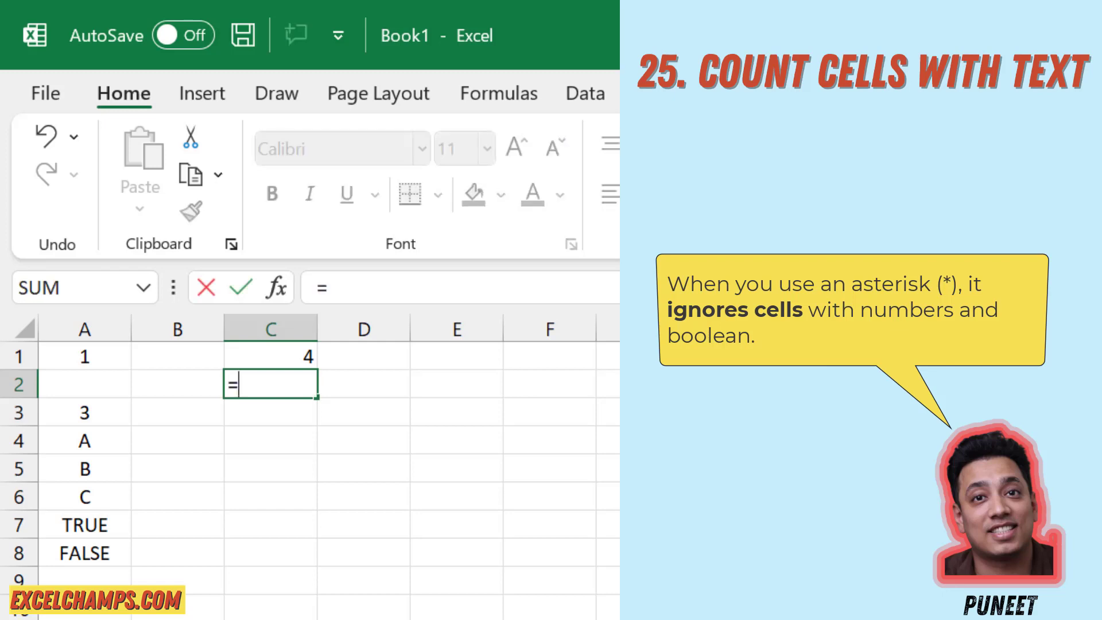
key("Down")
key("Down")
key("Down")
key("Down")
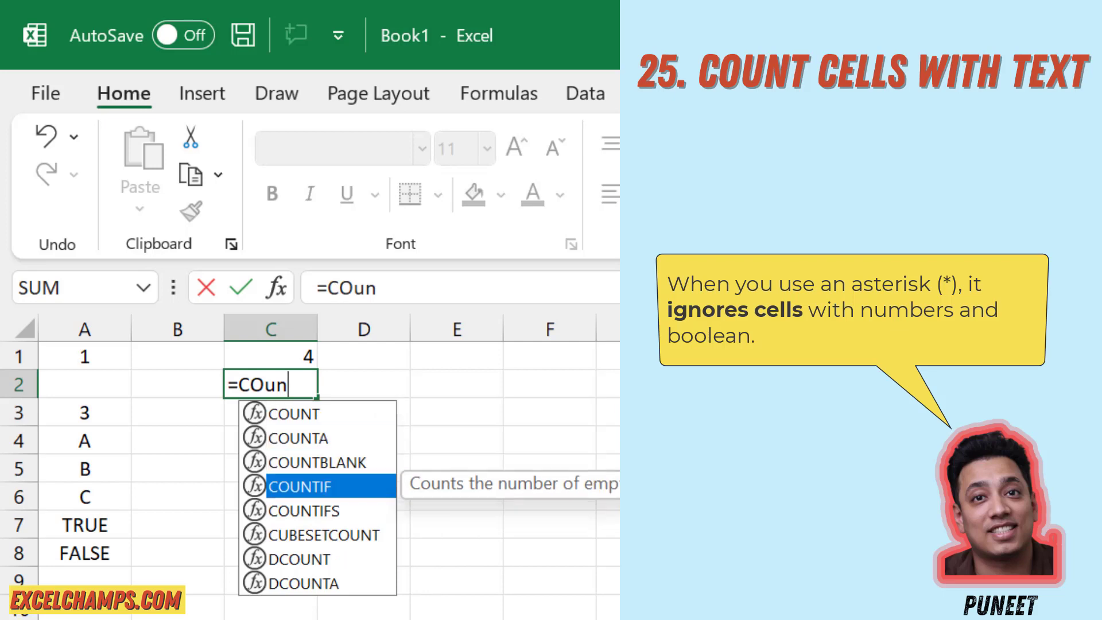
key("Tab")
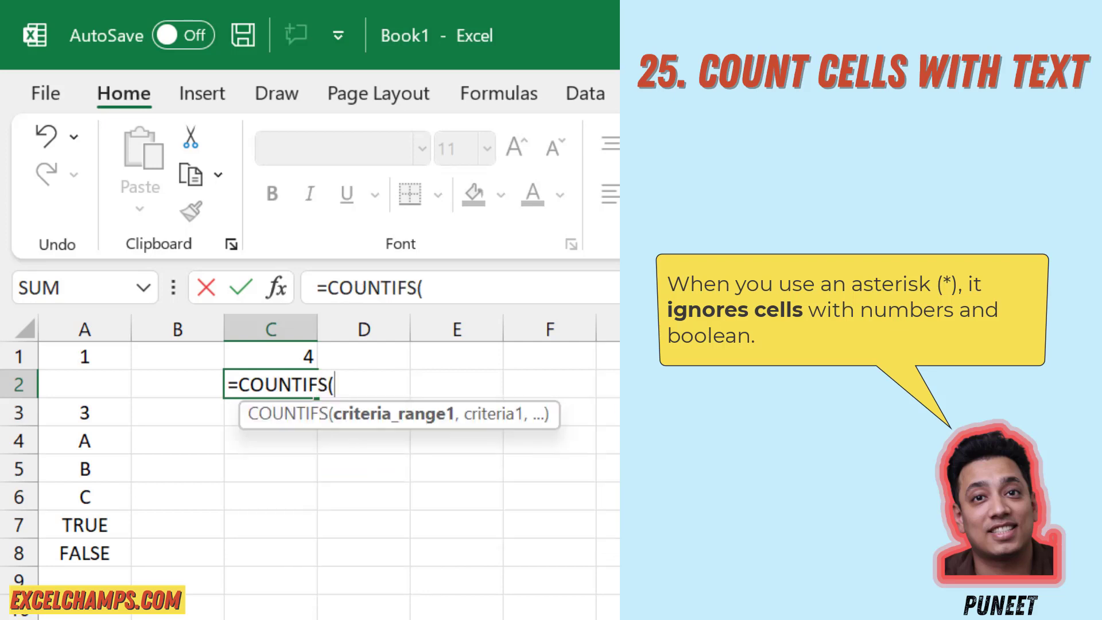
key("Left")
key("Left")
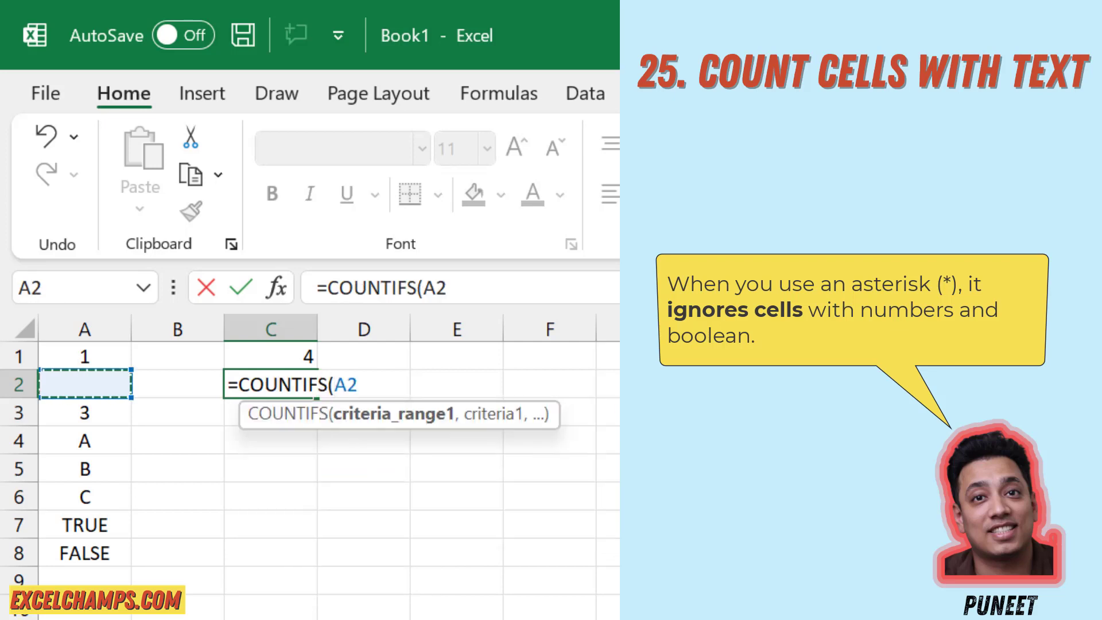
key("Up")
key("ctrl+space")
key("ctrl+shift+Up")
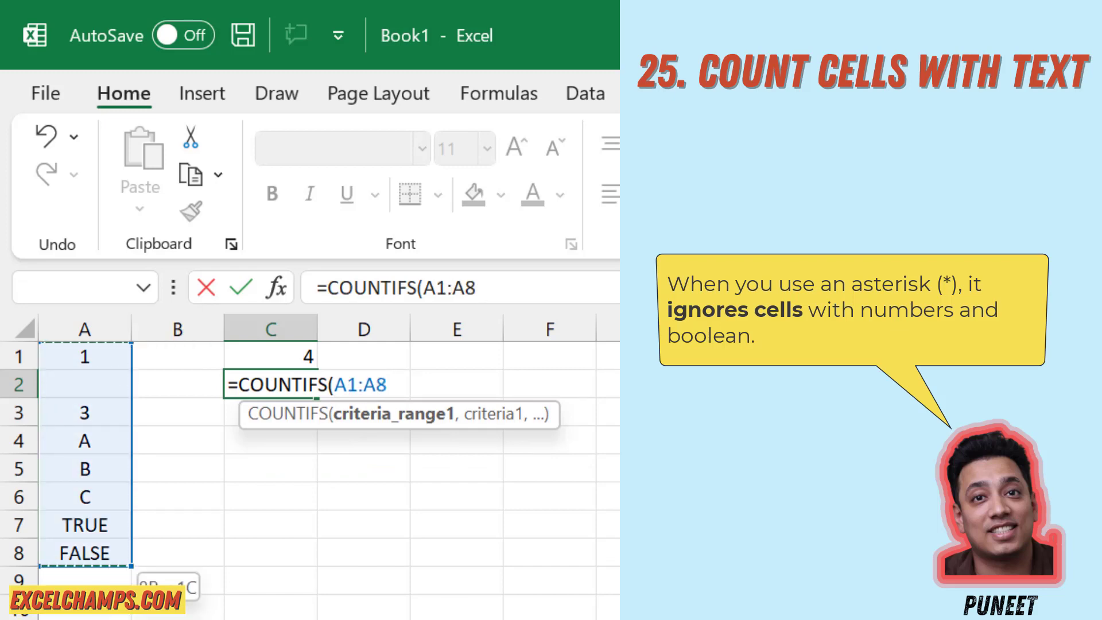
type(",\"")
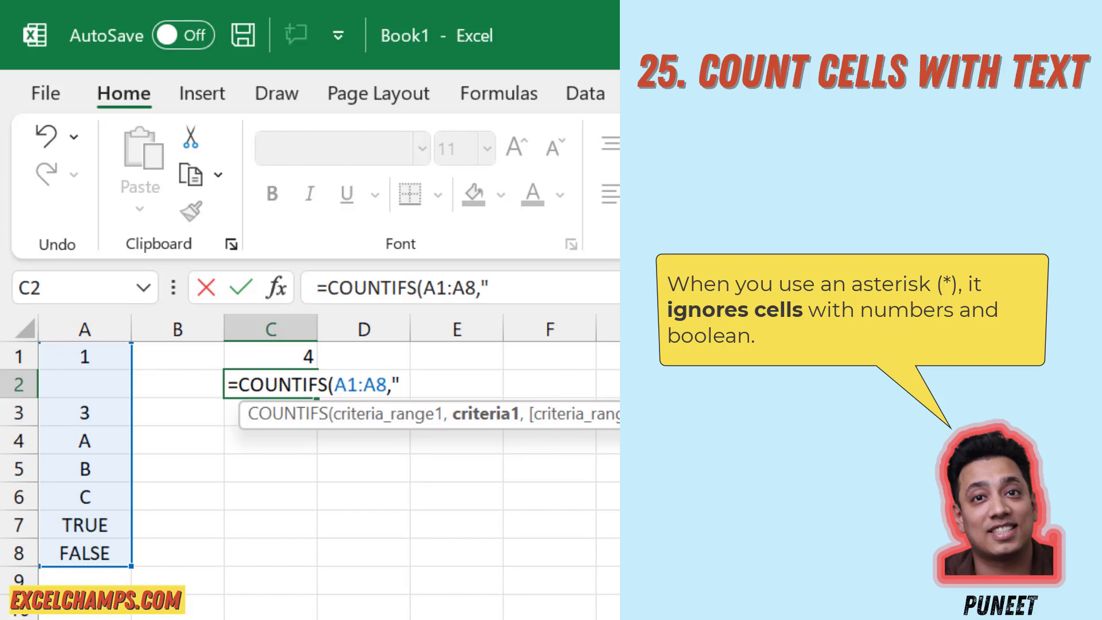
type("*\",")
Add A1:A8 with the criterion "<>"&" " as the second condition to exclude space-only cells, and complete the COUNTIFS formula in C2
key("Left")
key("Left")
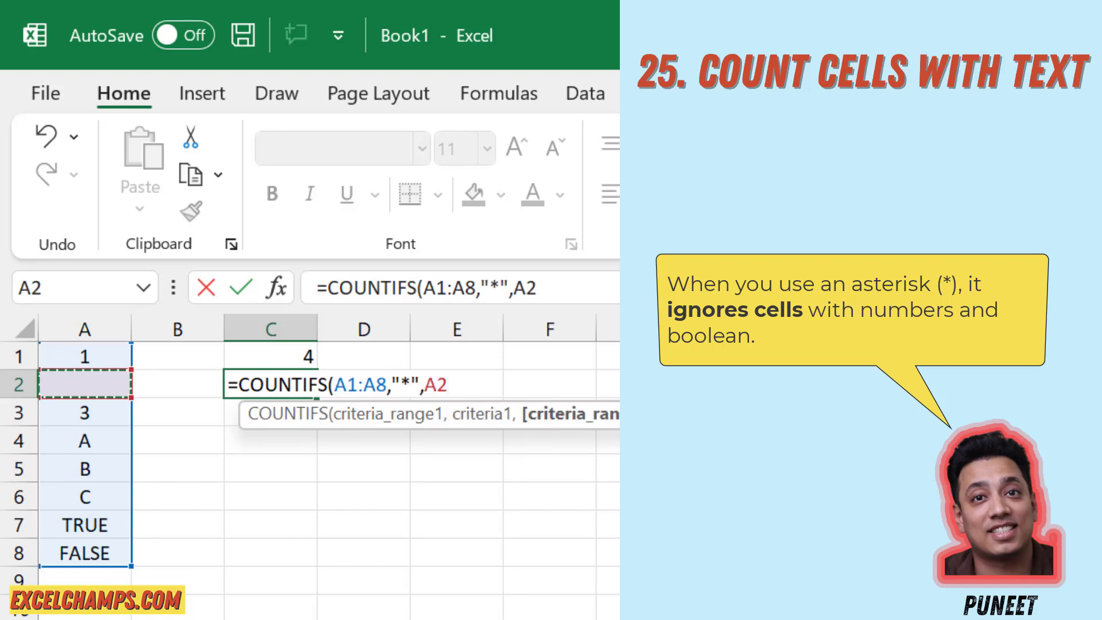
key("Up")
key("shift+Down")
key("shift+Down")
key("shift+Down")
key("shift+Down")
key("shift+Down")
key("shift+Down")
key("shift+Down")
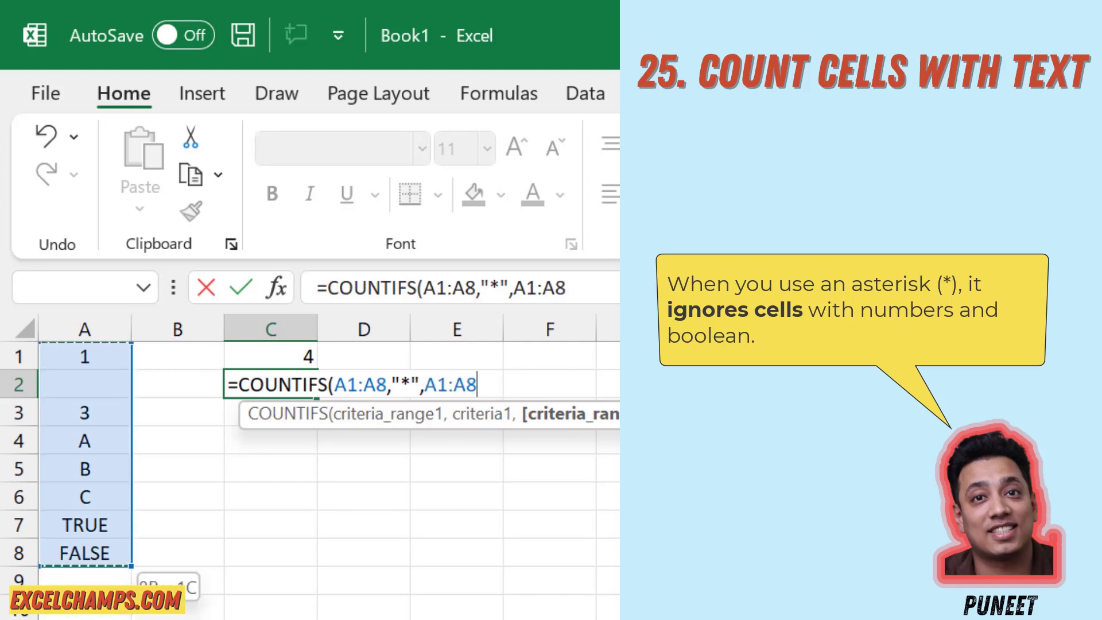
type(",")
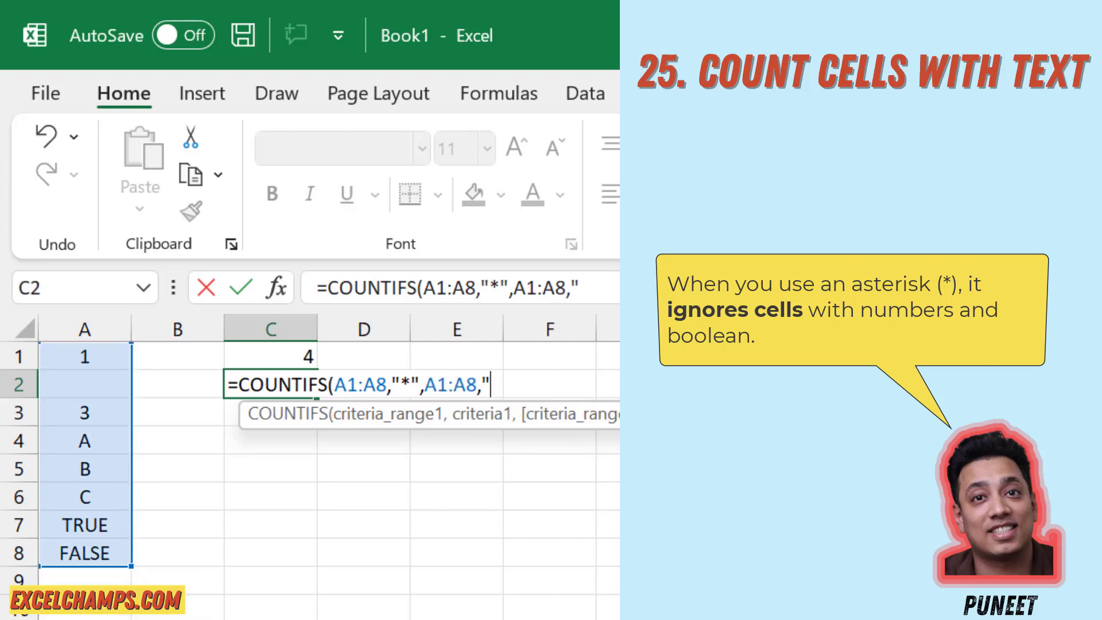
type("<>\"&\"")
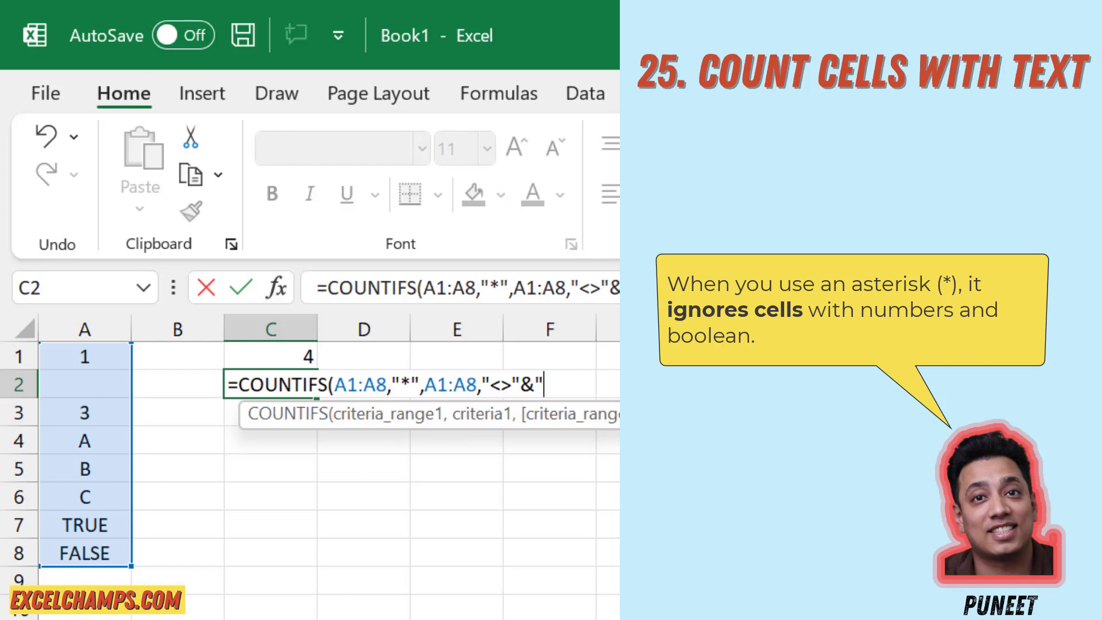
type(" \")")
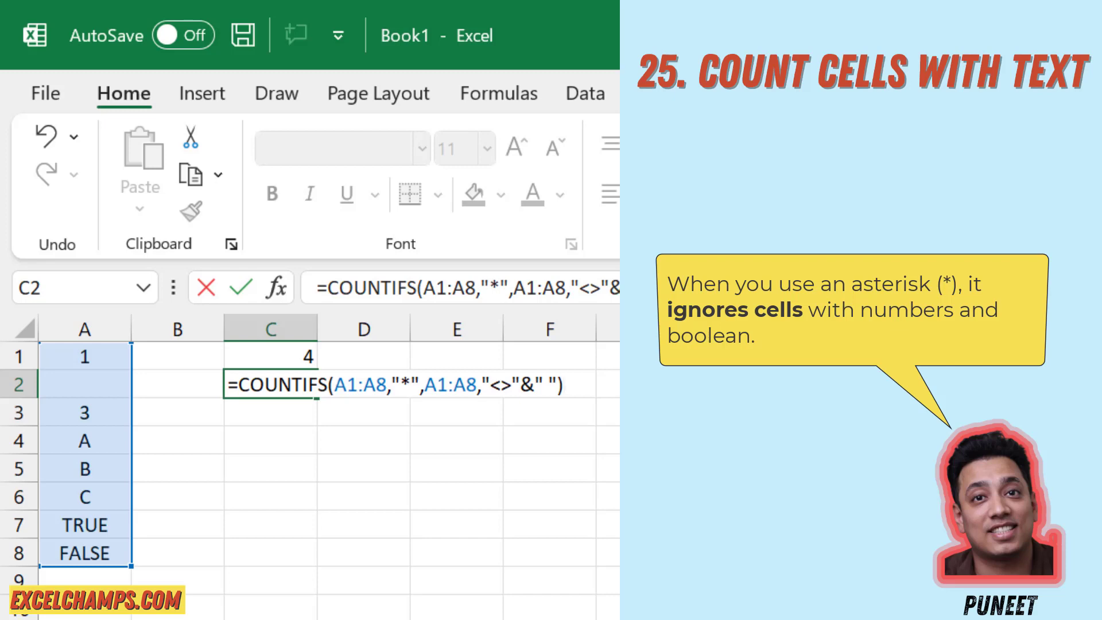
key("ctrl+Return")
key("Return")
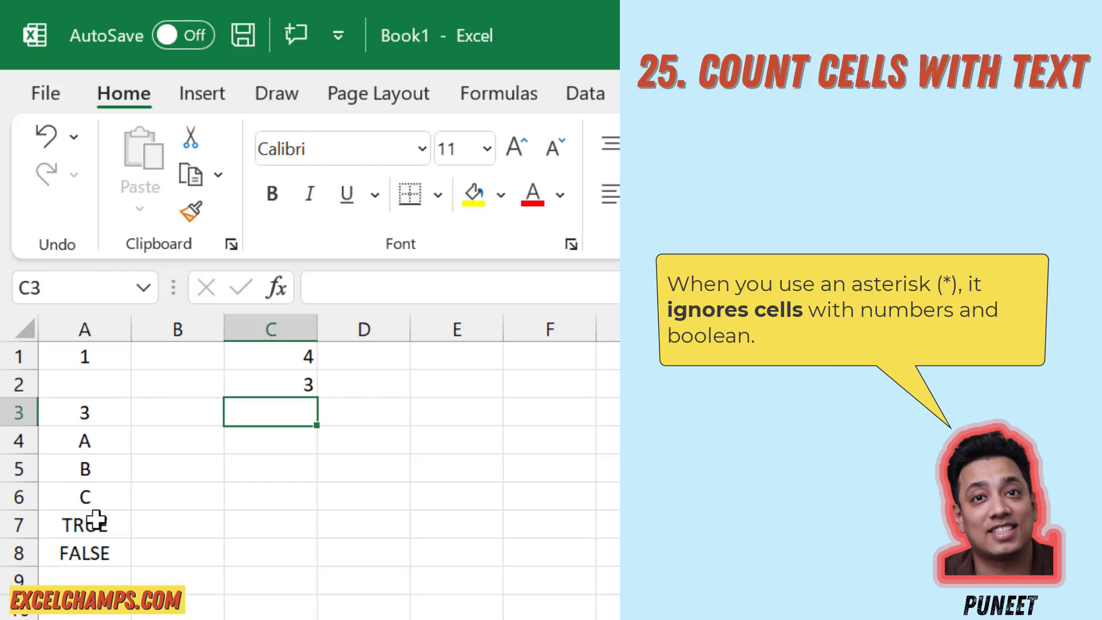
Select the logical values in A7:A8 to examine how the text count treats them
left_click_drag(93, 520, 92, 552)
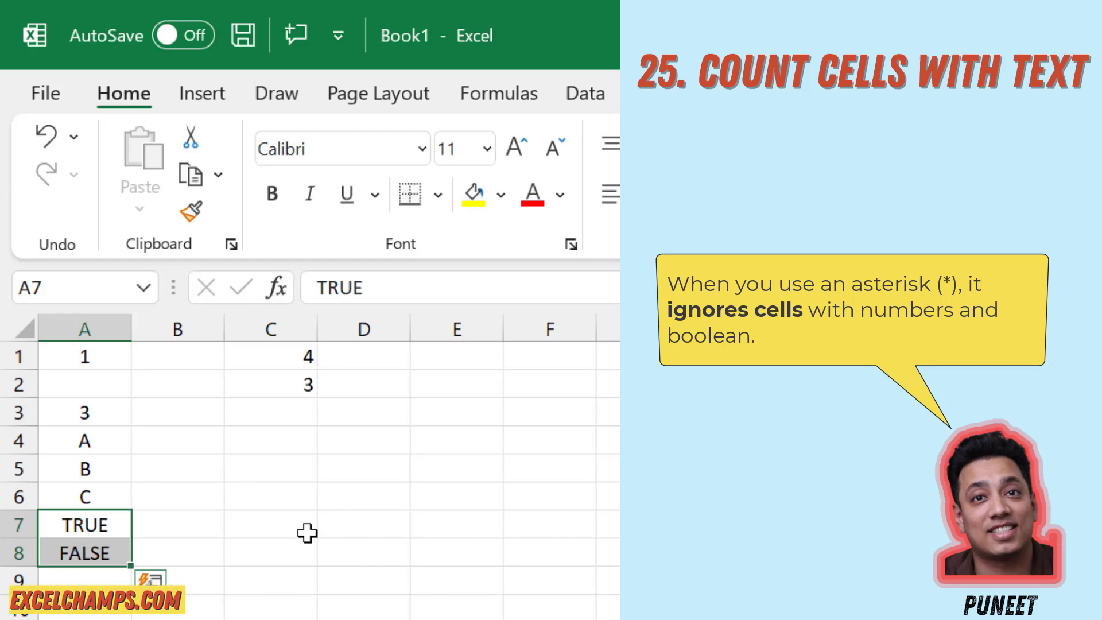